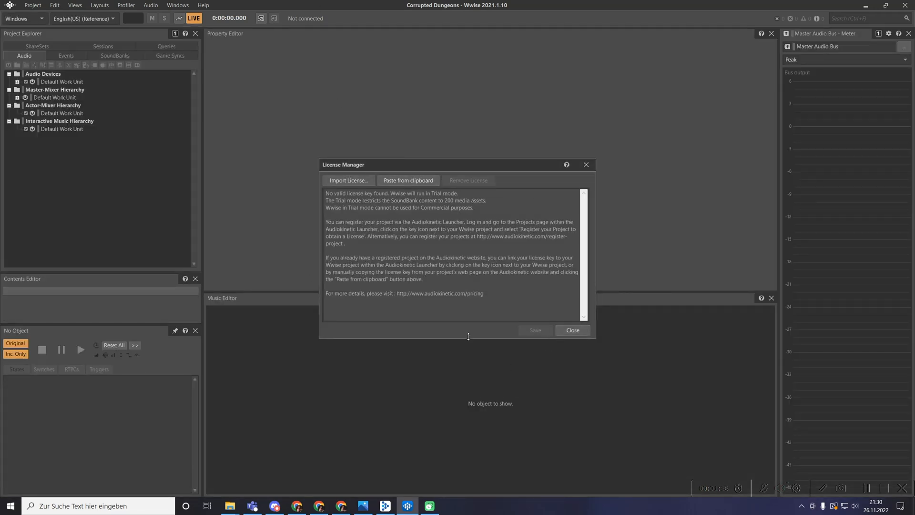
Dismiss the License Manager and choose the Interactive Music layout.
left_click(573, 331)
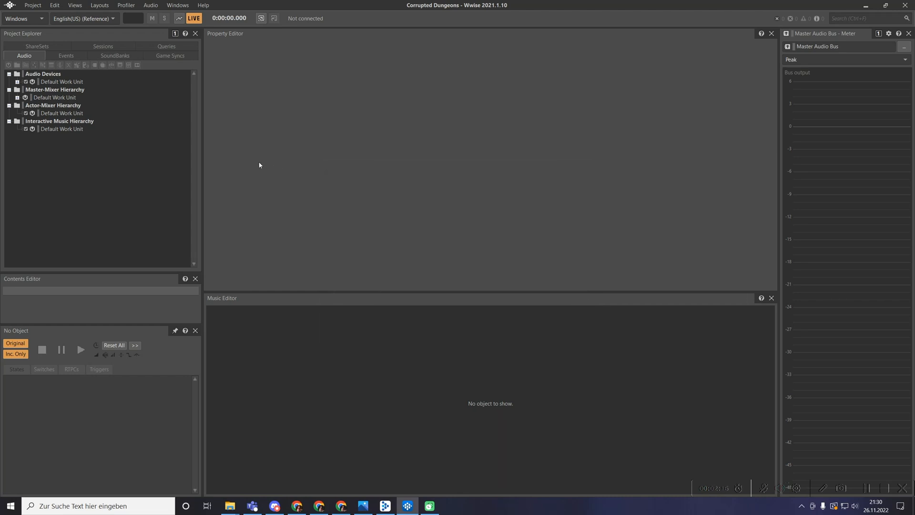
left_click(75, 5)
mouse_move(100, 6)
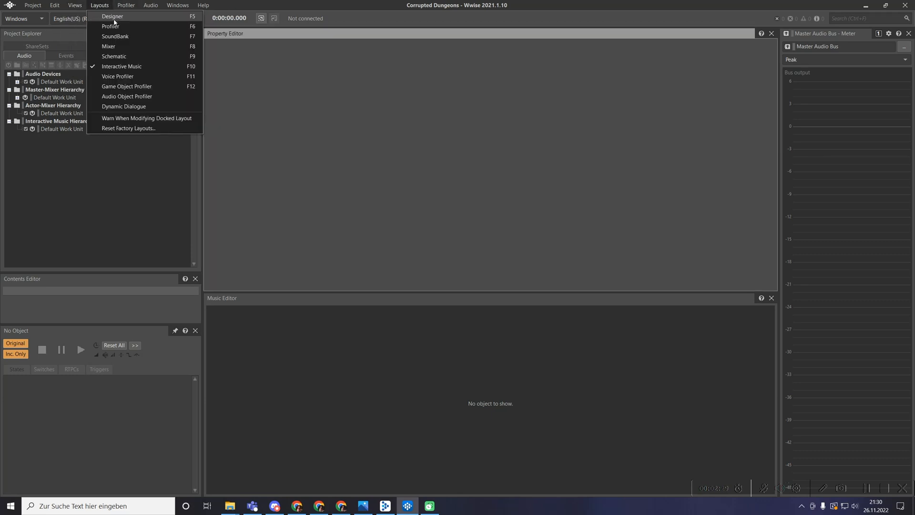
left_click(128, 67)
Create a work unit named Music in the Interactive Music Hierarchy.
left_click(73, 121)
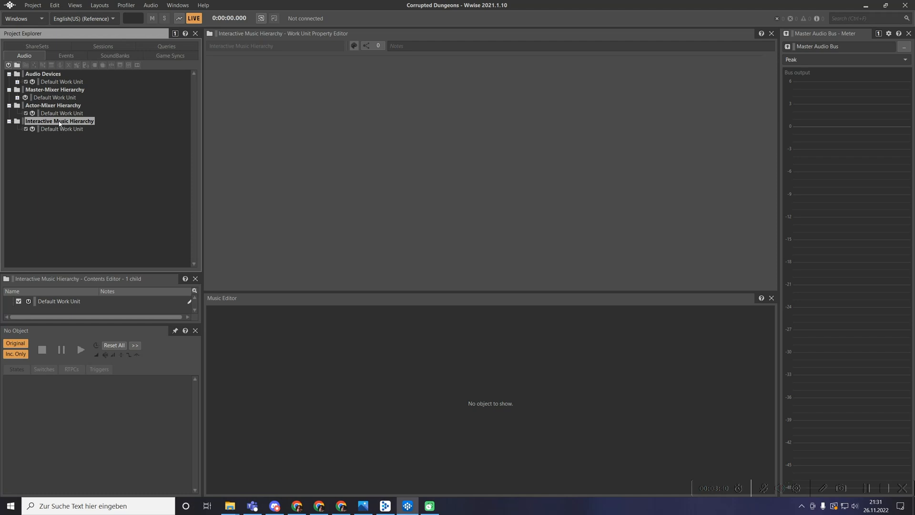
left_click(8, 64)
type("Mus")
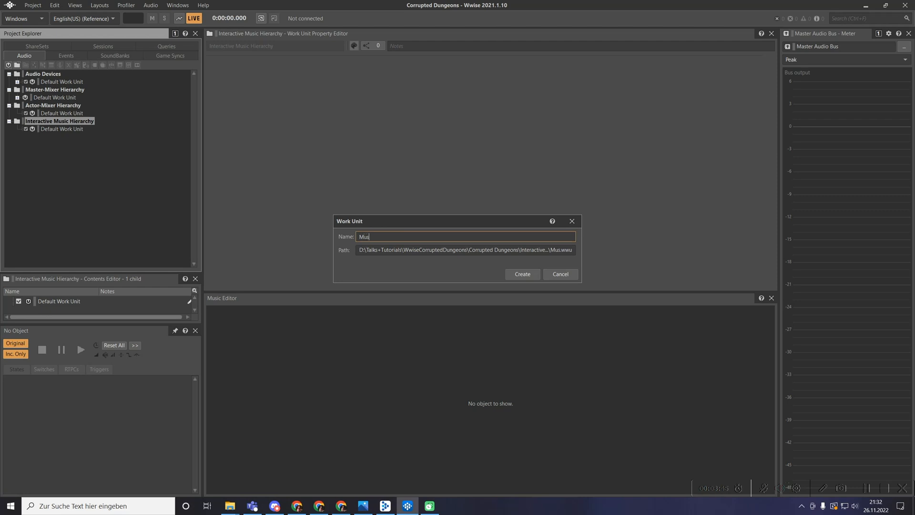
type("ic")
key("Return")
left_click(47, 137)
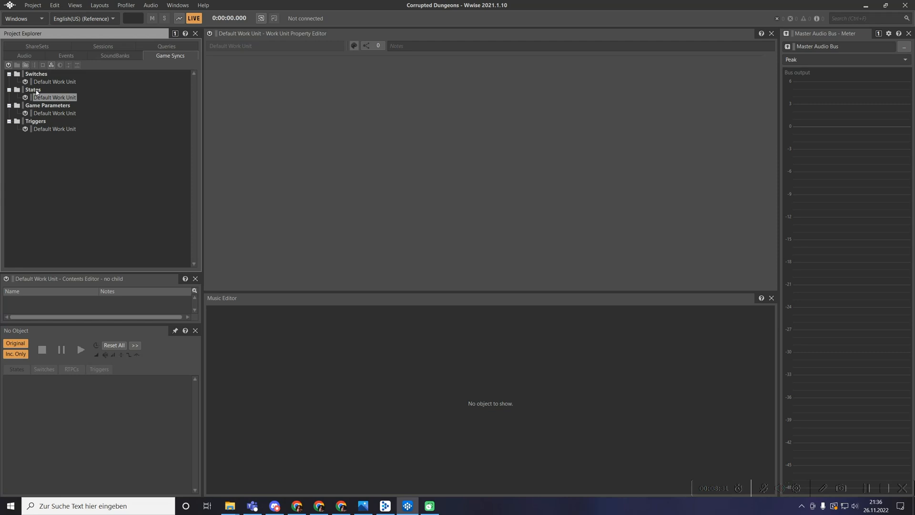
Create a state group named Progression in the Default Work Unit under States.
left_click(51, 65)
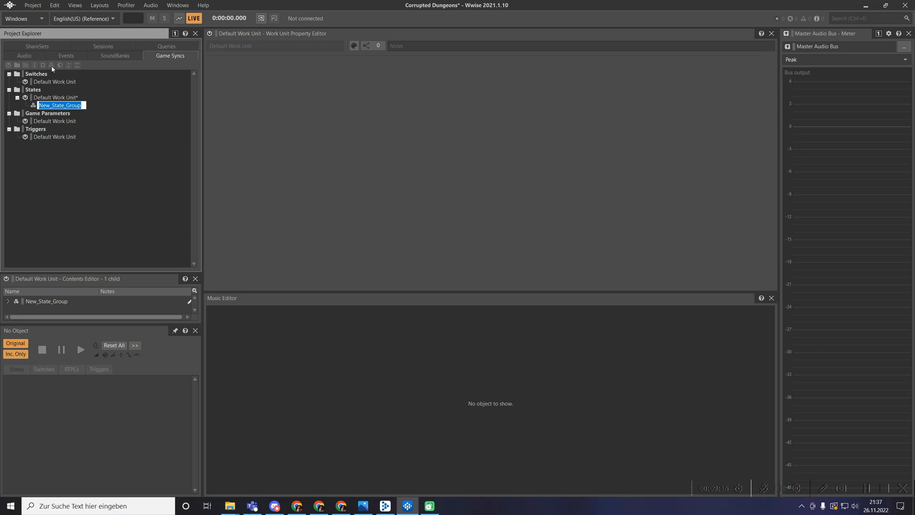
type("Progression")
key("Return")
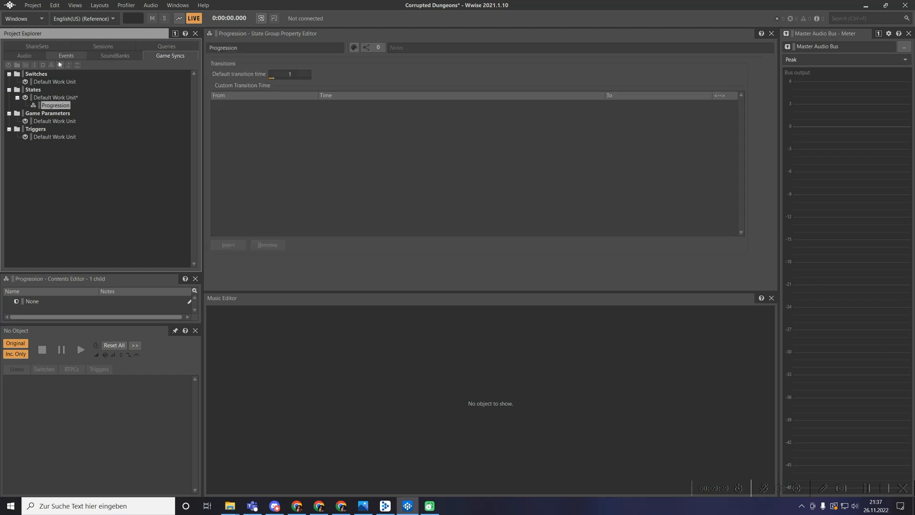
Add two states named Base and Invasion to the Progression state group.
left_click(61, 66)
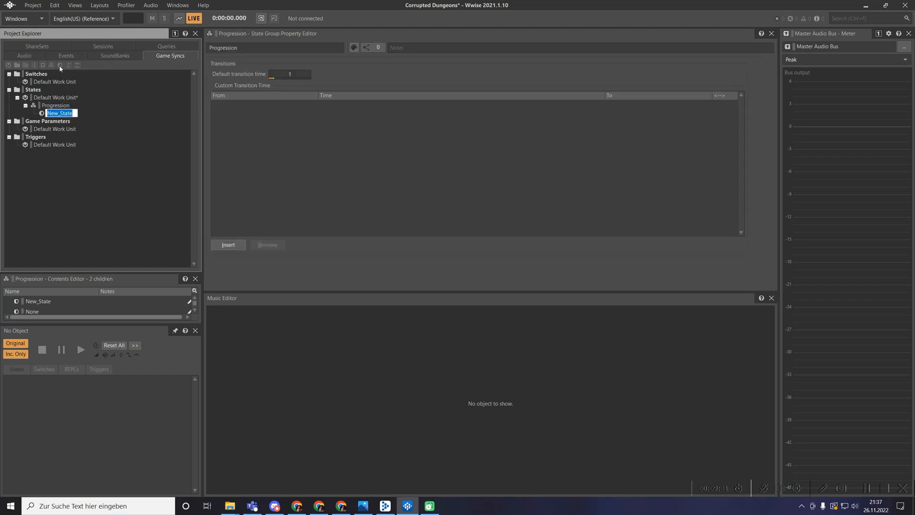
type("Base")
key("Return")
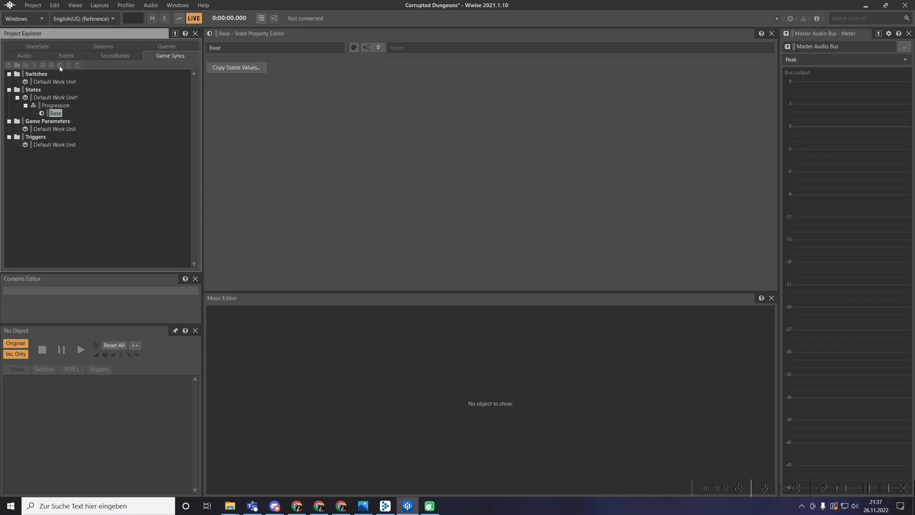
left_click(55, 106)
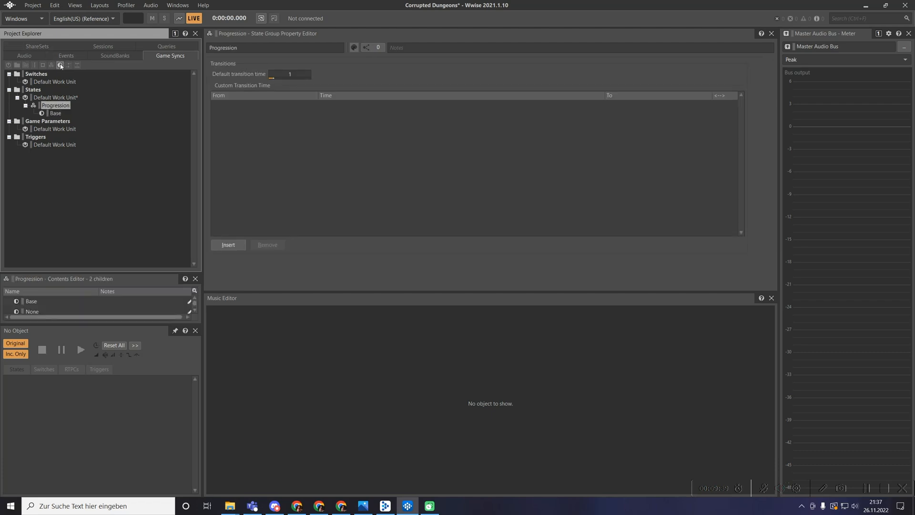
left_click(60, 66)
type("Invasion")
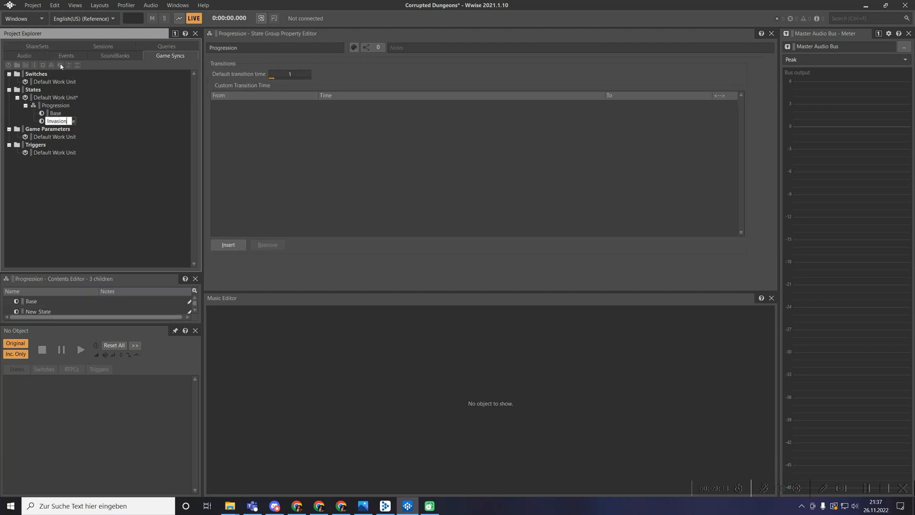
key("Return")
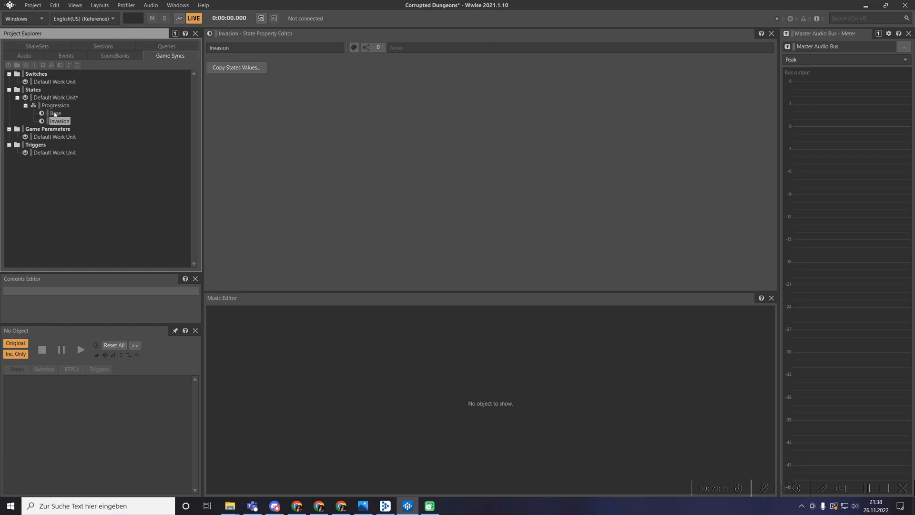
Create a state group named Combat in the Default Work Unit under States.
left_click(56, 98)
left_click(51, 65)
type("Combat")
key("Return")
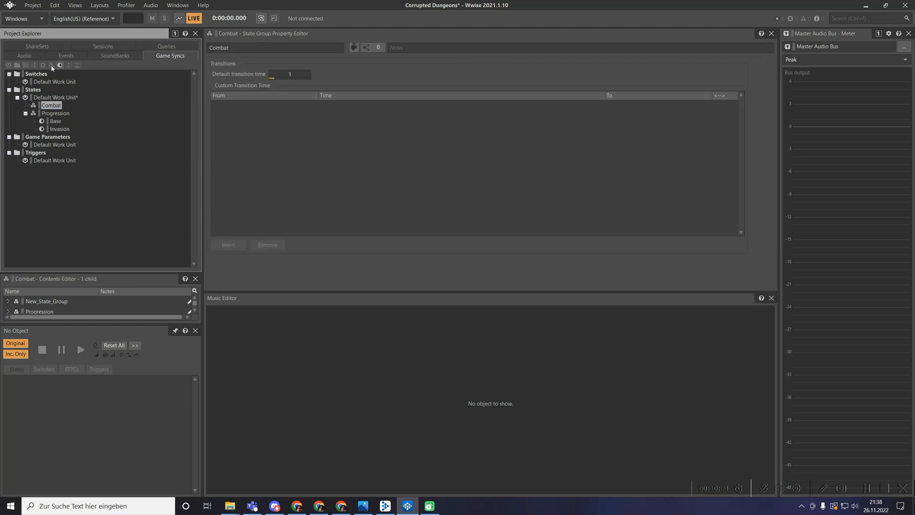
Add two states named InCombat and NoCombat to the Combat state group.
left_click(61, 66)
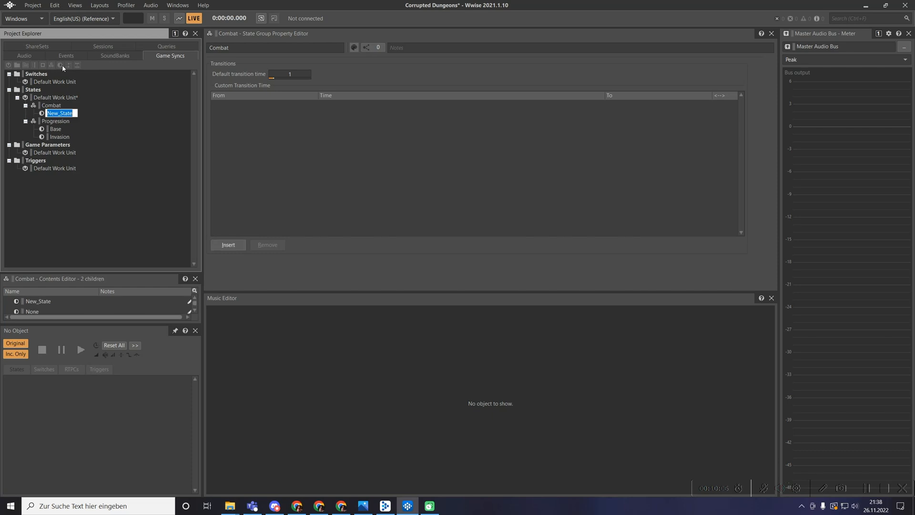
type("InCombat")
key("Return")
key("Up")
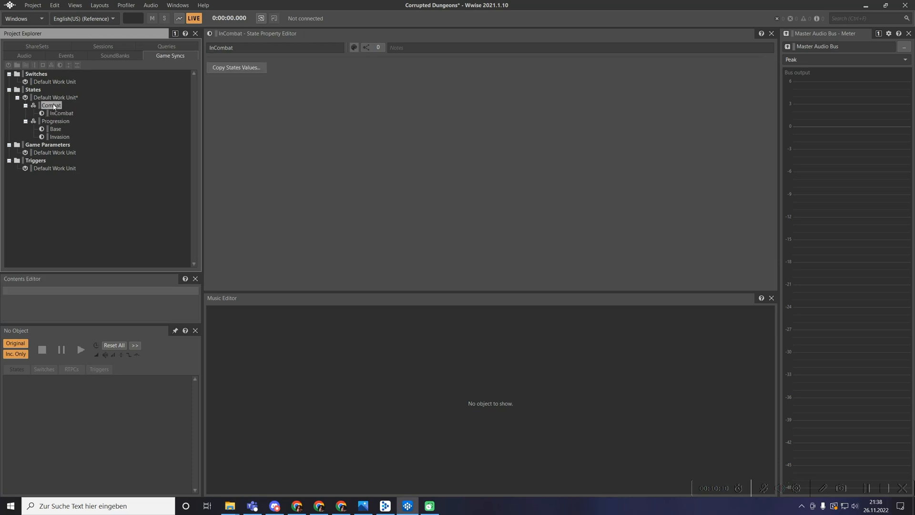
left_click(61, 66)
type("No")
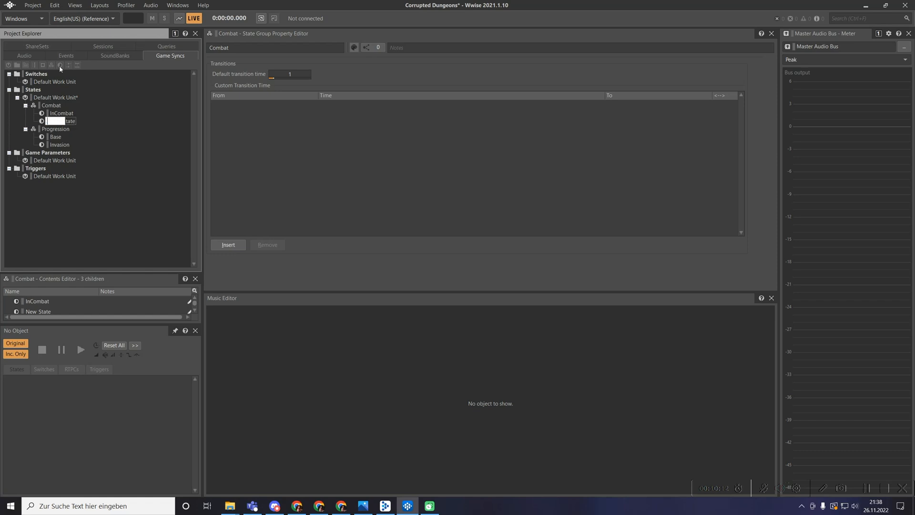
type("Combat")
key("Return")
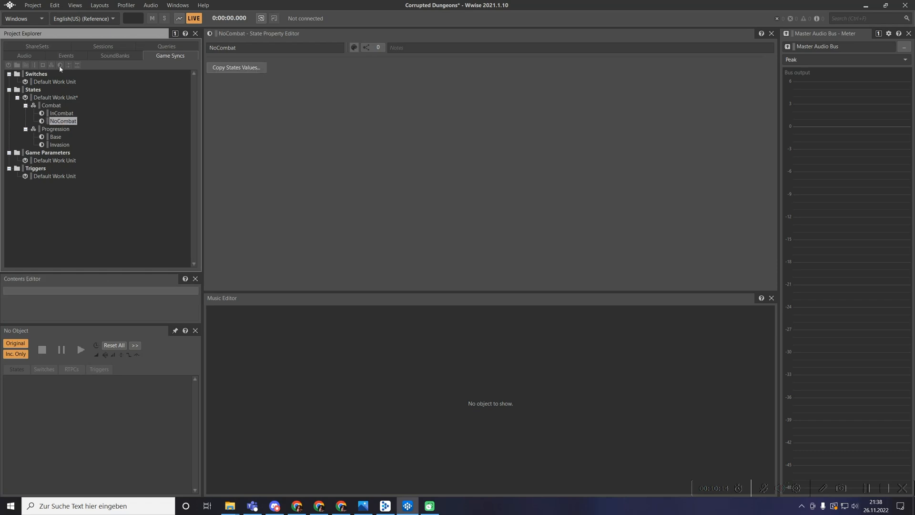
Create a state group named CombatIntensity in the Default Work Unit under States.
left_click(56, 97)
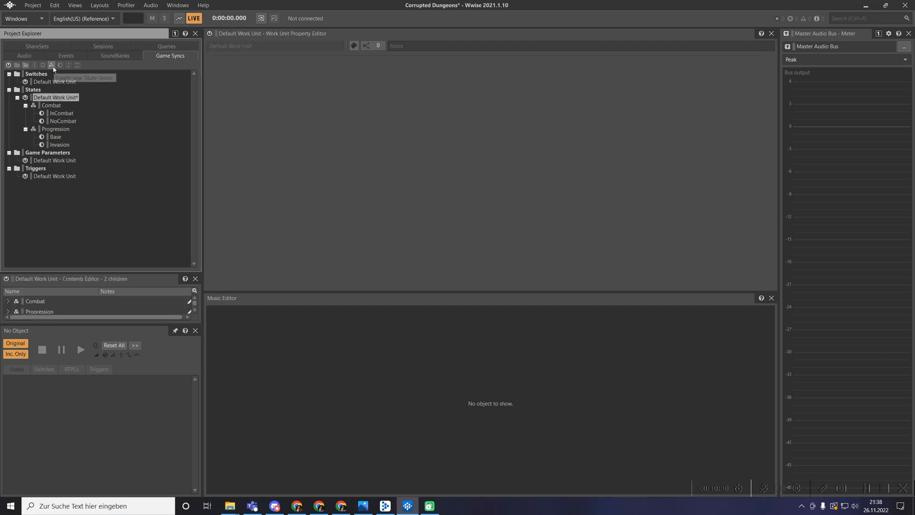
left_click(51, 65)
type("CombatI")
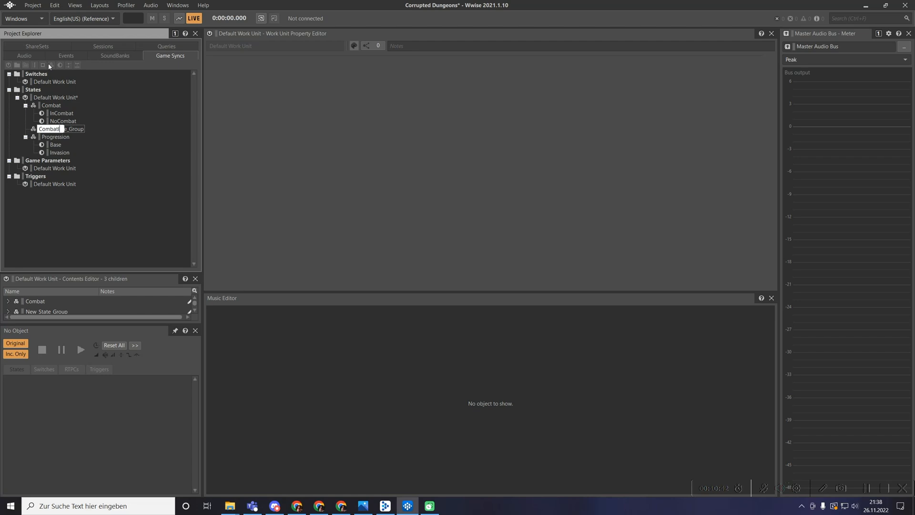
type("ntensity")
key("Return")
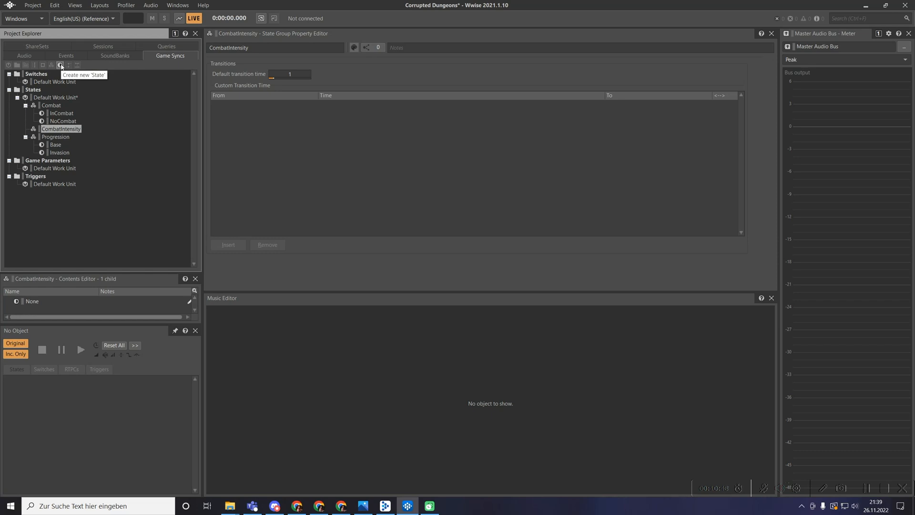
Add a state named LowIntensity to the CombatIntensity state group.
left_click(60, 65)
type("Low")
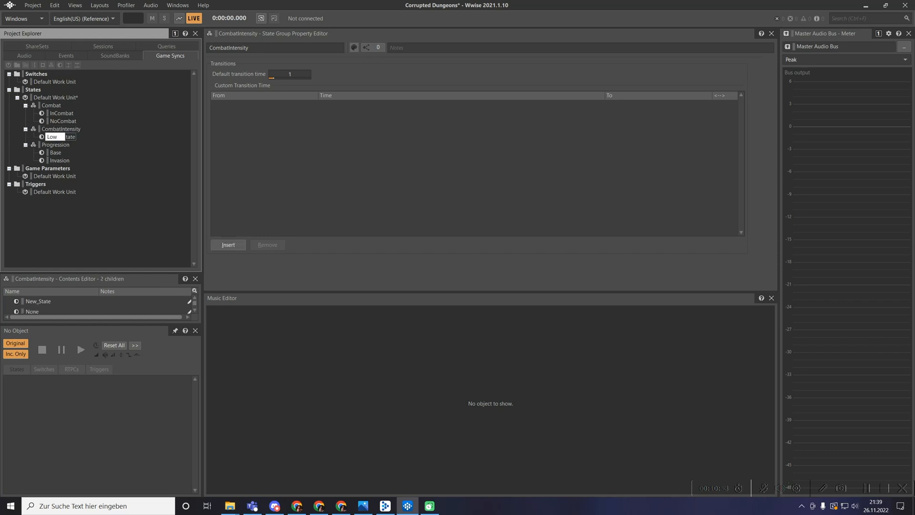
type("Intensity")
key("Return")
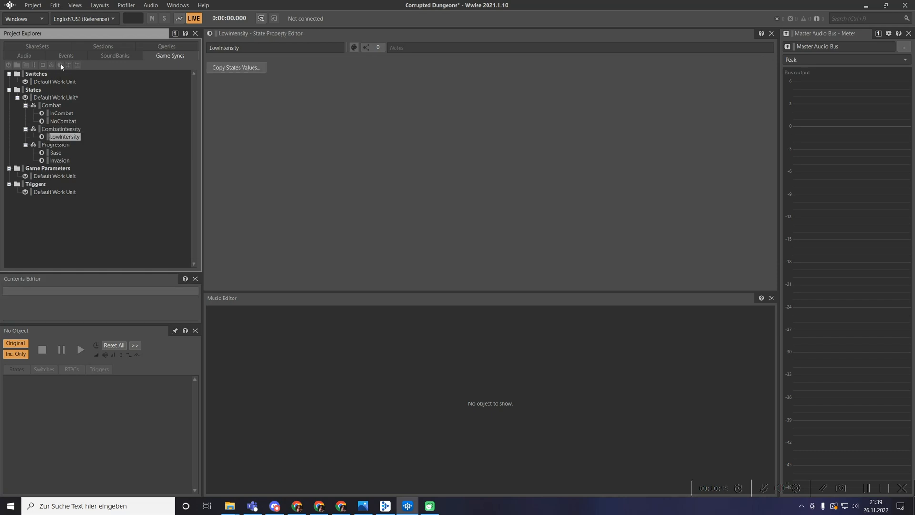
Rename the LowIntensity state to Low.
left_click(63, 129)
left_click(64, 137)
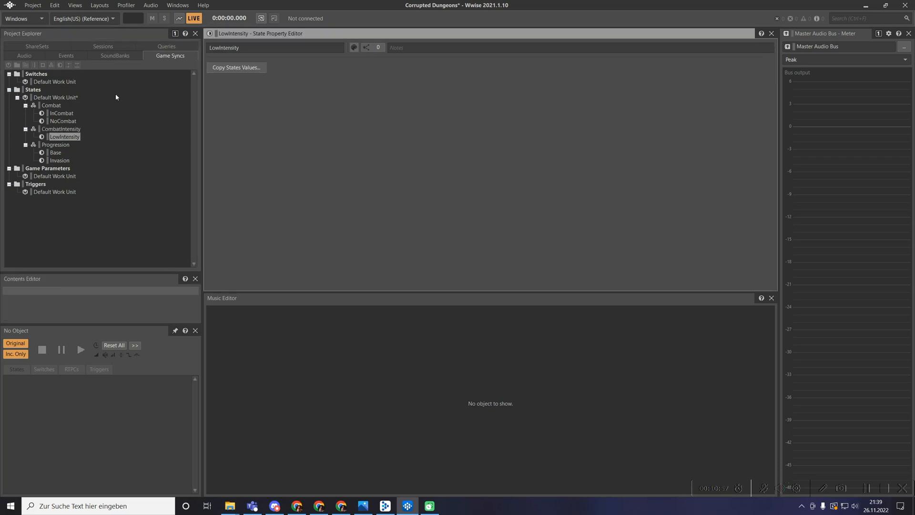
double_click(222, 48)
left_click_drag(221, 48, 278, 46)
key("BackSpace")
Add a state named High to the CombatIntensity state group and save the project.
left_click(61, 129)
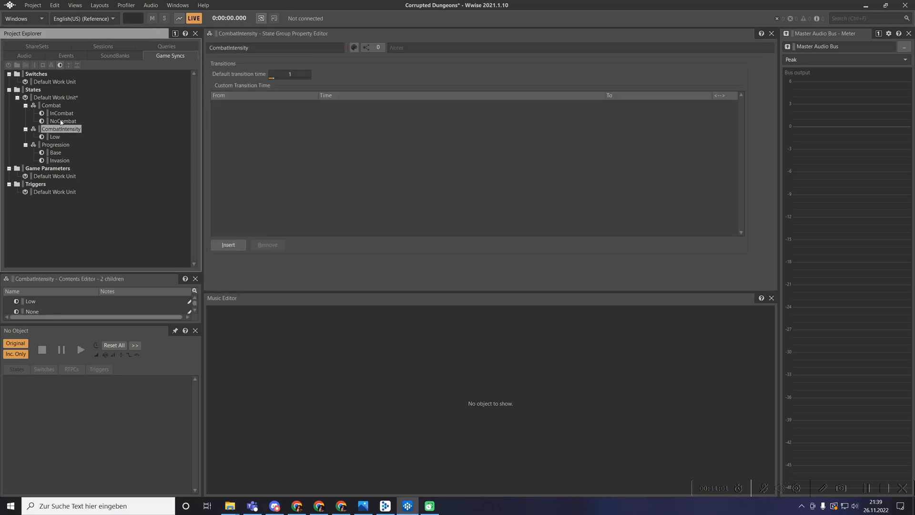
left_click(61, 68)
type("H")
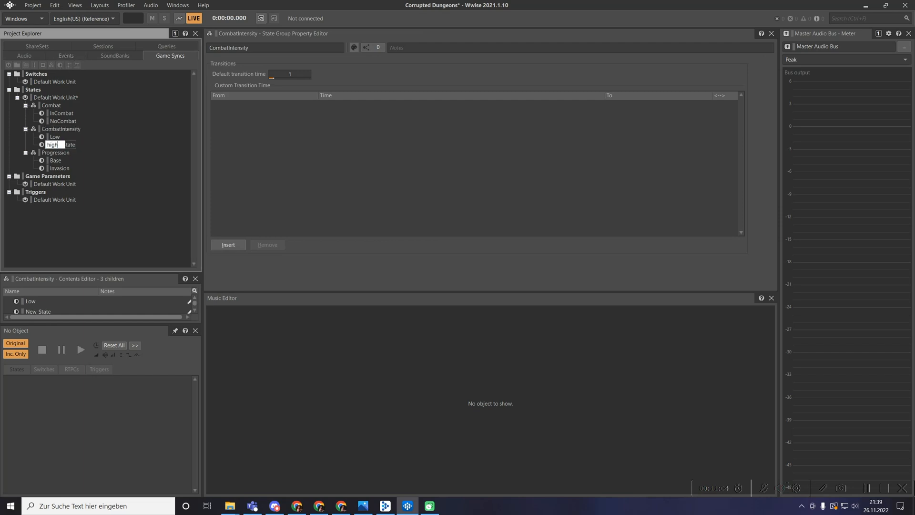
type("igh")
key("Return")
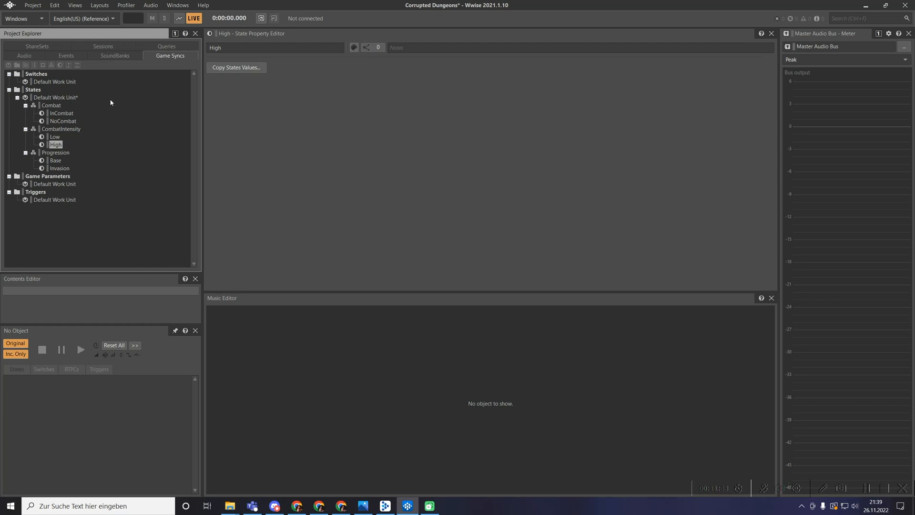
key("ctrl+s")
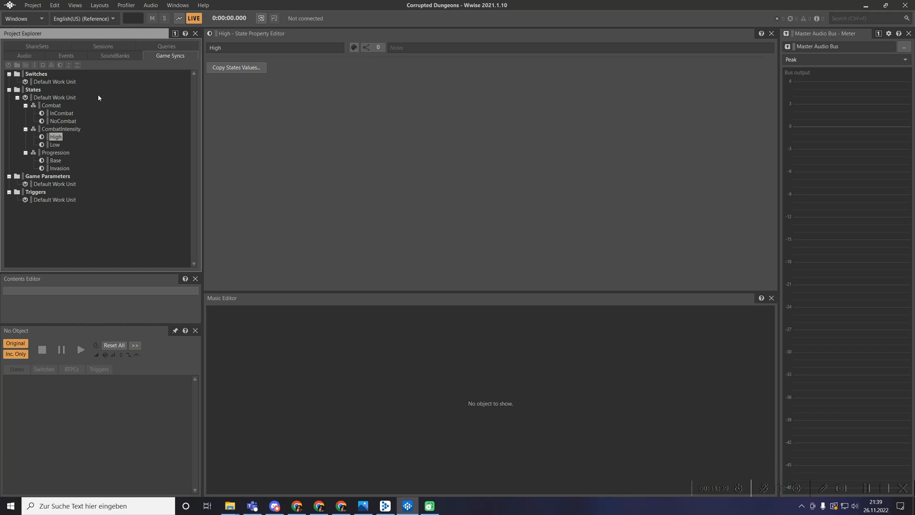
Create a Music Switch Container named CorruptedDungeons in the Music work unit of the Interactive Music Hierarchy.
left_click(24, 56)
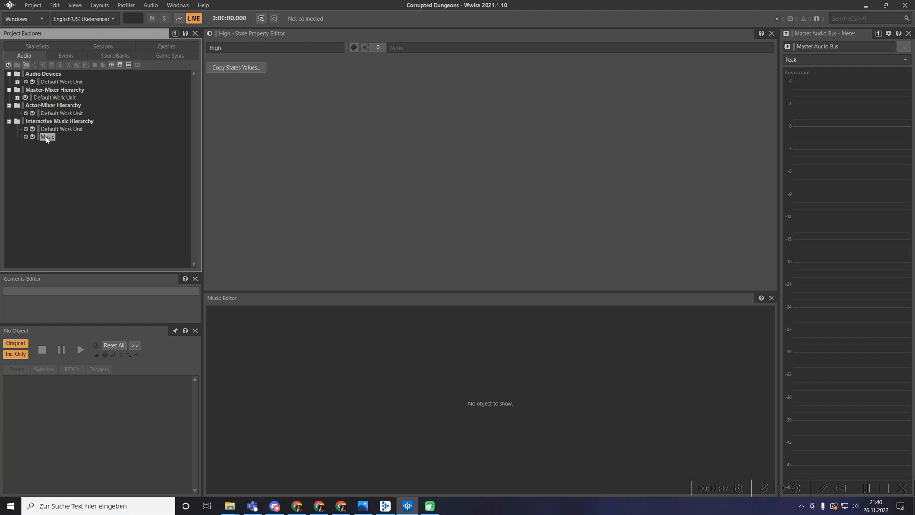
left_click(112, 65)
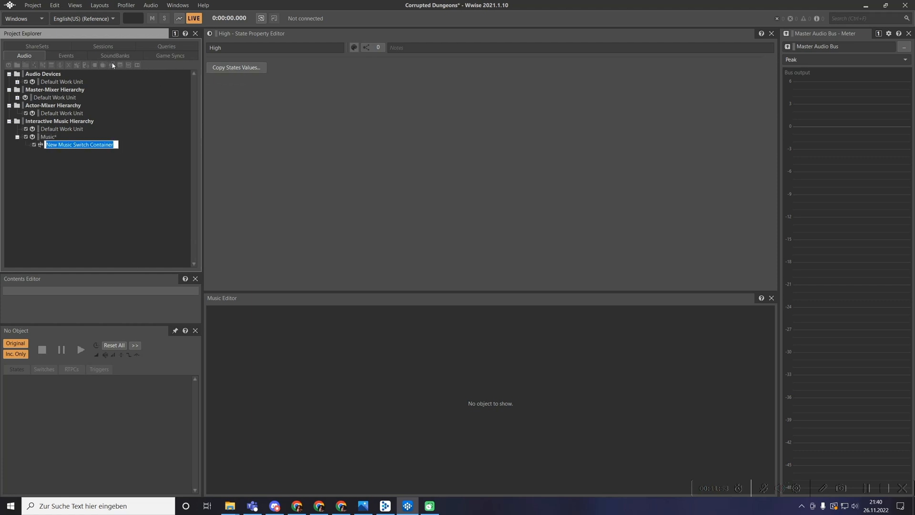
type("CorruptedDungeons")
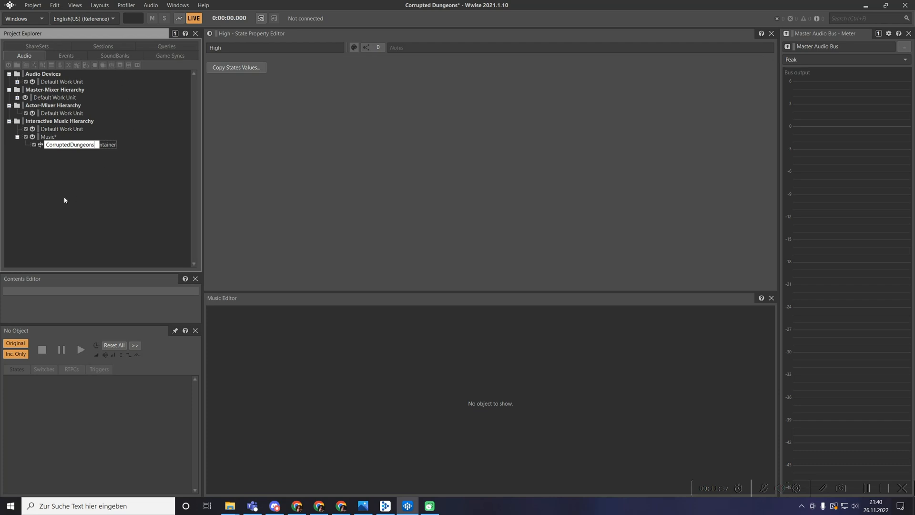
key("Return")
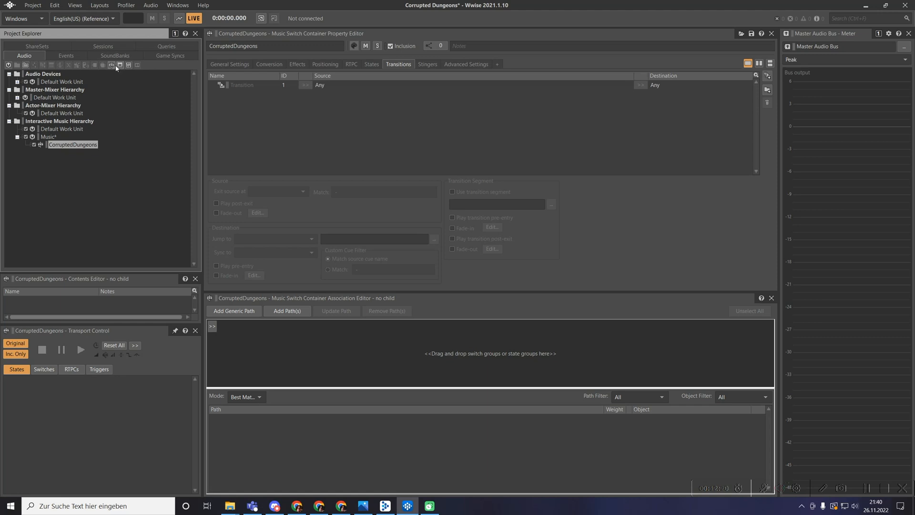
Create a Play event for the CorruptedDungeons music switch container and rename the event Play_Music.
double_click(60, 146)
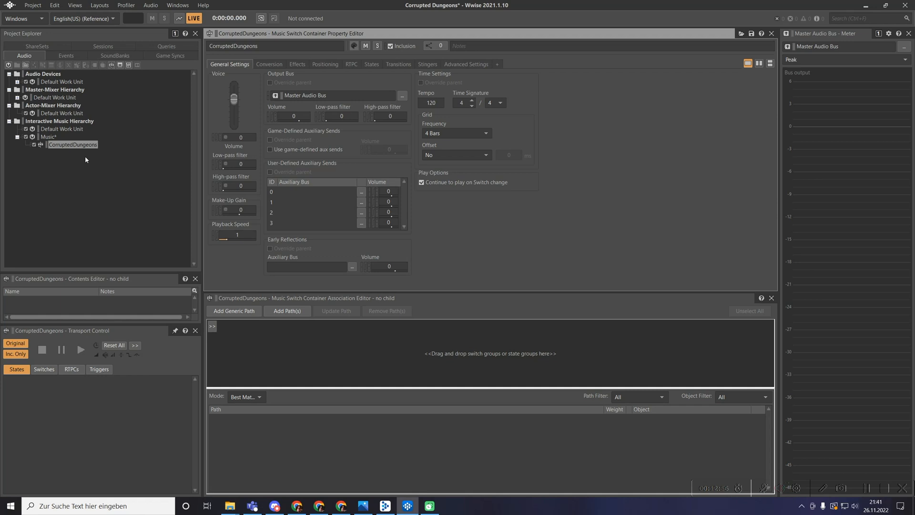
right_click(69, 144)
mouse_move(114, 168)
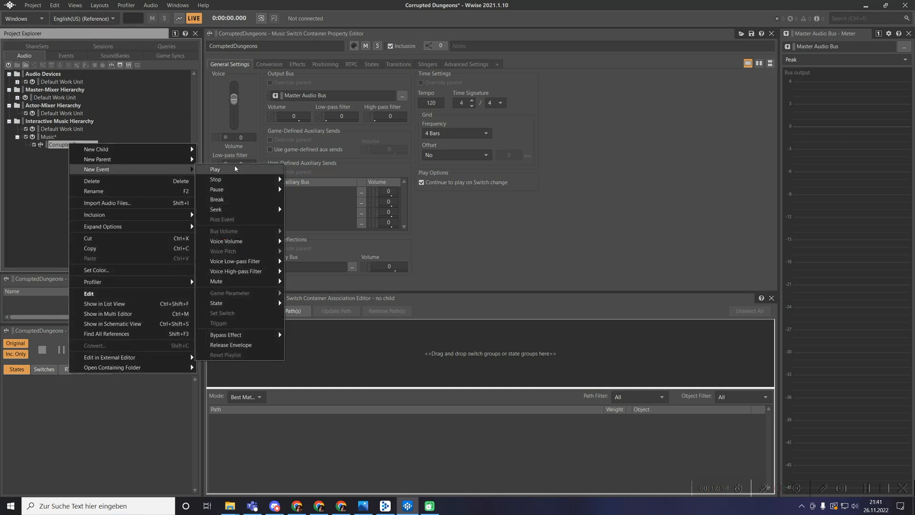
left_click(215, 171)
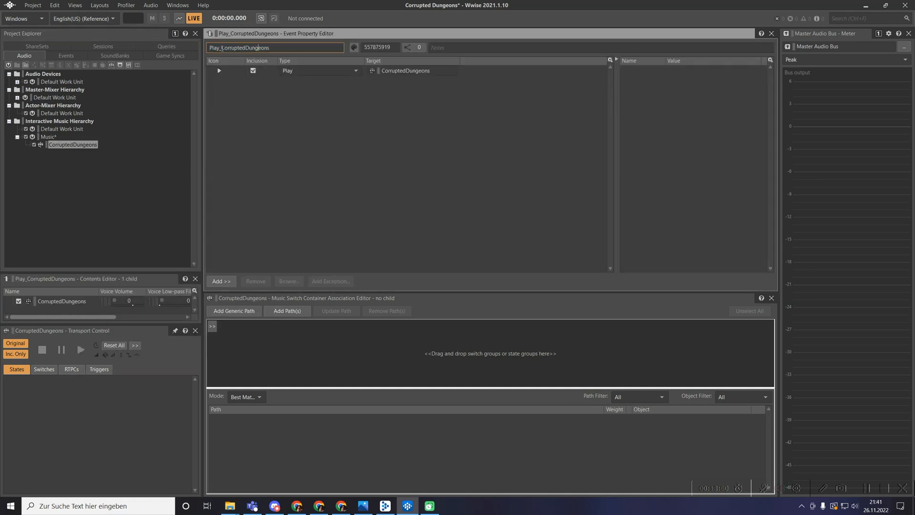
left_click_drag(220, 48, 332, 49)
type("Music")
key("Return")
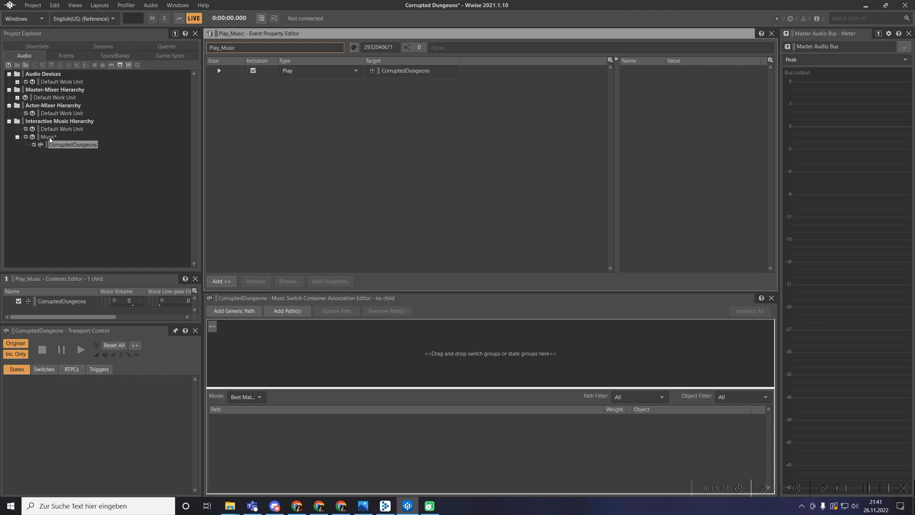
Create a work unit named Music under Events and move the Play_Music event into it.
left_click(65, 55)
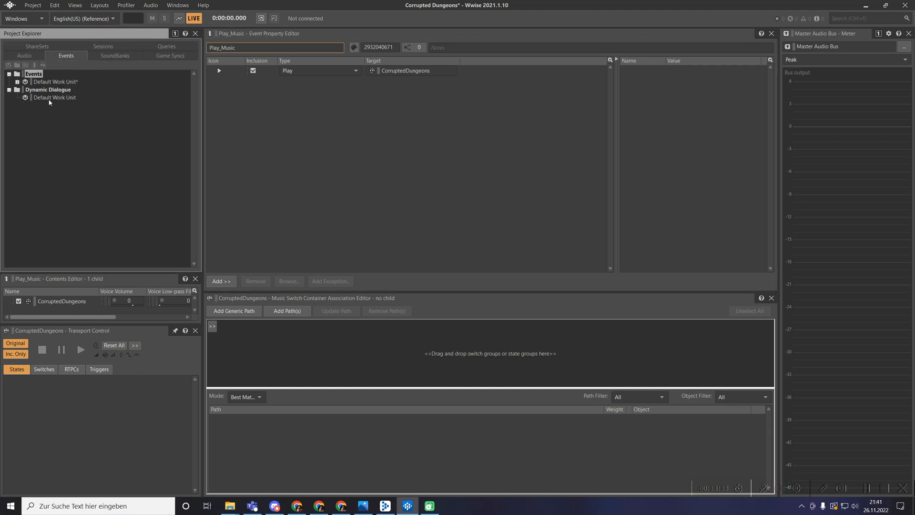
left_click(17, 82)
left_click(34, 73)
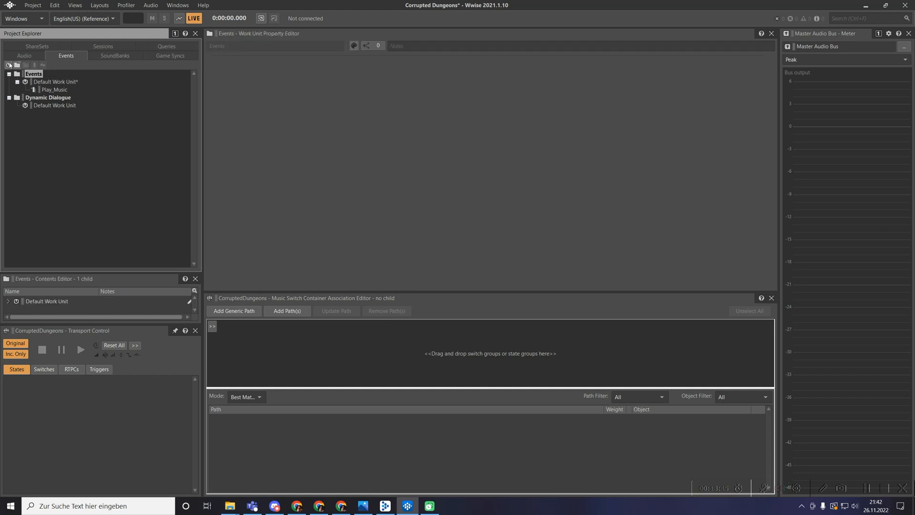
left_click(9, 65)
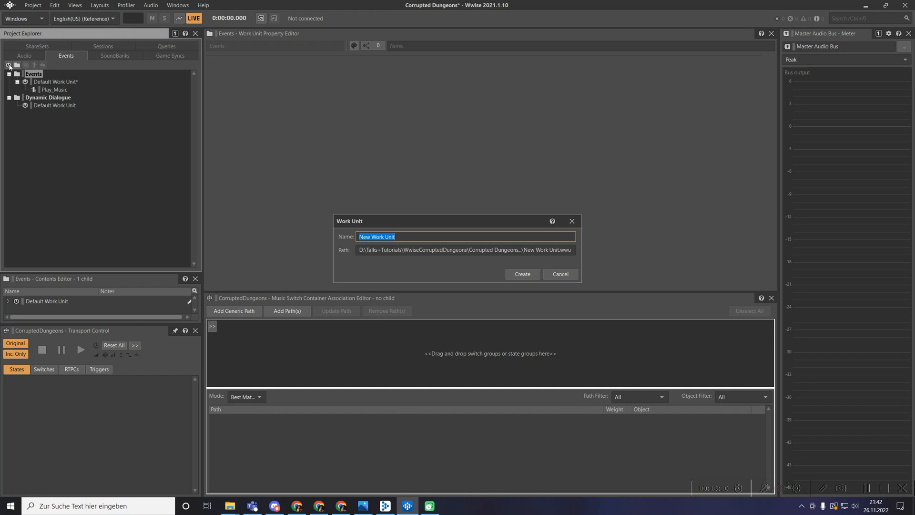
type("Music")
left_click(523, 274)
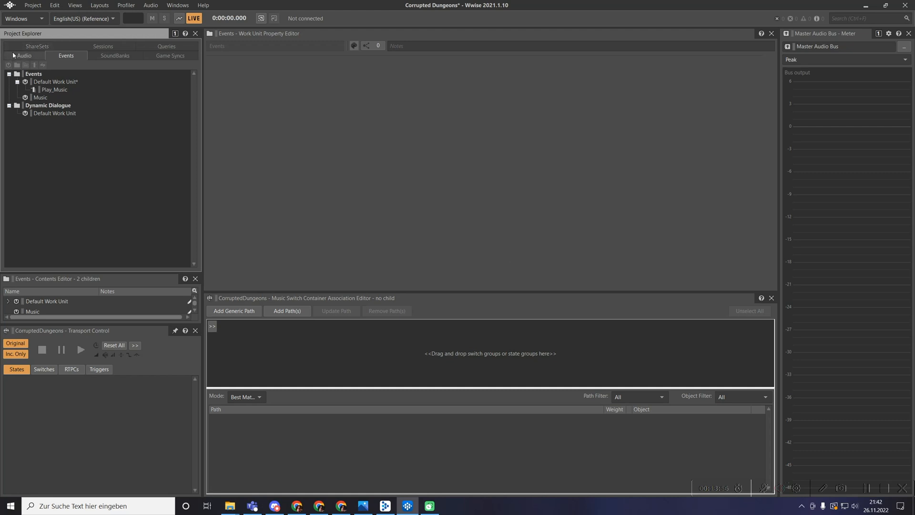
left_click_drag(55, 90, 41, 97)
left_click(44, 90)
Assign the Progression state group to the CorruptedDungeons music switch container.
left_click(21, 55)
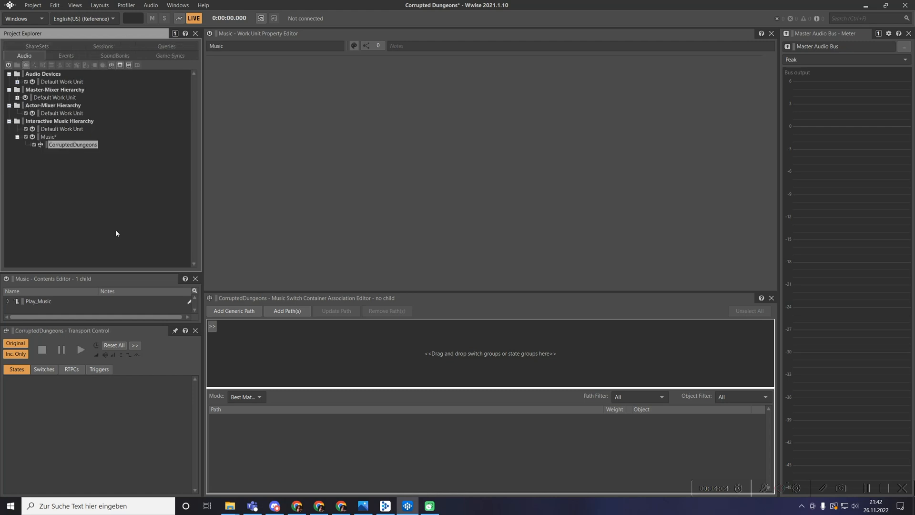
left_click(65, 144)
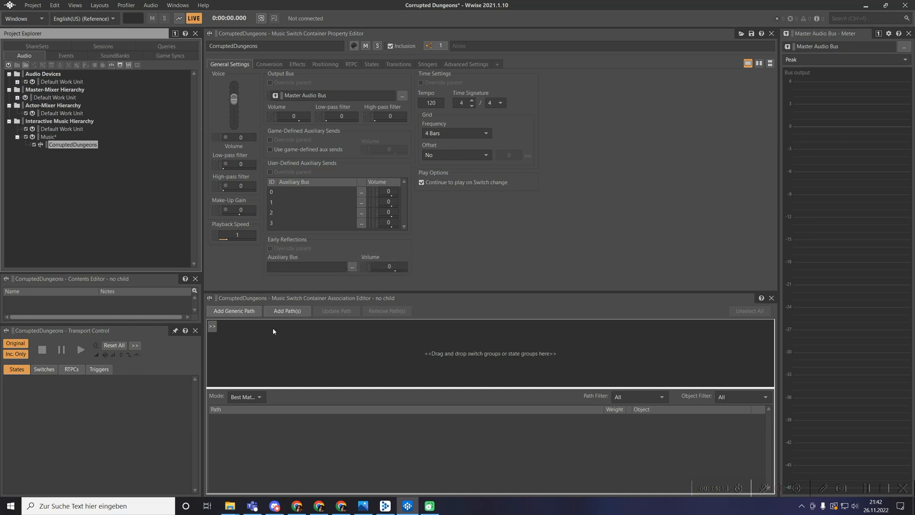
left_click(212, 327)
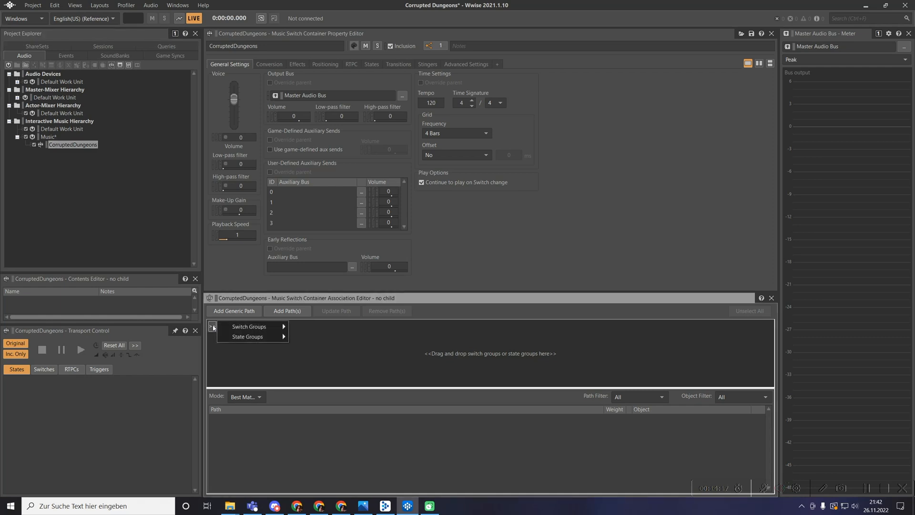
mouse_move(256, 340)
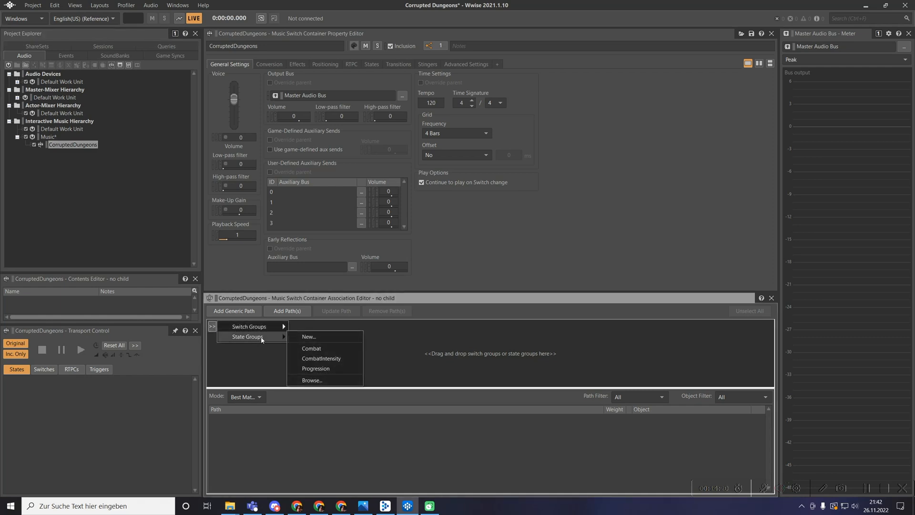
left_click(324, 369)
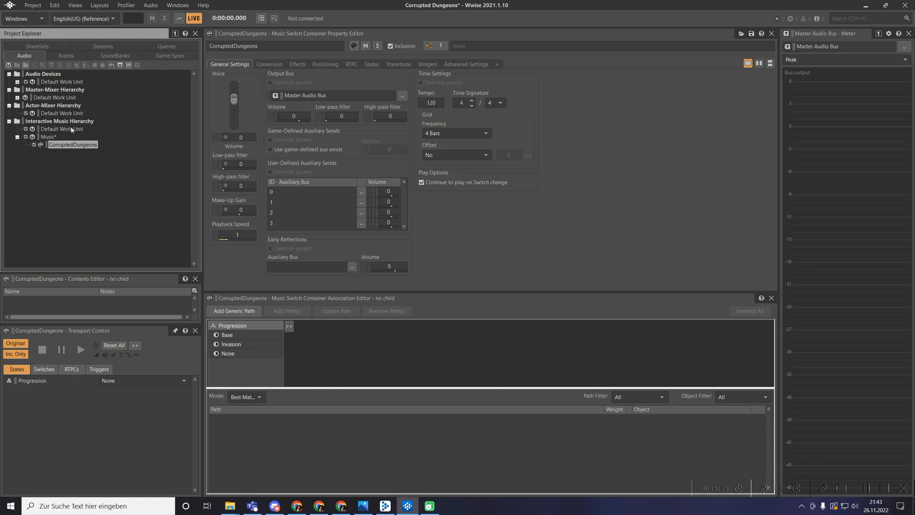
Create two Music Switch Containers named Base and Invasion inside the CorruptedDungeons container.
left_click(111, 65)
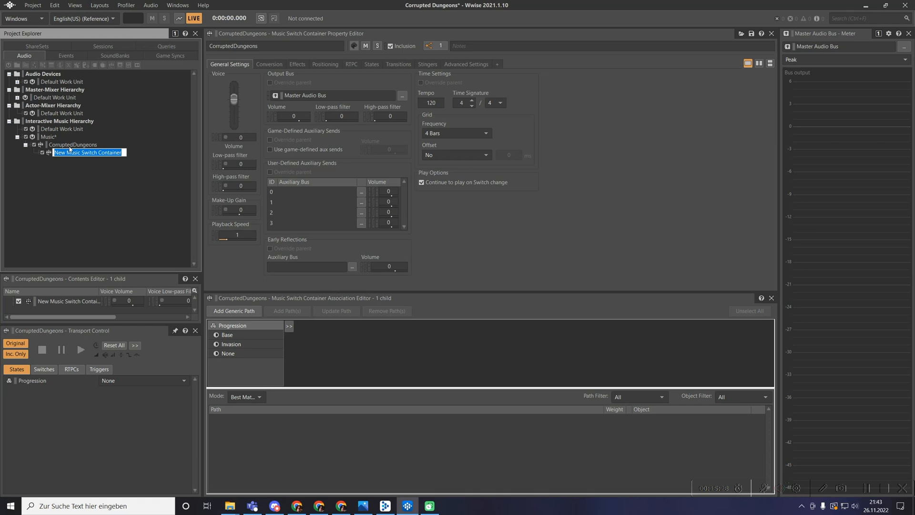
type("Base")
key("Return")
left_click(74, 144)
left_click(112, 66)
type("Invasion")
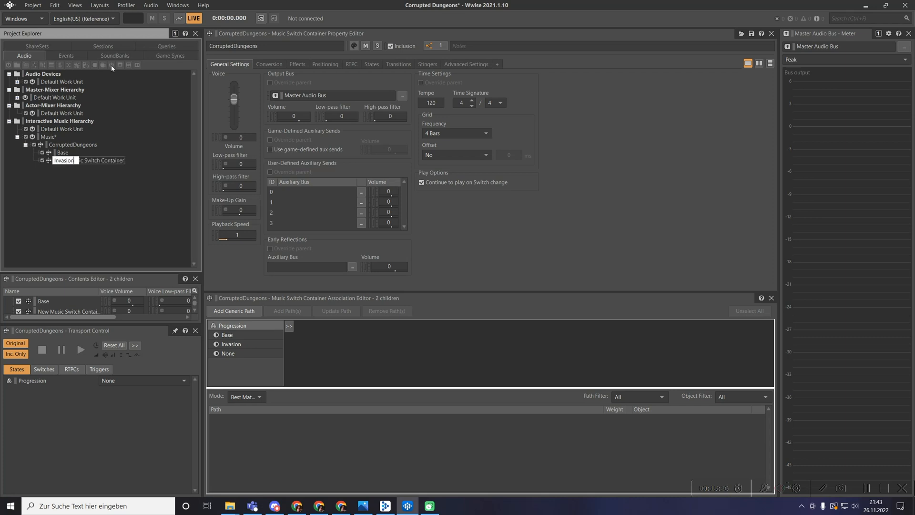
key("Return")
Associate the Base and Invasion containers with the matching Progression states in the CorruptedDungeons container.
left_click(71, 145)
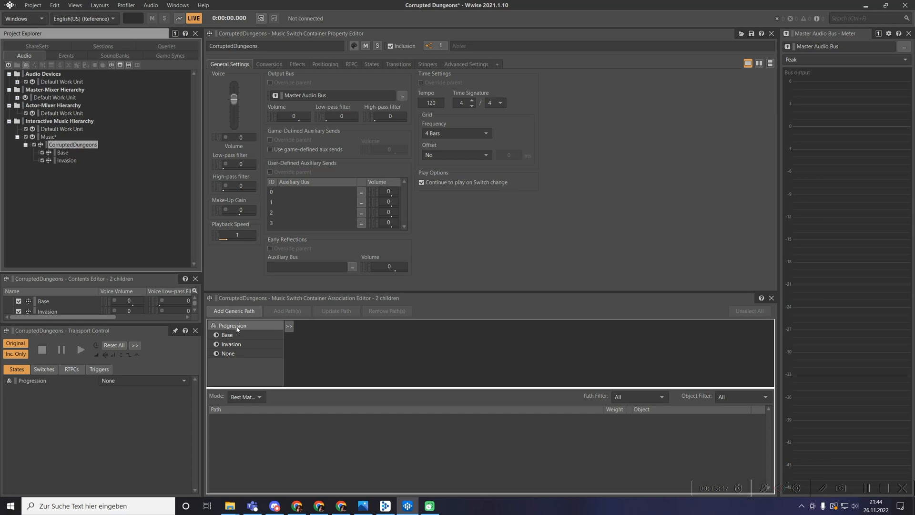
left_click(62, 153)
left_click_drag(62, 152, 233, 335)
left_click(67, 160)
left_click_drag(67, 160, 235, 343)
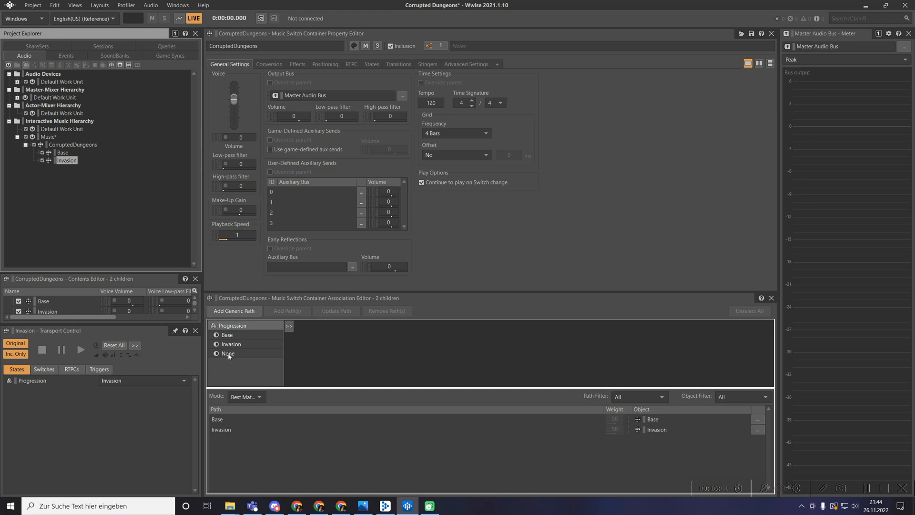
Assign the Combat state group to the Base music switch container.
left_click(63, 152)
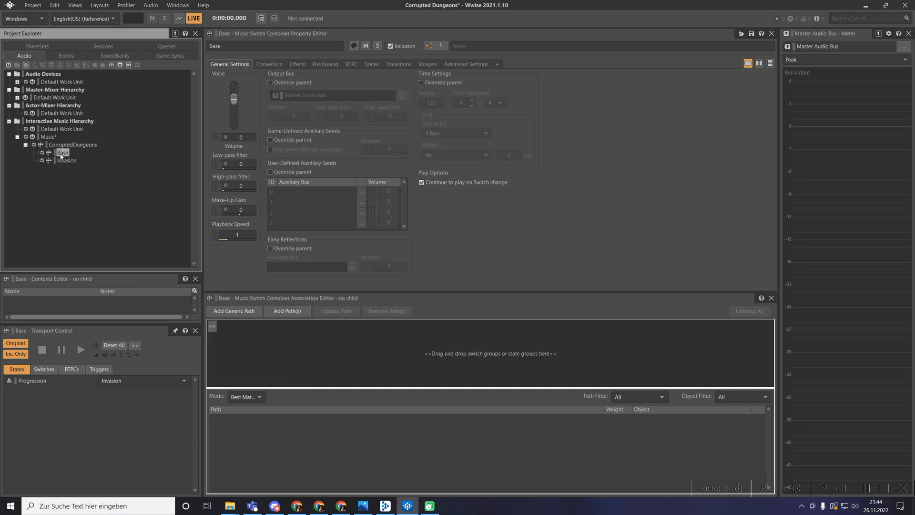
left_click(212, 326)
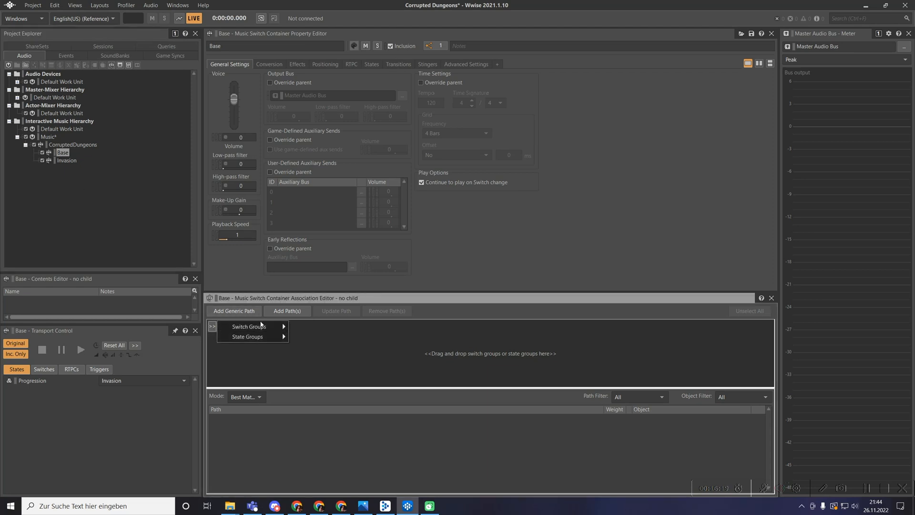
left_click(303, 296)
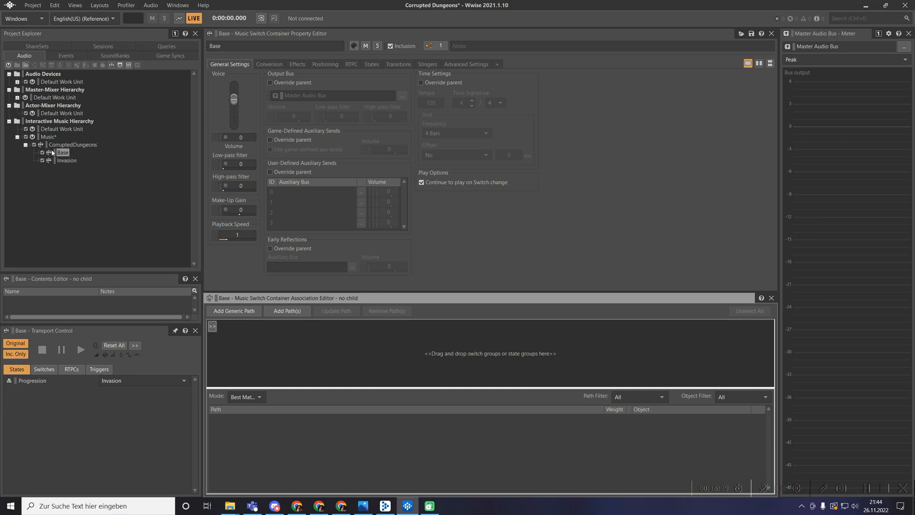
left_click(212, 324)
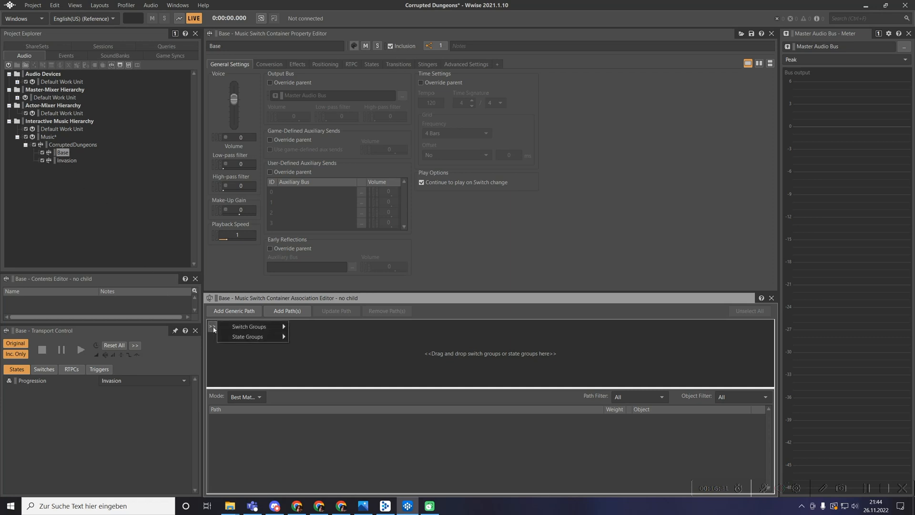
mouse_move(256, 340)
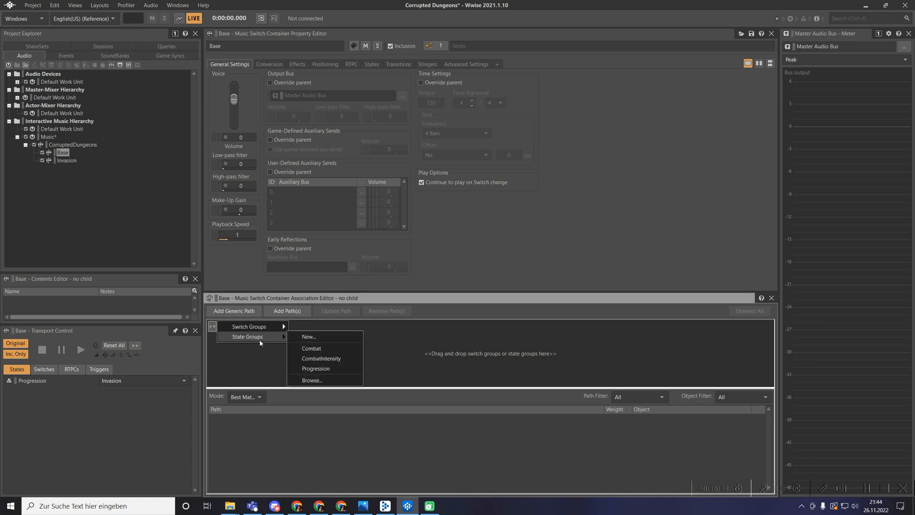
left_click(320, 348)
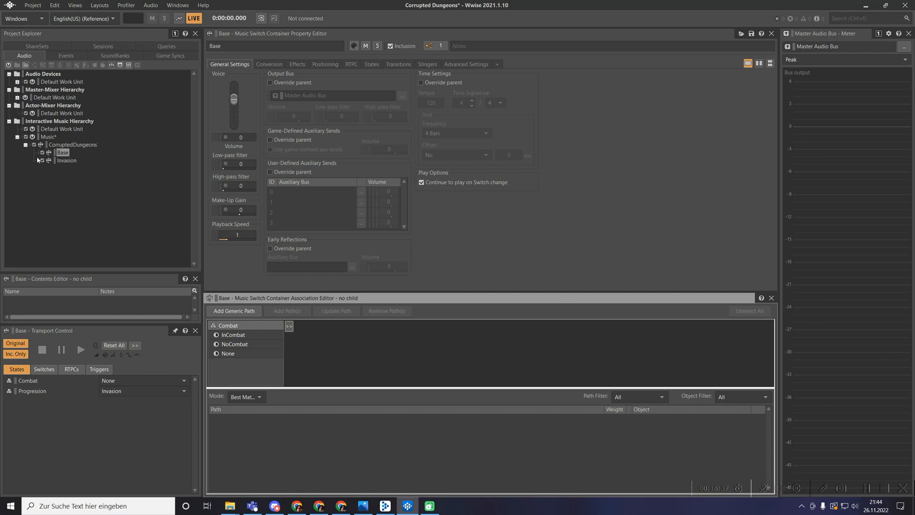
Assign the Combat state group to the Invasion music switch container.
left_click(63, 161)
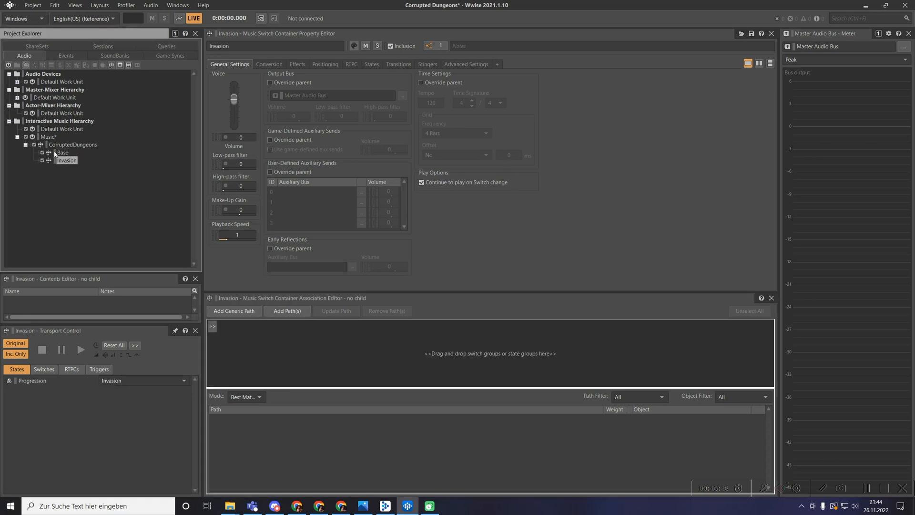
left_click(213, 327)
mouse_move(248, 337)
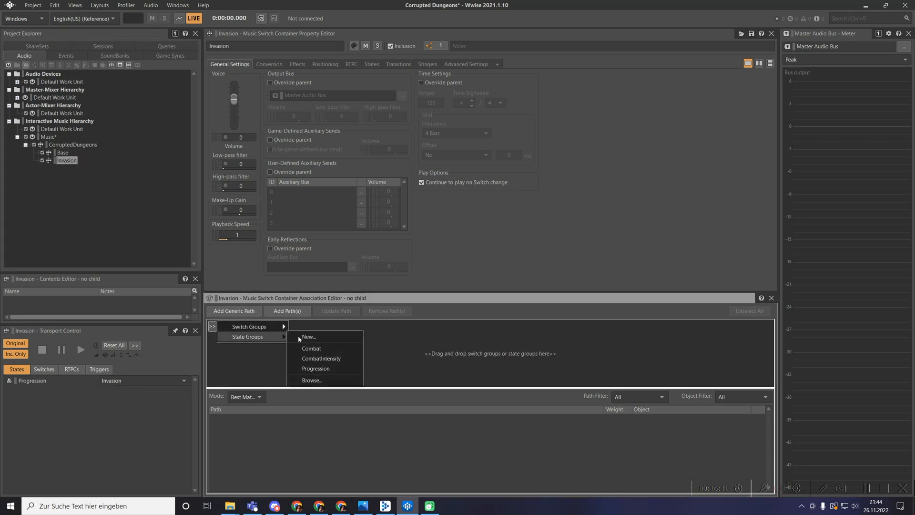
left_click(326, 350)
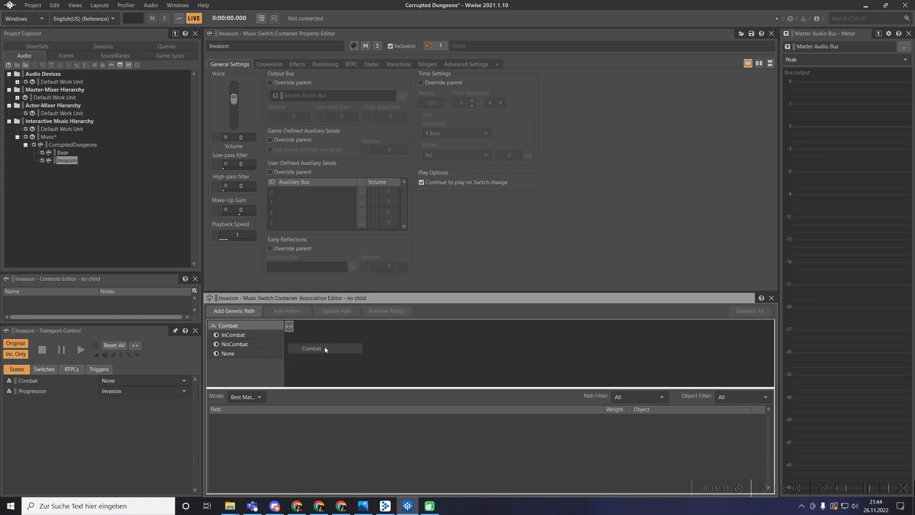
Create a Music Playlist Container named Base inside the Base switch container.
left_click(62, 153)
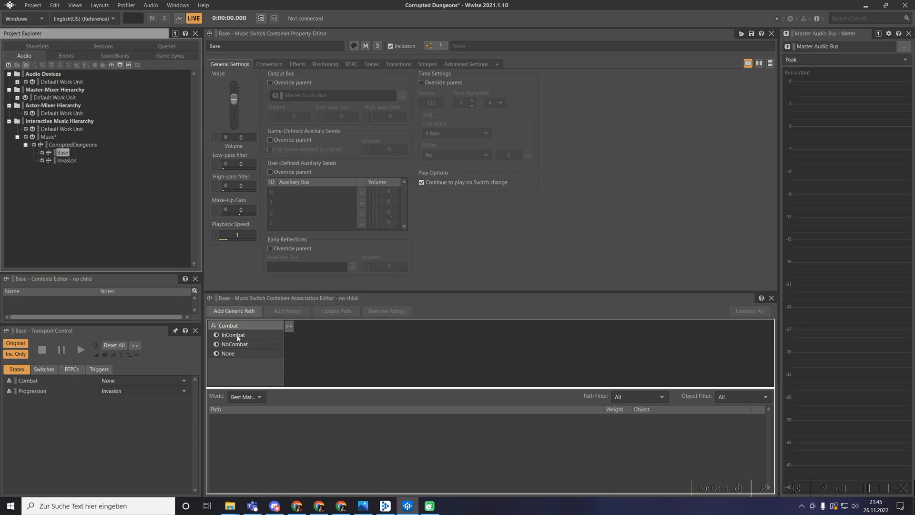
left_click(121, 68)
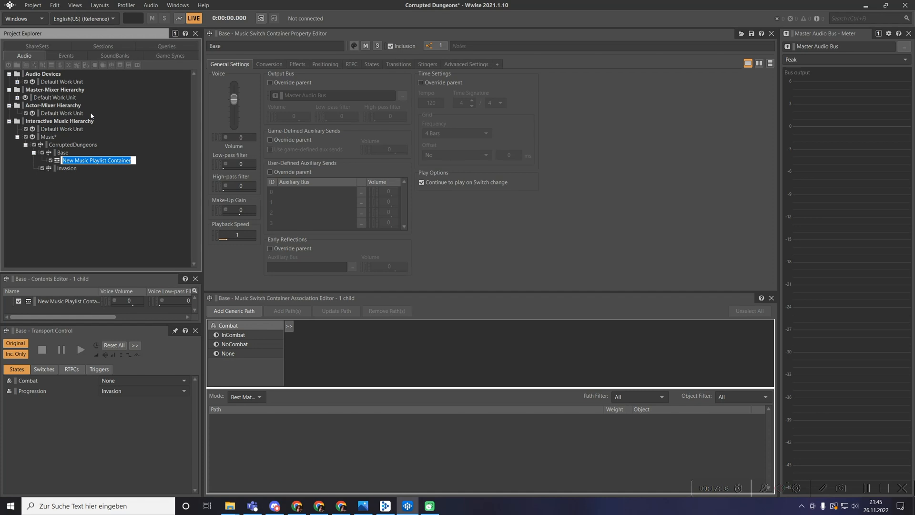
type("Base")
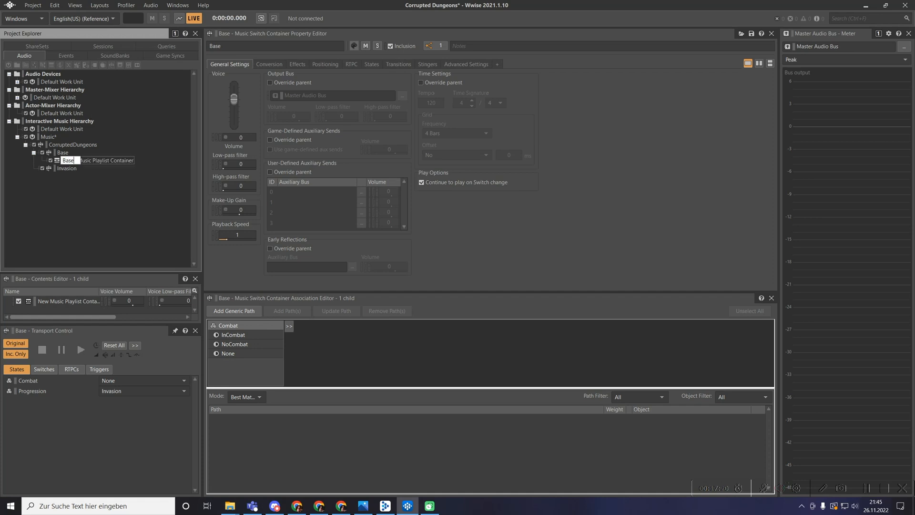
key("Return")
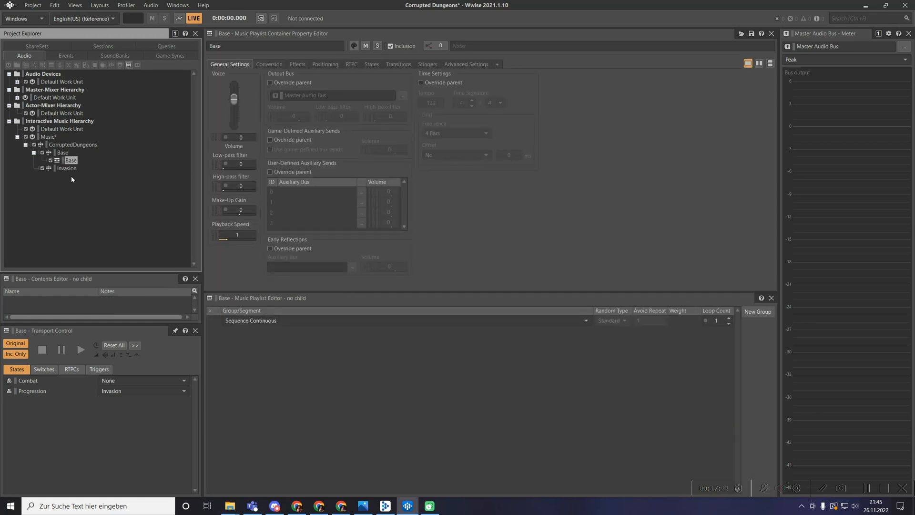
Create a Music Switch Container named BaseCombat inside the Base switch container.
left_click(63, 152)
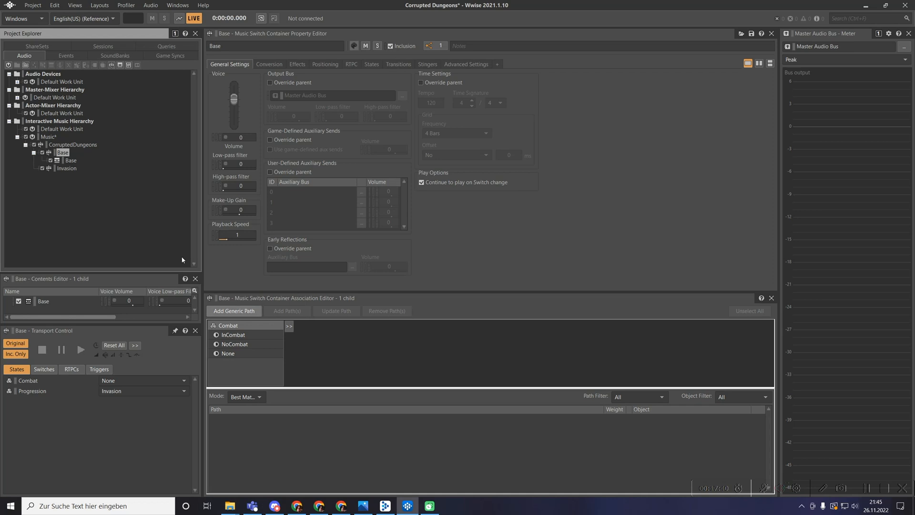
left_click(112, 65)
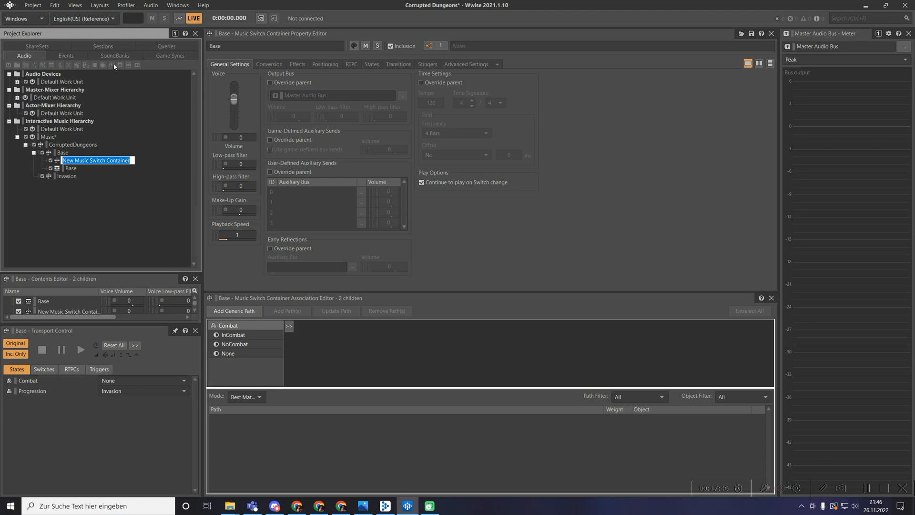
type("Combat")
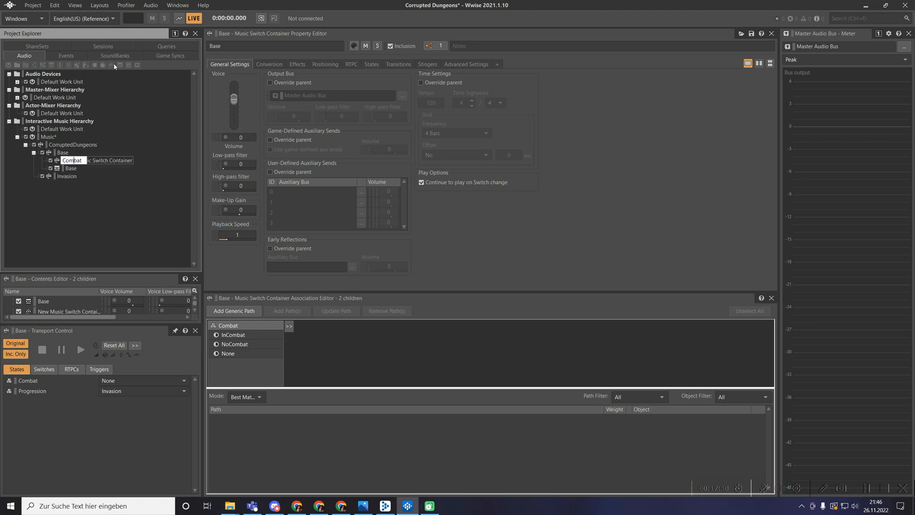
key("Home")
type("Base")
key("Return")
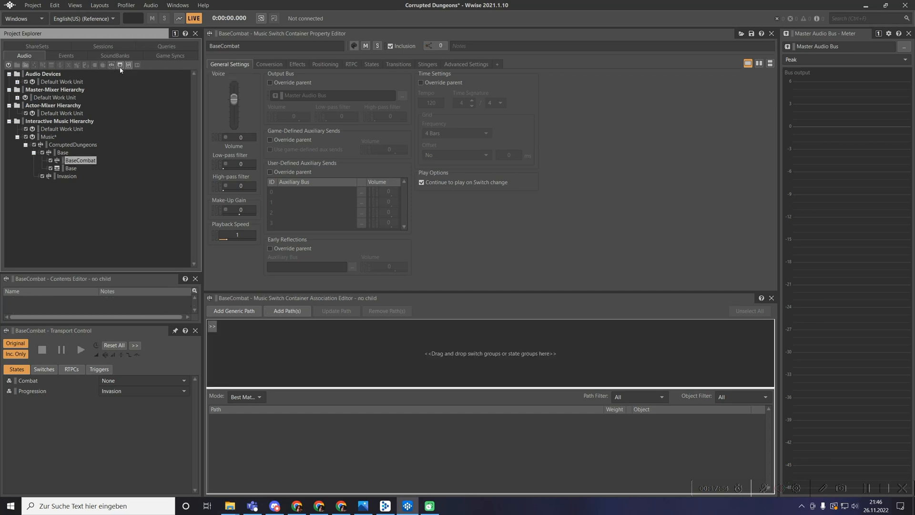
Create a Music Playlist Container named Base_Combat_Low inside the BaseCombat container.
left_click(120, 65)
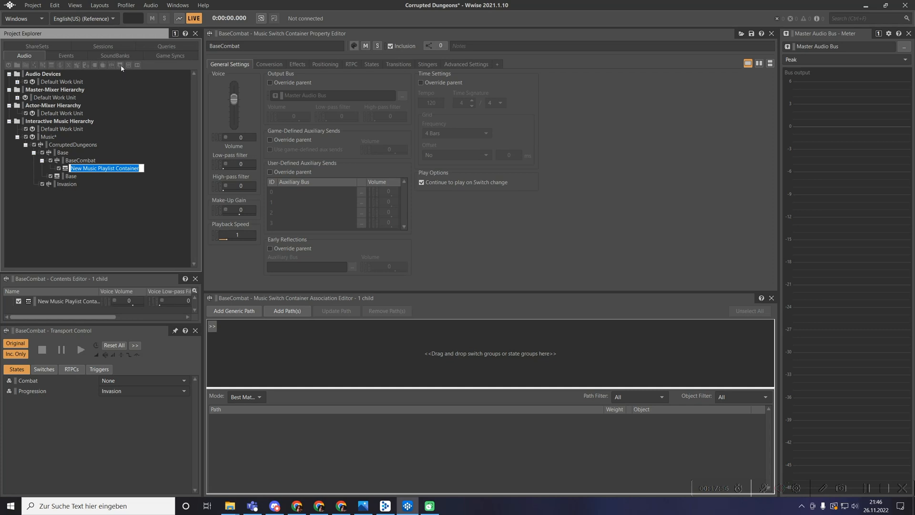
type("Base_C")
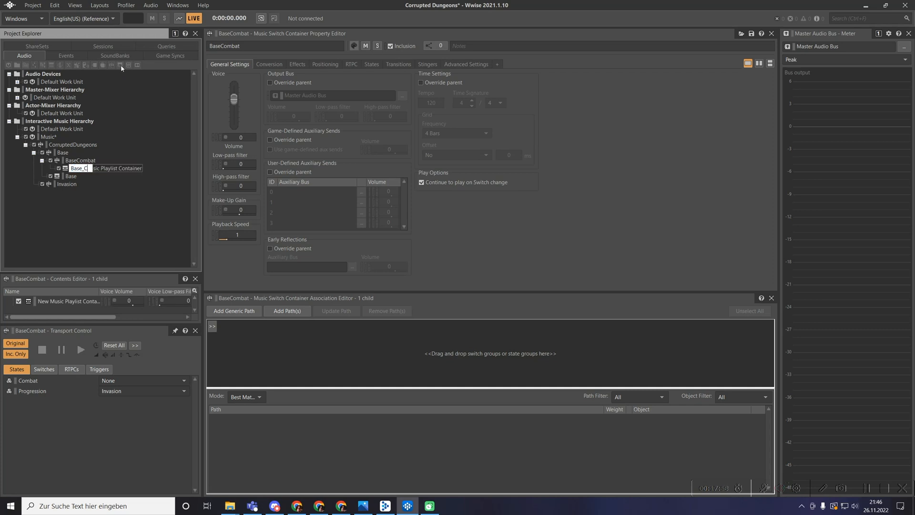
type("ombat_Low")
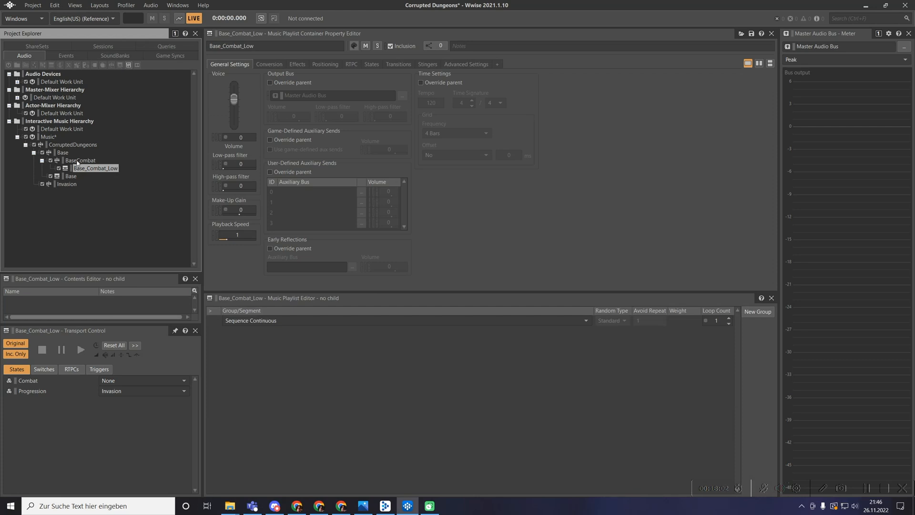
key("Return")
Add a second Music Playlist Container named Base_Combat_High to the BaseCombat container.
left_click(120, 65)
type("Base_c")
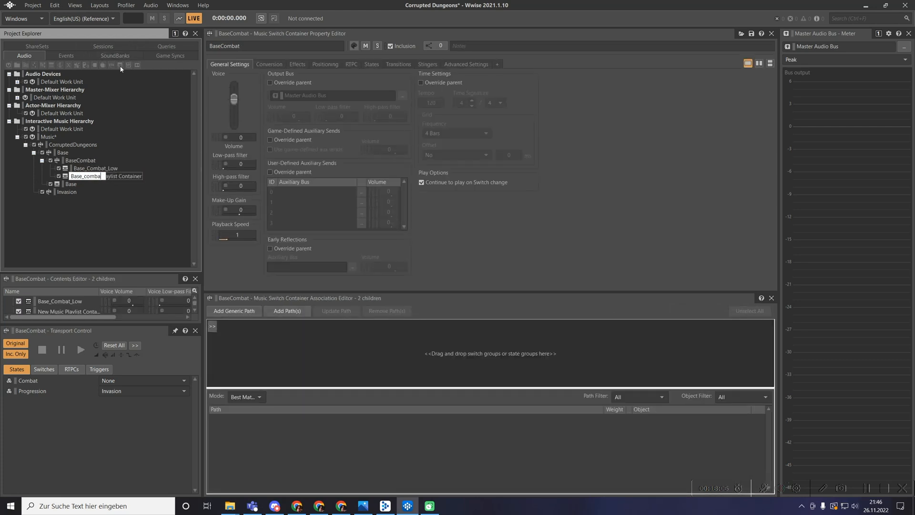
key("BackSpace")
type("Comv")
key("BackSpace")
type("bat_High")
key("Return")
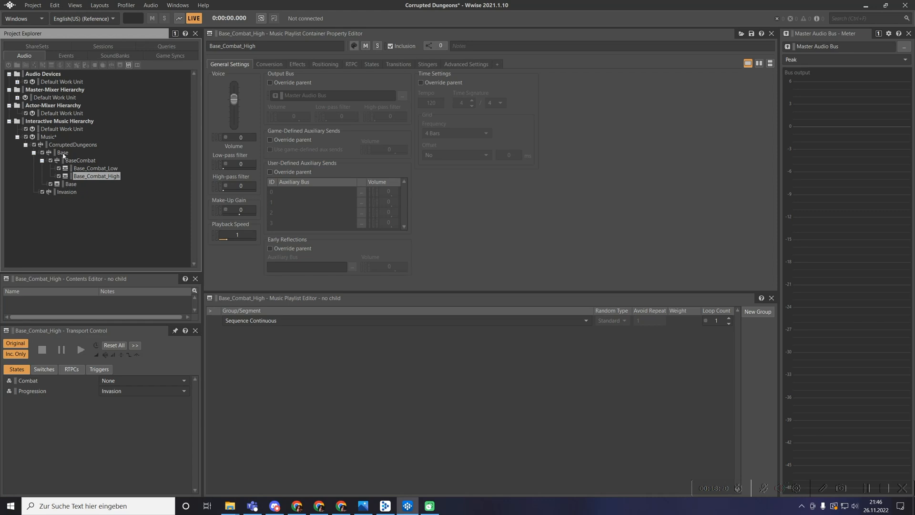
Start an audio file import into Base_Combat_Low and set its file destination to a new Music folder inside Originals\SFX.
right_click(108, 168)
left_click(147, 229)
left_click(629, 162)
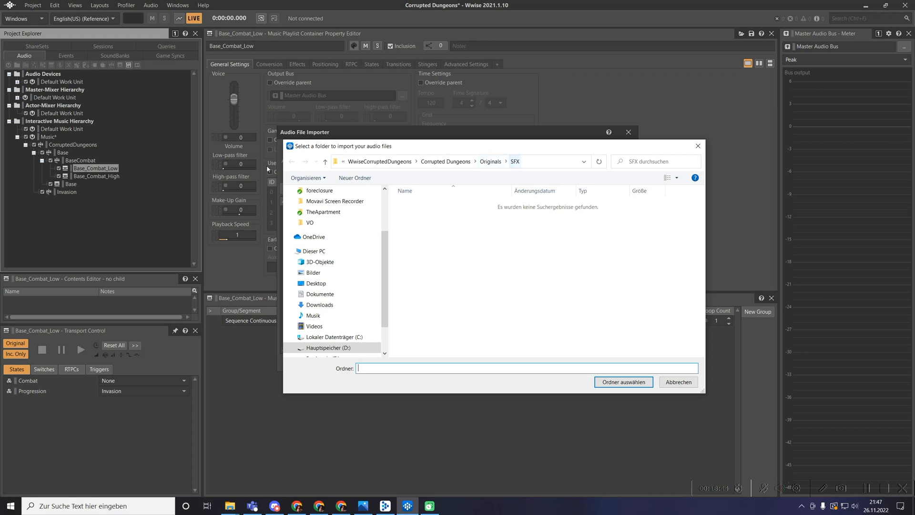
left_click(362, 183)
type("Music")
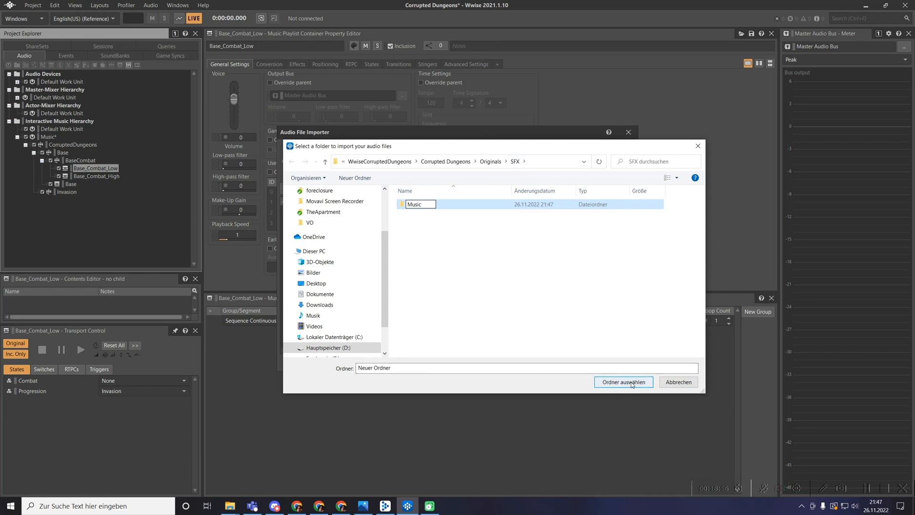
left_click(461, 215)
double_click(456, 204)
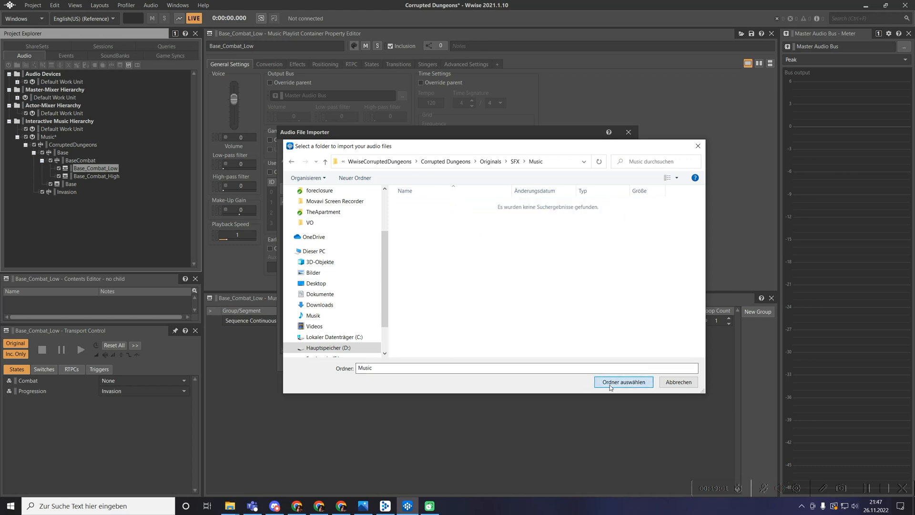
left_click(610, 383)
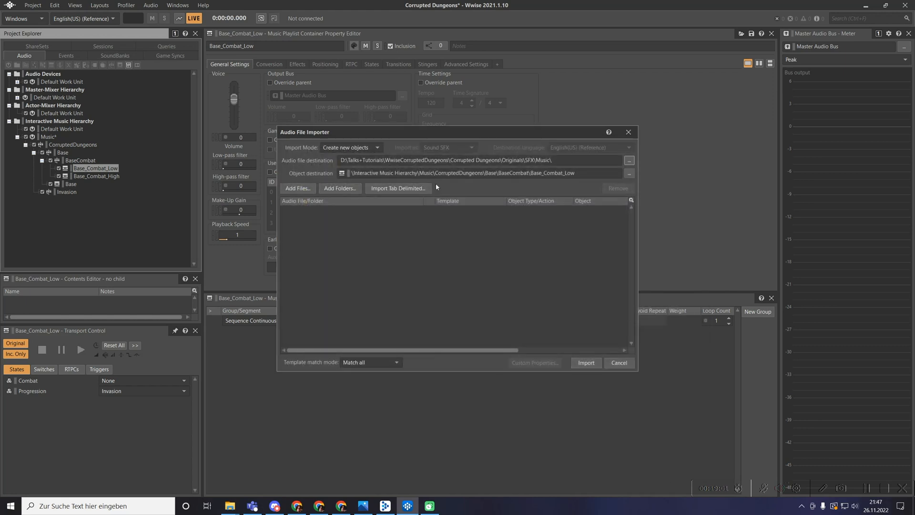
Add all audio files from the CorruptedDungeons folder on the Desktop to the import list.
left_click(297, 189)
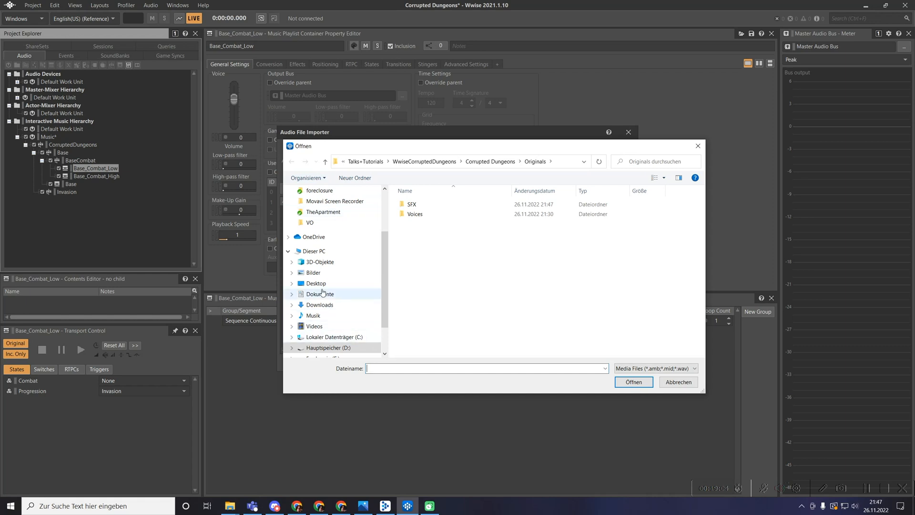
scroll(324, 288, "up", 2)
left_click(316, 208)
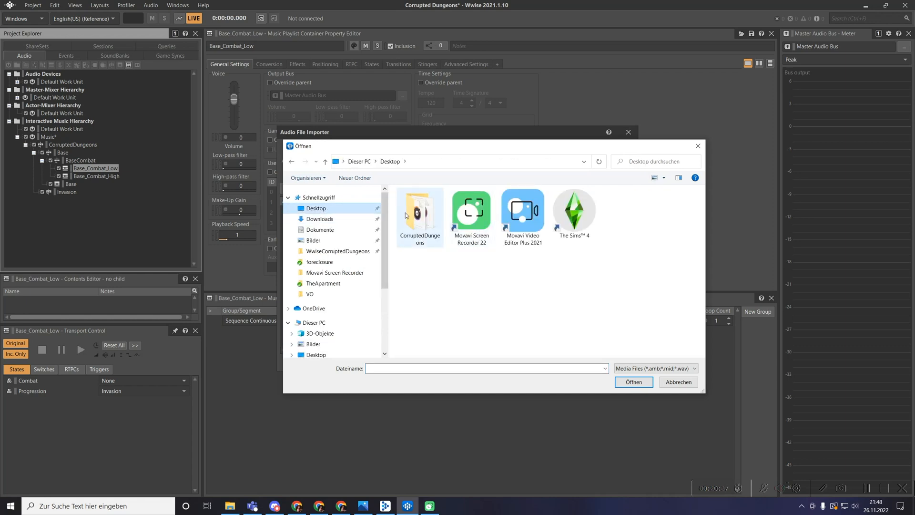
double_click(419, 208)
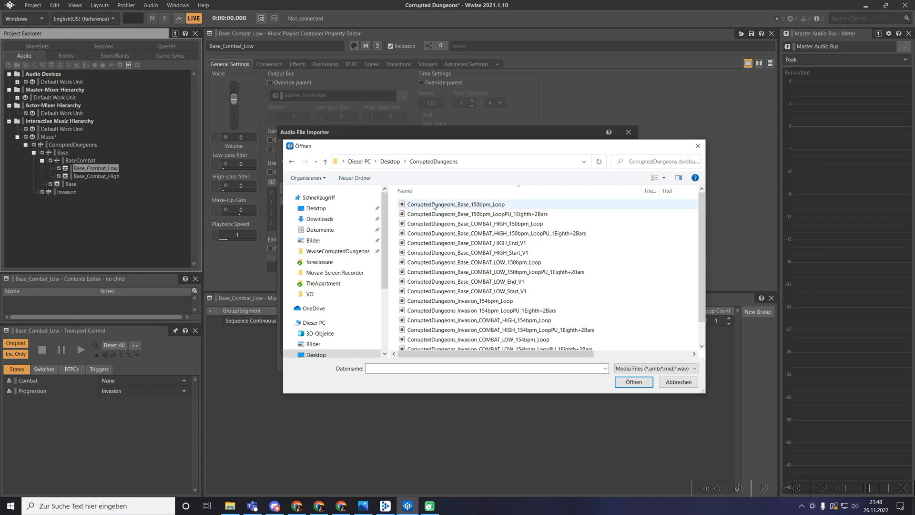
left_click(466, 205)
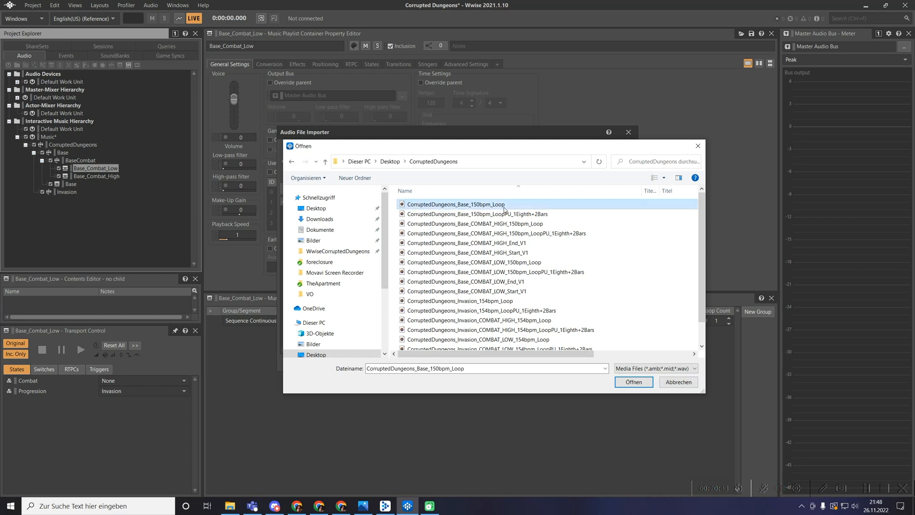
scroll(548, 286, "down", 1)
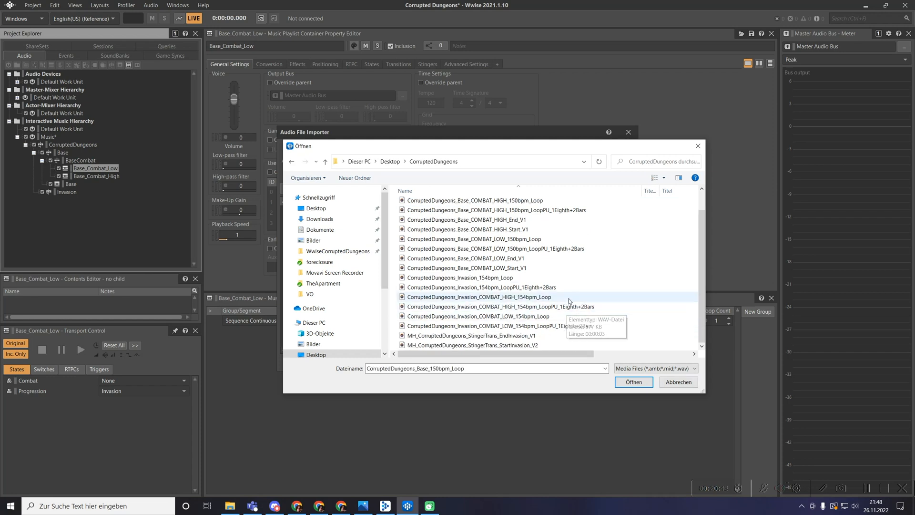
left_click(514, 346, "shift")
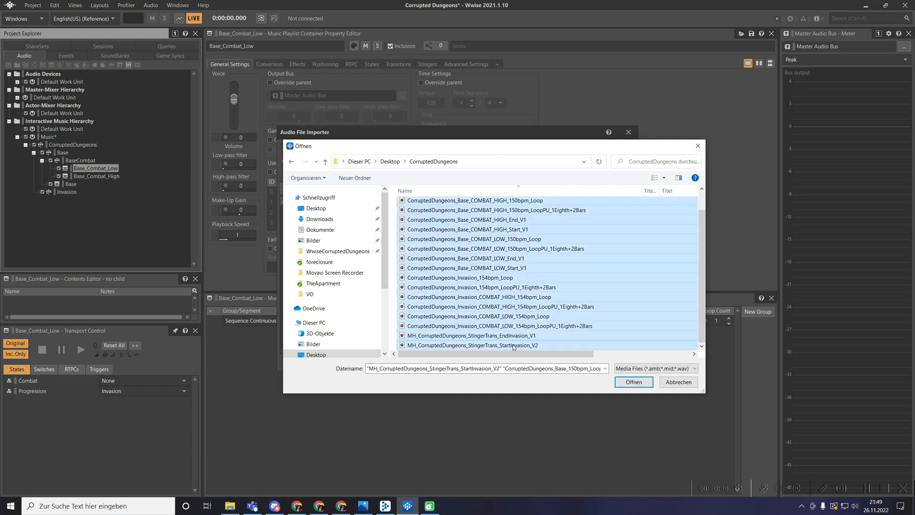
left_click(634, 382)
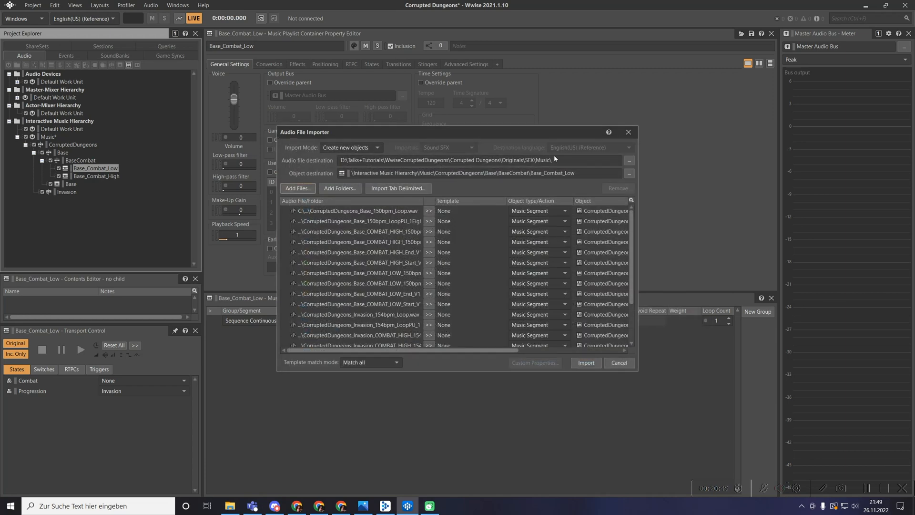
Keep the object type as Music Segment and import the listed audio files.
left_click(547, 211)
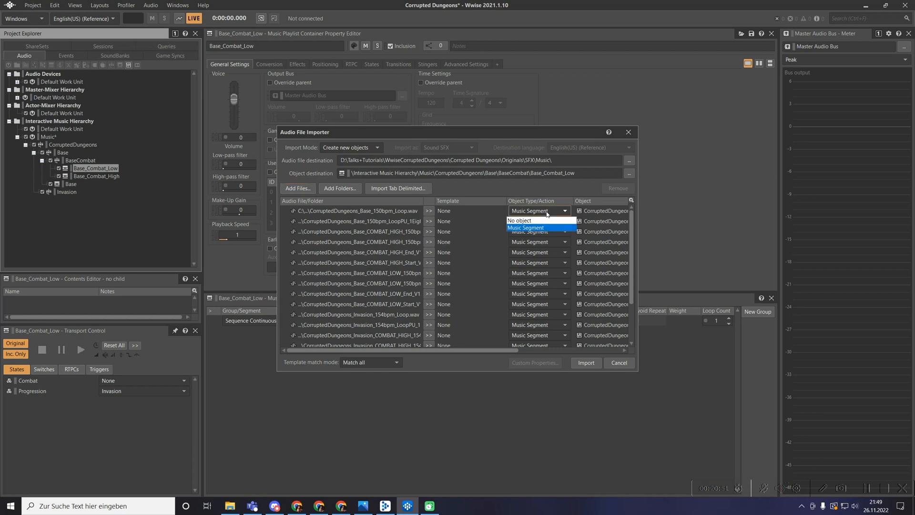
left_click(549, 218)
scroll(417, 303, "down", 2)
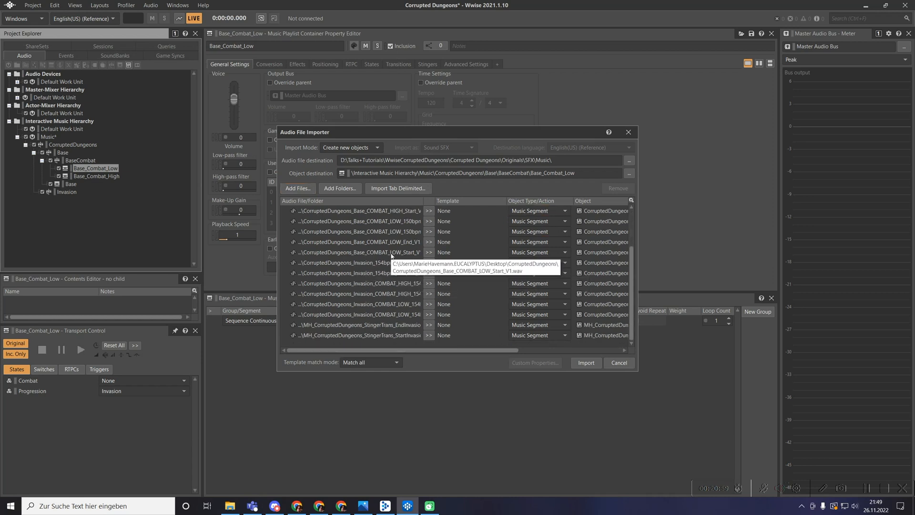
left_click(587, 363)
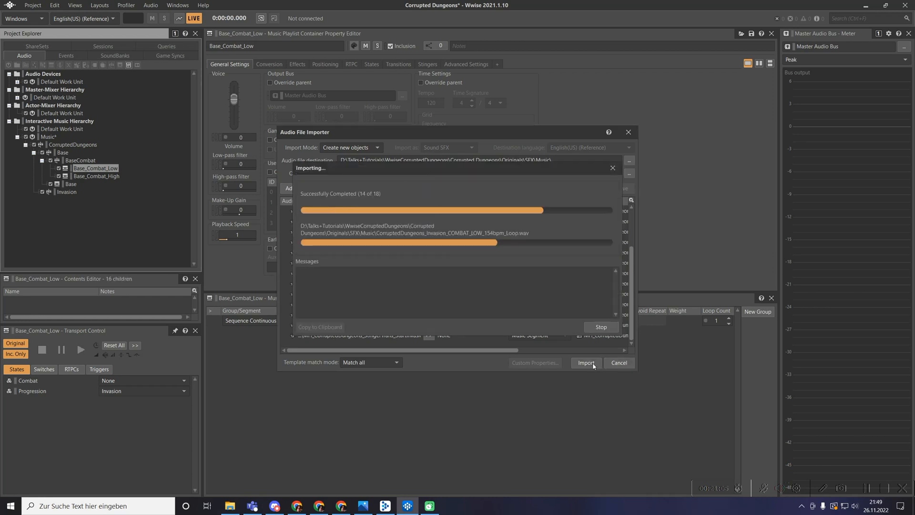
Move all the imported music segments out of Base_Combat_Low directly into the Music work unit.
left_click(136, 130)
scroll(140, 143, "down", 2)
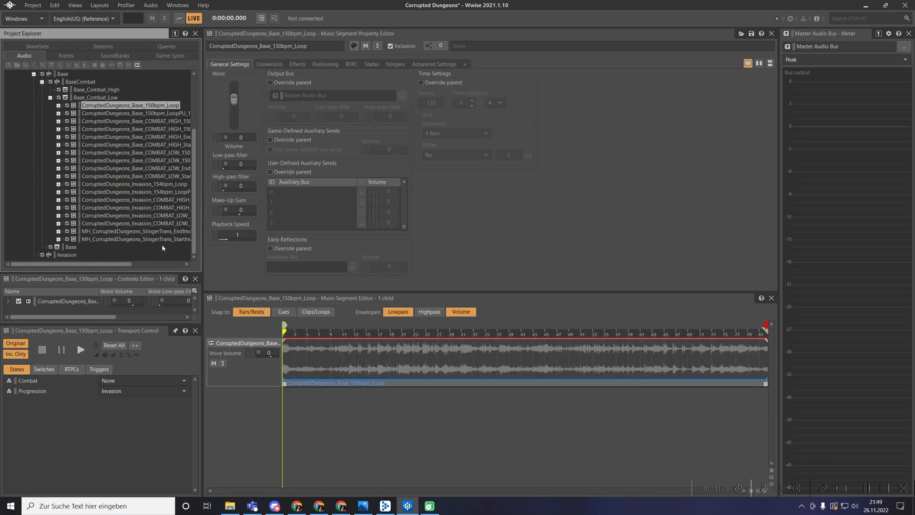
left_click(160, 240, "shift")
scroll(122, 200, "up", 4)
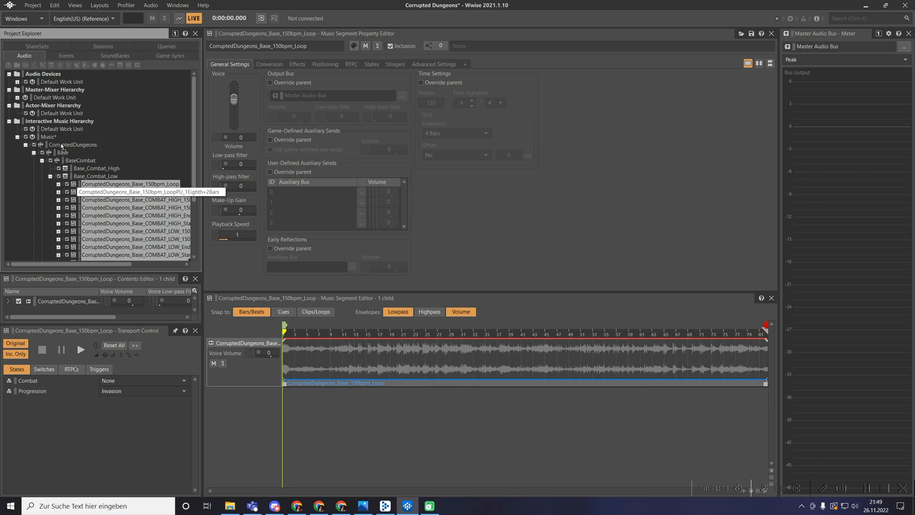
left_click_drag(51, 138, 52, 137)
scroll(89, 155, "down", 4)
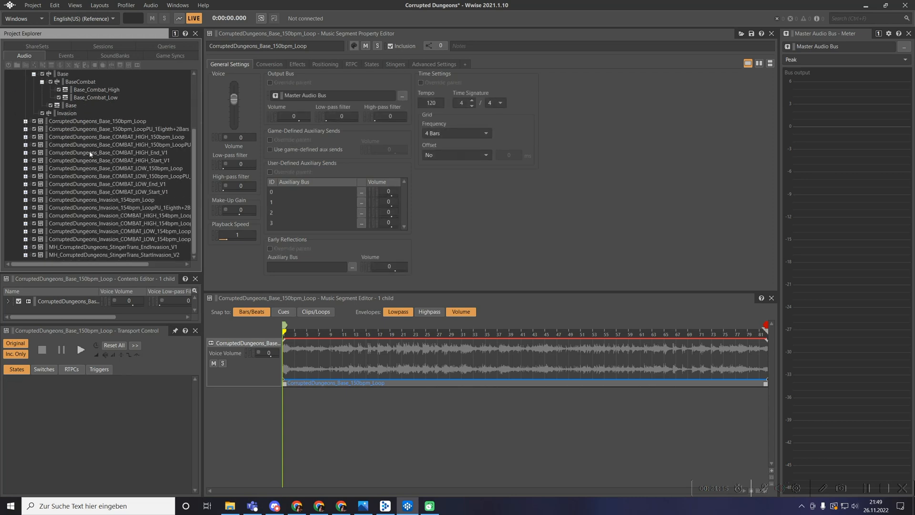
scroll(76, 157, "up", 1)
scroll(138, 179, "up", 3)
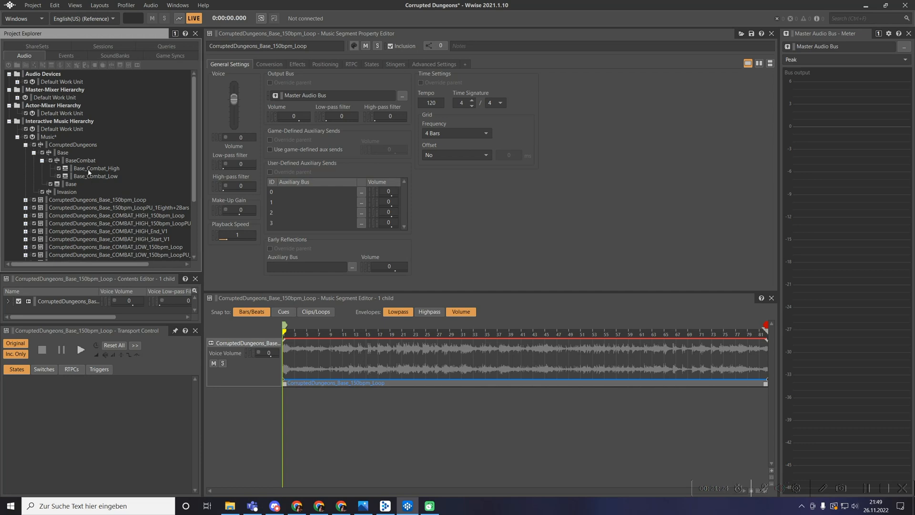
Move the CorruptedDungeons_Base_150bpm_Loop segment into the Base playlist container.
left_click(74, 184)
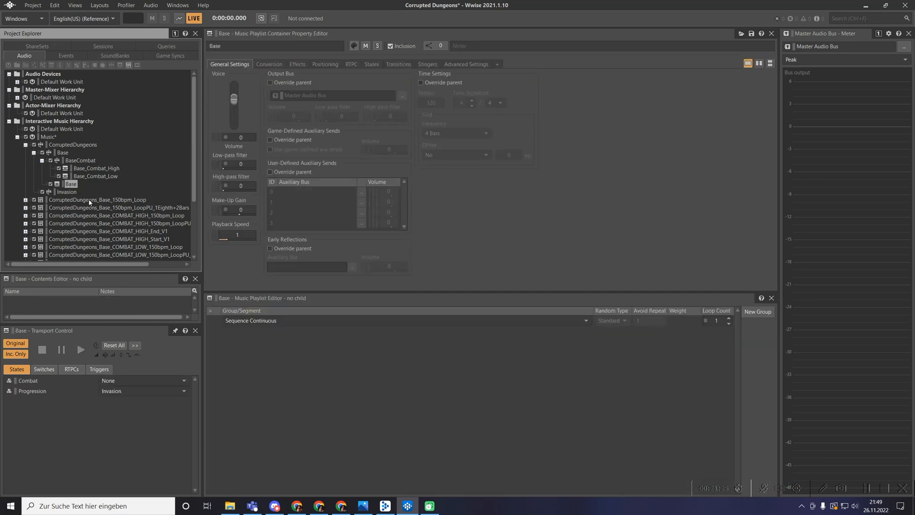
left_click_drag(91, 202, 70, 187)
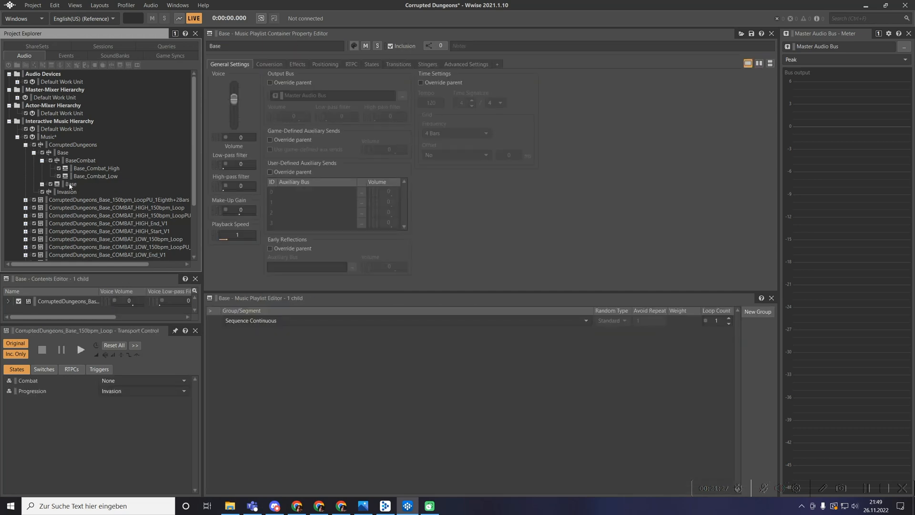
left_click(71, 184)
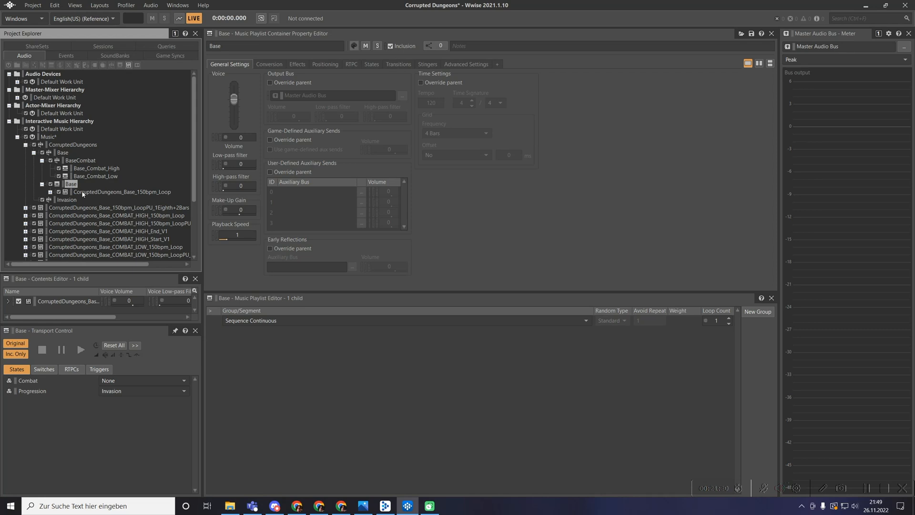
left_click(121, 192)
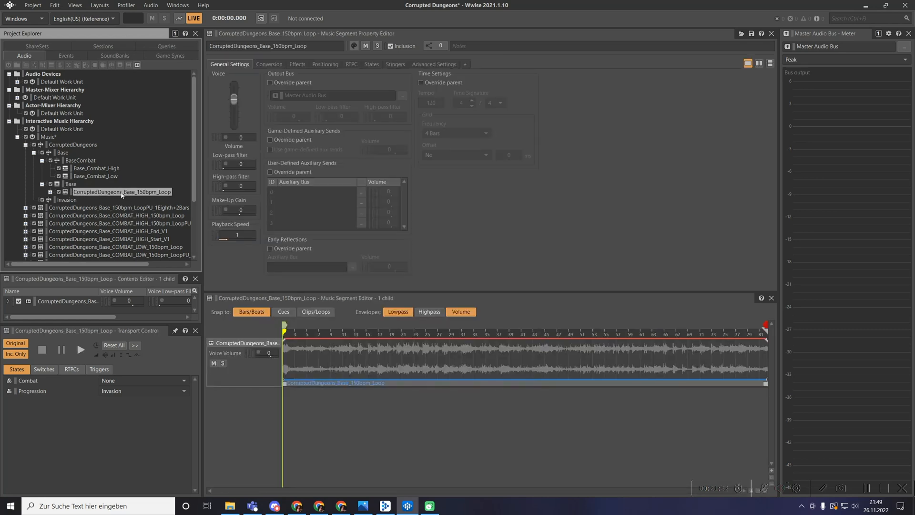
Set the Base playlist to Sequence Step with an infinite loop count and add the CorruptedDungeons_Base_150bpm_Loop segment to it.
left_click(70, 185)
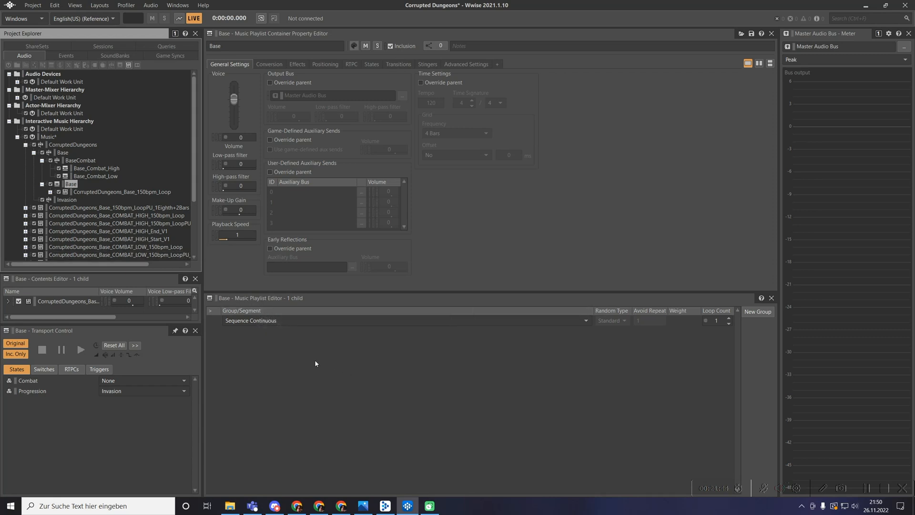
left_click(242, 319)
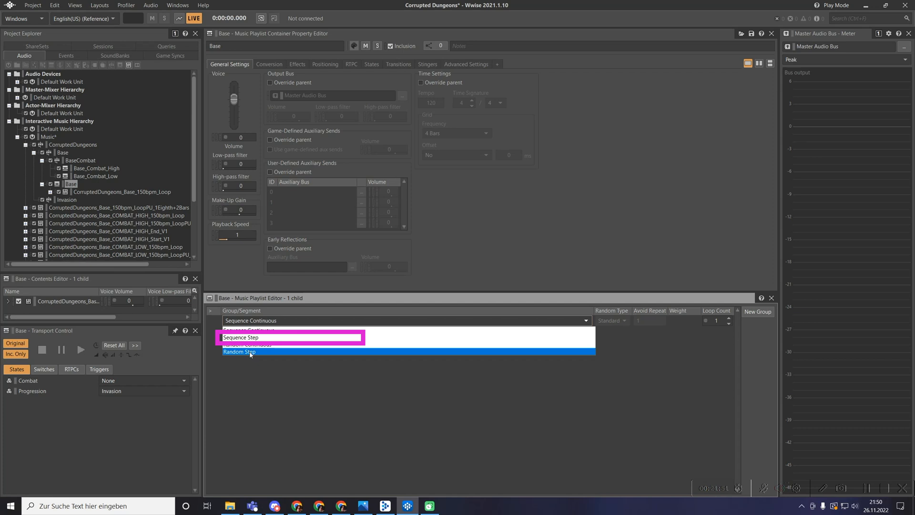
left_click(260, 336)
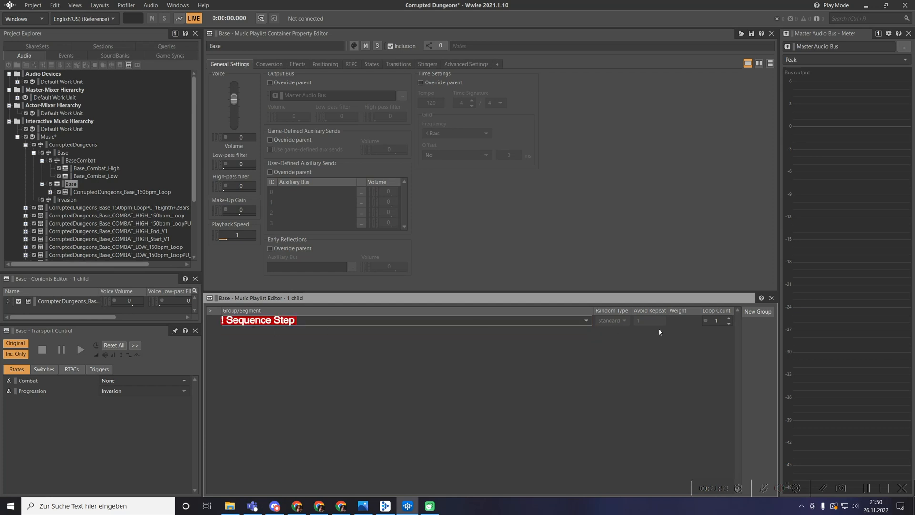
left_click(729, 324)
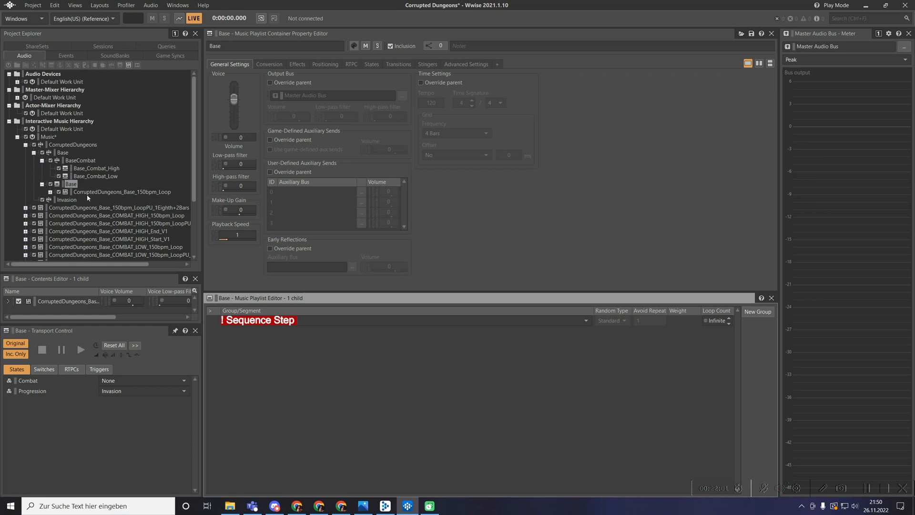
left_click_drag(84, 193, 266, 340)
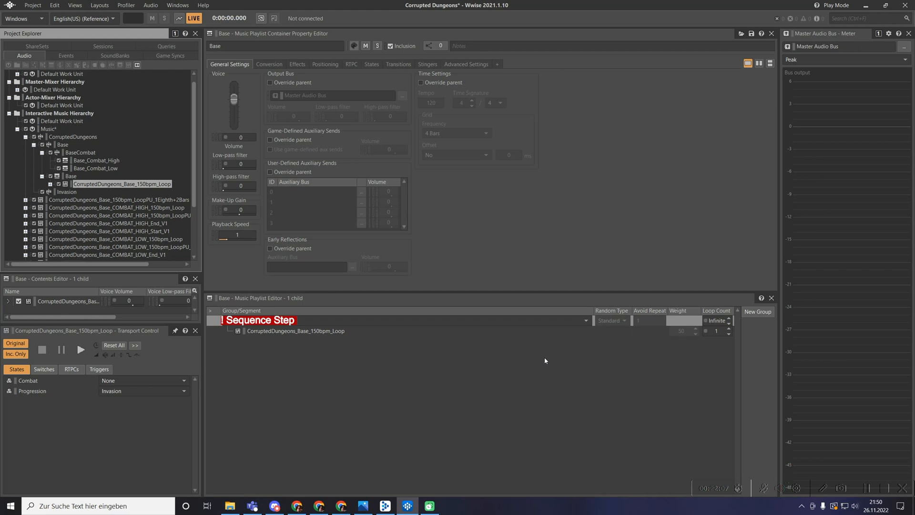
double_click(70, 182)
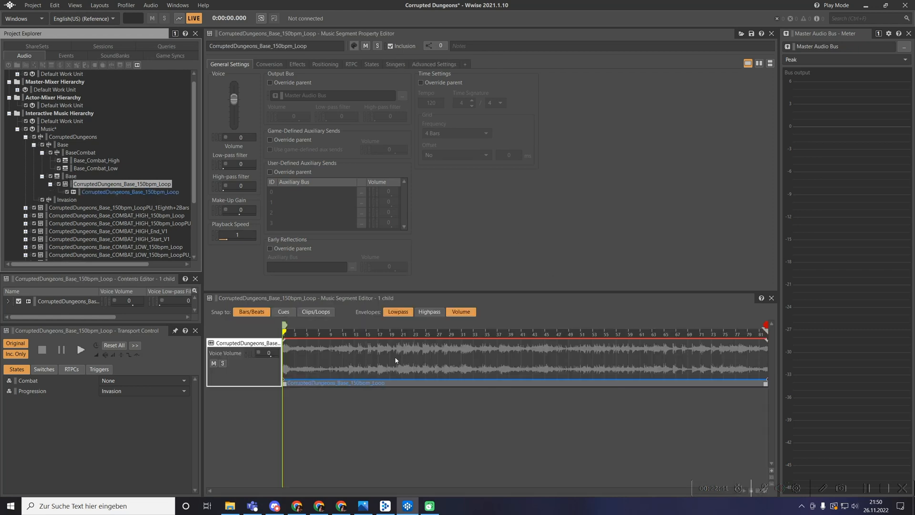
Override the parent time settings on the Base switch container with tempo 150 and grid frequency Beat, and check its 150bpm loop segment.
left_click(62, 145)
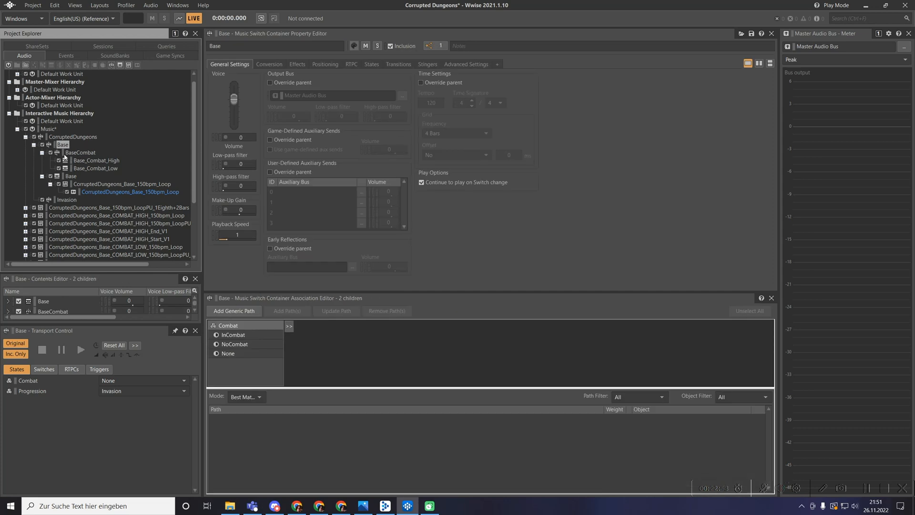
left_click(420, 83)
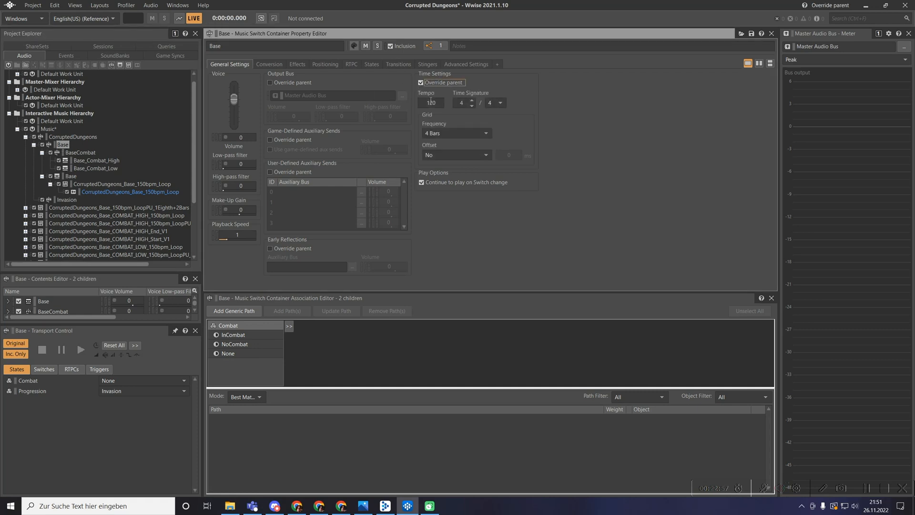
left_click_drag(437, 102, 426, 102)
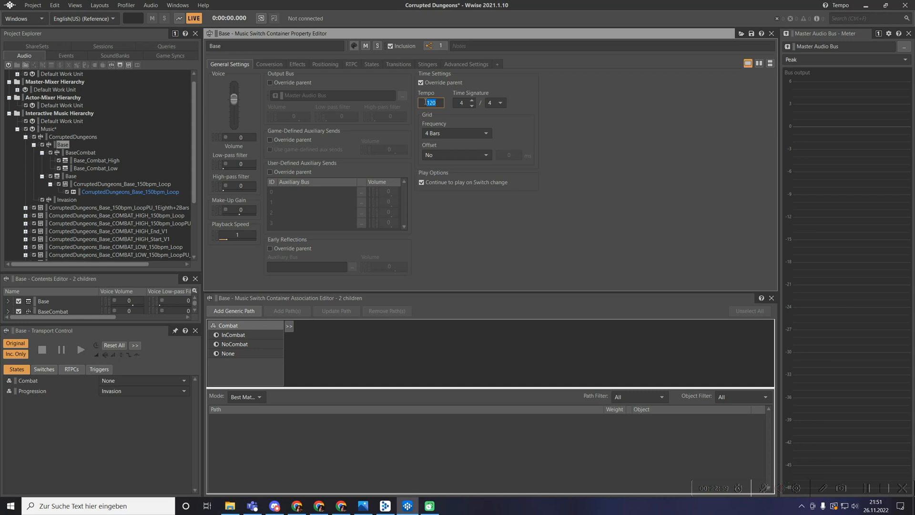
type("150")
left_click(447, 136)
left_click(549, 164)
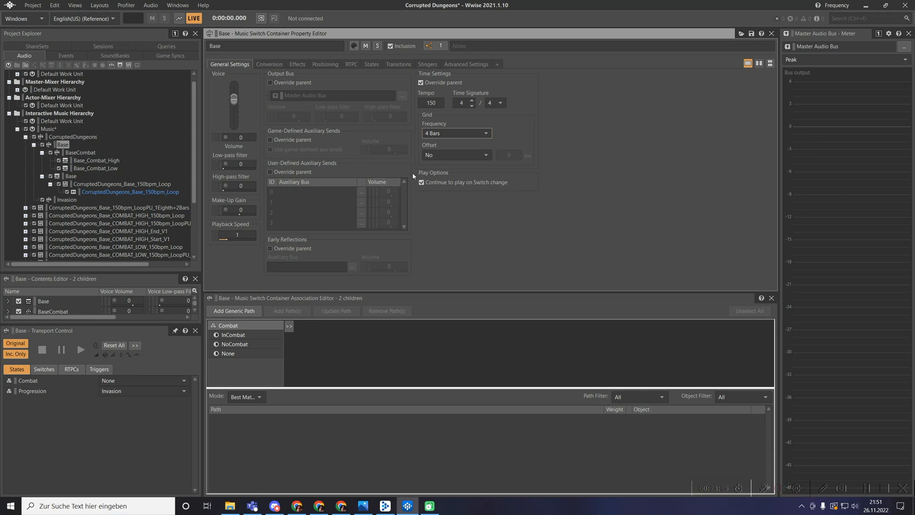
left_click(440, 136)
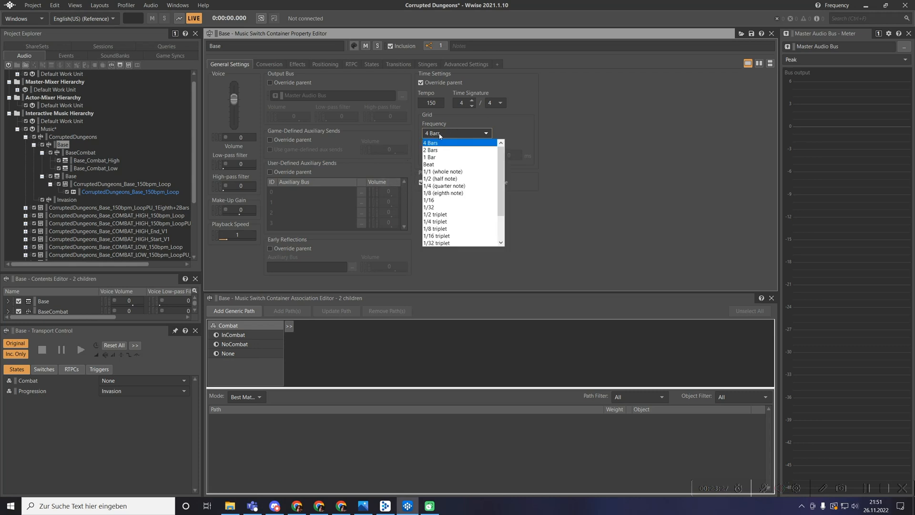
left_click(447, 164)
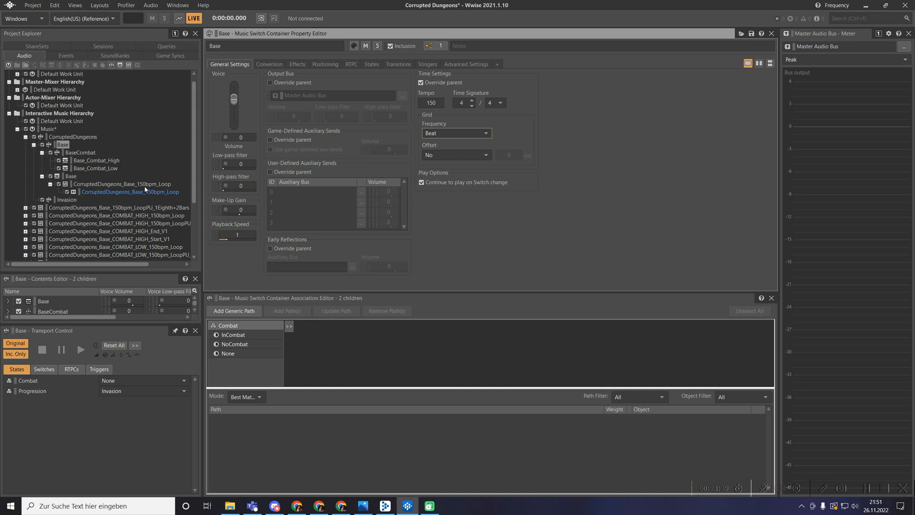
left_click(99, 185)
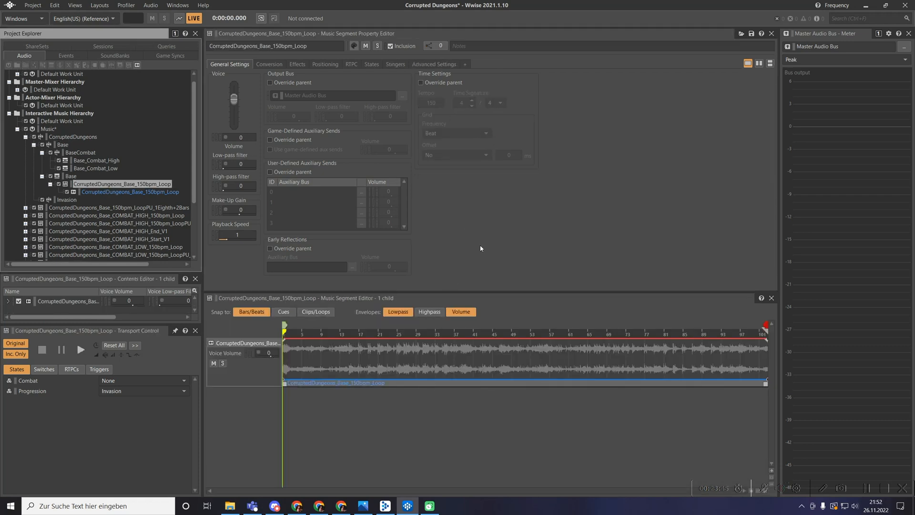
Play the beginning of the CorruptedDungeons_Base_150bpm_Loop segment, and look through the remaining imported segments.
key("space")
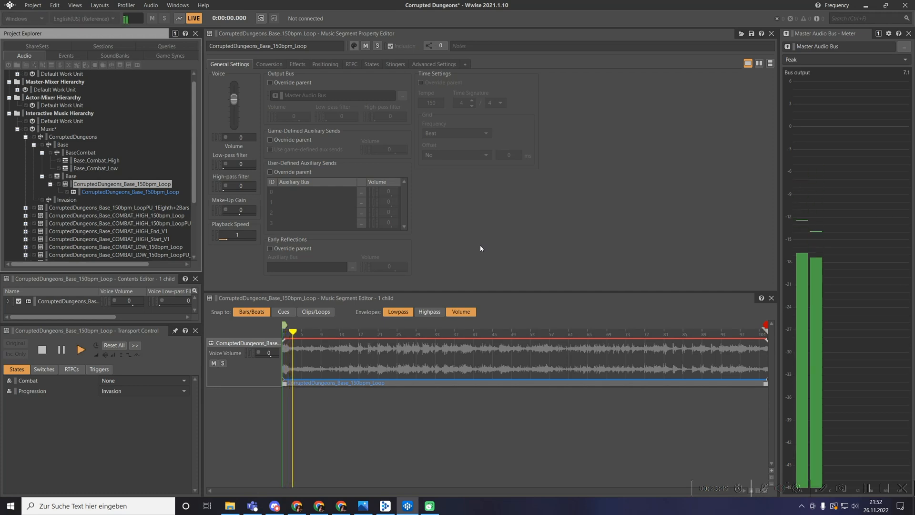
key("space")
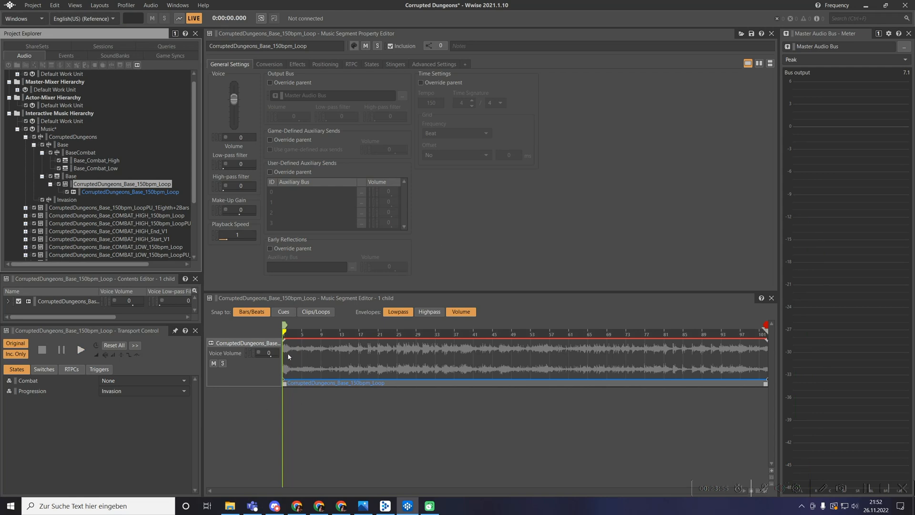
scroll(91, 207, "down", 3)
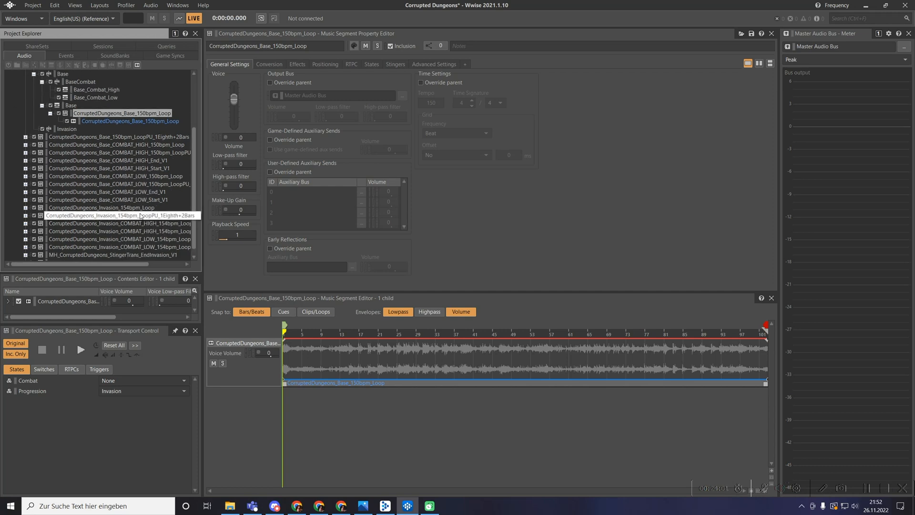
Copy the CorruptedDungeons_Base_150bpm_LoopPU_1Eighth+2Bars clip into the start of the Base 150bpm loop segment, shifting the loop clip behind it.
left_click_drag(285, 367, 359, 369)
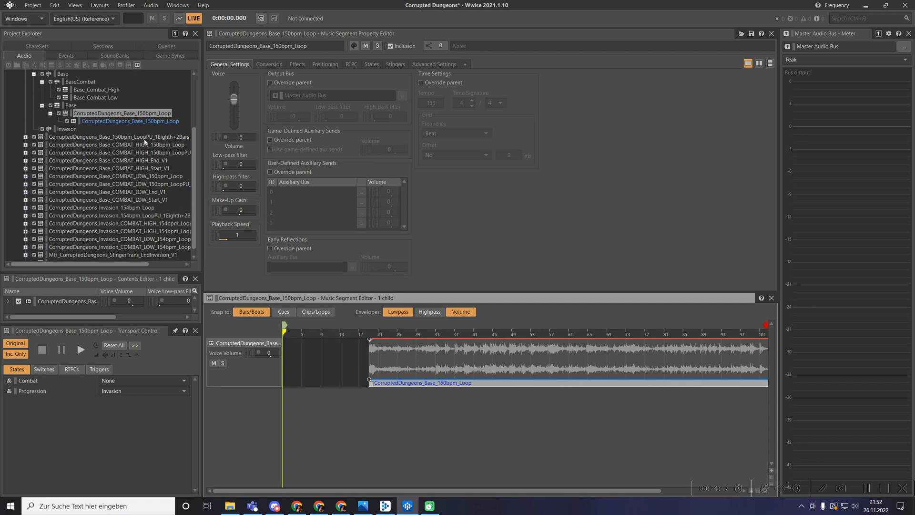
left_click(159, 137)
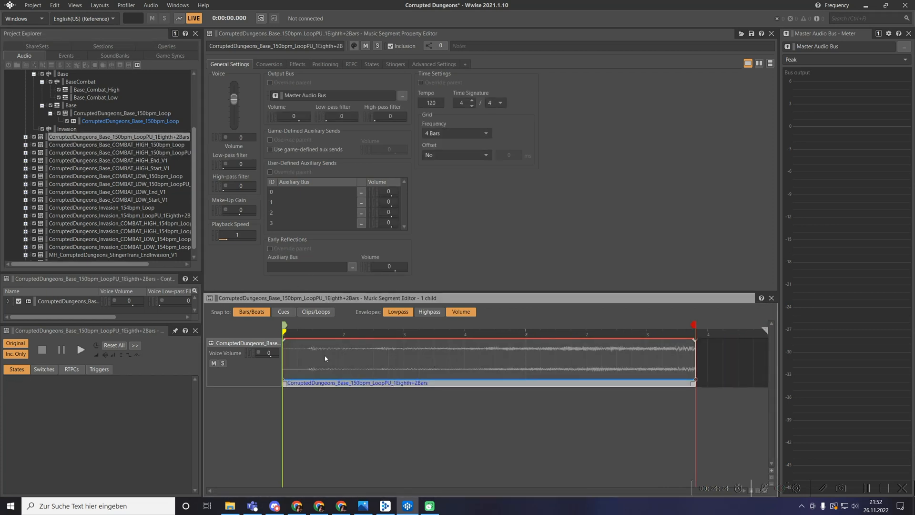
left_click(93, 114)
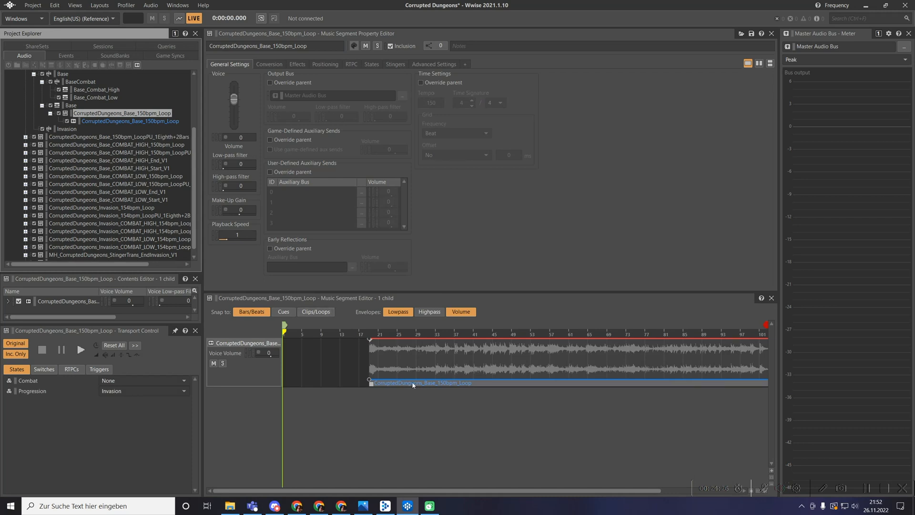
left_click(323, 336)
key("ctrl+v")
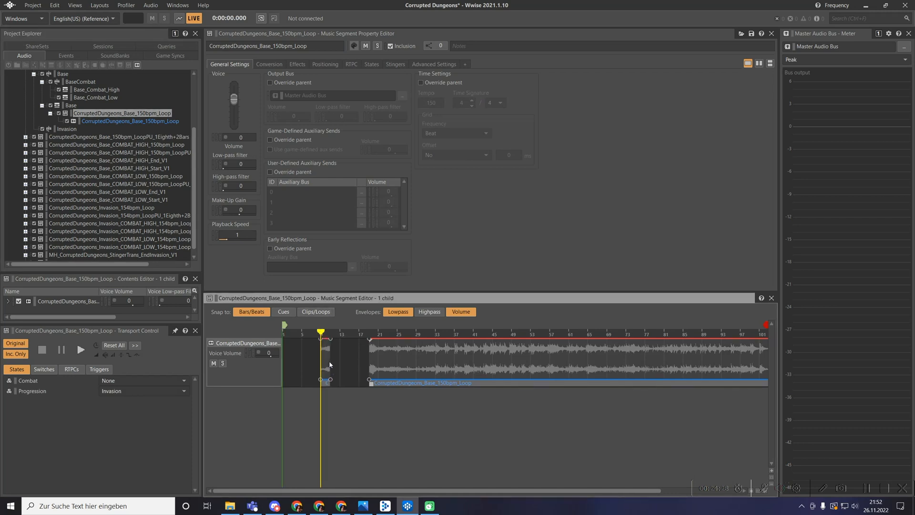
left_click_drag(326, 351, 288, 351)
left_click_drag(414, 363, 347, 363)
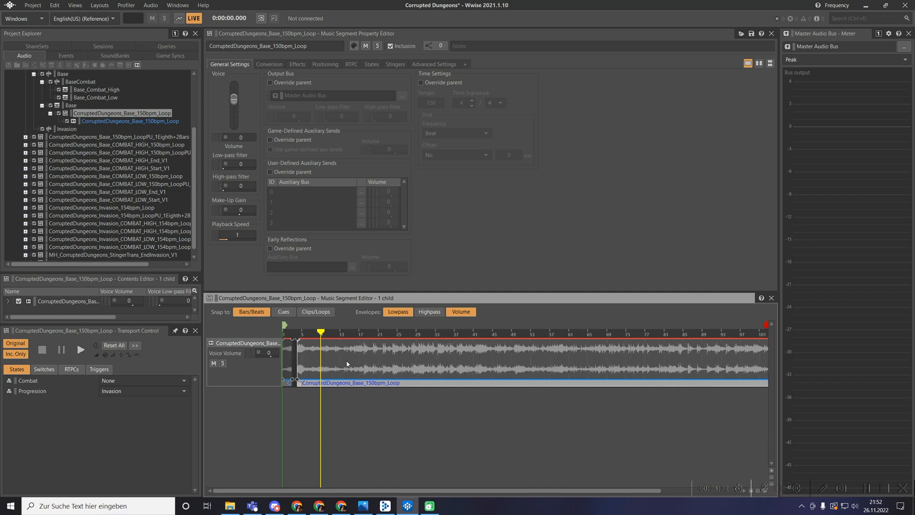
Shift the segment's entry cue to open a short pre-entry, and play from just before the cue.
scroll(288, 351, "up", 2)
scroll(288, 351, "up", 4)
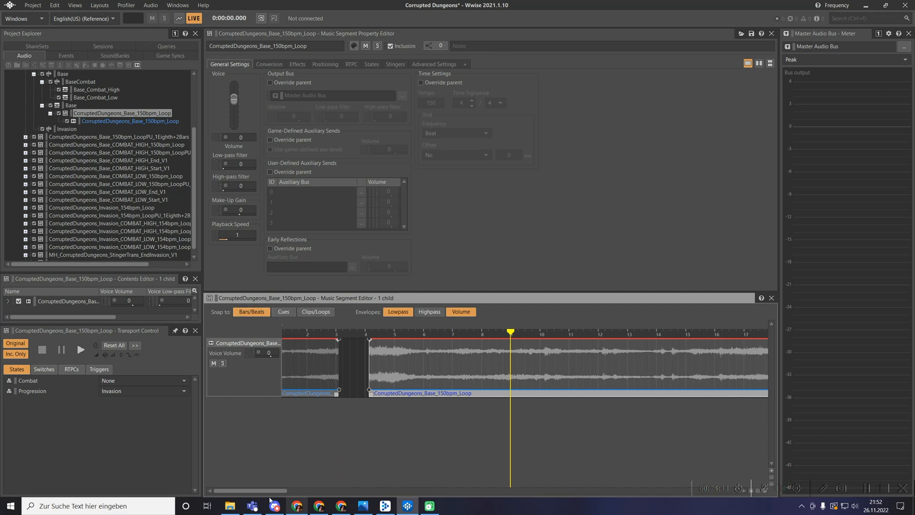
left_click_drag(269, 490, 265, 490)
left_click_drag(285, 325, 320, 324)
scroll(308, 350, "up", 5)
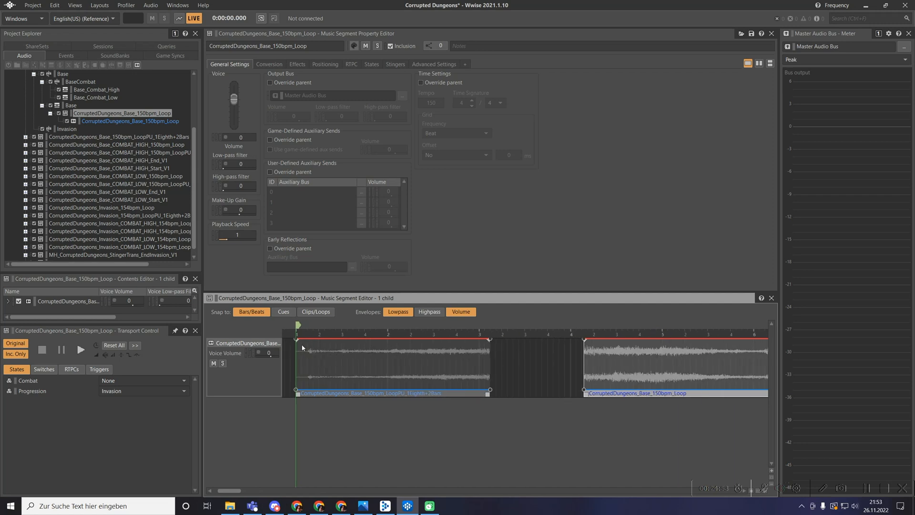
left_click(296, 334)
key("space")
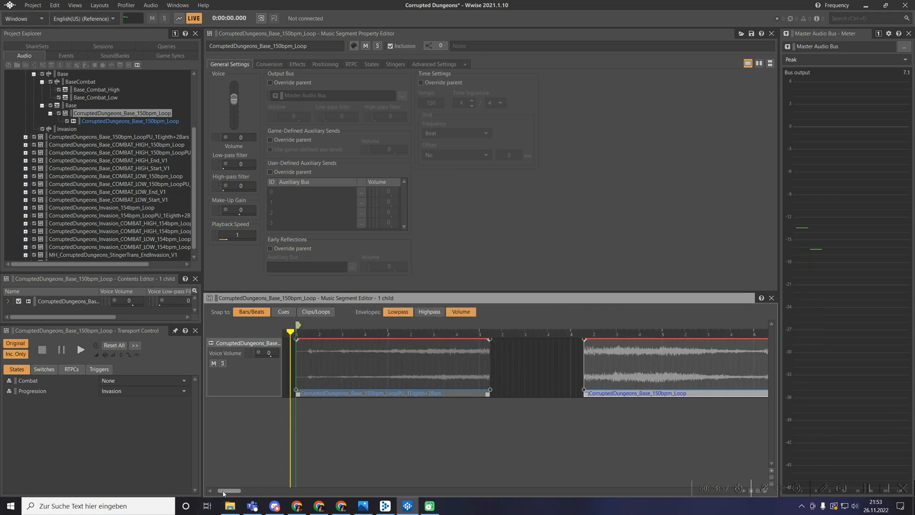
Extend the pre-entry of the Base 150bpm loop segment by moving the entry cue several beats further from the segment start.
scroll(323, 348, "left", 3)
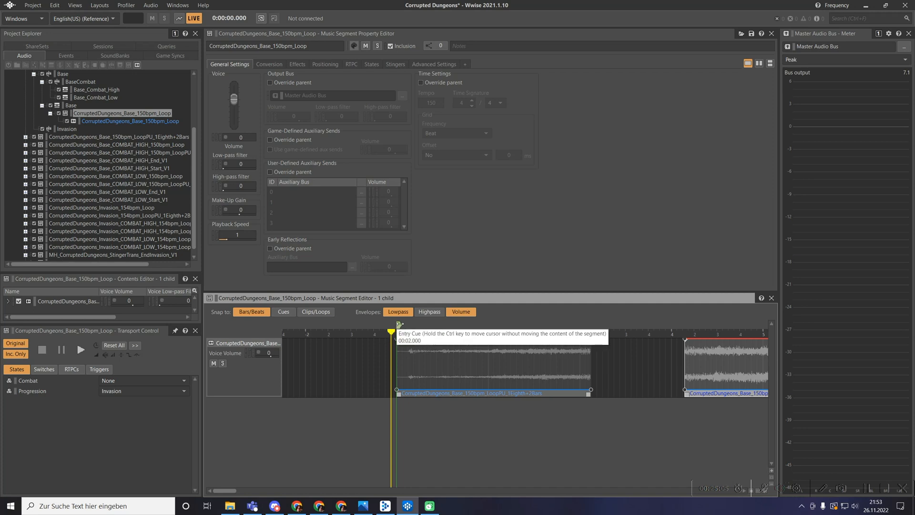
left_click_drag(400, 325, 309, 327)
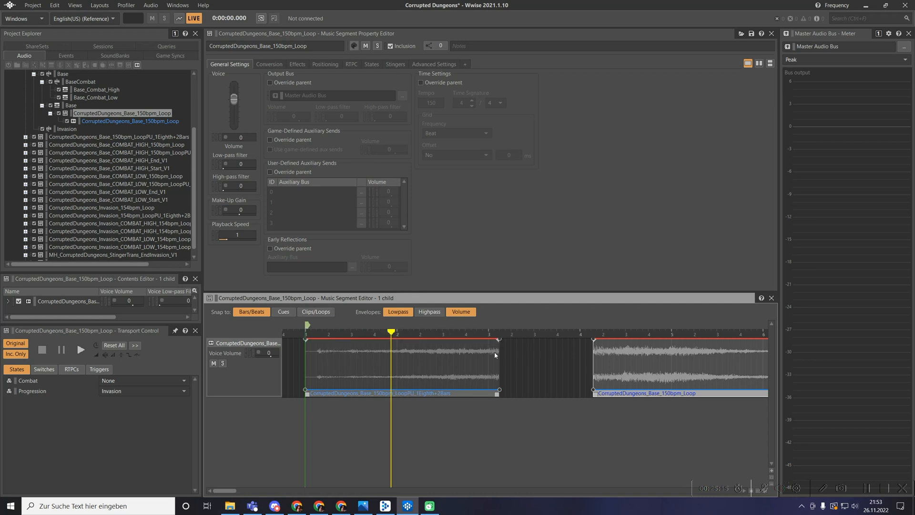
mouse_move(311, 334)
left_mouse_down()
mouse_move(498, 315)
mouse_move(480, 319)
left_mouse_up()
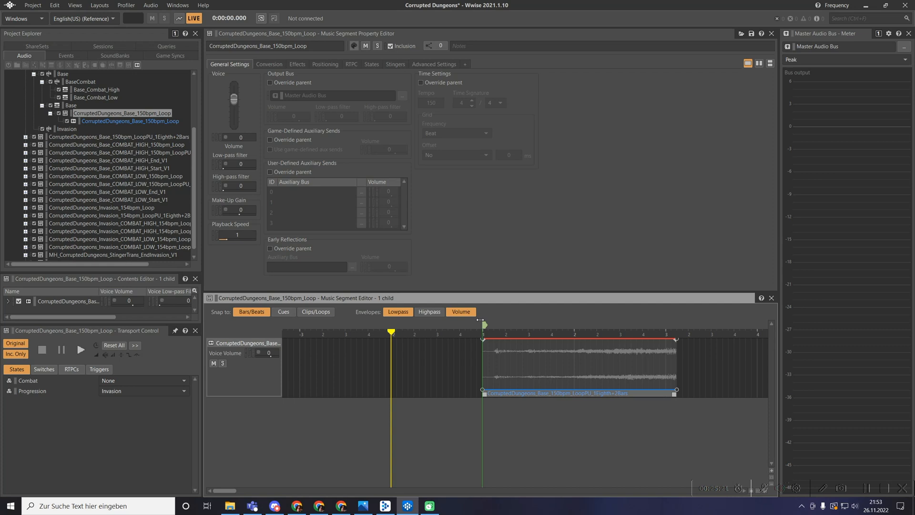
left_click_drag(480, 319, 468, 320)
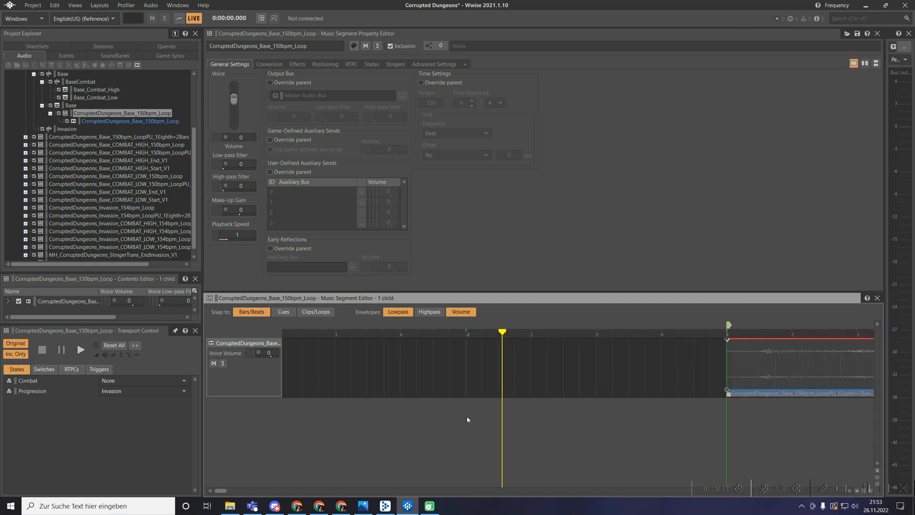
scroll(532, 406, "up", 5)
scroll(532, 404, "down", 5)
scroll(530, 393, "up", 4)
scroll(530, 392, "down", 4)
scroll(530, 394, "down", 1)
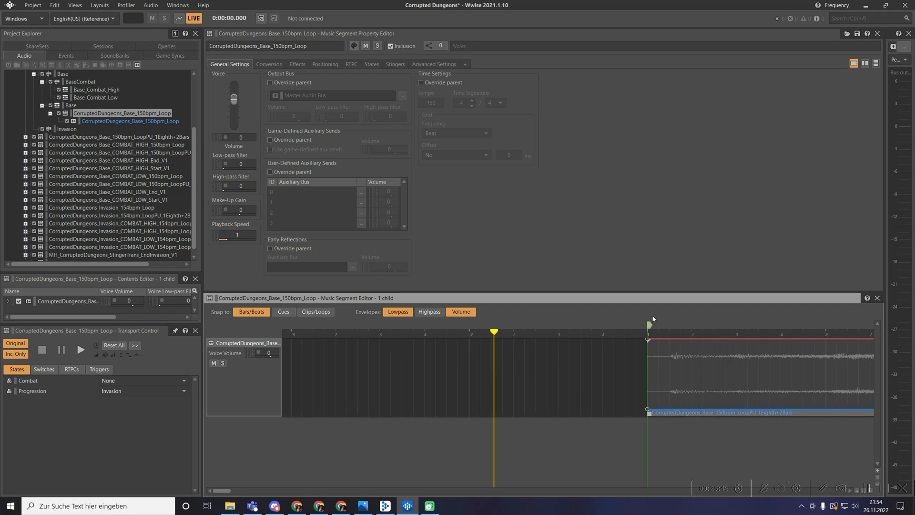
Fit the pickup clip into the pre-entry so it starts at the segment start and ends exactly at the entry cue.
left_click_drag(692, 396, 319, 434)
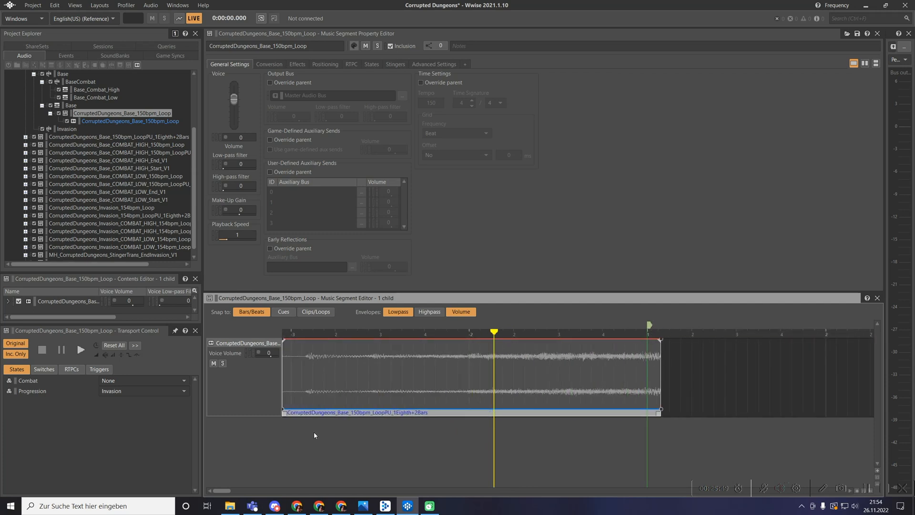
left_click_drag(648, 324, 686, 324)
left_click_drag(572, 411, 562, 396)
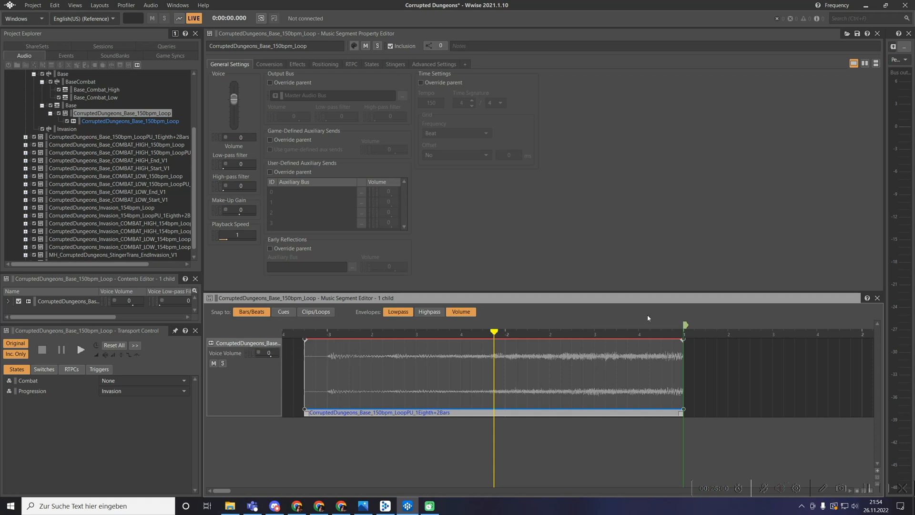
left_click_drag(683, 328, 667, 318)
left_click(285, 333)
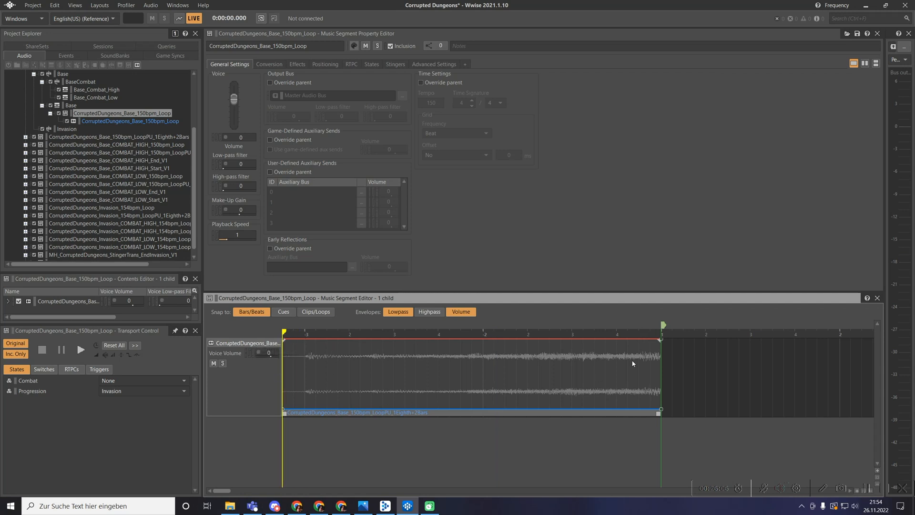
Move the CorruptedDungeons_Base_150bpm_Loop clip against the pickup so it starts at the entry cue and ends at the exit cue.
scroll(502, 381, "down", 3)
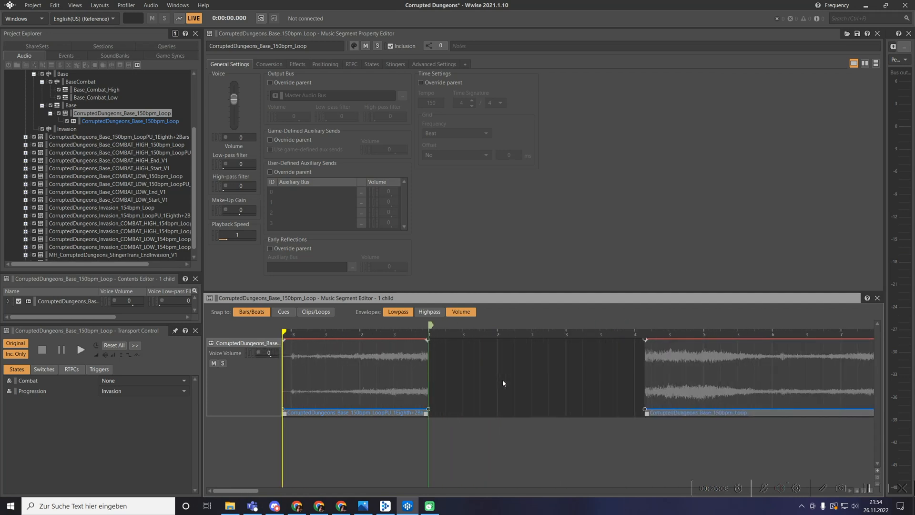
scroll(502, 382, "down", 5)
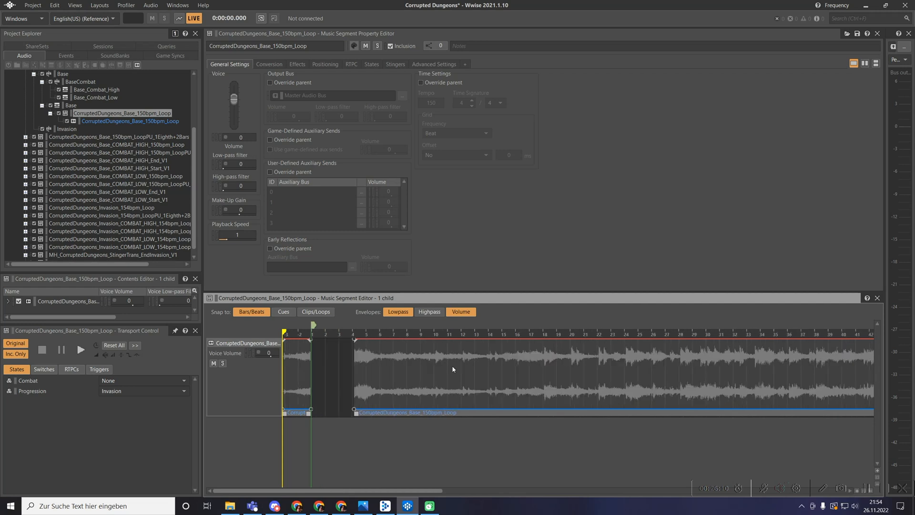
scroll(338, 337, "down", 4)
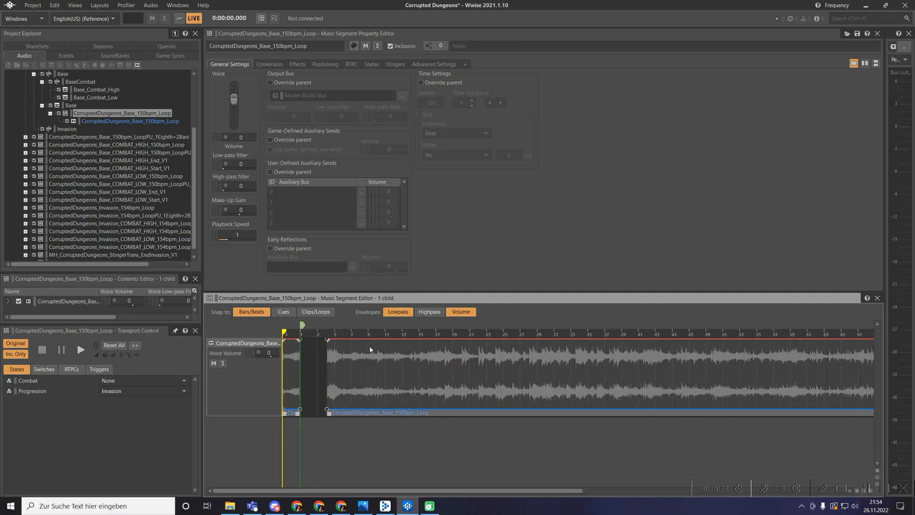
scroll(753, 344, "down", 2)
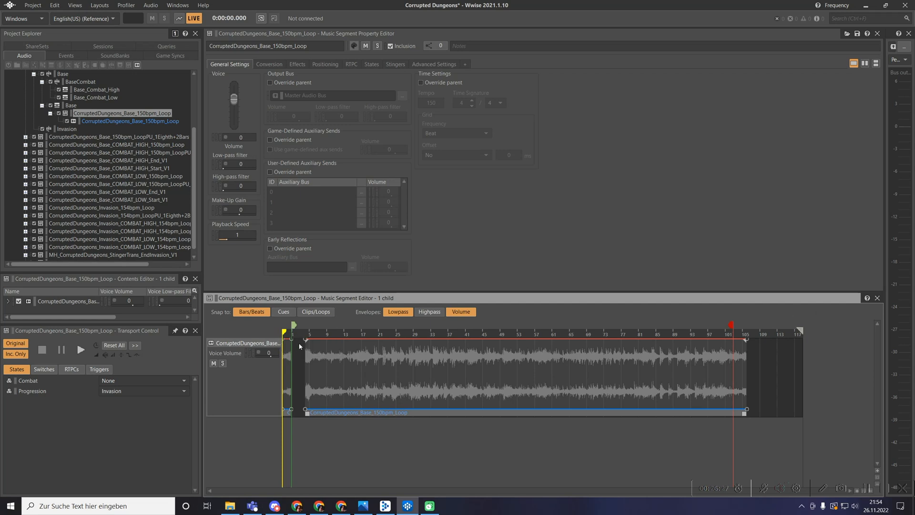
left_click_drag(596, 384, 583, 385)
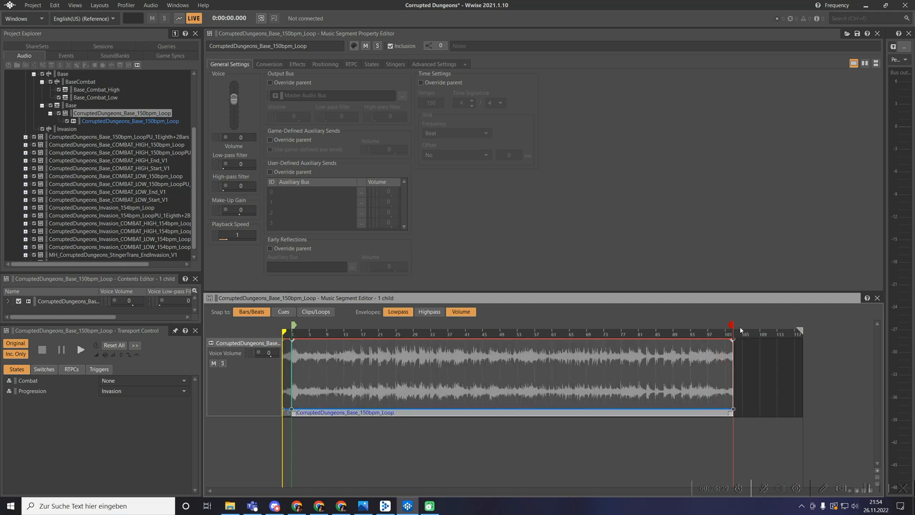
Examine how the loop clip lines up with the pickup and entry cue at its start and the exit cue at its end.
scroll(747, 349, "up", 8)
left_click_drag(643, 491, 263, 487)
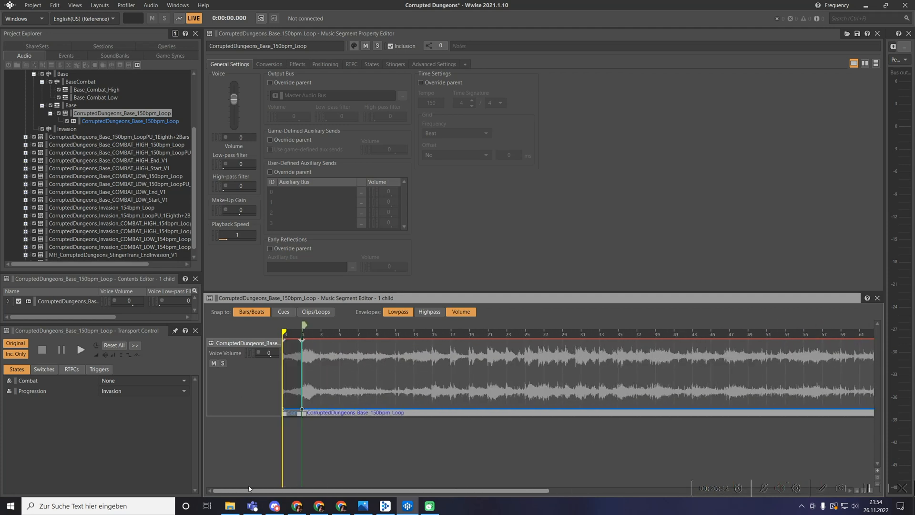
scroll(296, 332, "up", 5)
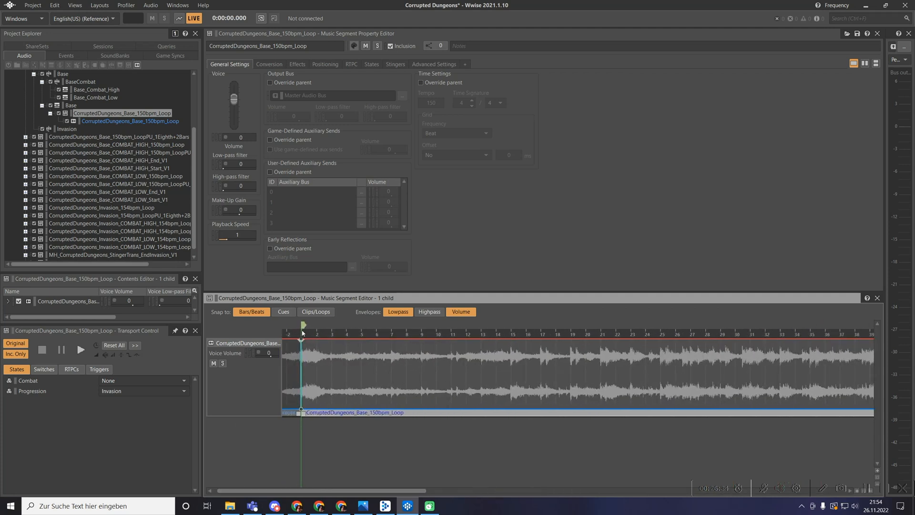
scroll(303, 353, "up", 5)
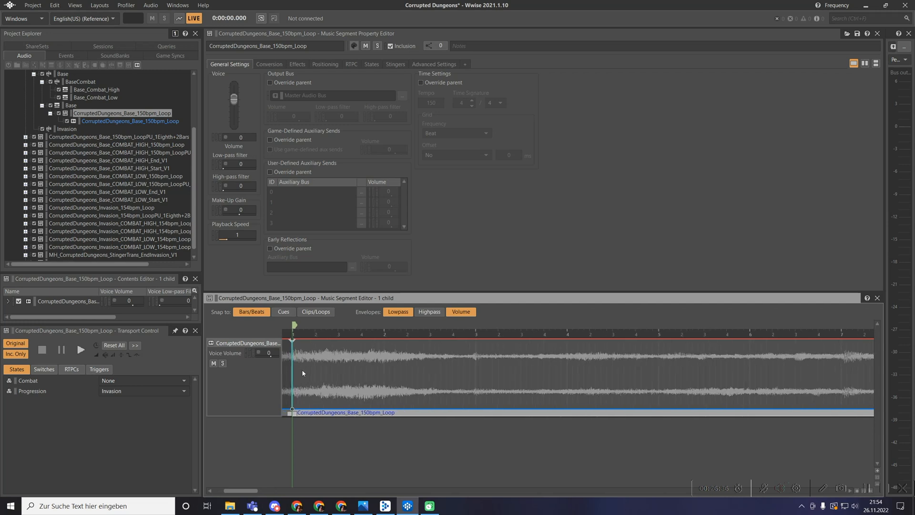
left_click_drag(241, 491, 215, 491)
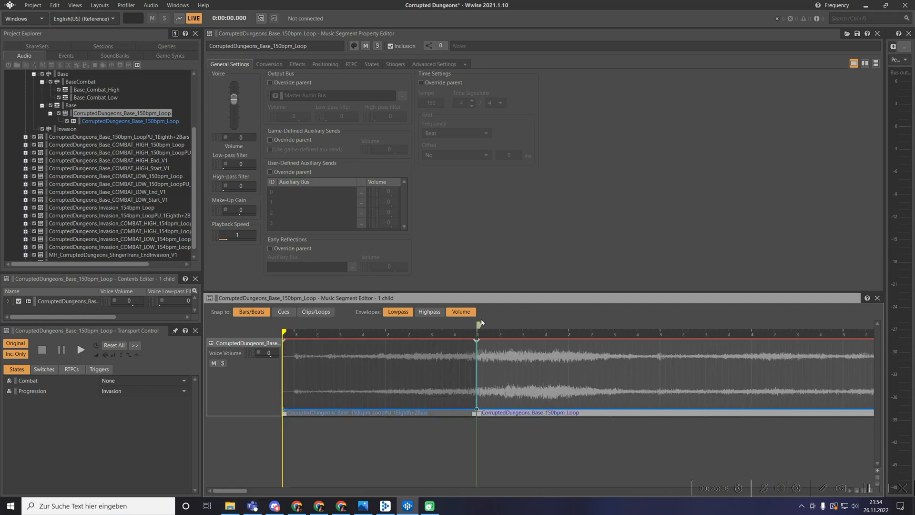
scroll(464, 351, "down", 5)
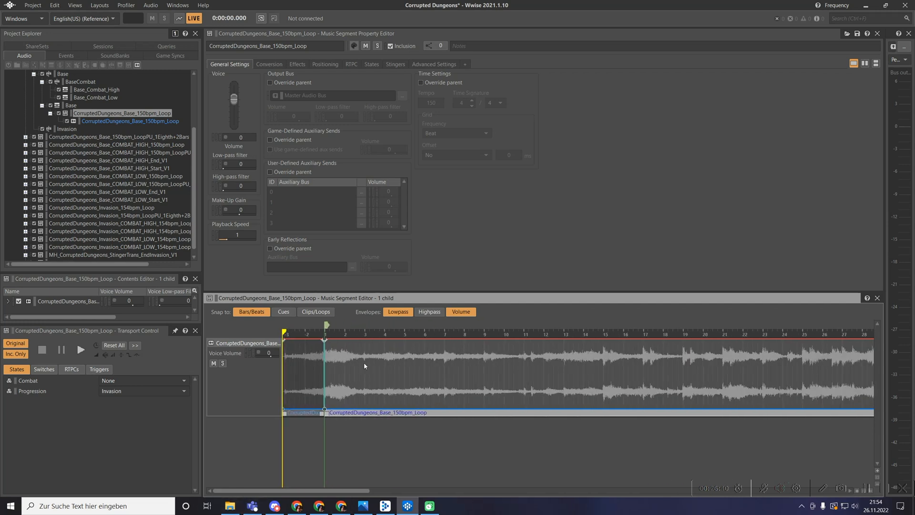
scroll(318, 430, "down", 7)
left_click_drag(292, 491, 517, 481)
scroll(776, 352, "up", 5)
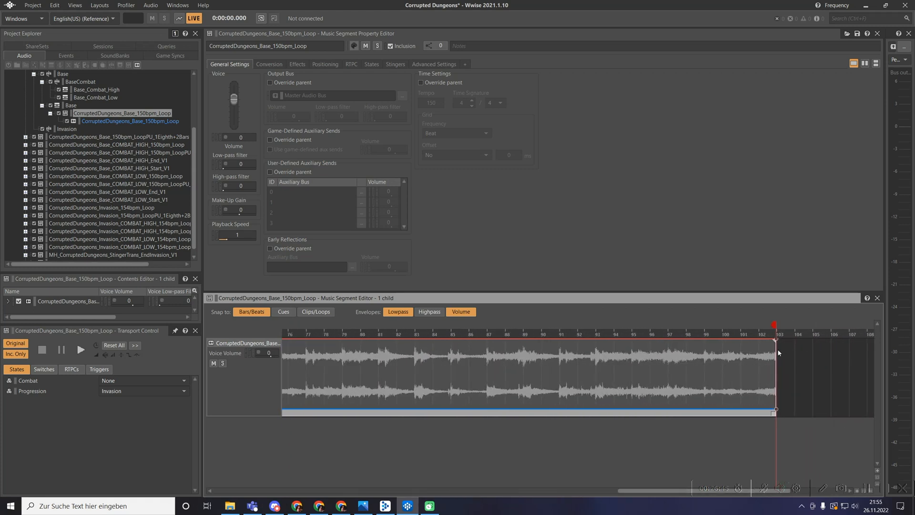
scroll(772, 360, "down", 2)
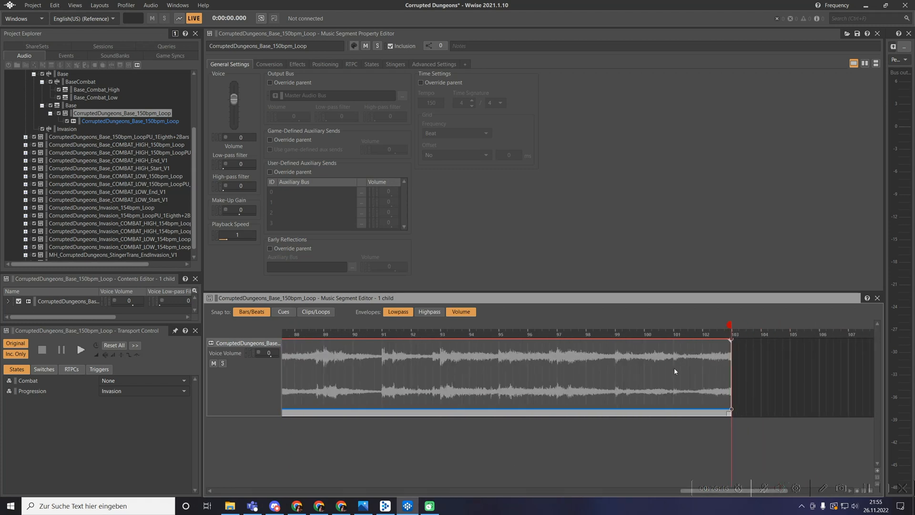
scroll(569, 372, "down", 3)
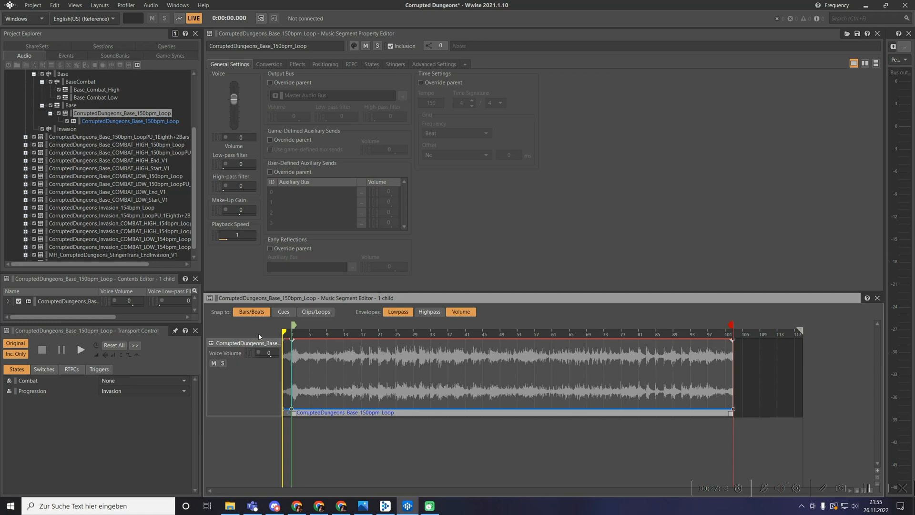
Play the Base 150bpm loop segment through its pickup, and open the Base playlist container.
key("space")
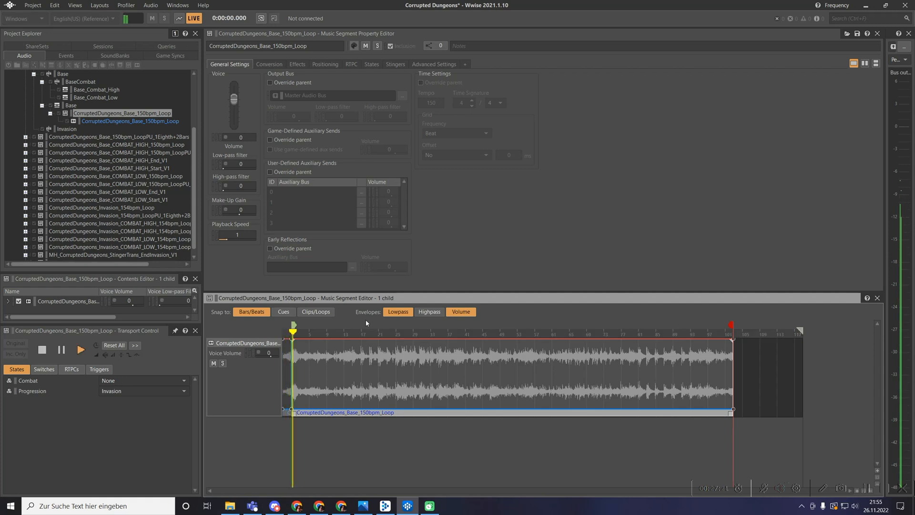
key("space")
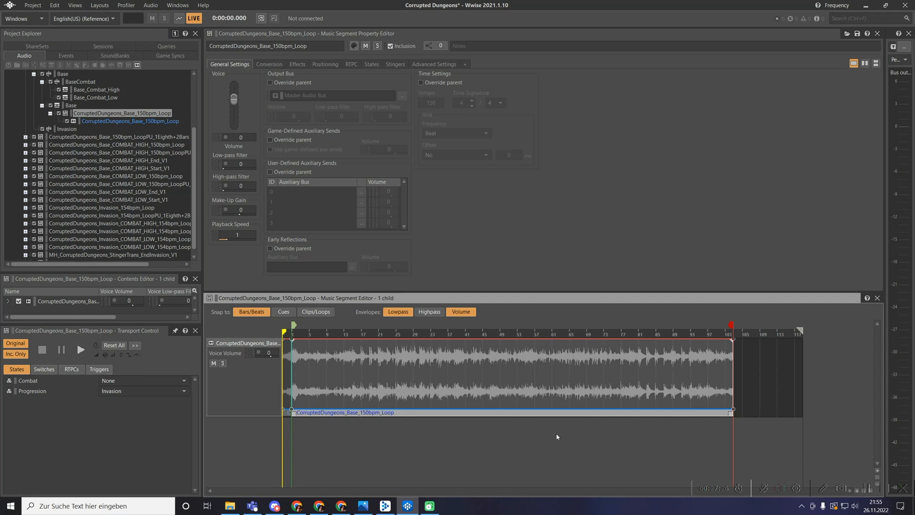
left_click(74, 106)
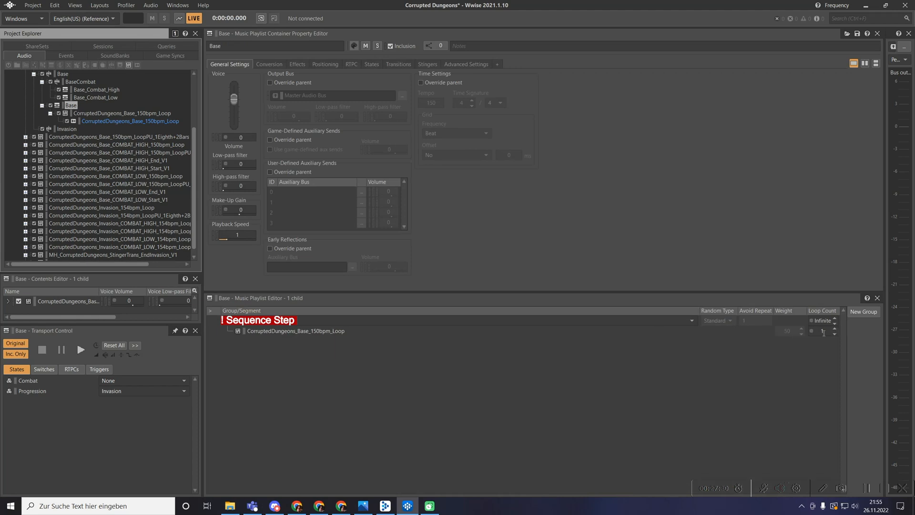
Examine the transition settings of the Base and Base_Combat_Low playlists and the loose segments still in the Music work unit.
scroll(55, 135, "up", 3)
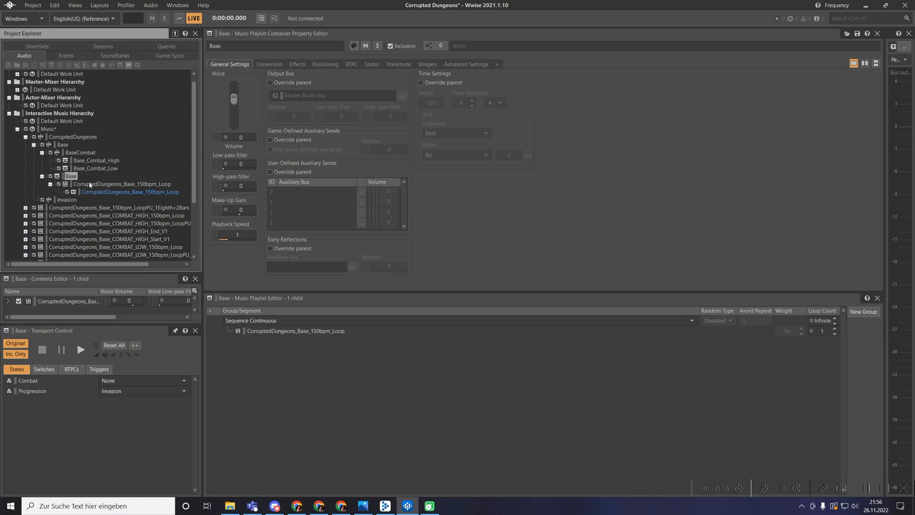
left_click(397, 65)
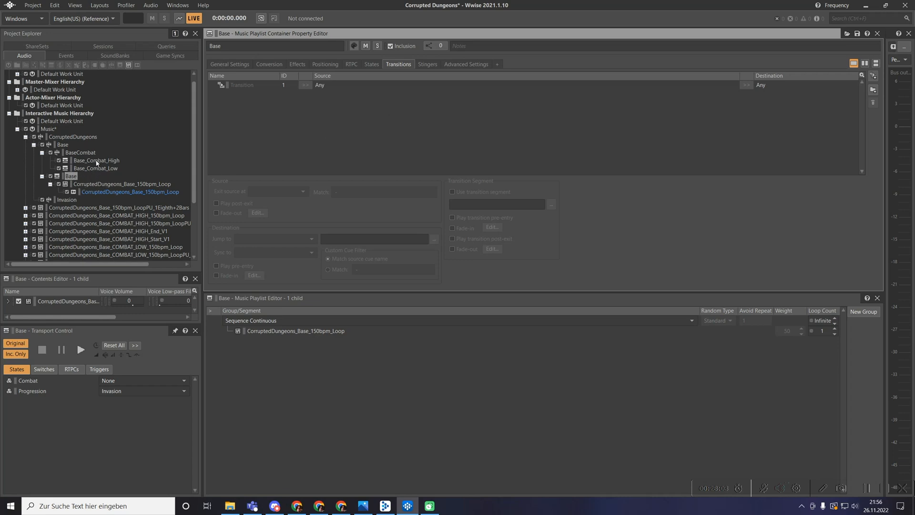
left_click(50, 184)
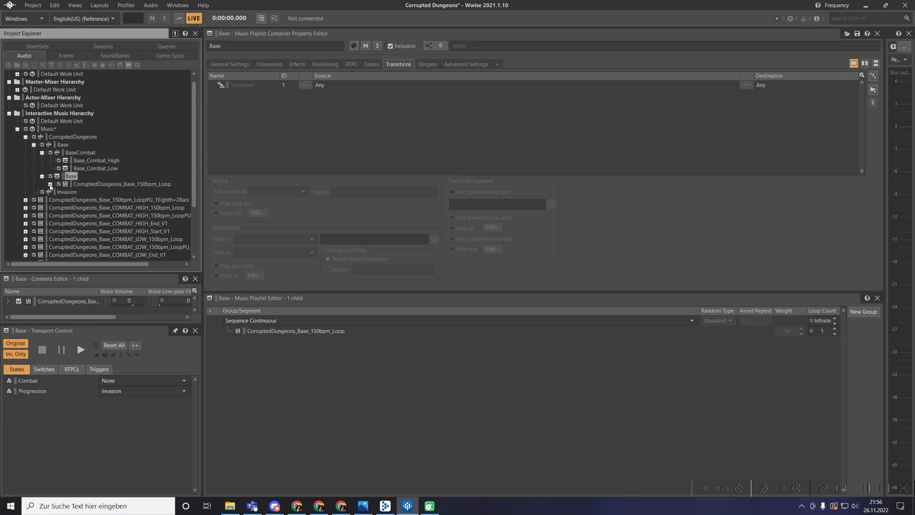
left_click(84, 167)
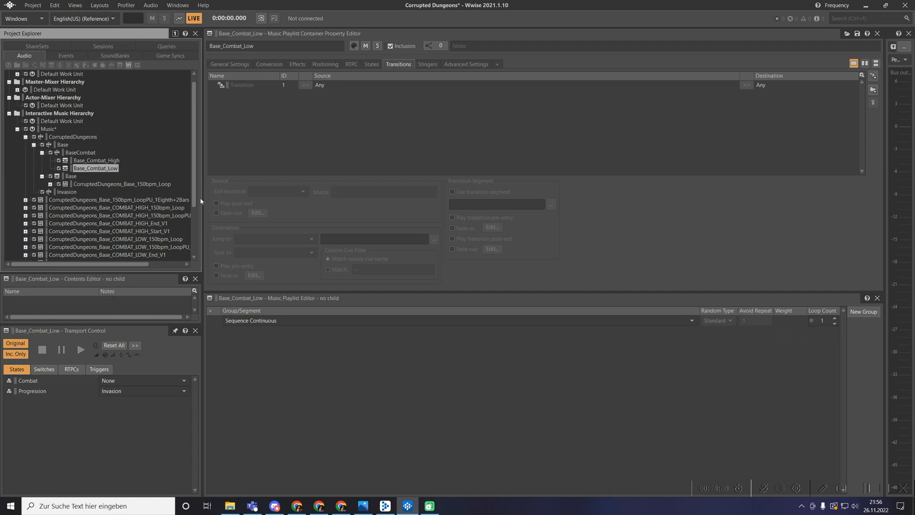
scroll(180, 172, "down", 2)
scroll(181, 170, "down", 1)
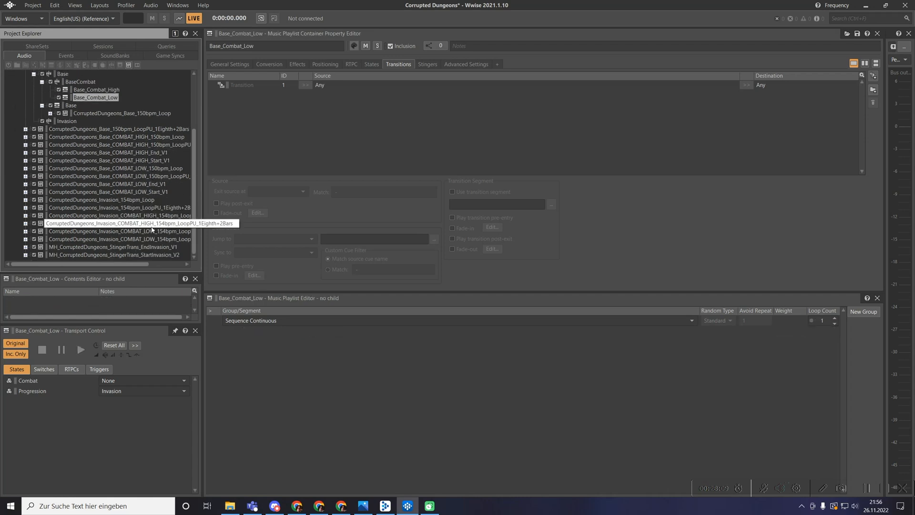
scroll(139, 216, "up", 4)
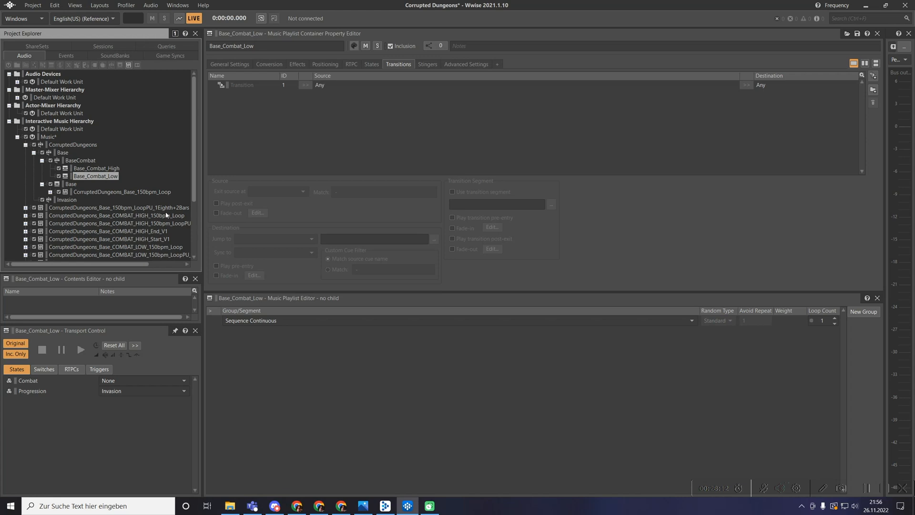
scroll(166, 215, "down", 1)
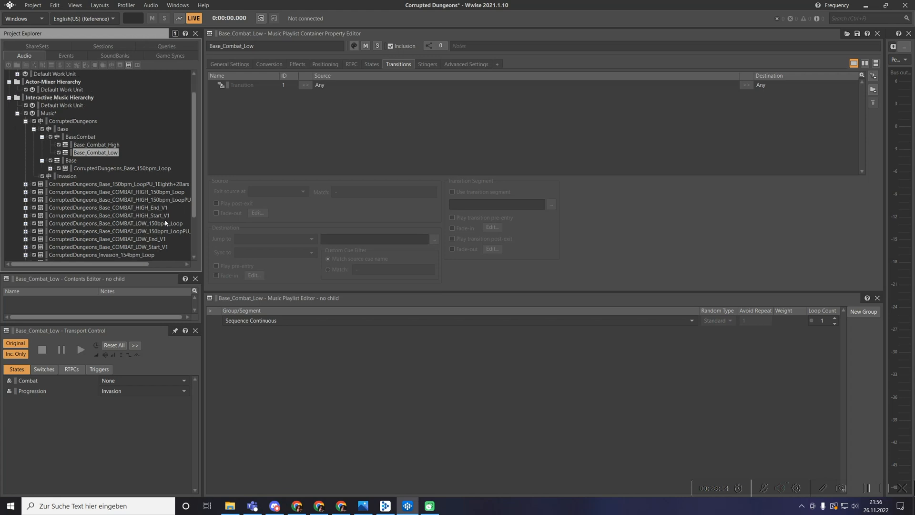
Delete the standalone CorruptedDungeons_Base_150bpm_LoopPU_1Eighth+2Bars pickup segment from the Music work unit.
left_click(149, 184)
left_click(25, 185)
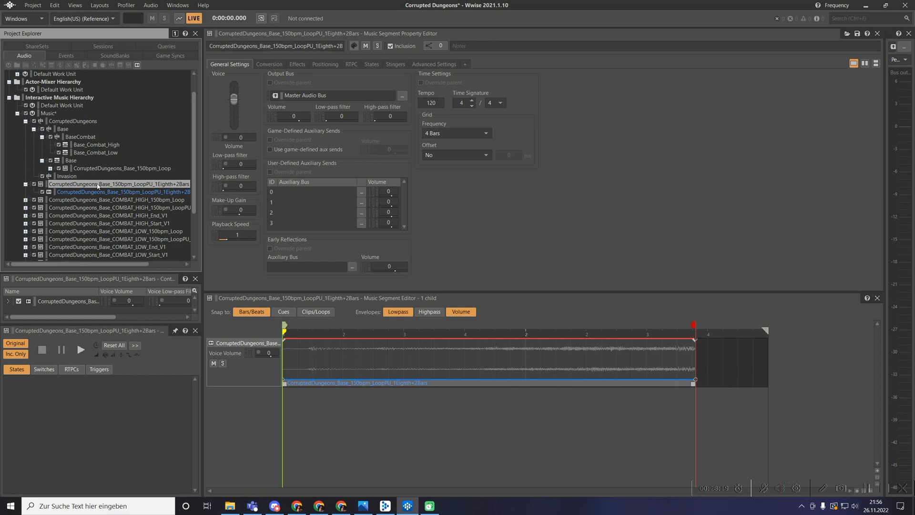
key("Delete")
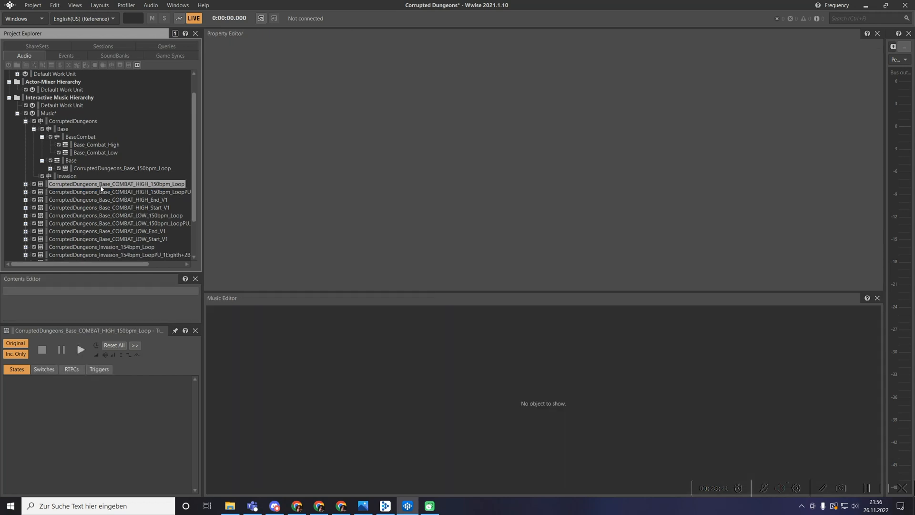
Move the Base COMBAT_LOW and COMBAT_HIGH 150bpm loop segments into the Base_Combat_Low and Base_Combat_High playlist containers respectively.
left_click_drag(149, 216, 102, 153)
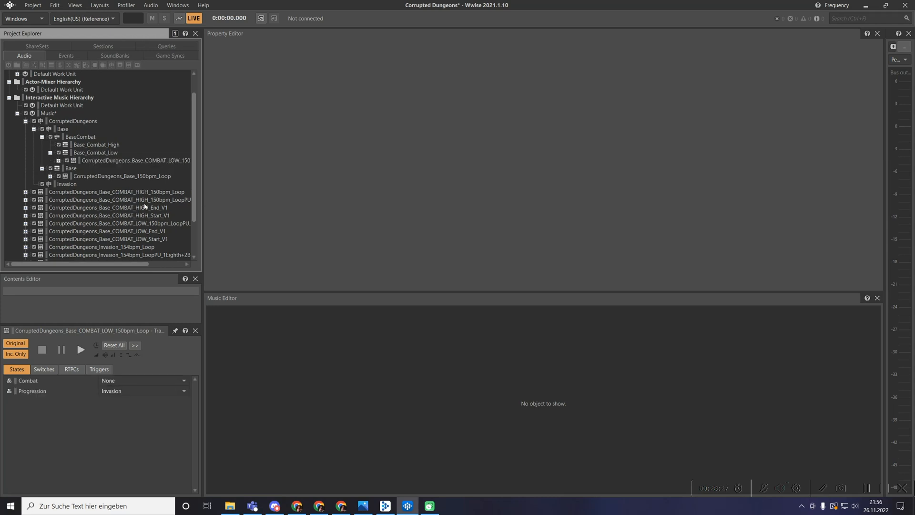
left_click_drag(159, 192, 103, 145)
left_click(50, 144)
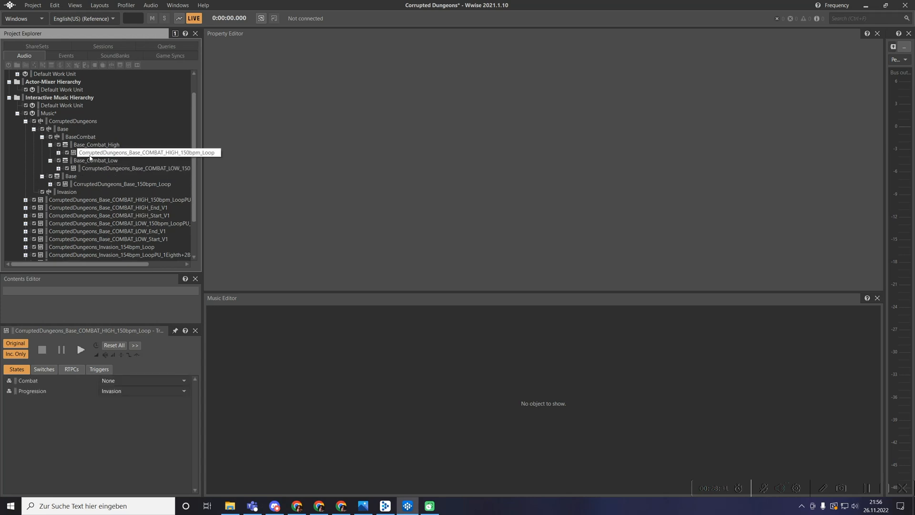
Add CorruptedDungeons_Base_COMBAT_LOW_150bpm_Loop to the Base_Combat_Low playlist and set the playlist's loop count to Infinite.
left_click(95, 160)
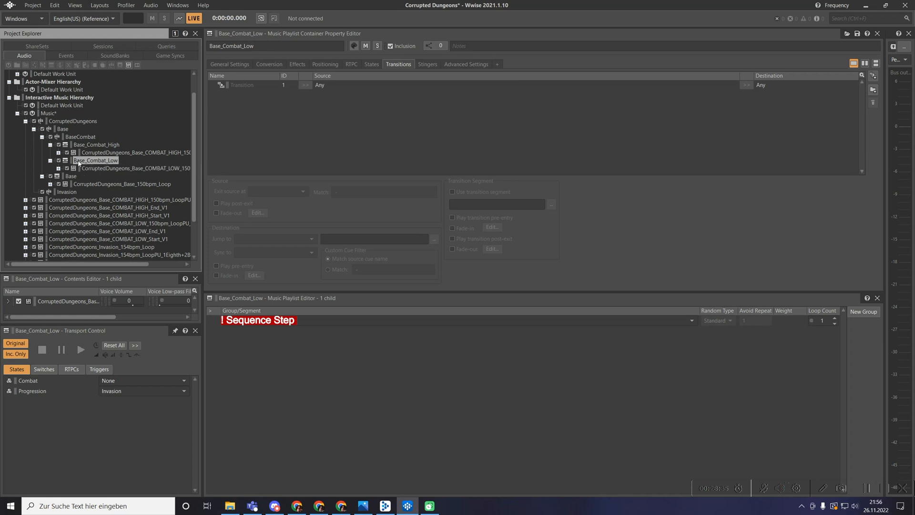
left_click_drag(97, 169, 259, 328)
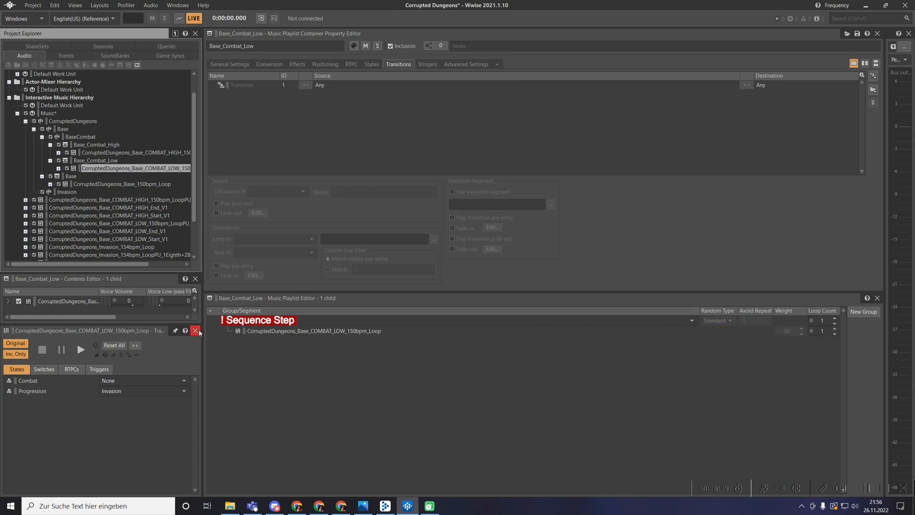
left_click(834, 323)
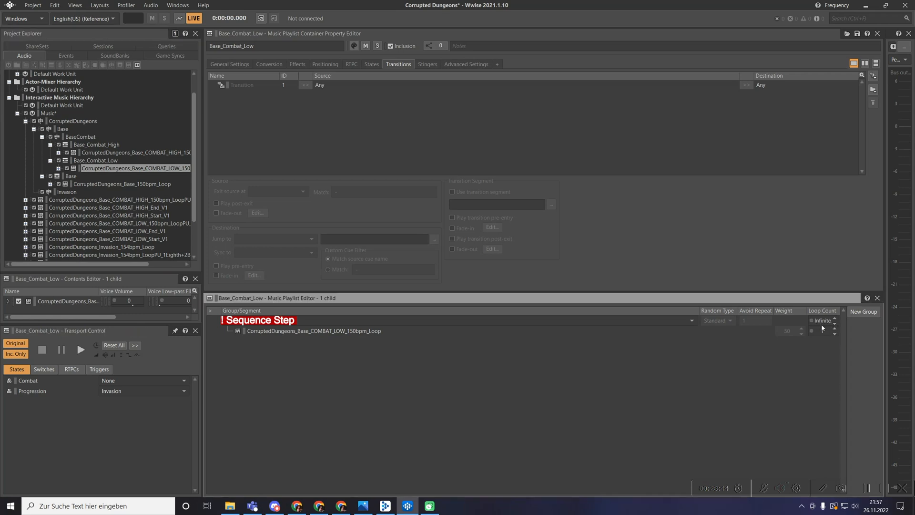
Add CorruptedDungeons_Base_COMBAT_HIGH_150bpm_Loop to the Base_Combat_High playlist and set the playlist's loop count to Infinite.
left_click(93, 145)
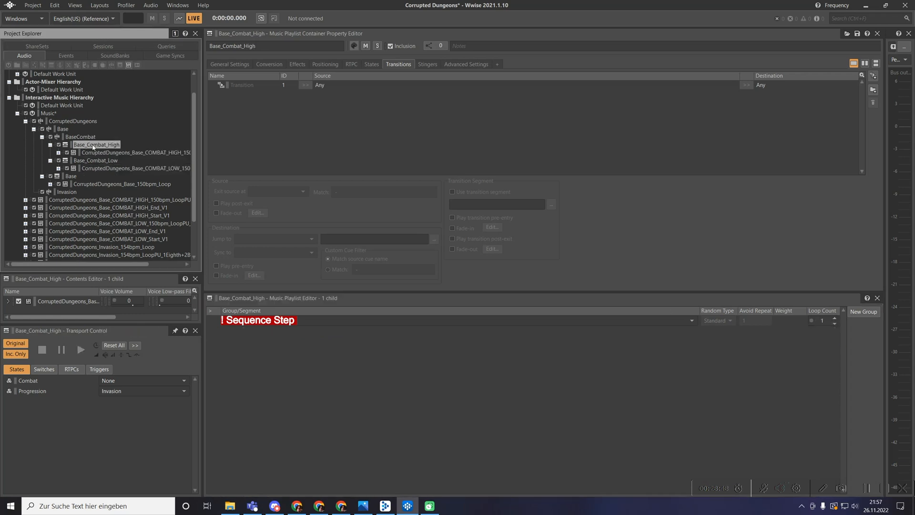
left_click_drag(89, 153, 274, 329)
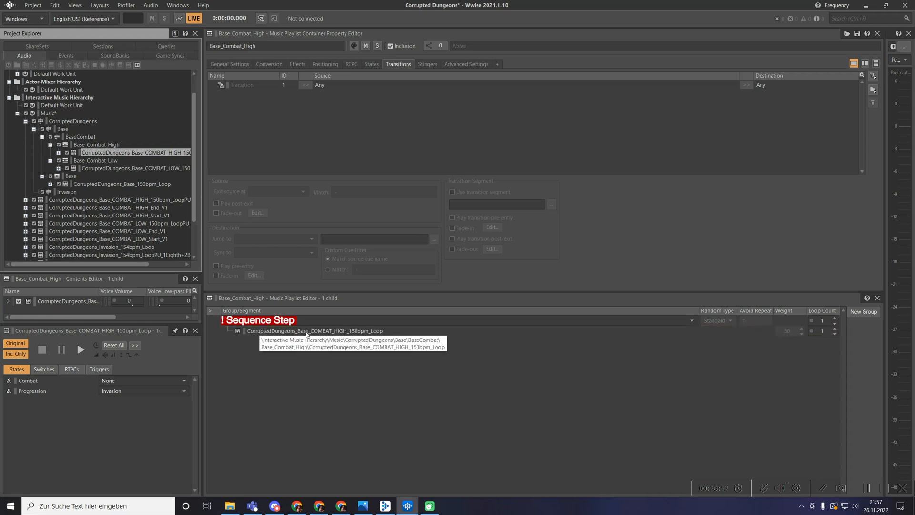
left_click(835, 324)
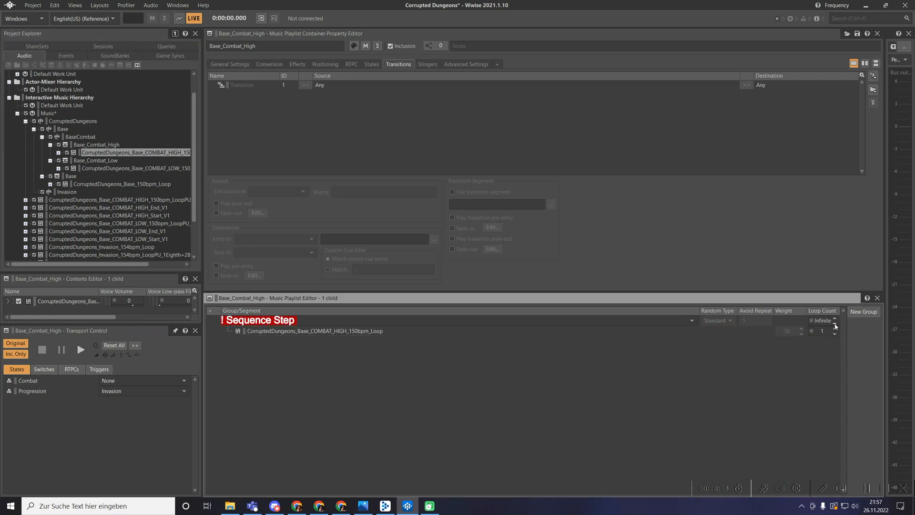
Review the playlist contents and loop counts of the Base_Combat_Low and Base containers.
left_click(98, 161)
left_click(85, 174)
left_click(58, 177)
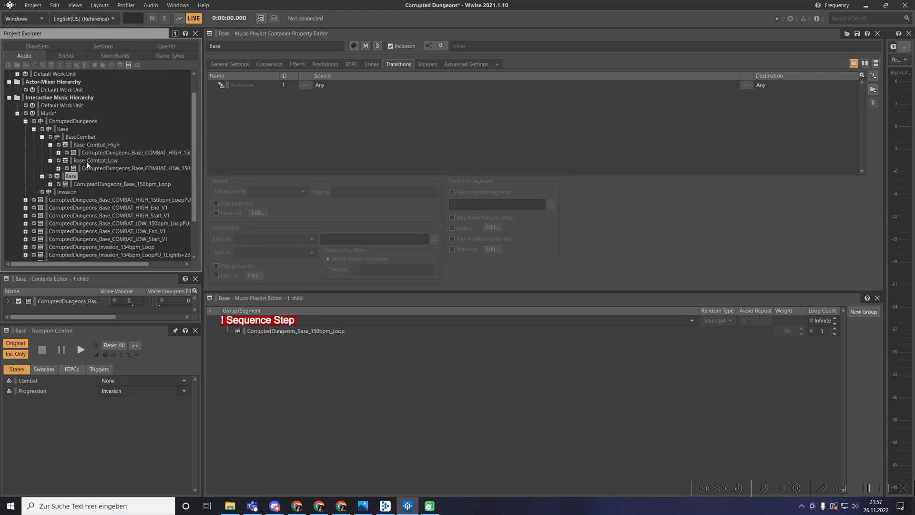
Open the Base COMBAT_LOW 150bpm loop track and shift its clip to about bar 4, leaving room for a pickup.
left_click(92, 162)
left_click(59, 169)
left_click(58, 152)
left_click(163, 184)
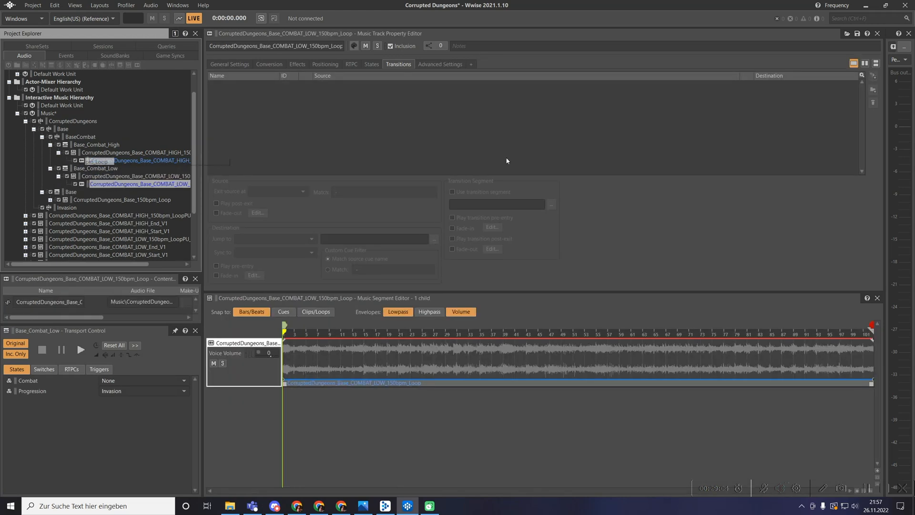
left_click(292, 365)
scroll(292, 362, "up", 5)
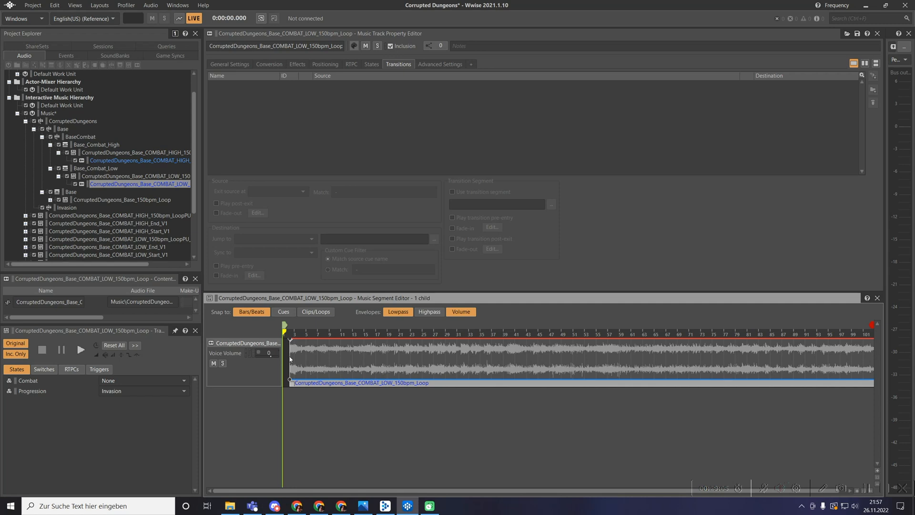
scroll(304, 463, "up", 3)
left_click_drag(344, 362, 396, 362)
scroll(104, 218, "down", 2)
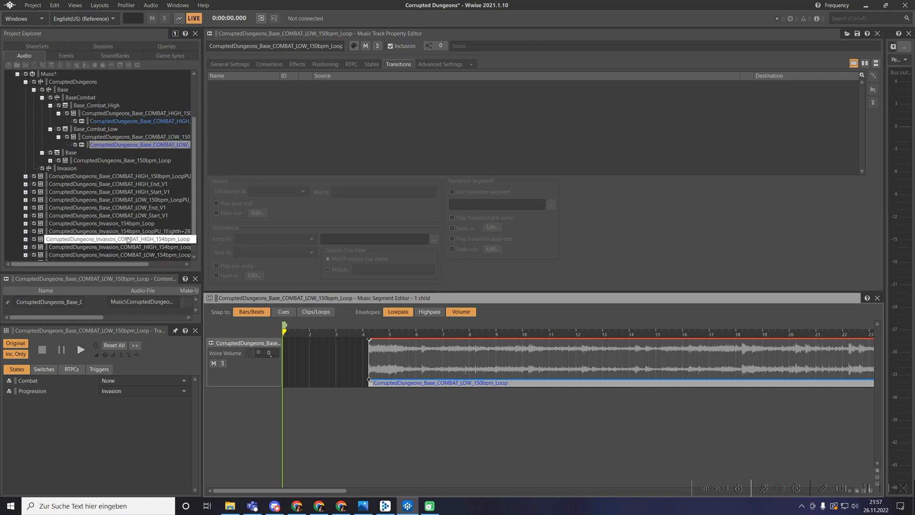
Copy the COMBAT_LOW_150bpm_LoopPU_1Eighth+2Bars clip into the Base COMBAT_LOW loop segment and place it at the start, ahead of the loop clip.
left_click(145, 201)
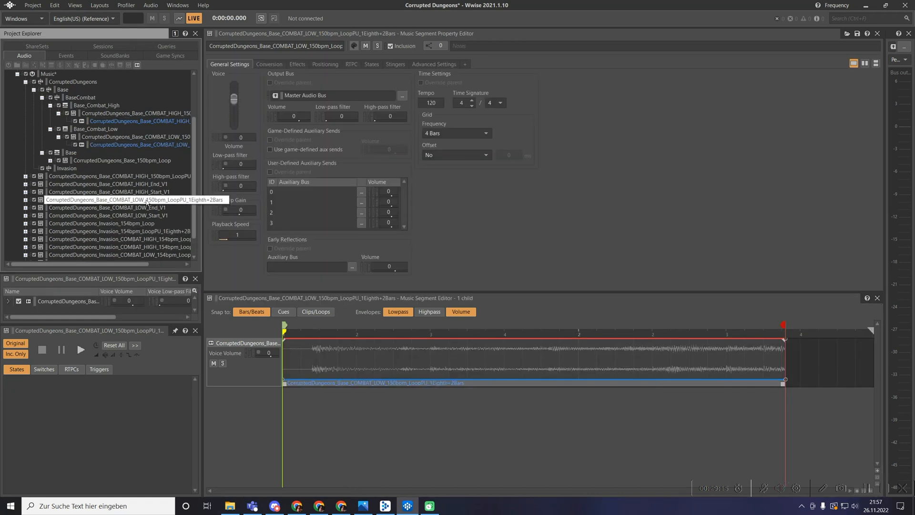
left_click(379, 354)
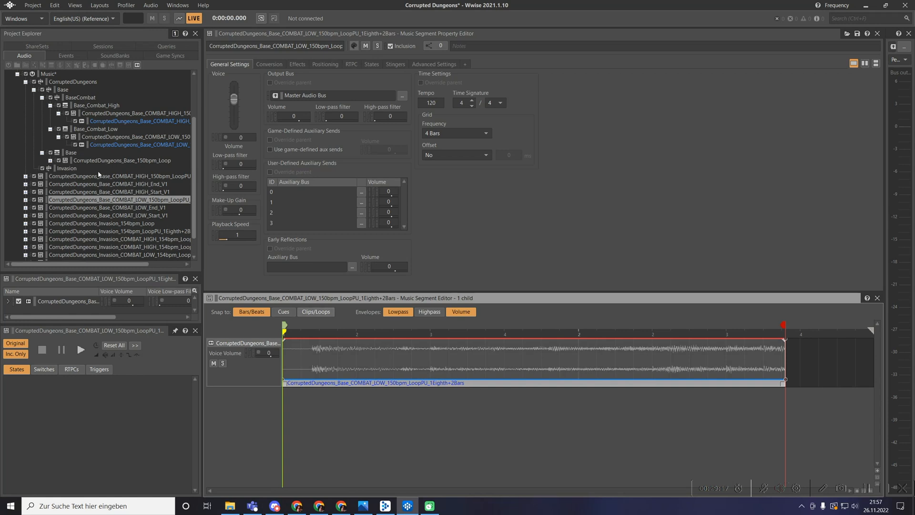
left_click(135, 137)
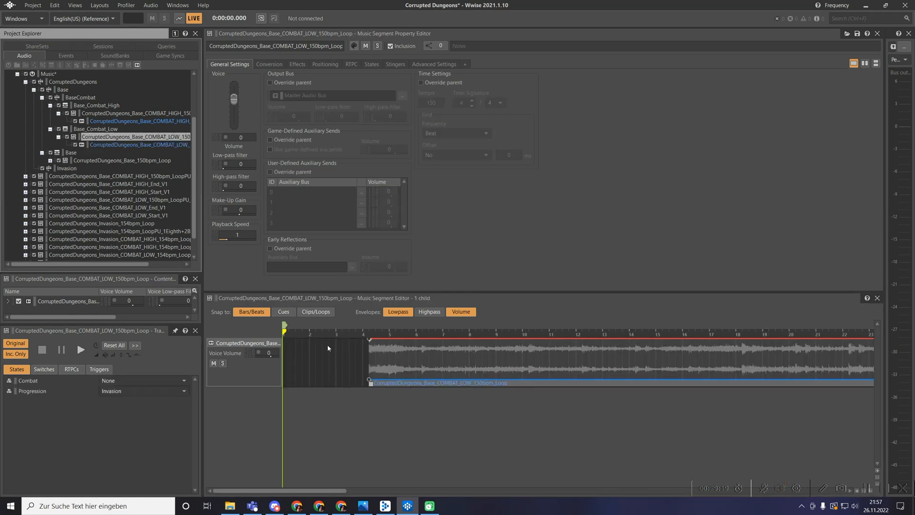
left_click(302, 332)
key("ctrl+v")
left_click_drag(327, 363, 301, 360)
left_click_drag(380, 356, 350, 353)
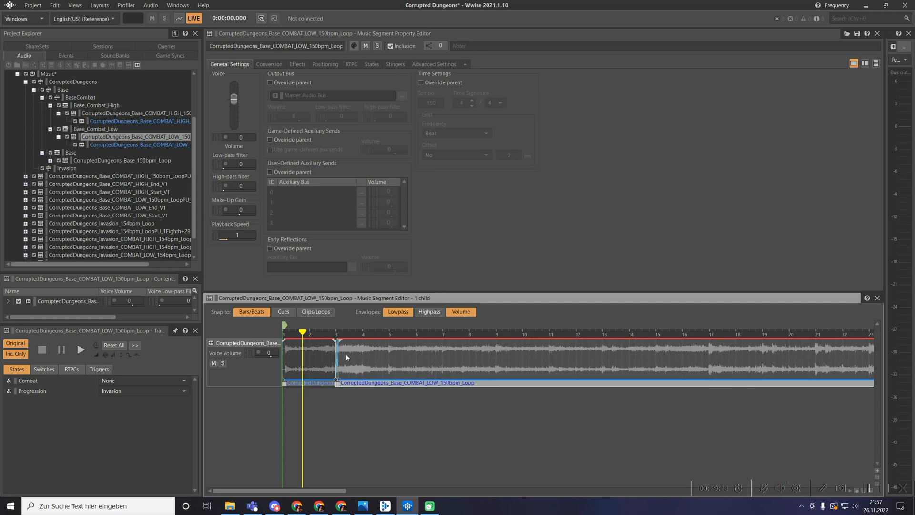
Reposition the entry cue and pickup clip so the pickup starts at the segment start and ends exactly at the entry cue.
scroll(338, 354, "up", 6)
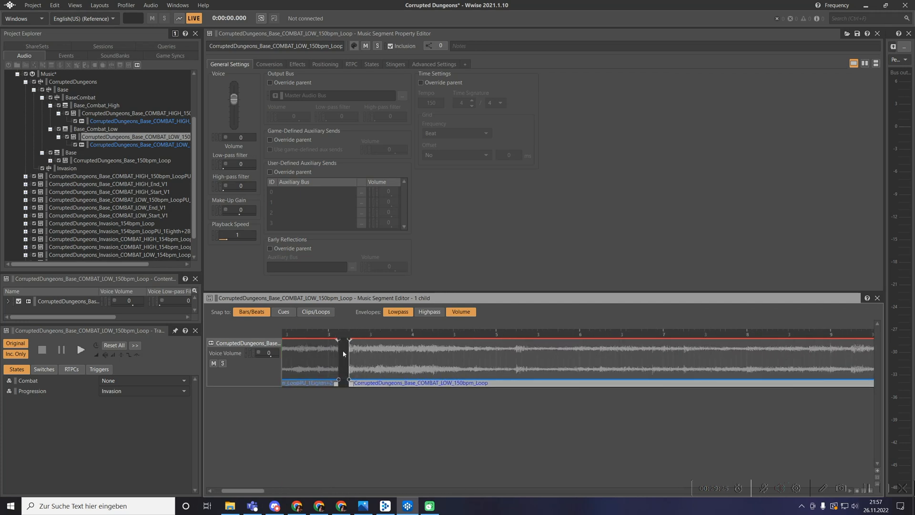
left_click_drag(232, 491, 223, 491)
left_click_drag(286, 324, 543, 323)
mouse_move(607, 366)
left_mouse_down()
mouse_move(351, 370)
mouse_move(366, 367)
left_mouse_up()
mouse_move(537, 324)
left_mouse_down()
mouse_move(547, 324)
mouse_move(532, 325)
left_mouse_up()
left_click_drag(516, 364, 599, 367)
left_click_drag(538, 326, 597, 326)
left_click_drag(587, 368, 439, 384)
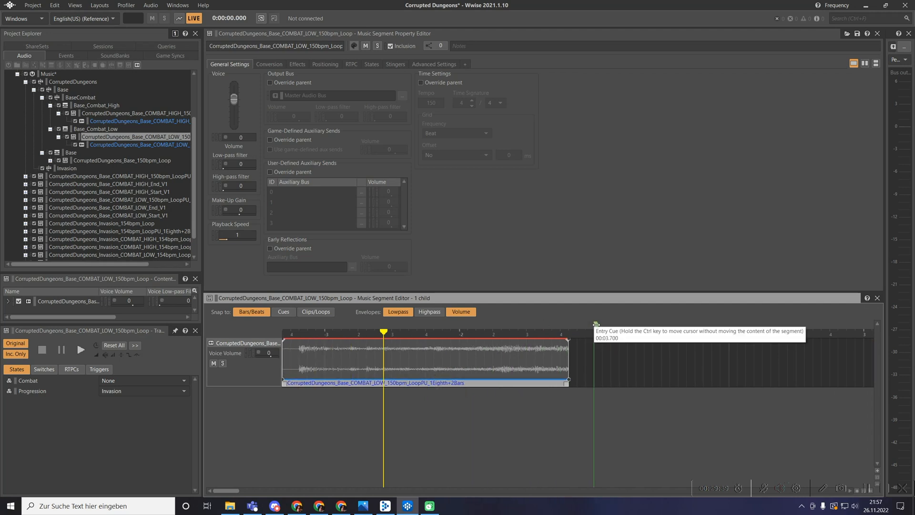
left_click_drag(597, 325, 612, 324)
left_click_drag(501, 368, 527, 366)
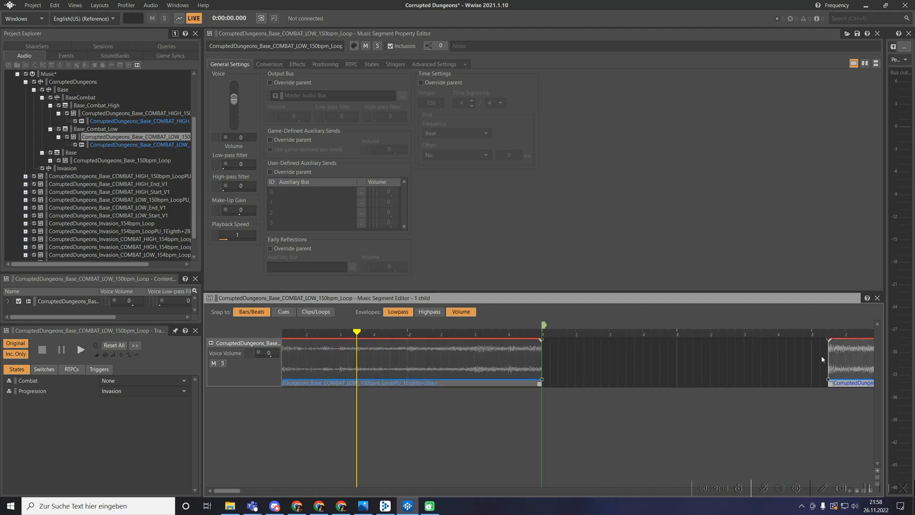
Move the COMBAT_LOW loop clip against the pickup so it starts at the entry cue, and return the play cursor to the segment start.
left_click_drag(823, 360, 551, 365)
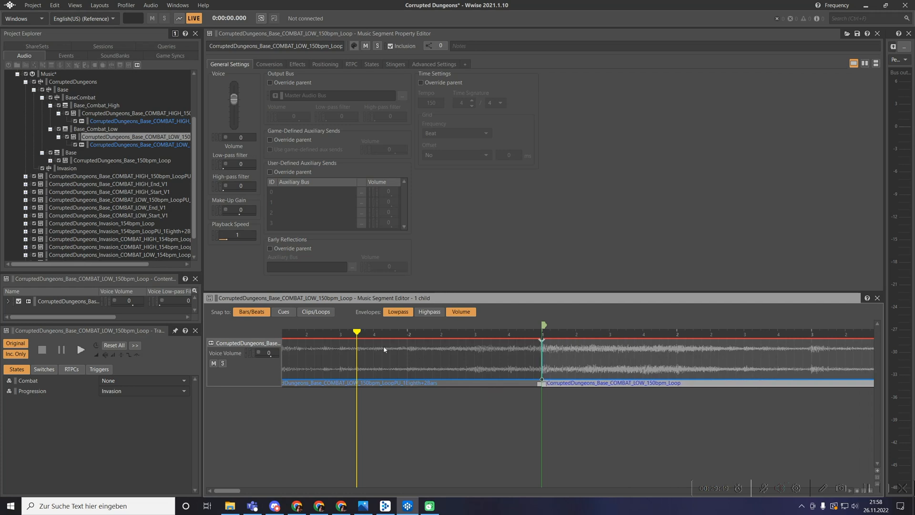
scroll(405, 358, "down", 4)
scroll(373, 356, "down", 1)
scroll(373, 354, "down", 1)
scroll(373, 353, "up", 4)
scroll(373, 351, "up", 1)
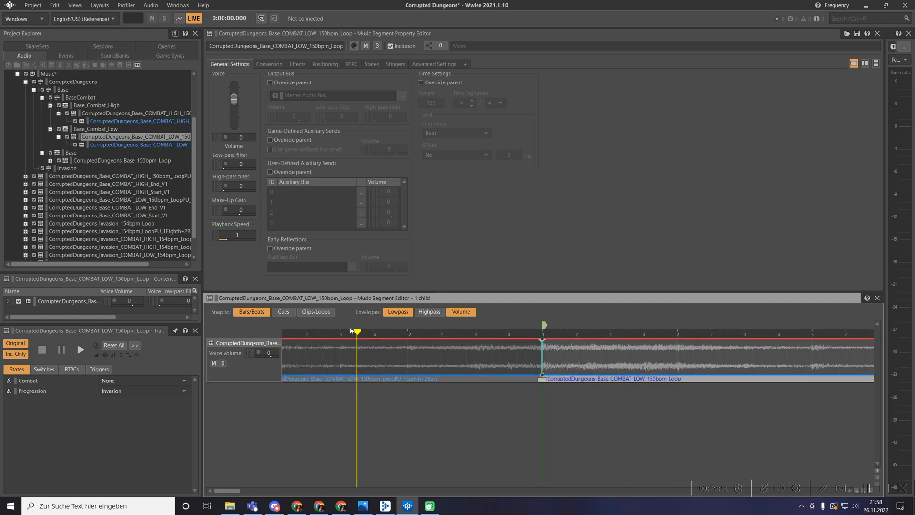
left_click_drag(358, 332, 118, 375)
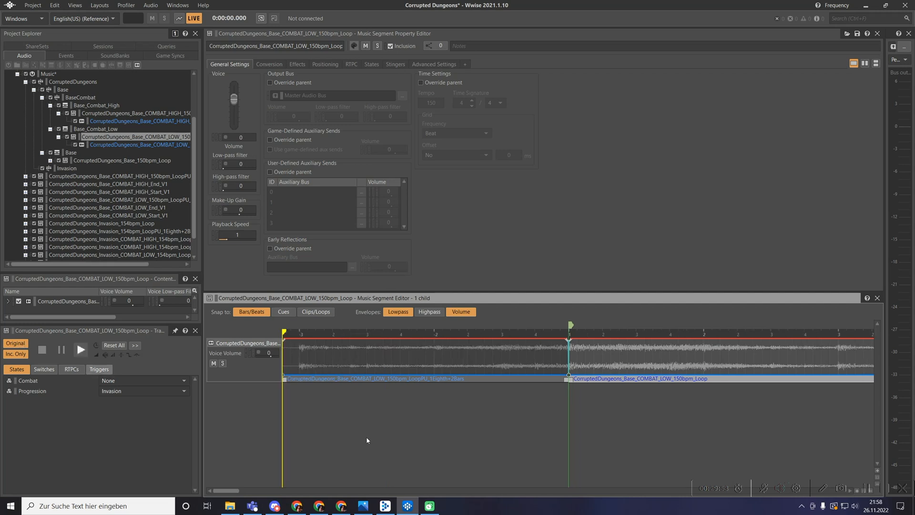
Examine how the end of the COMBAT_LOW loop clip lines up with the segment's exit cue.
scroll(594, 362, "down", 5)
scroll(586, 355, "down", 8)
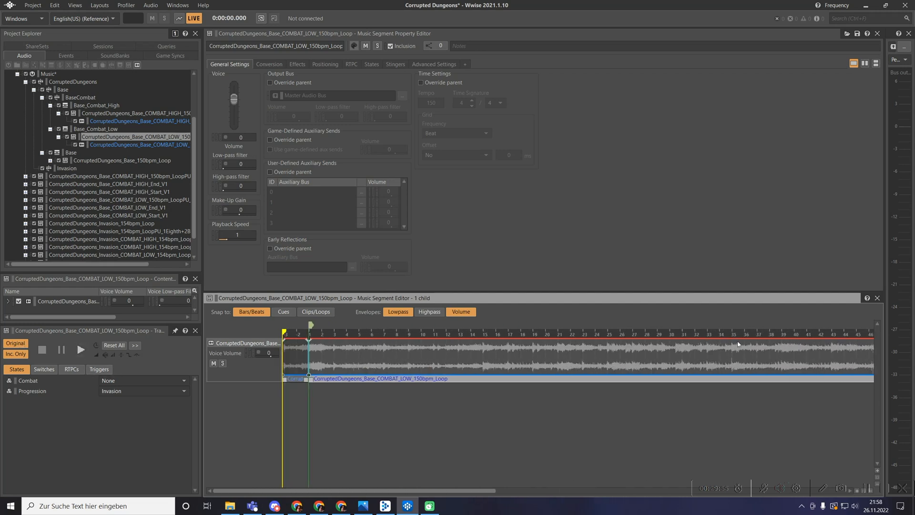
scroll(792, 363, "up", 4)
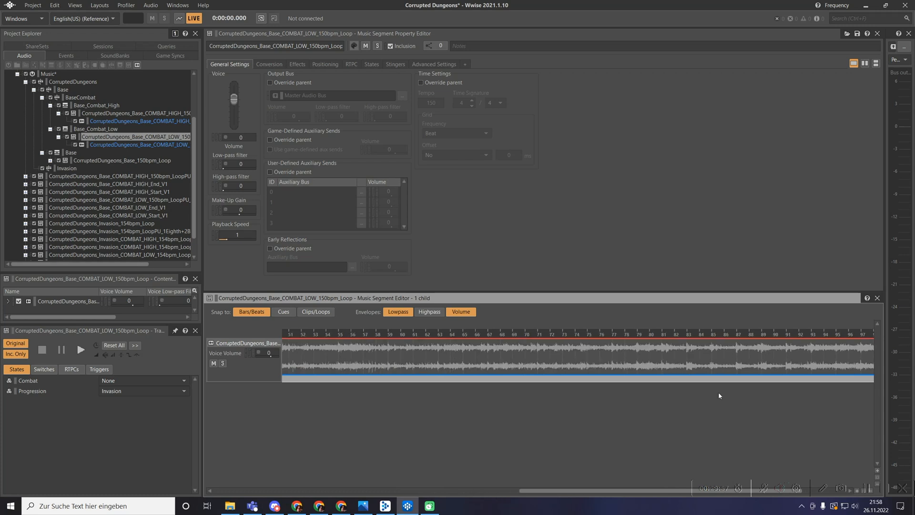
left_click_drag(614, 492, 699, 492)
scroll(836, 341, "up", 3)
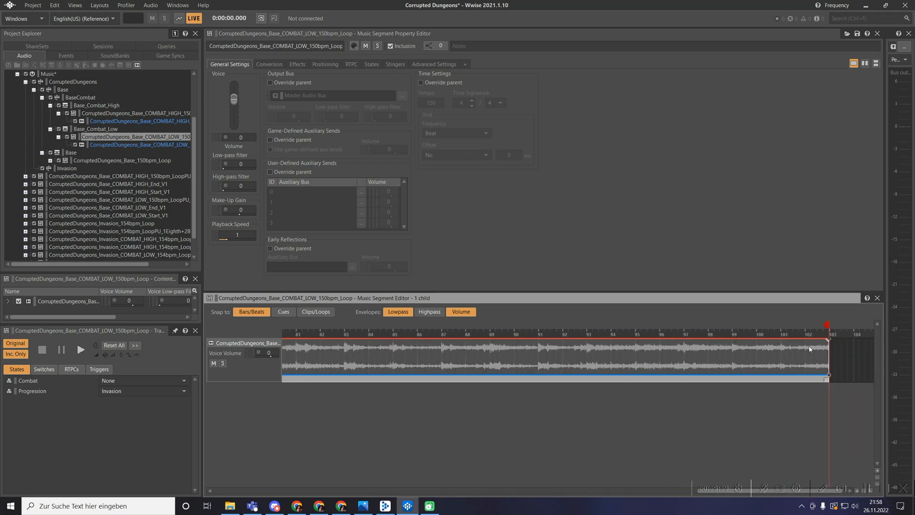
scroll(835, 341, "up", 2)
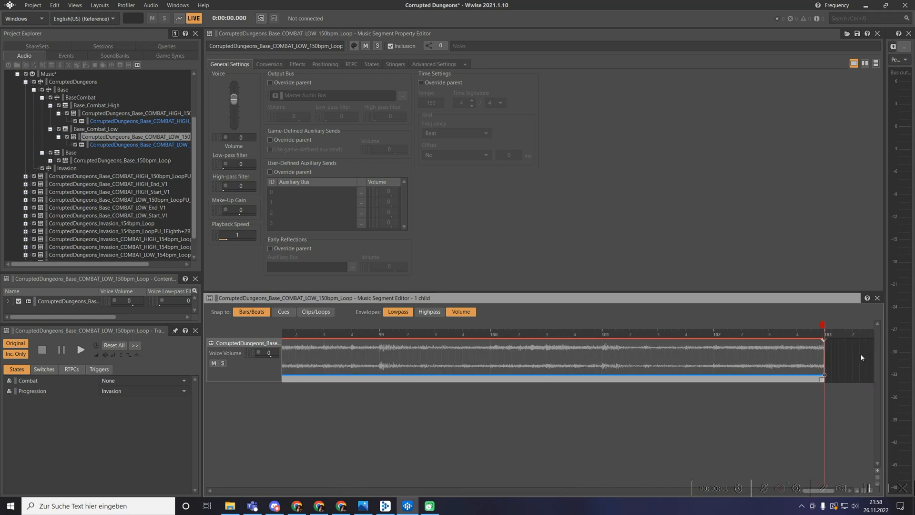
Play the Base COMBAT_LOW loop segment from its start to check the handover from the pickup to the loop clip.
scroll(837, 353, "down", 8)
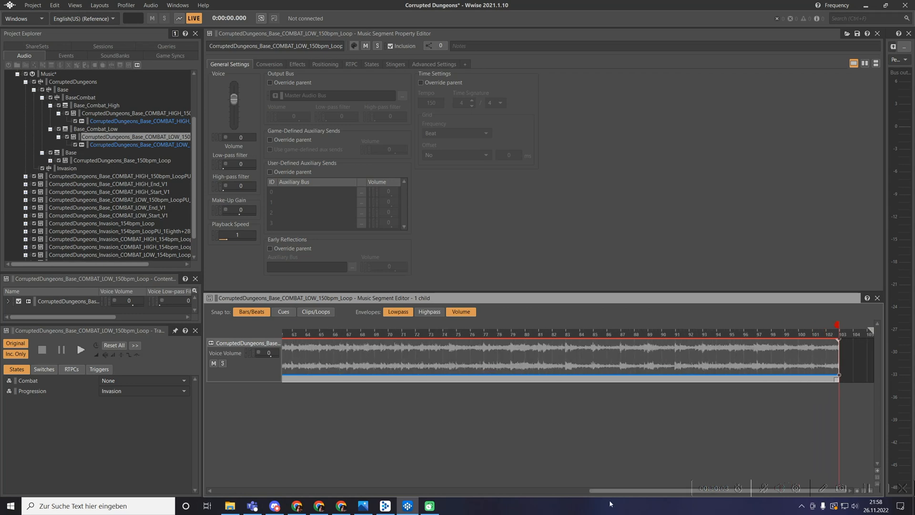
left_click_drag(625, 490, 213, 484)
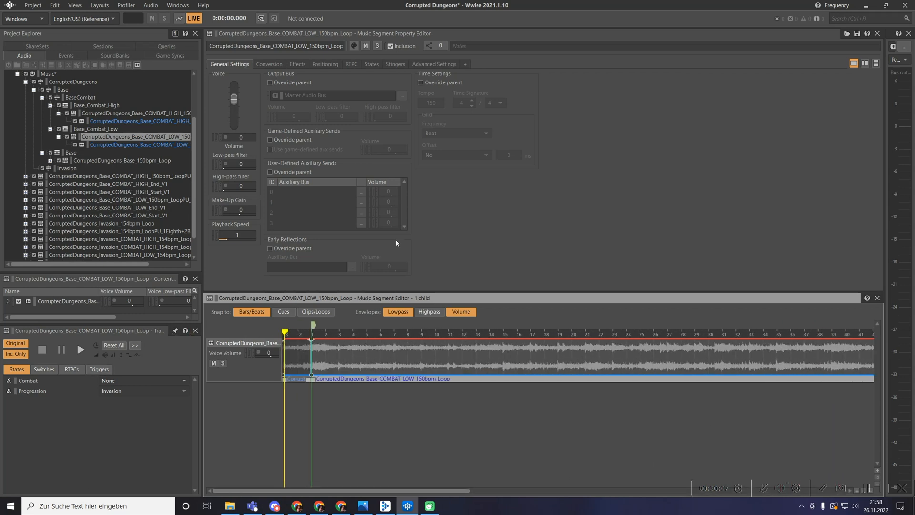
key("space")
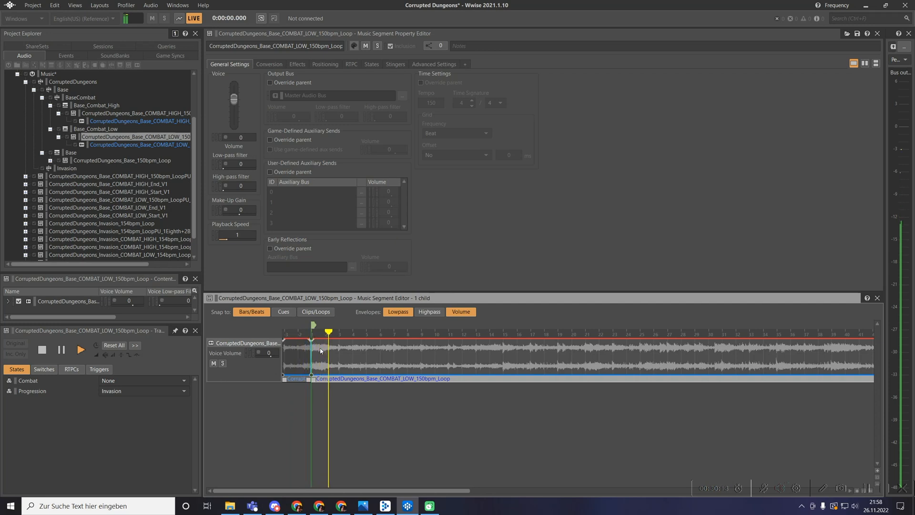
key("space")
Make room ahead of the loop clip in the Base COMBAT_HIGH loop segment and copy the COMBAT_HIGH_150bpm_LoopPU_1Eighth+2Bars clip into it.
left_click(123, 114)
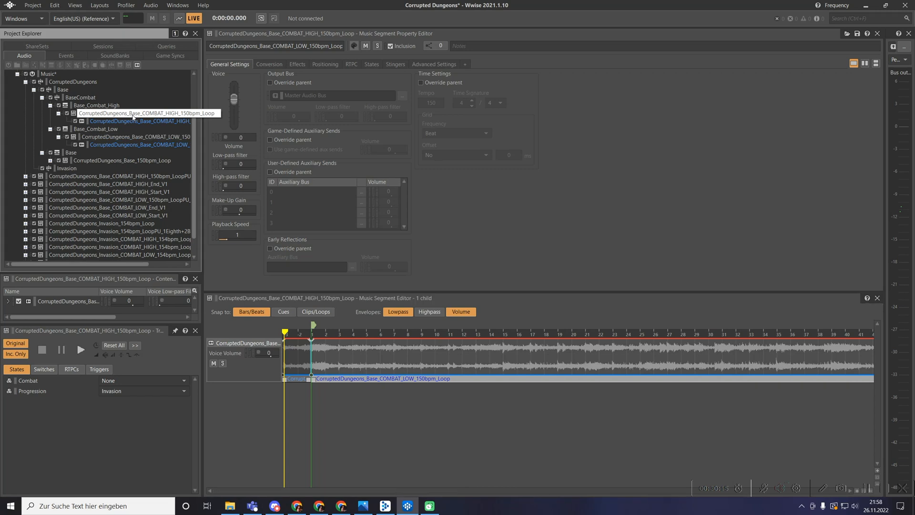
left_click_drag(385, 369, 390, 370)
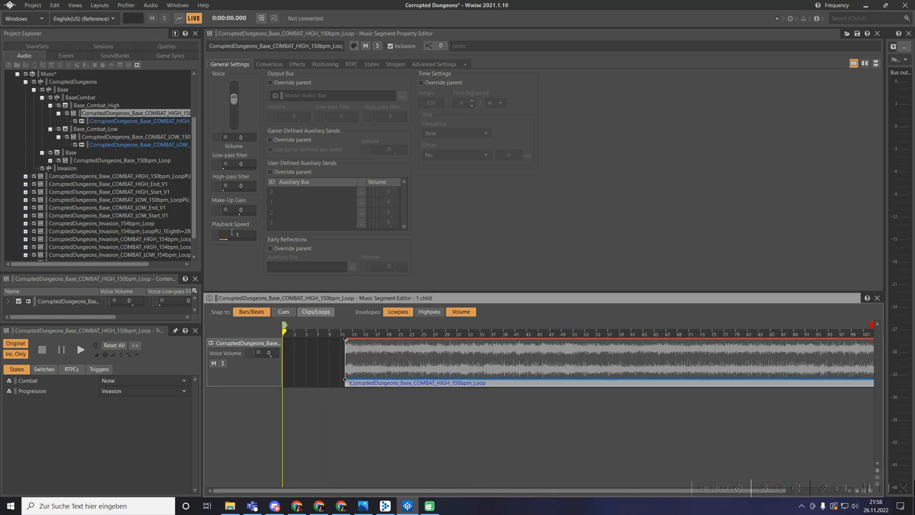
left_click(146, 121)
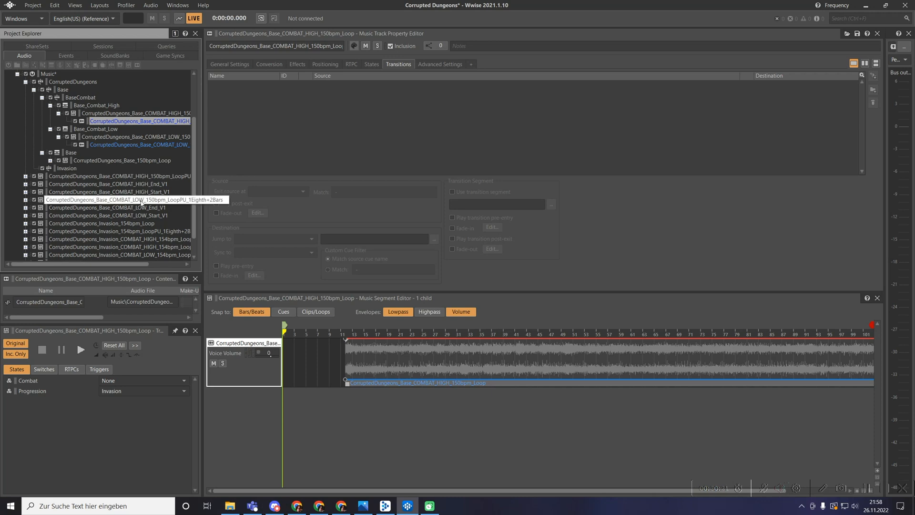
left_click(149, 177)
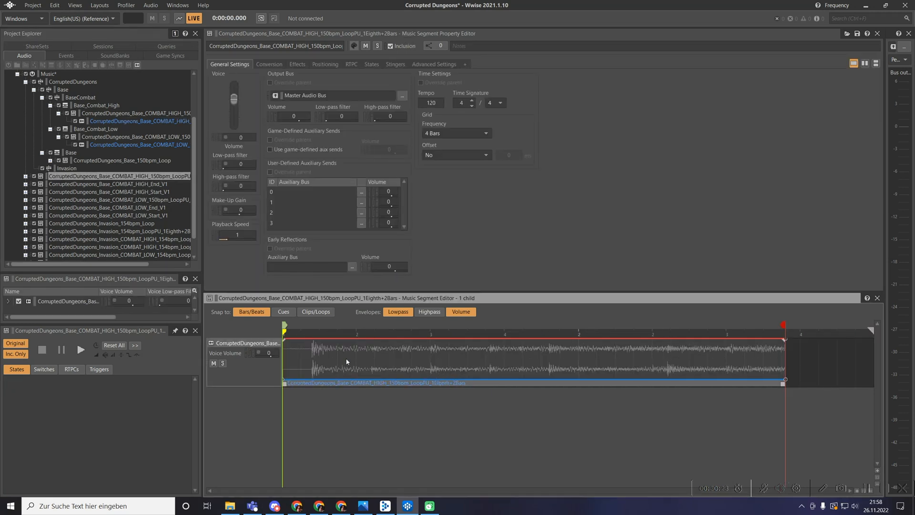
left_click(134, 114)
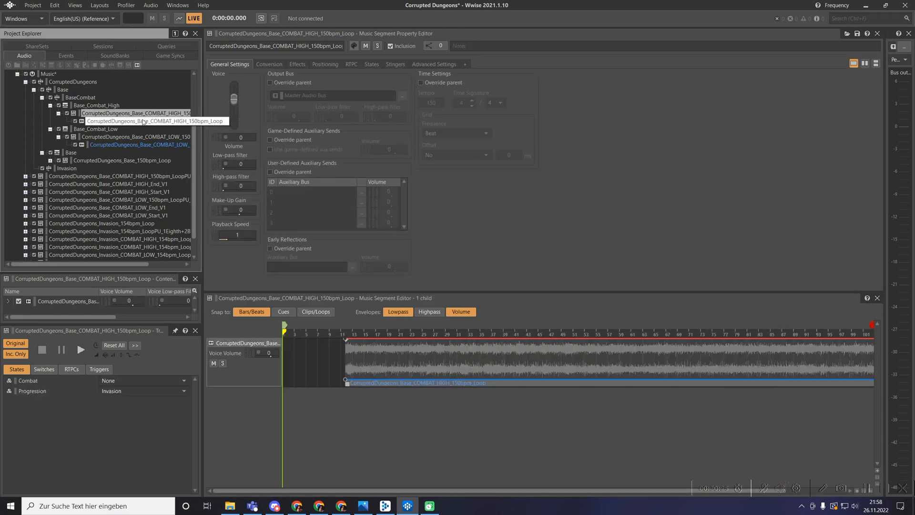
left_click(296, 330)
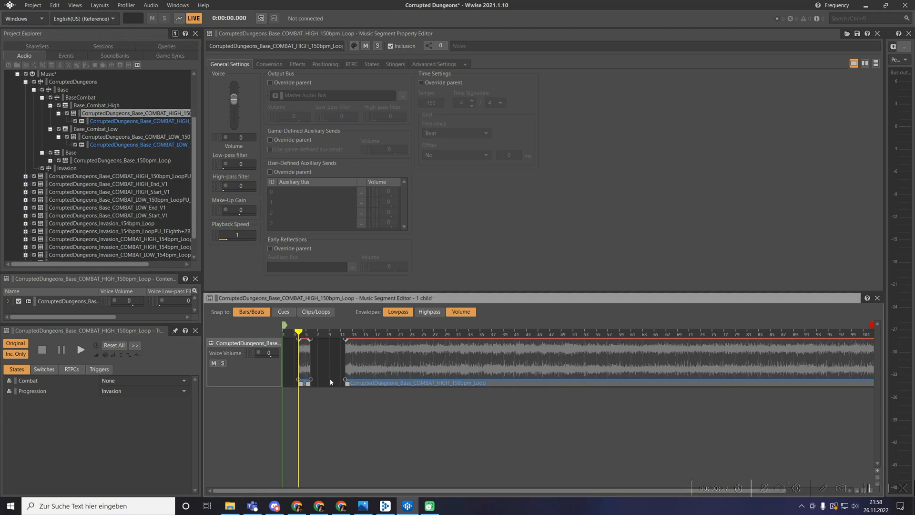
Shift the entry cue and the pickup clip in the COMBAT_HIGH loop segment so the pickup ends exactly at the entry cue.
scroll(300, 357, "up", 5)
left_click_drag(637, 362, 312, 366)
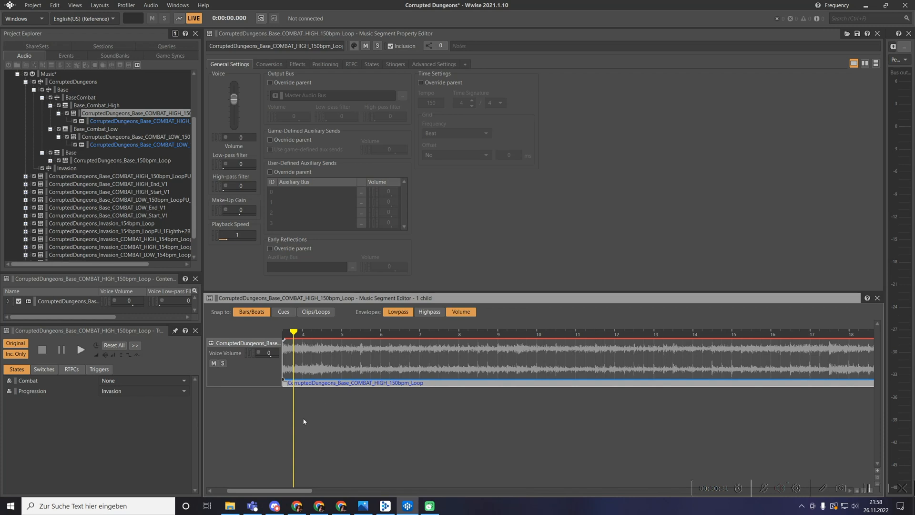
left_click_drag(287, 491, 273, 490)
left_click_drag(287, 343, 372, 326)
left_click_drag(408, 368, 321, 367)
scroll(383, 350, "up", 2)
scroll(368, 339, "up", 3)
left_click_drag(369, 326, 461, 326)
left_click_drag(429, 375, 405, 371)
scroll(364, 364, "down", 3)
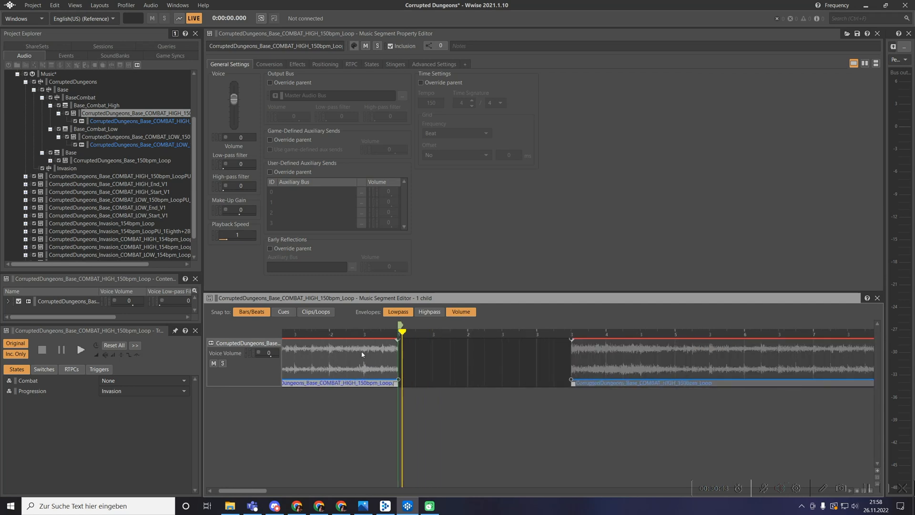
Enlarge the track height and move the entry cue earlier so the pickup clip begins at the COMBAT_HIGH segment's start.
left_click_drag(305, 387, 305, 411)
left_click_drag(238, 489, 212, 493)
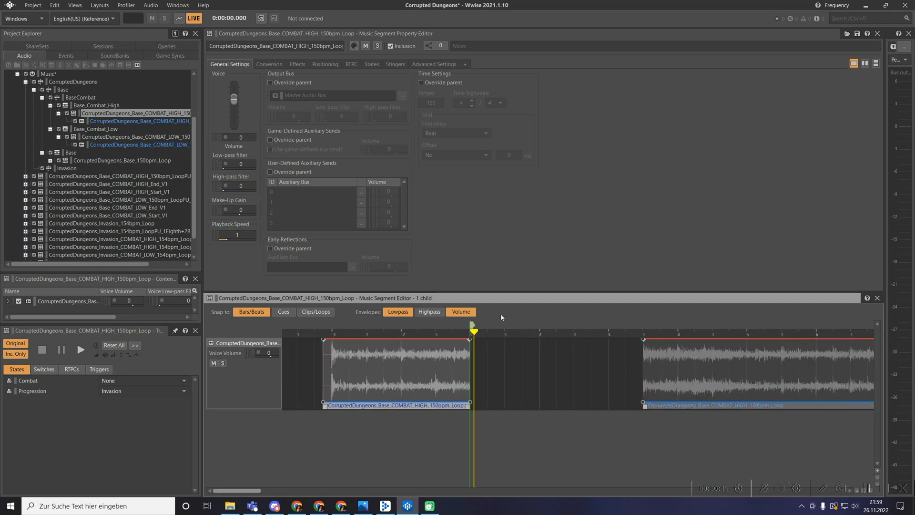
left_click_drag(471, 327, 430, 331)
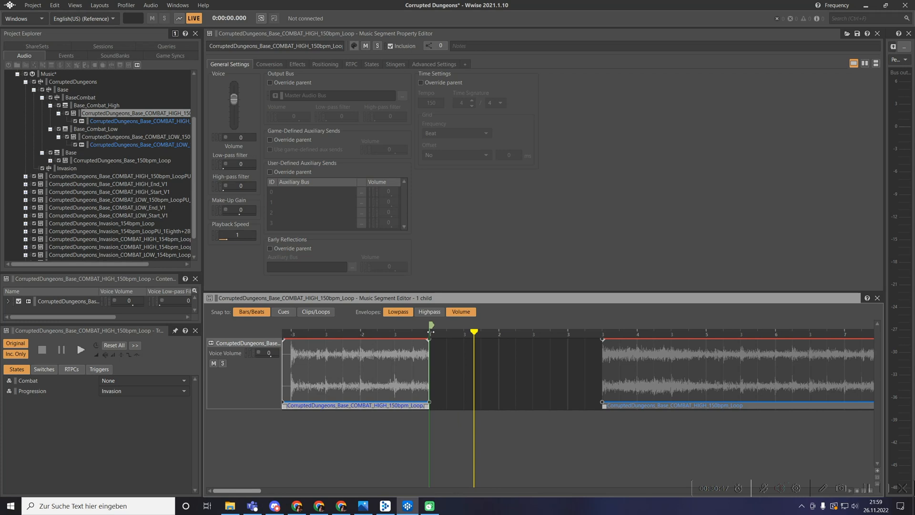
Move the COMBAT_HIGH loop clip against the pickup so it starts at the entry cue, and play back the transition.
left_click_drag(669, 350, 519, 360)
key("space")
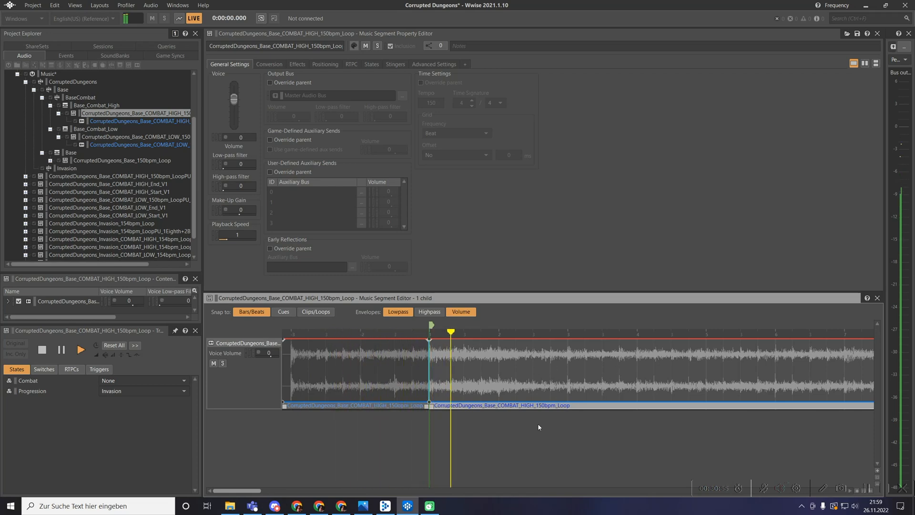
key("space")
Examine how the end of the COMBAT_HIGH loop clip lines up with the segment's exit cue.
scroll(524, 386, "down", 4)
left_click_drag(324, 490, 839, 401)
scroll(653, 344, "up", 5)
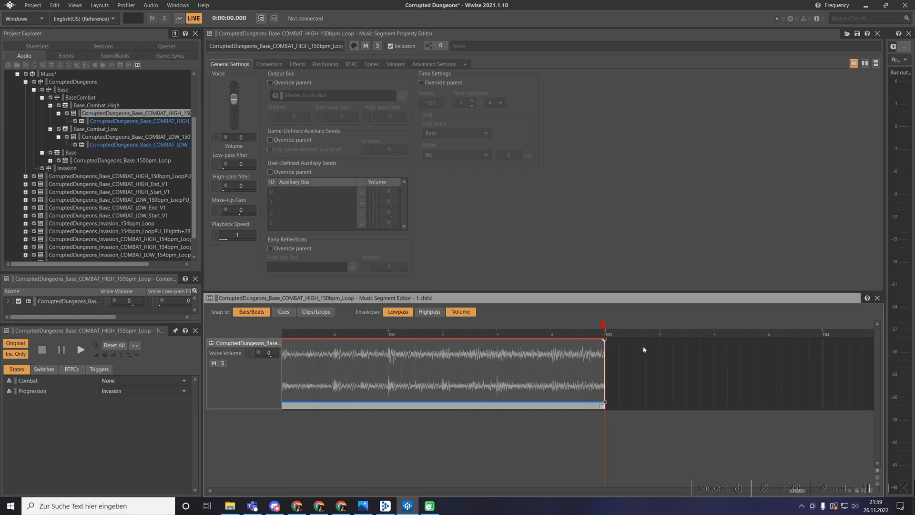
scroll(592, 372, "down", 5)
scroll(571, 373, "down", 6)
left_click_drag(453, 491, 429, 490)
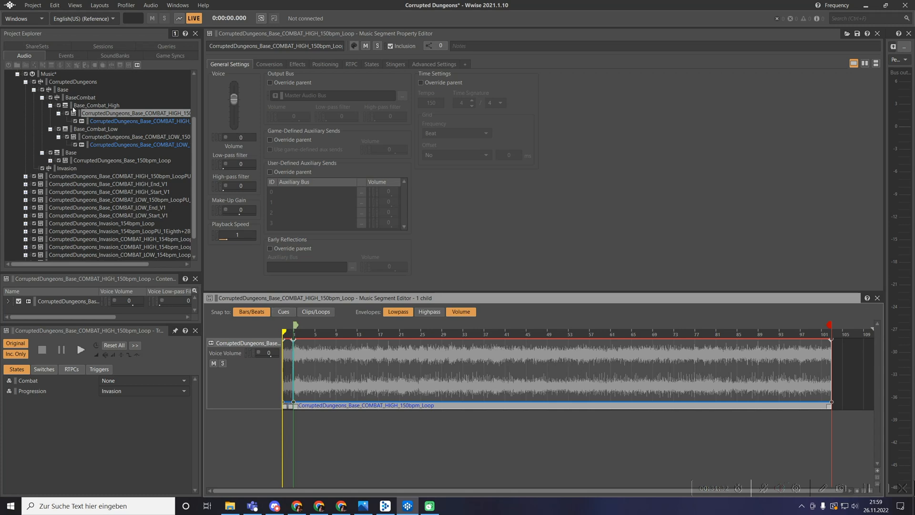
Delete the separate Base COMBAT_HIGH and COMBAT_LOW LoopPU_1Eighth+2Bars pickup segments from the Music work unit.
left_click(160, 176)
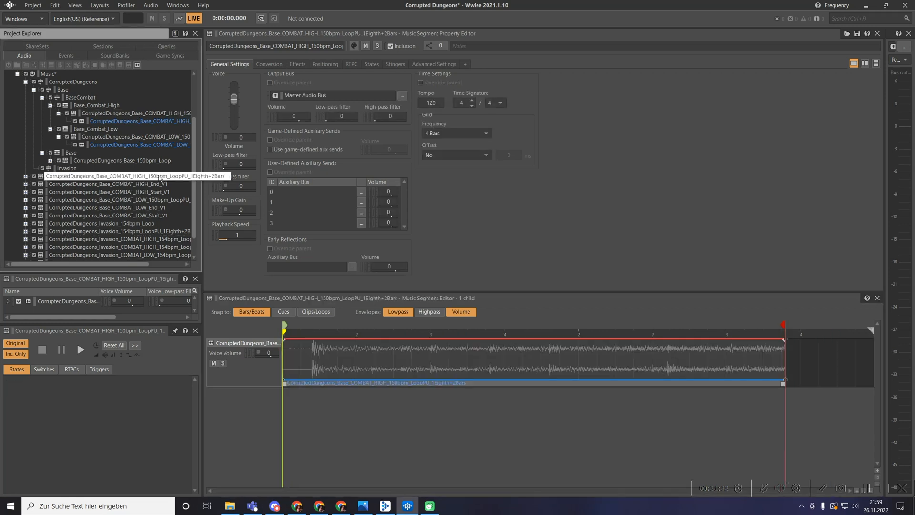
key("Delete")
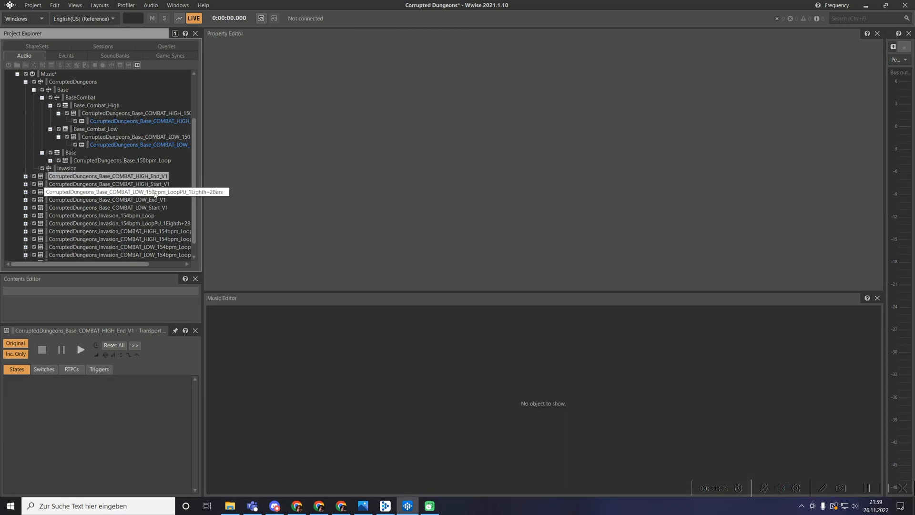
left_click(156, 192)
key("Delete")
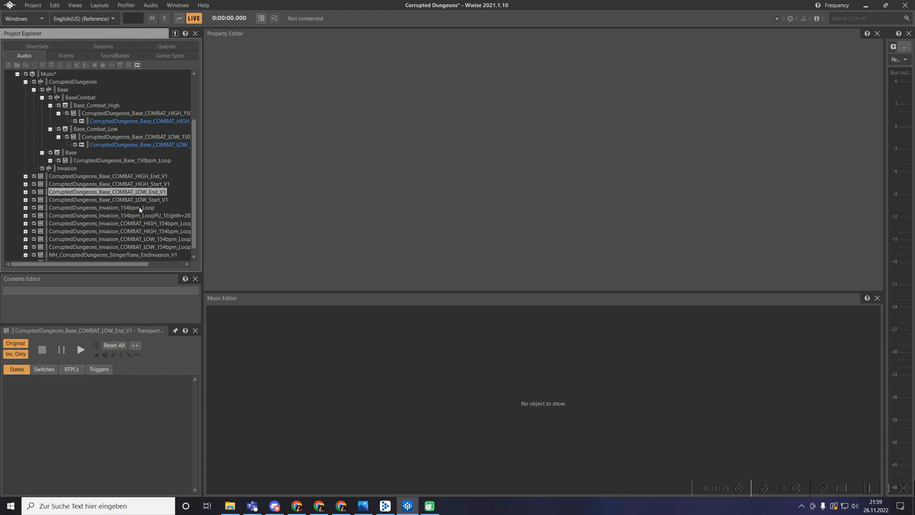
Select the Invasion switch container and collapse the Base_Combat_High and Base_Combat_Low playlist containers in the hierarchy.
left_click(113, 113)
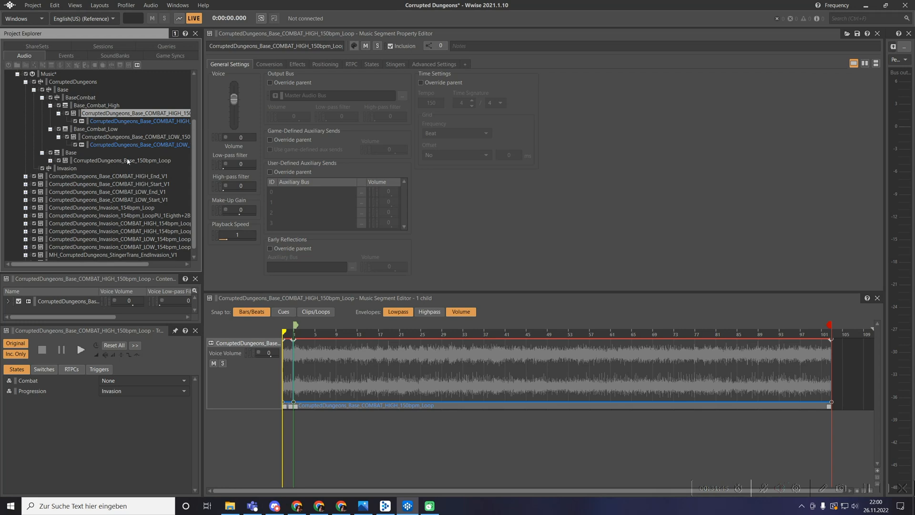
left_click(63, 169)
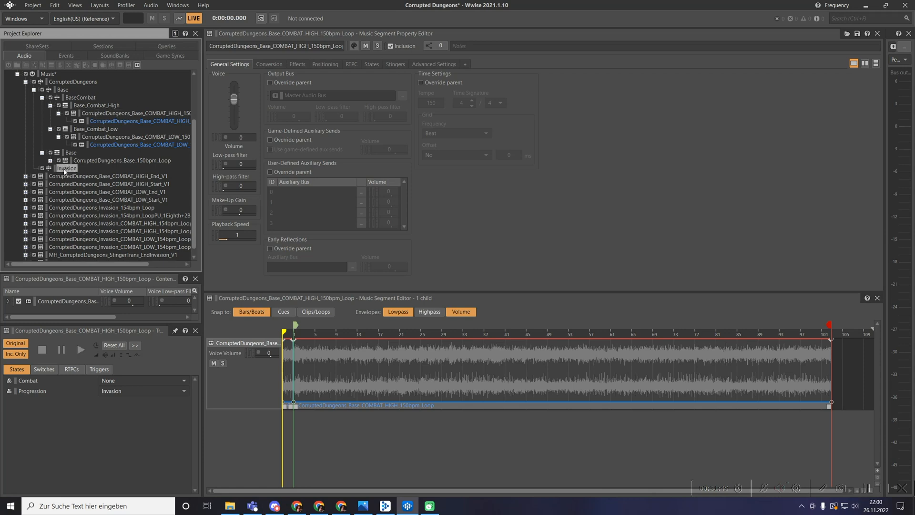
left_click(50, 105)
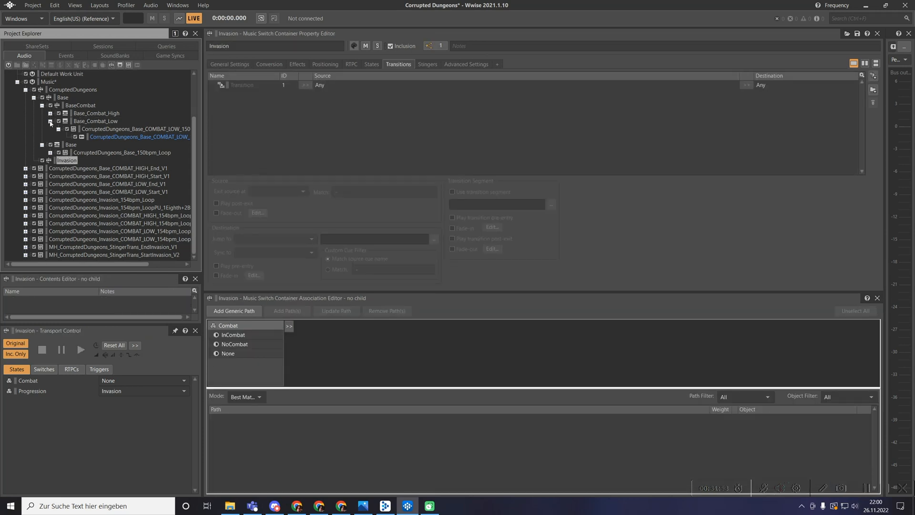
left_click(50, 121)
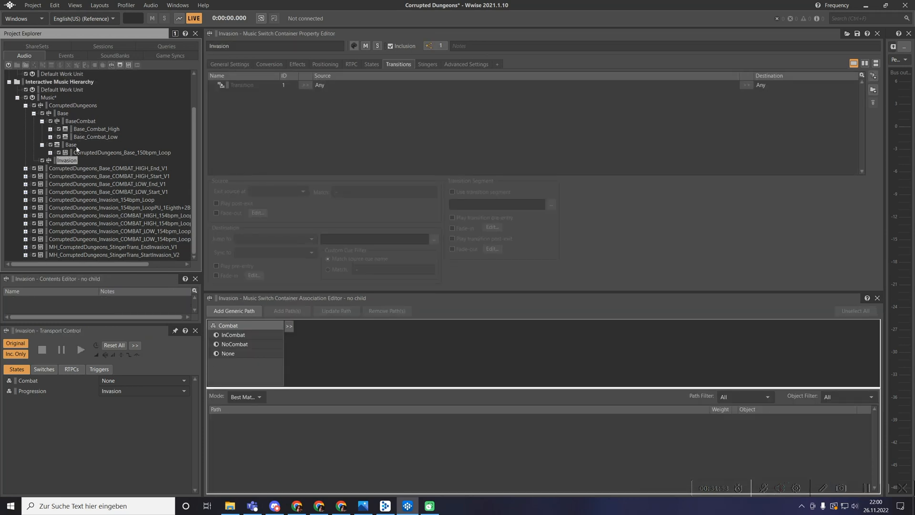
Add a music switch container inside the Invasion container and name it InvasionCombat.
left_click(111, 65)
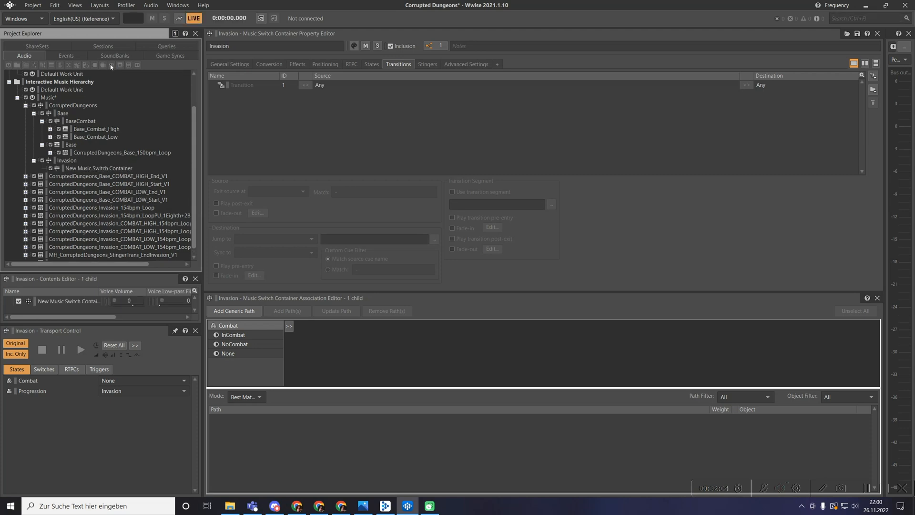
left_click(118, 168)
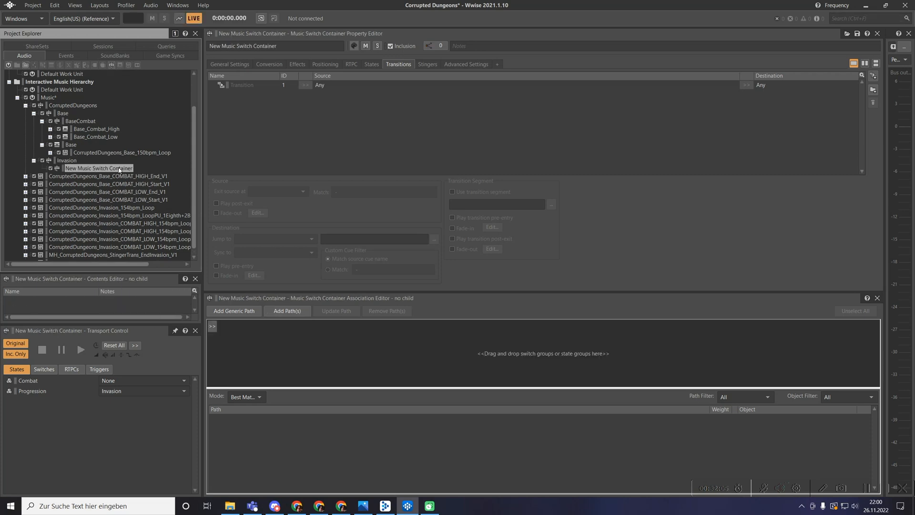
left_click(282, 45)
type("I")
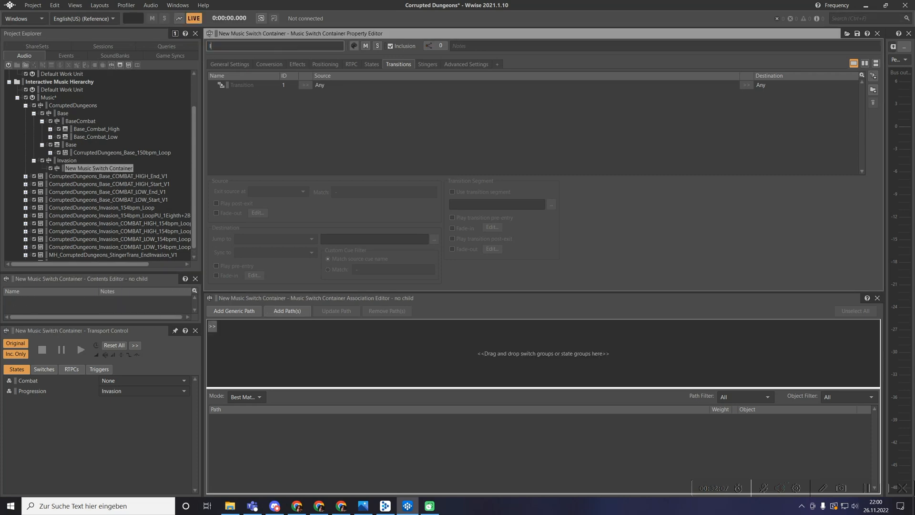
type("nvasionCombat")
key("Return")
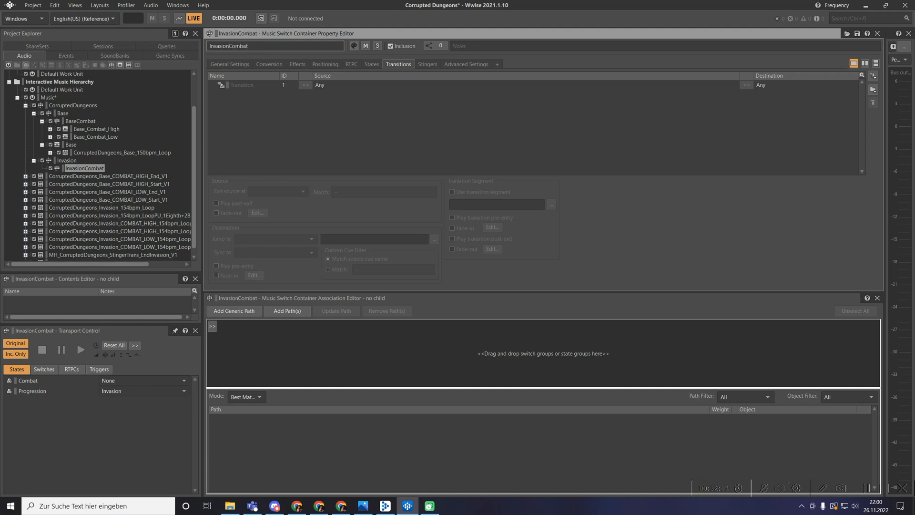
Add a music playlist container inside the Invasion switch container and name it Invasion.
left_click(66, 160)
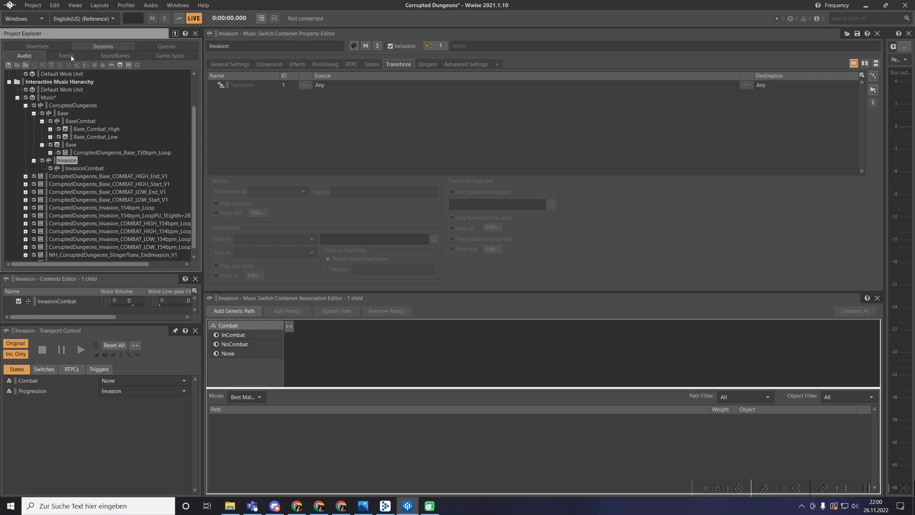
left_click(120, 65)
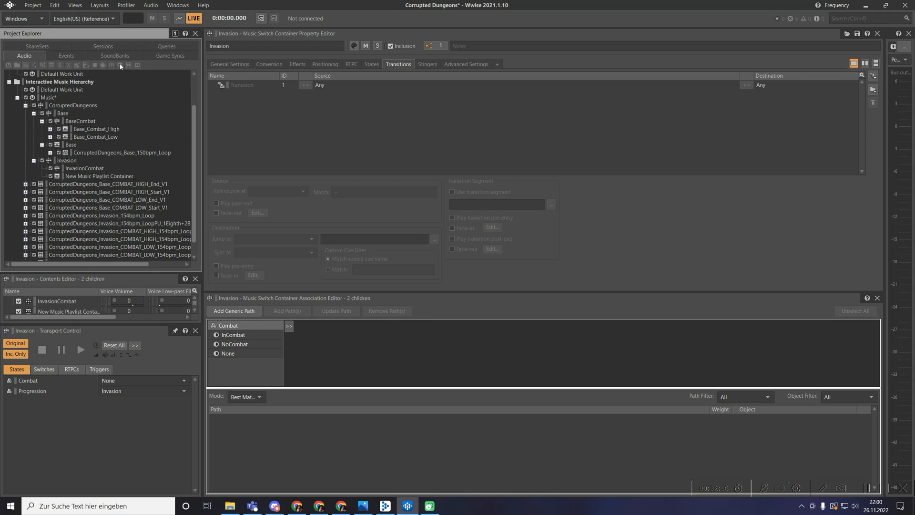
left_click(99, 176)
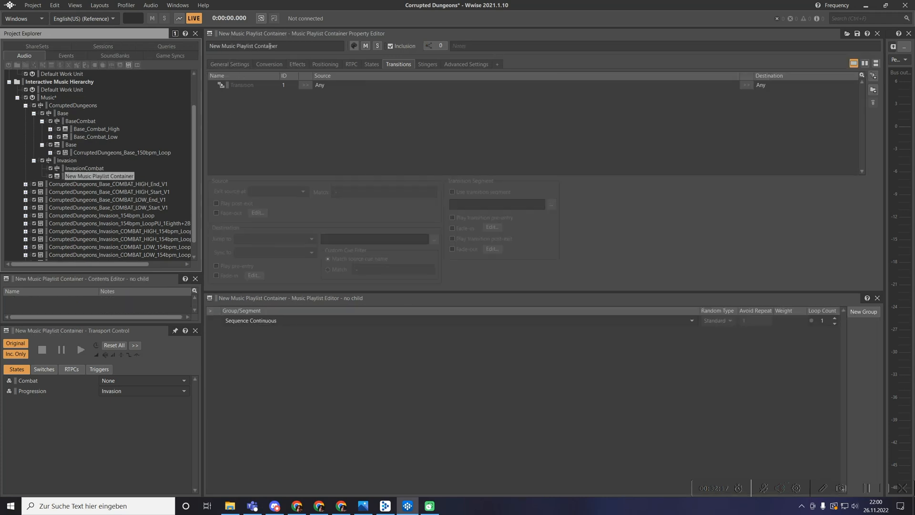
left_click(296, 45)
key("BackSpace")
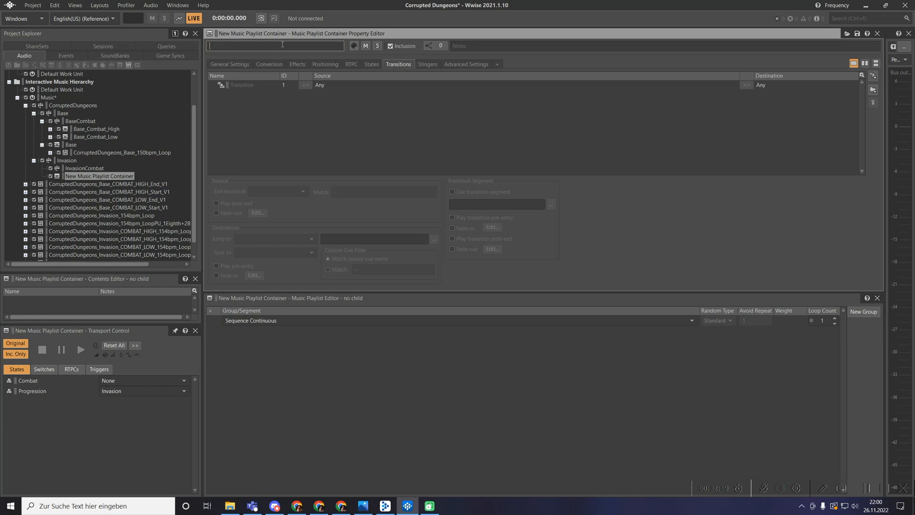
type("Invasion")
key("Return")
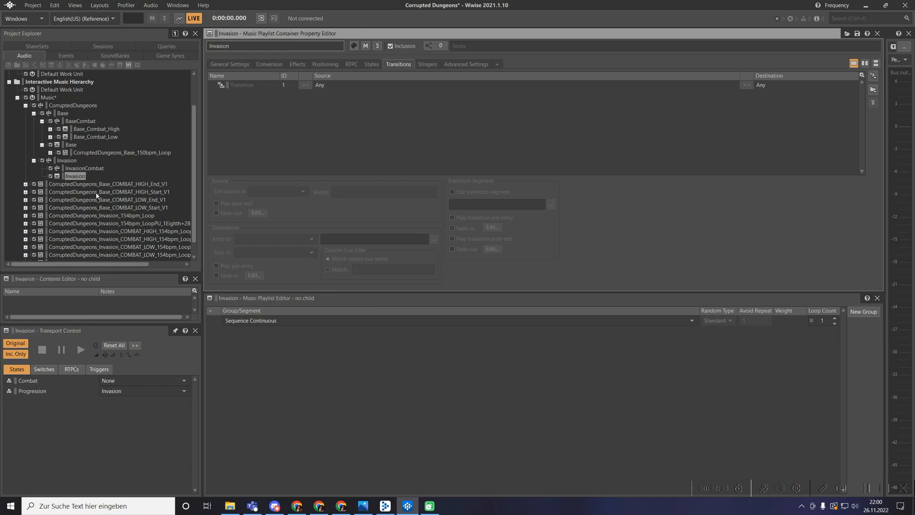
Move the CorruptedDungeons_Invasion_154bpm_Loop segment into the Invasion playlist container, then expand and select that container.
scroll(98, 196, "down", 1)
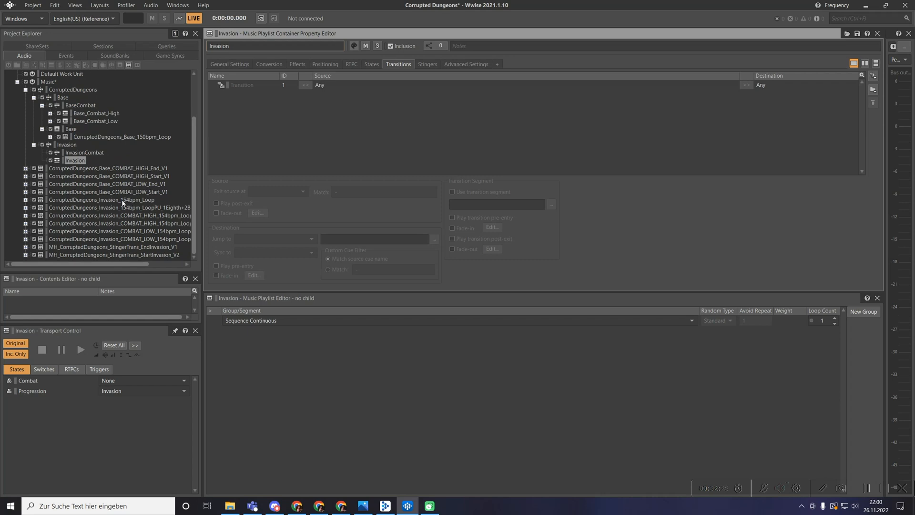
left_click_drag(122, 202, 76, 164)
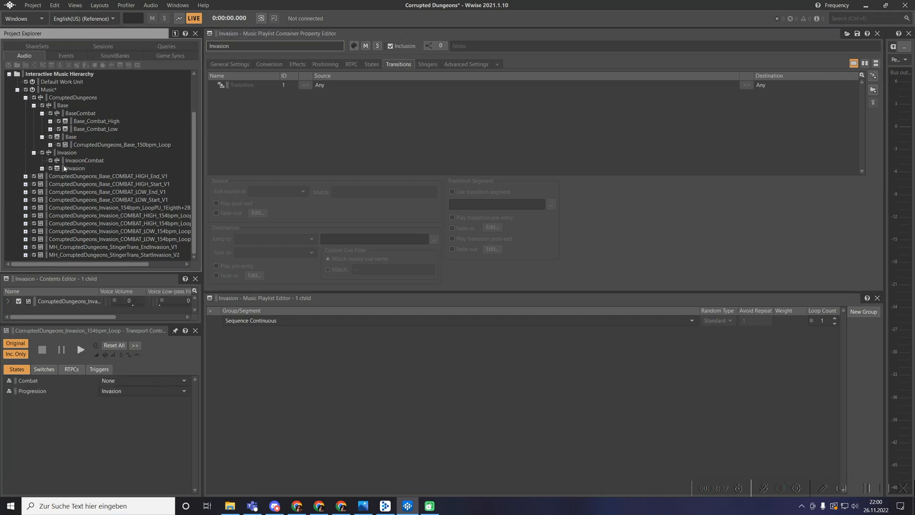
left_click(42, 168)
left_click(57, 168)
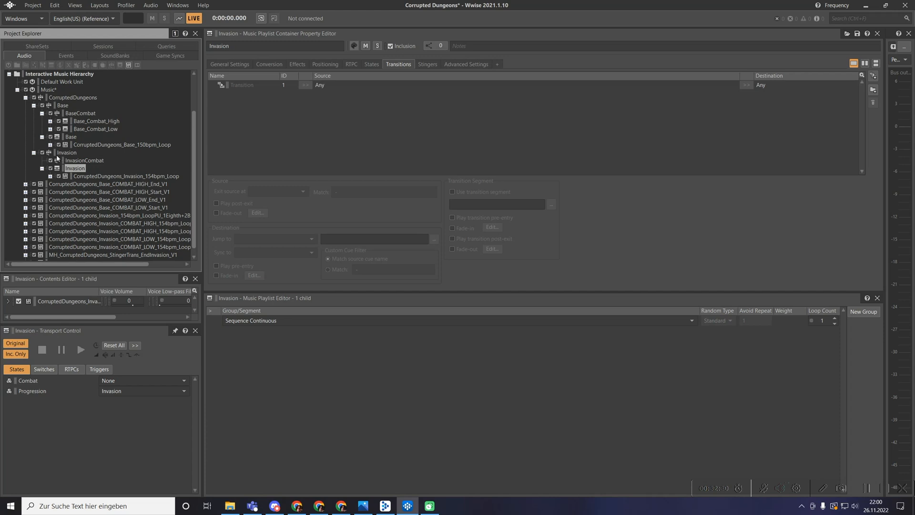
Override the parent time settings on the Invasion switch container with a tempo of 154 and a grid frequency of Beat.
left_click(66, 152)
left_click(232, 65)
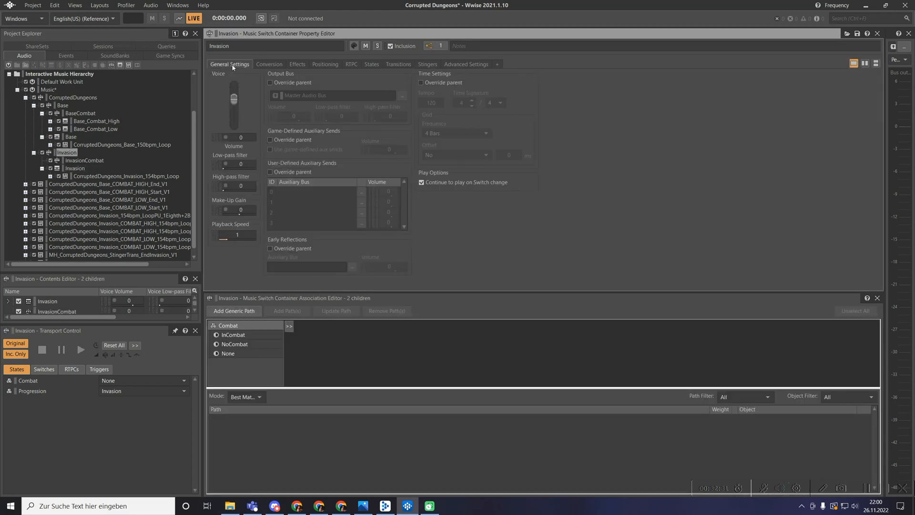
left_click(429, 84)
left_click(439, 103)
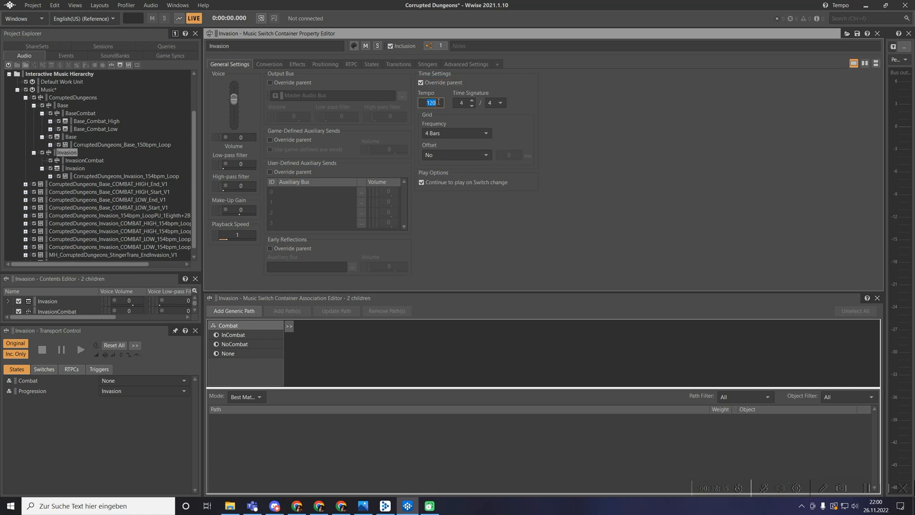
type("154")
left_click(461, 133)
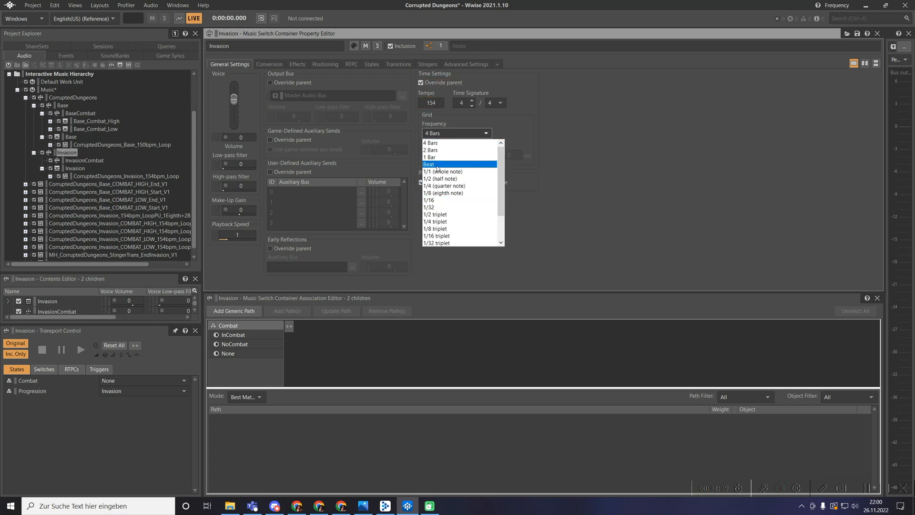
left_click(437, 164)
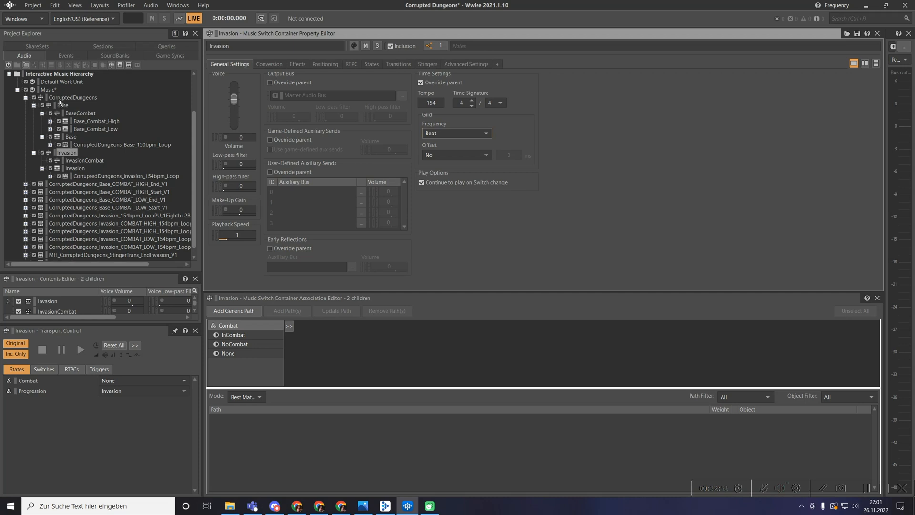
Associate InCombat with InvasionCombat and NoCombat with the Invasion playlist container in the Invasion switch container's paths.
left_click(65, 154)
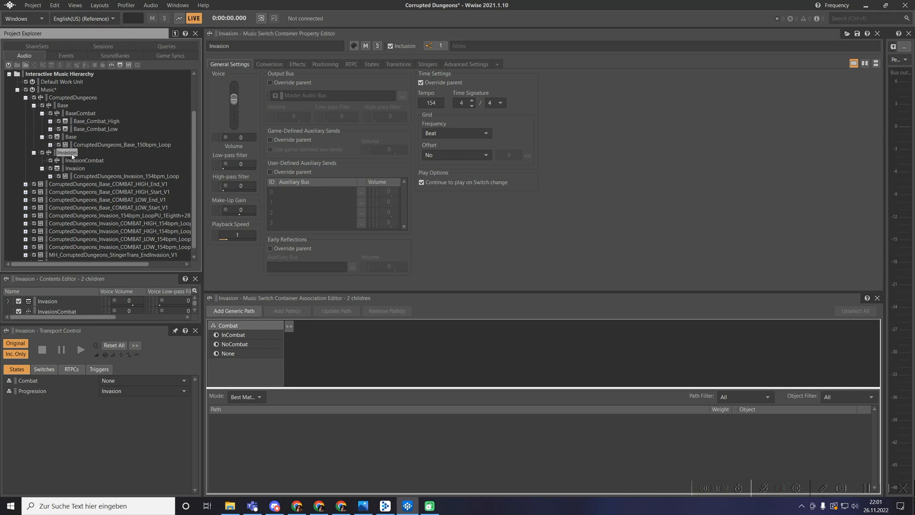
left_click(78, 162)
left_click(232, 334)
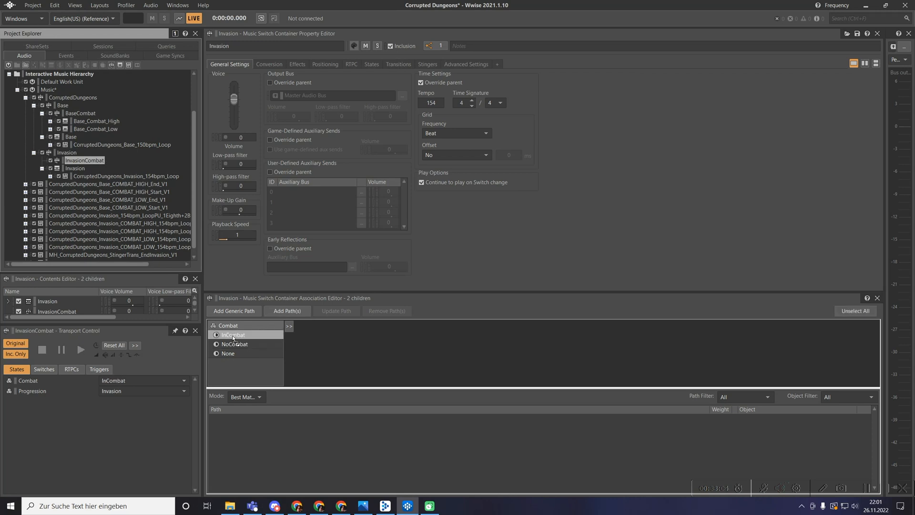
left_click_drag(233, 339, 233, 338)
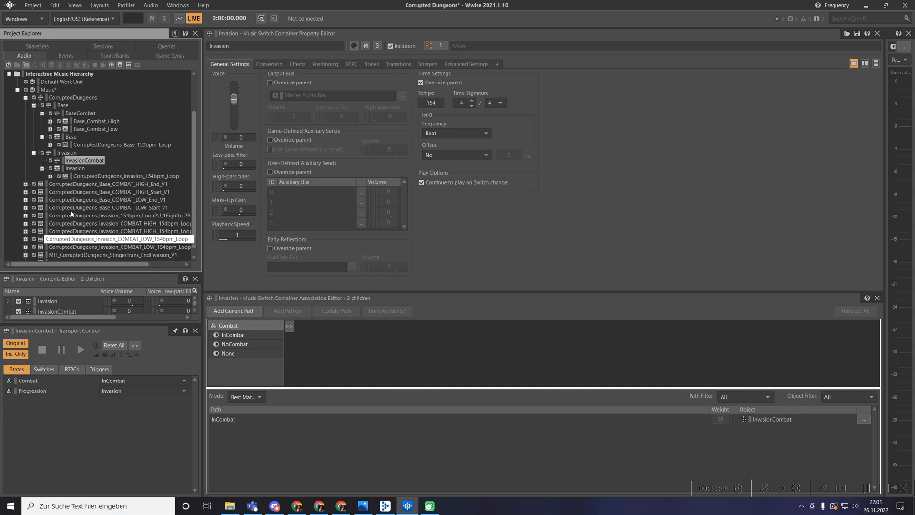
left_click_drag(78, 167, 229, 345)
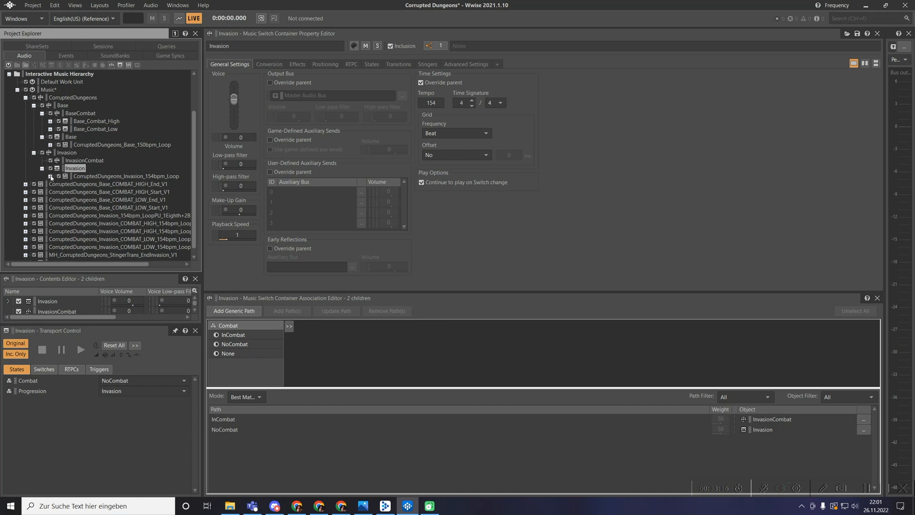
Add a music switch container inside InvasionCombat and name it InvasionCombat as well.
left_click(79, 160)
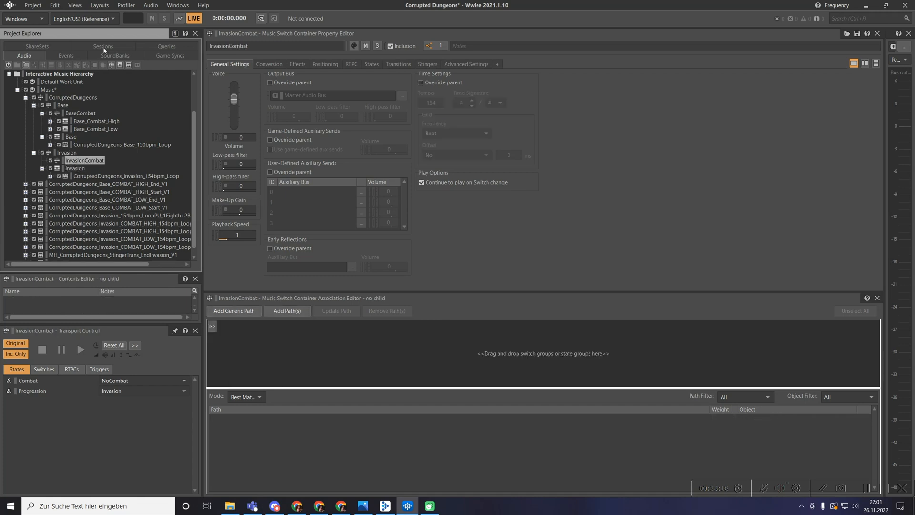
left_click(110, 67)
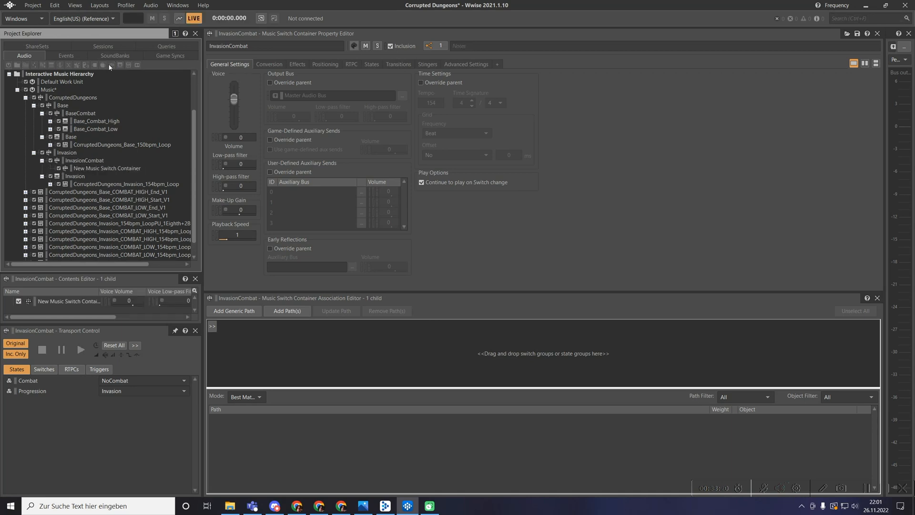
left_click(107, 169)
left_click(287, 46)
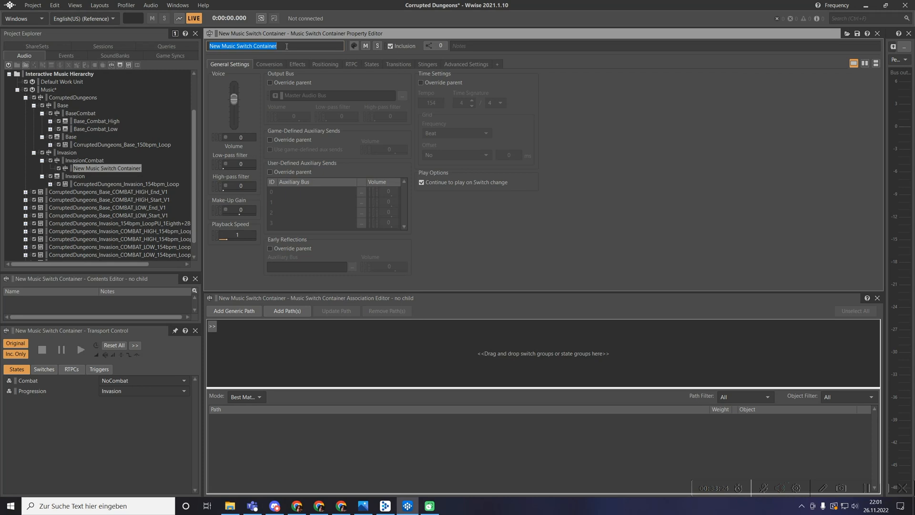
type("InvasionCombat")
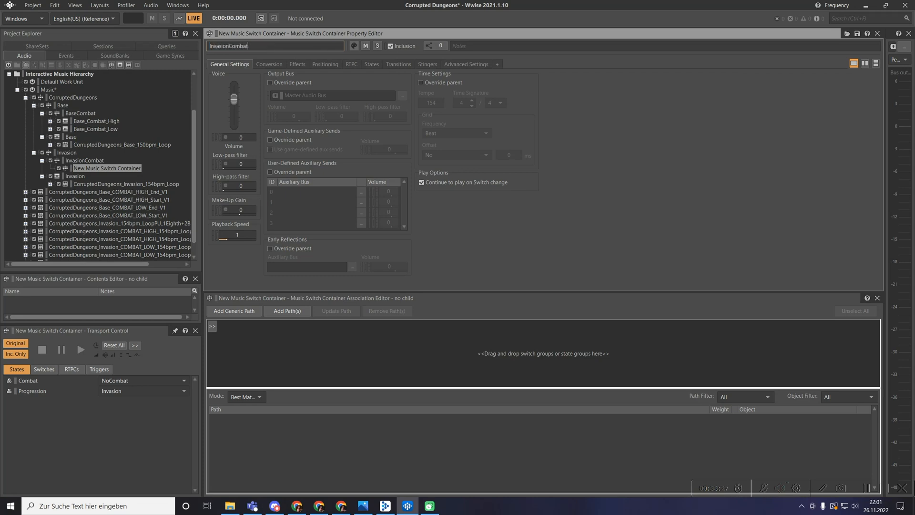
key("Return")
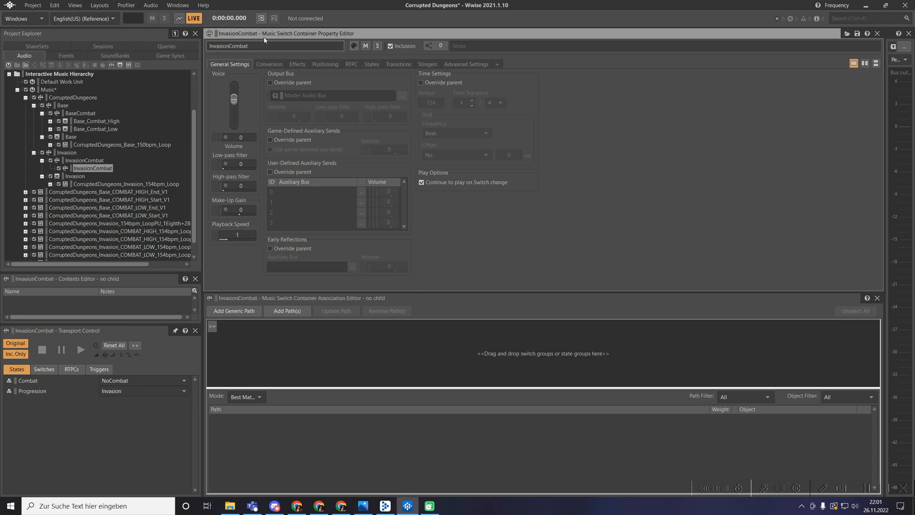
Assign the CombatIntensity state group to the inner InvasionCombat switch container.
left_click(212, 326)
mouse_move(247, 337)
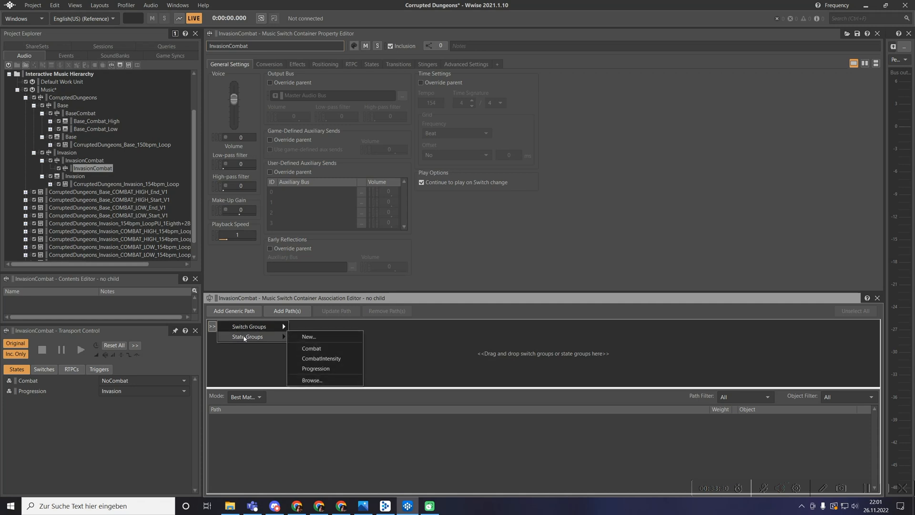
left_click(321, 359)
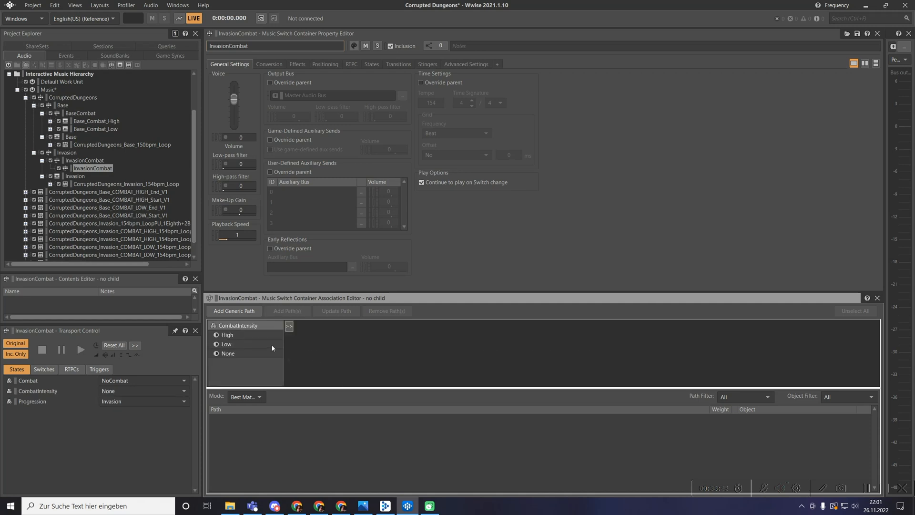
Add a music playlist container inside the inner InvasionCombat switch container and name it Invasion_Combat_High.
left_click(121, 67)
left_click(116, 178)
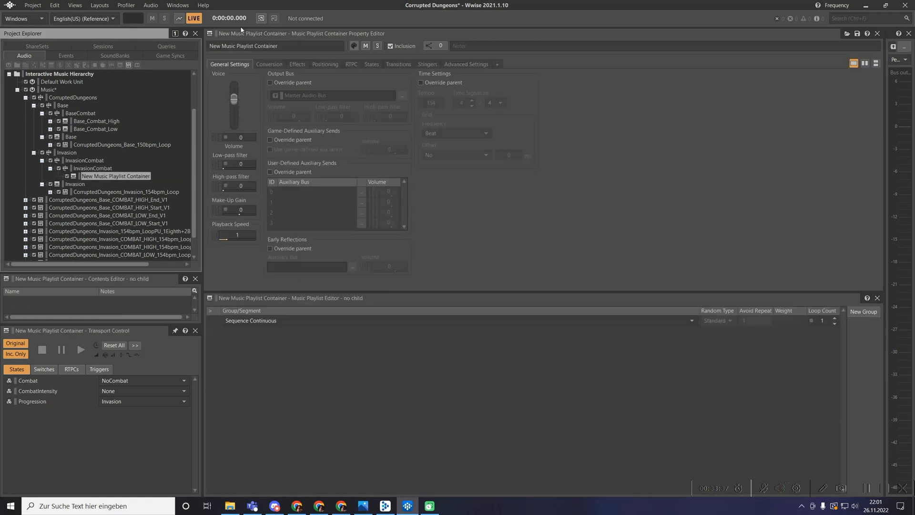
left_click(241, 46)
type("Invasion_Combat_High")
key("Return")
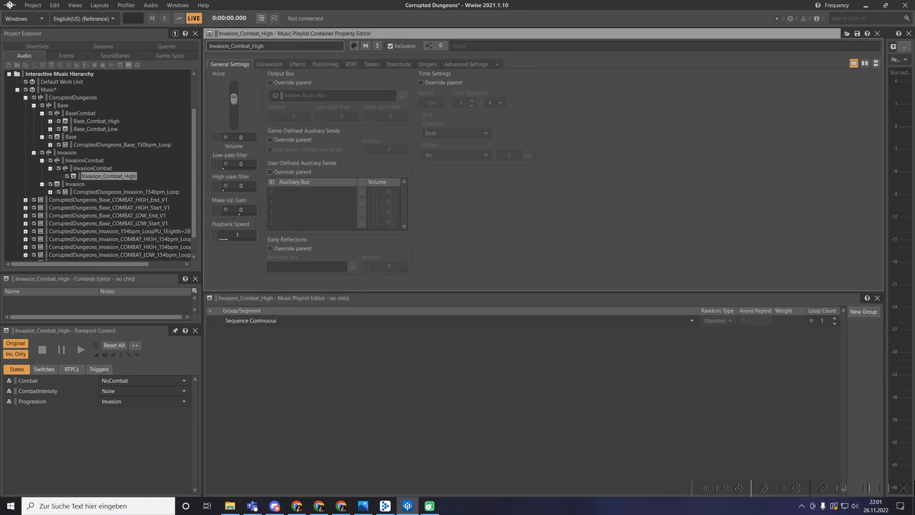
Add a second music playlist container inside the inner InvasionCombat switch container and name it Invasion_Combat_Low.
left_click(86, 169)
left_click(121, 65)
left_click(100, 184)
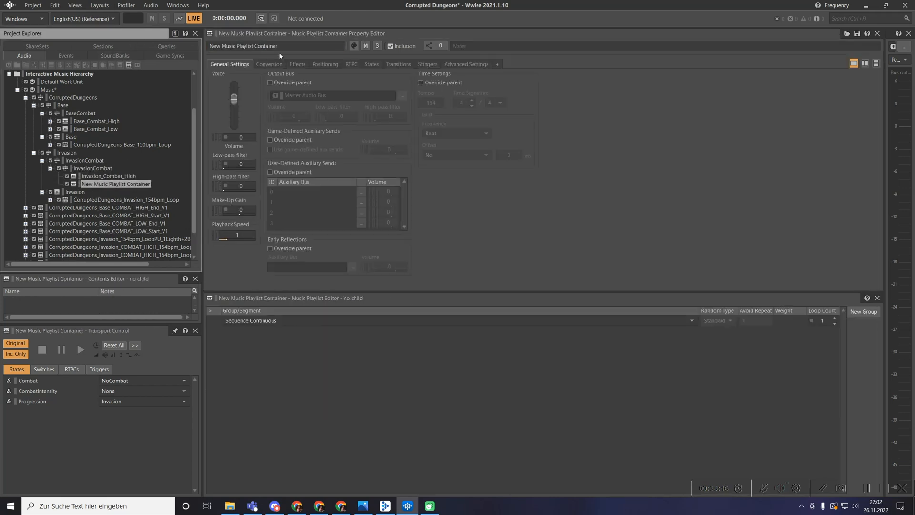
left_click(292, 45)
type("Invasion")
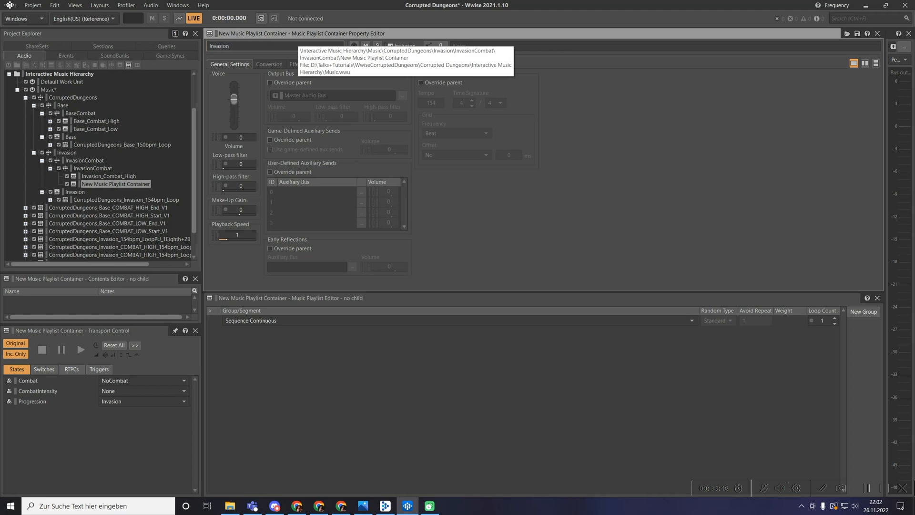
type("CombatLow")
type("_")
type("_")
key("Return")
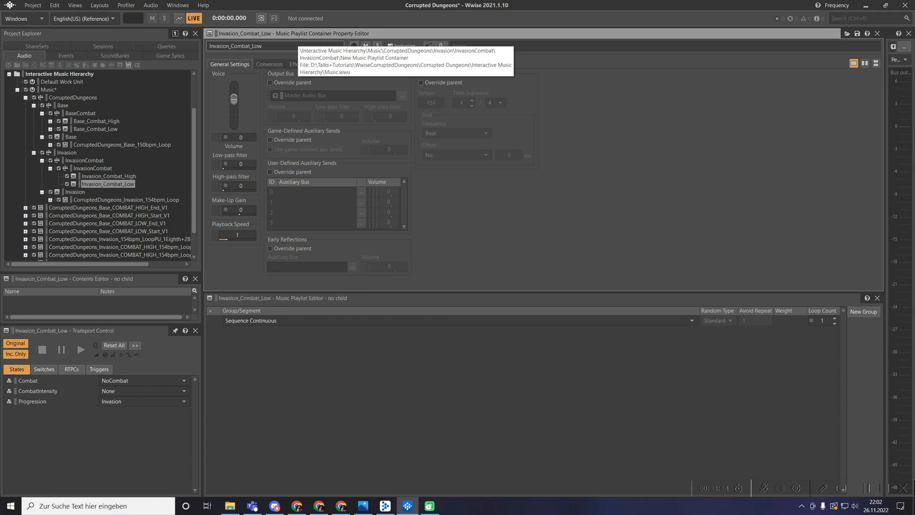
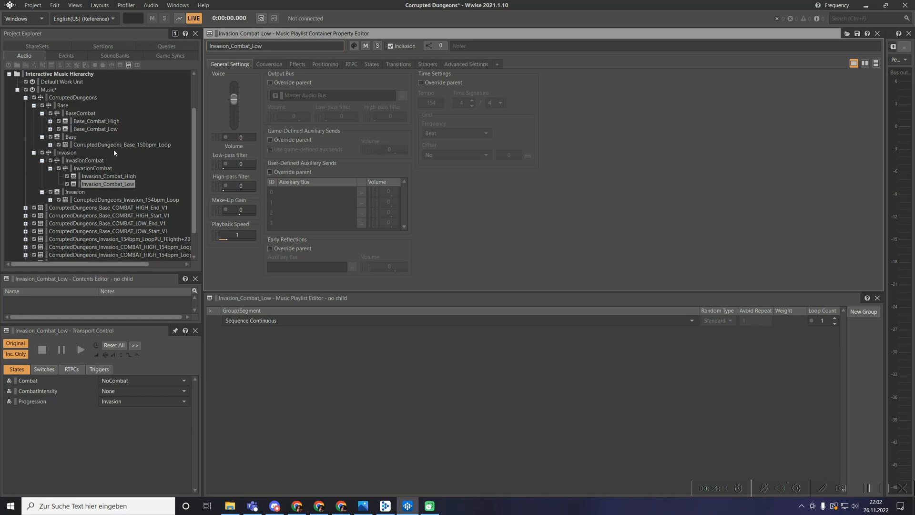
Add the CorruptedDungeons_Invasion_154bpm_Loop segment to the Invasion playlist and set the playlist group's loop count to Infinite.
scroll(115, 151, "down", 2)
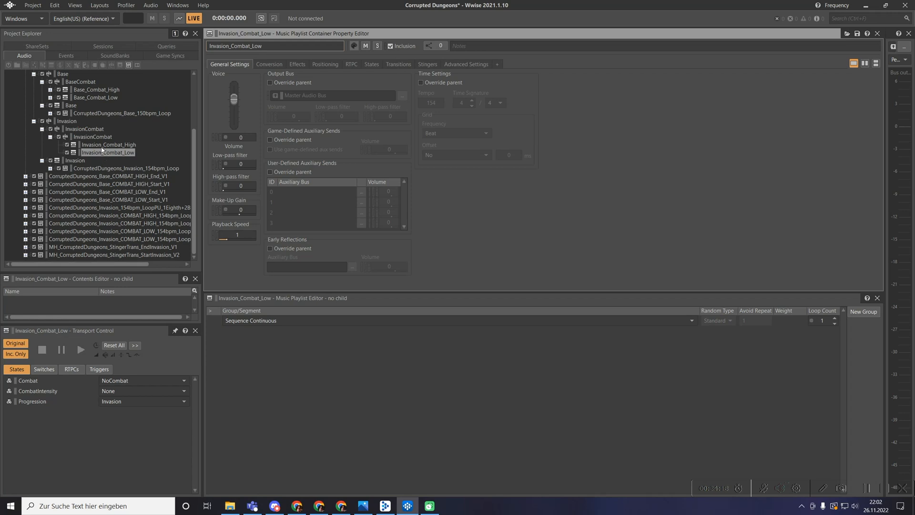
left_click(114, 169)
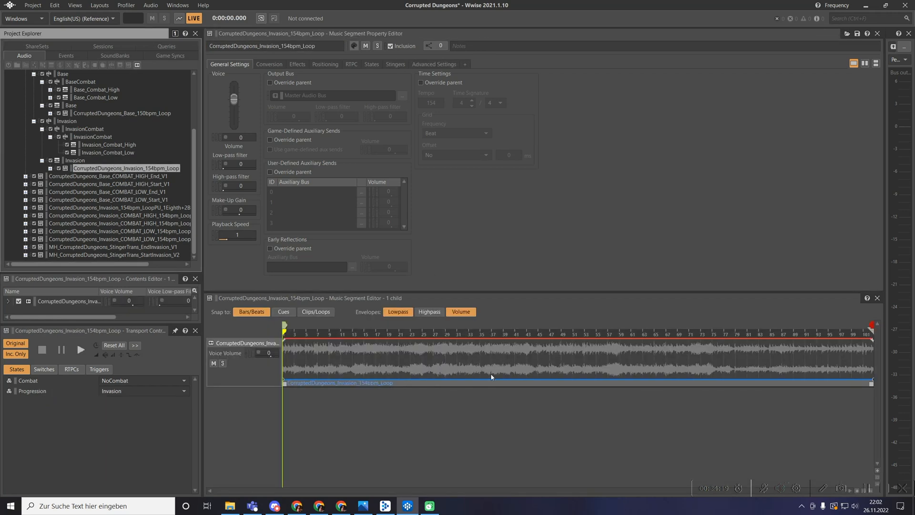
left_click(60, 162)
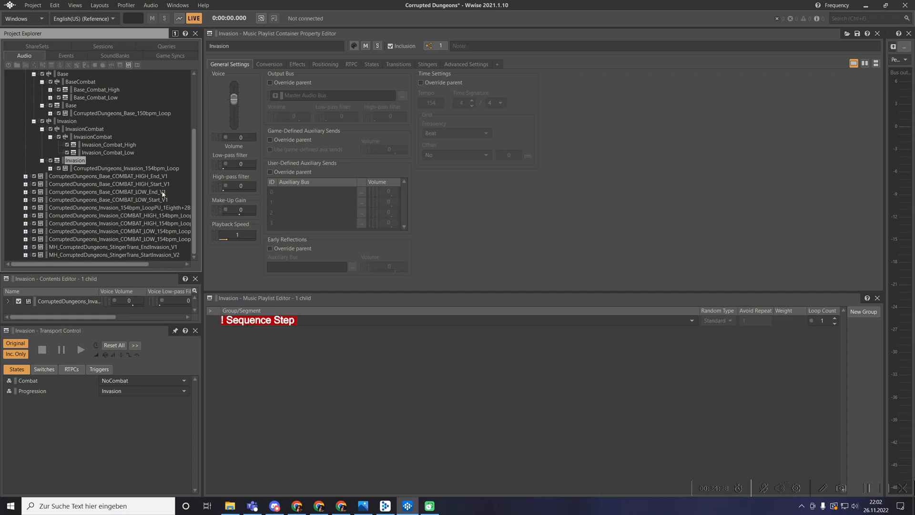
left_click_drag(119, 168, 290, 327)
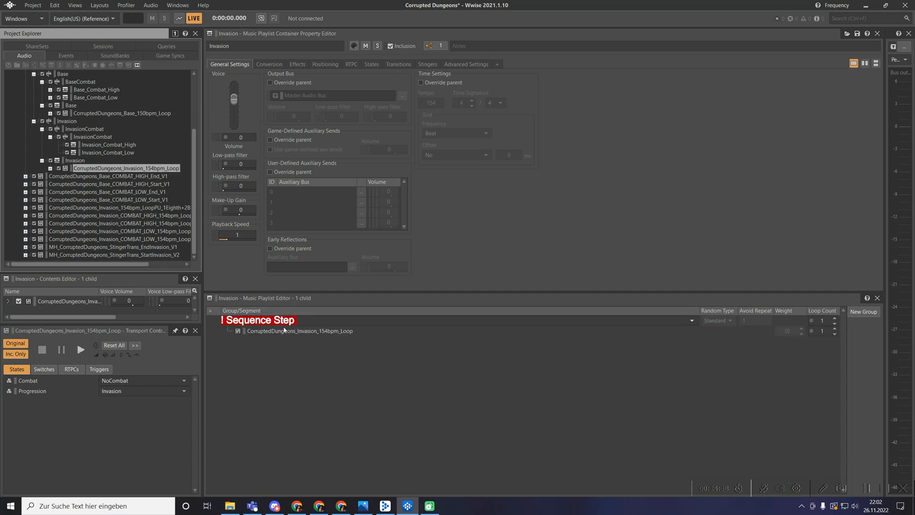
left_click(834, 323)
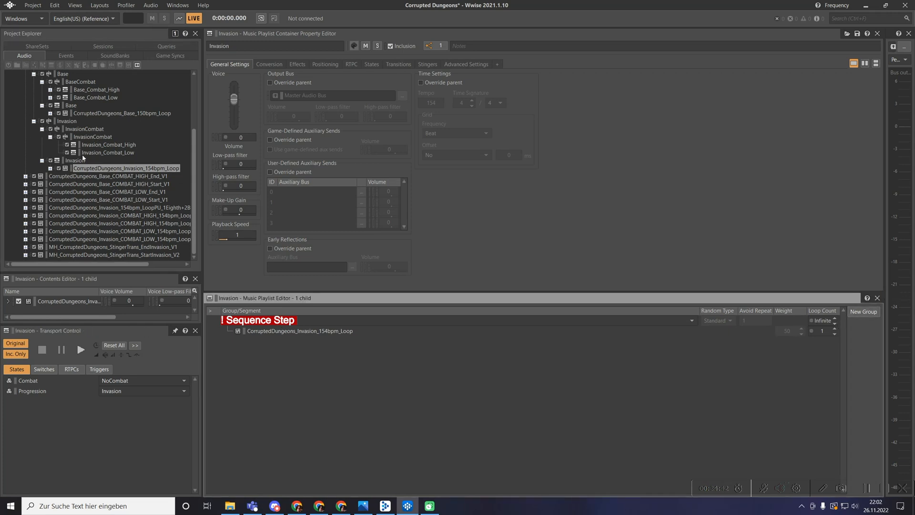
Paste the CorruptedDungeons_Invasion_154bpm_LoopPU_1Eighth+2Bars clip into the Invasion loop segment so that it ends exactly at the entry cue.
left_click(50, 169)
left_click(119, 175)
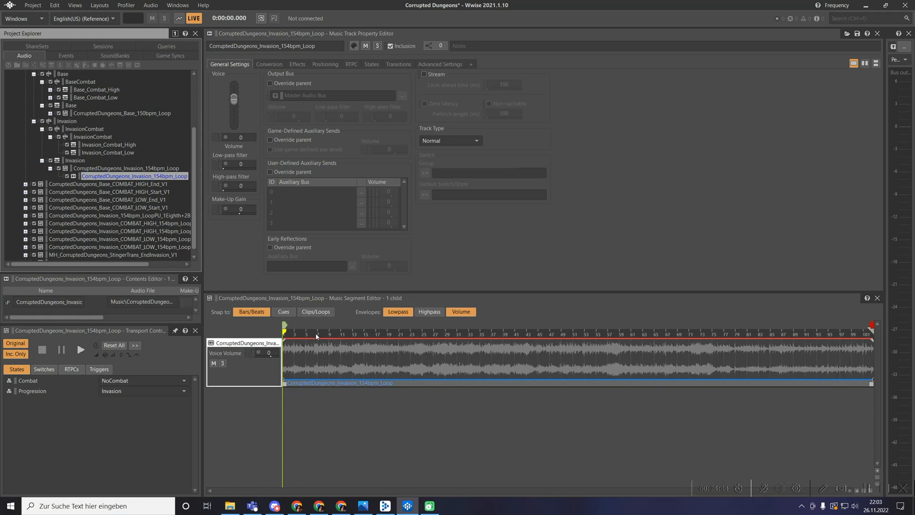
left_click_drag(306, 366, 347, 334)
scroll(102, 212, "down", 1)
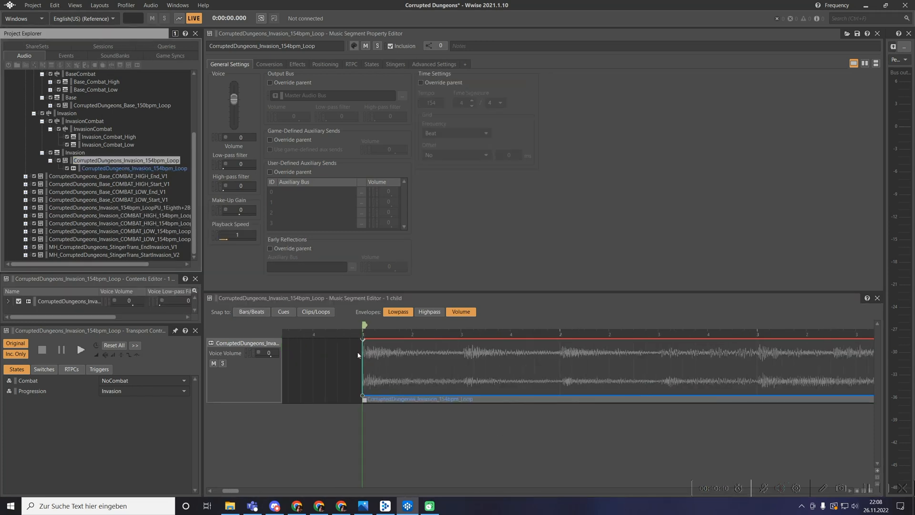
scroll(347, 348, "down", 2)
left_click(291, 334)
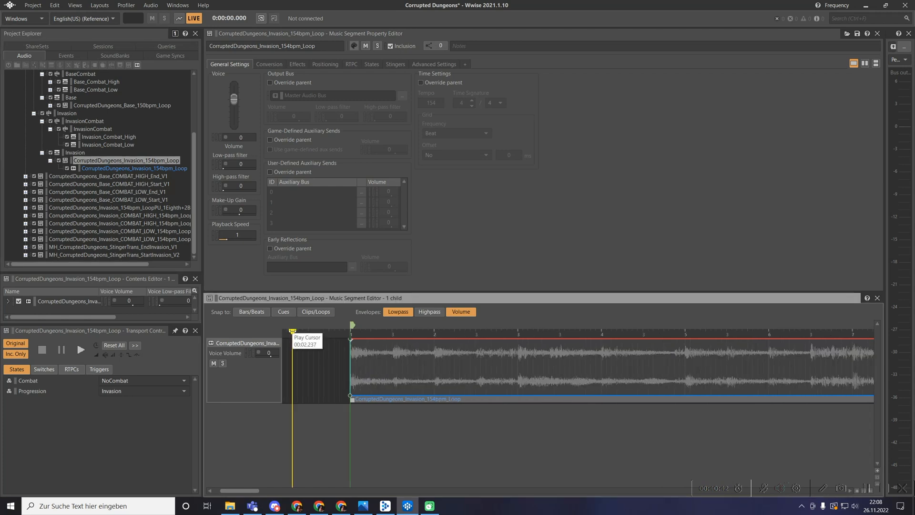
key("ctrl+v")
scroll(368, 368, "left", 5)
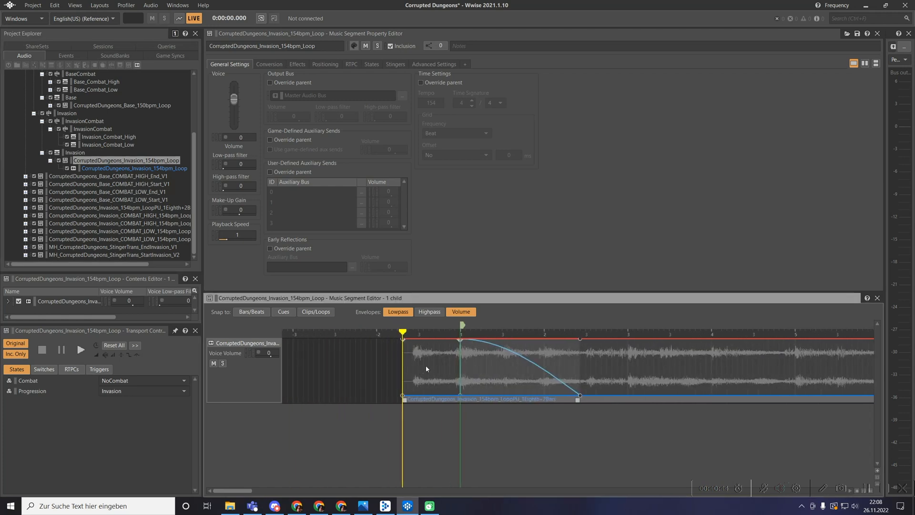
left_click_drag(429, 370, 299, 370)
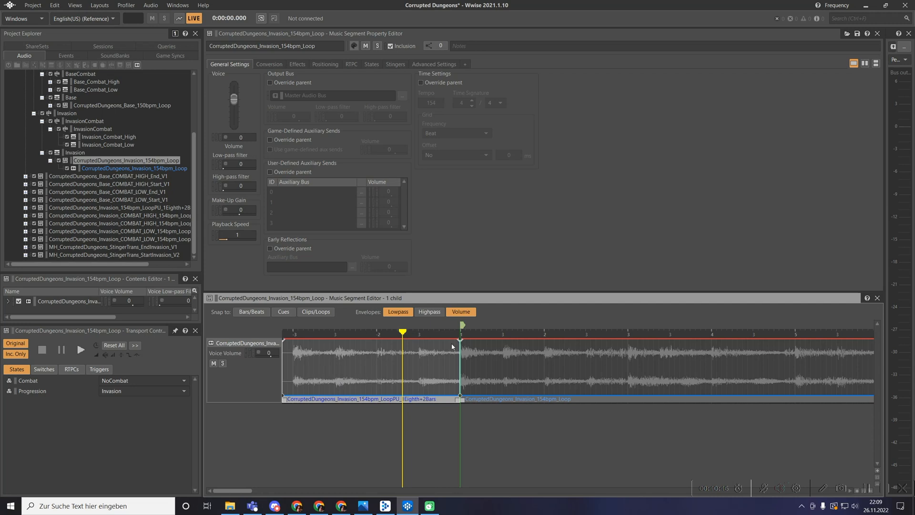
Examine the seam between the pickup and loop clips at the entry cue and play the segment across it.
scroll(461, 357, "up", 3)
scroll(483, 366, "up", 4)
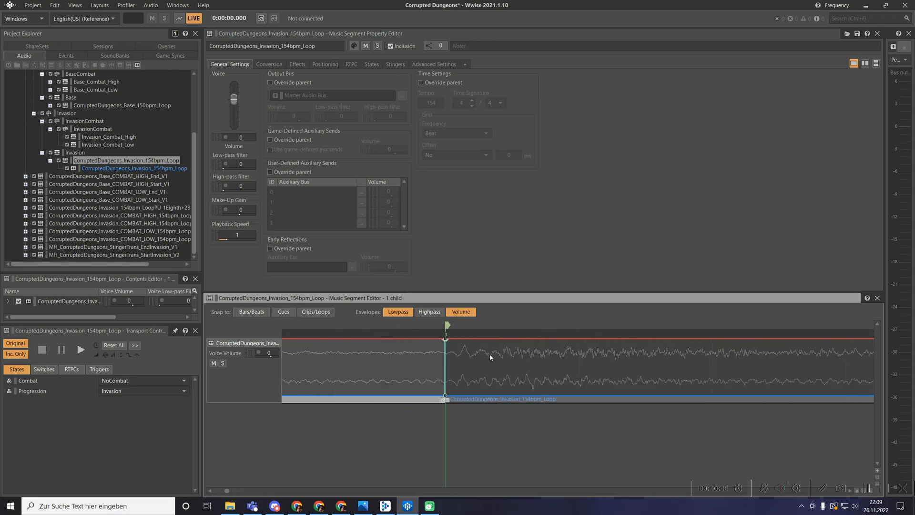
scroll(390, 353, "up", 5)
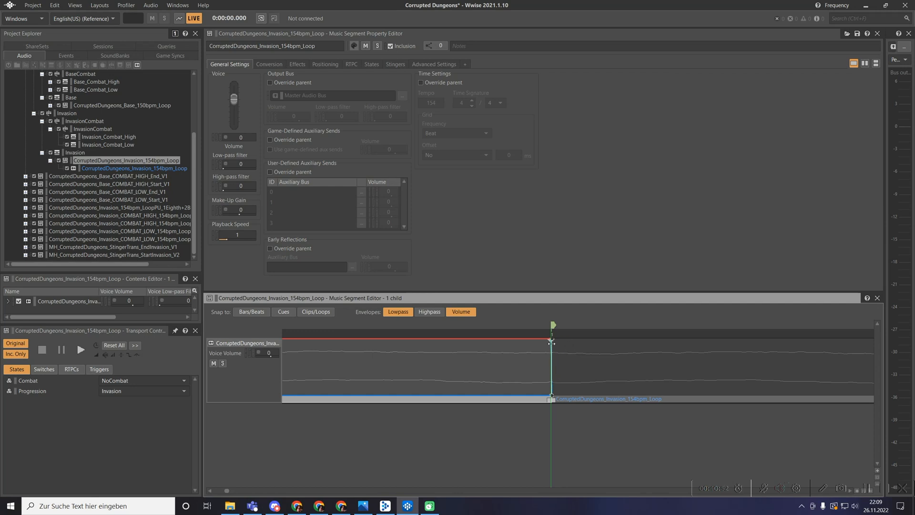
scroll(405, 362, "down", 8)
left_click_drag(339, 332, 131, 331)
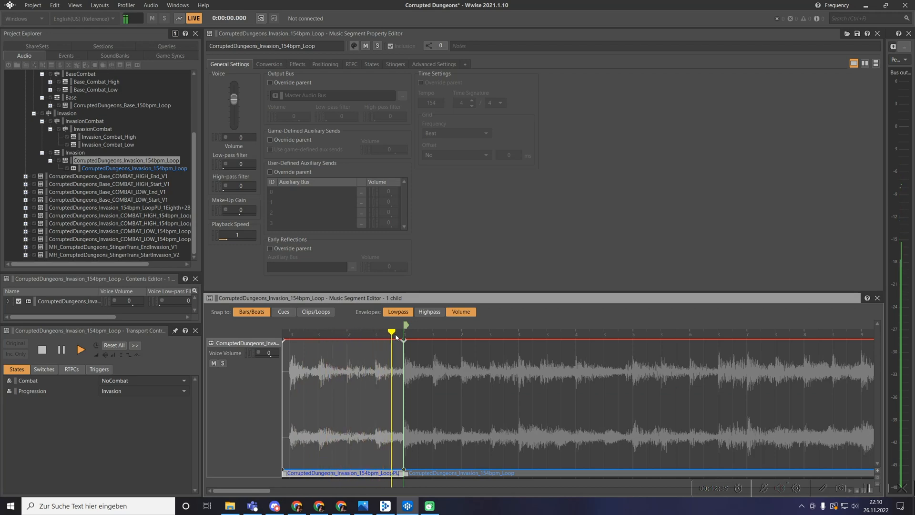
scroll(442, 368, "down", 2)
scroll(441, 368, "down", 5)
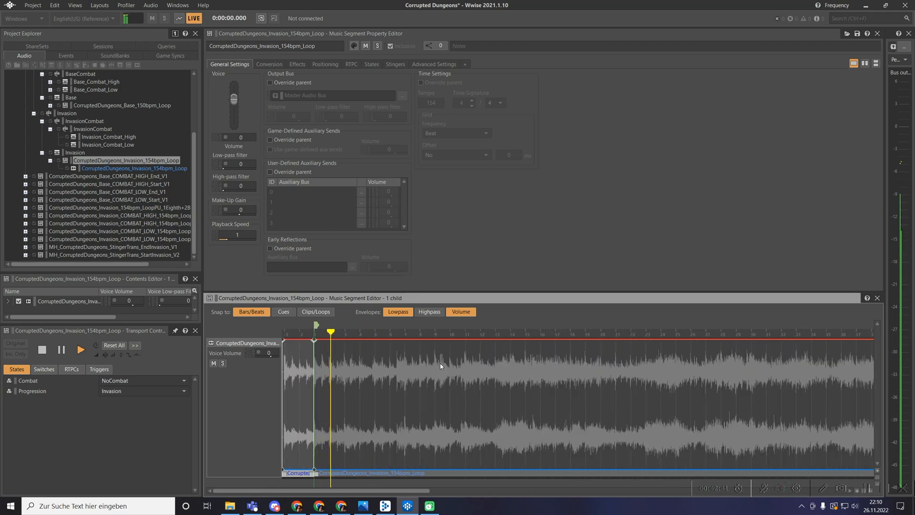
Stop playback and examine where the Invasion loop clip ends relative to the exit cue of the CorruptedDungeons_Invasion_154bpm_Loop segment.
key("space")
scroll(702, 383, "up", 1)
scroll(702, 384, "up", 5)
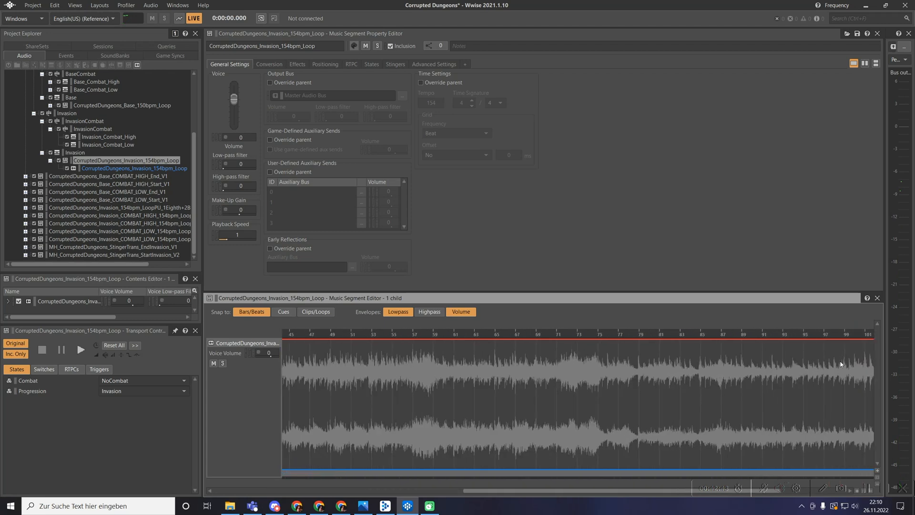
scroll(725, 374, "right", 5)
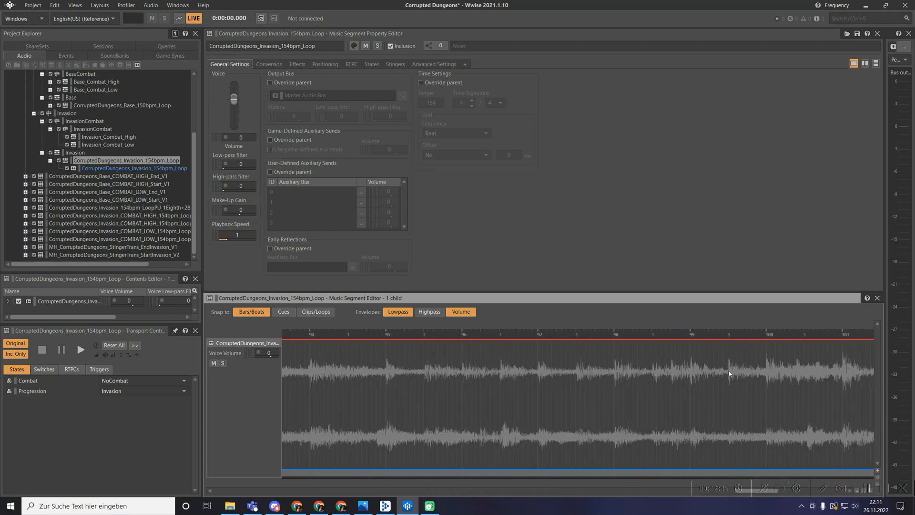
scroll(779, 365, "up", 2)
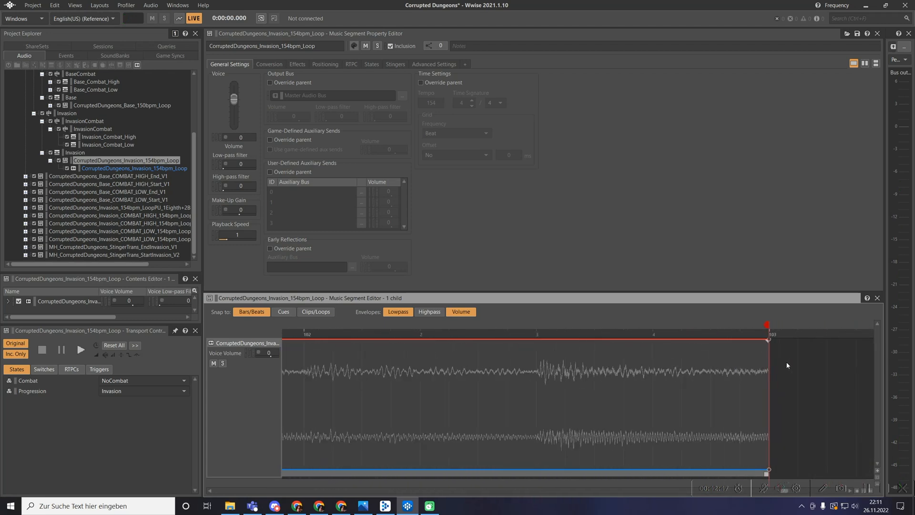
scroll(527, 368, "down", 2)
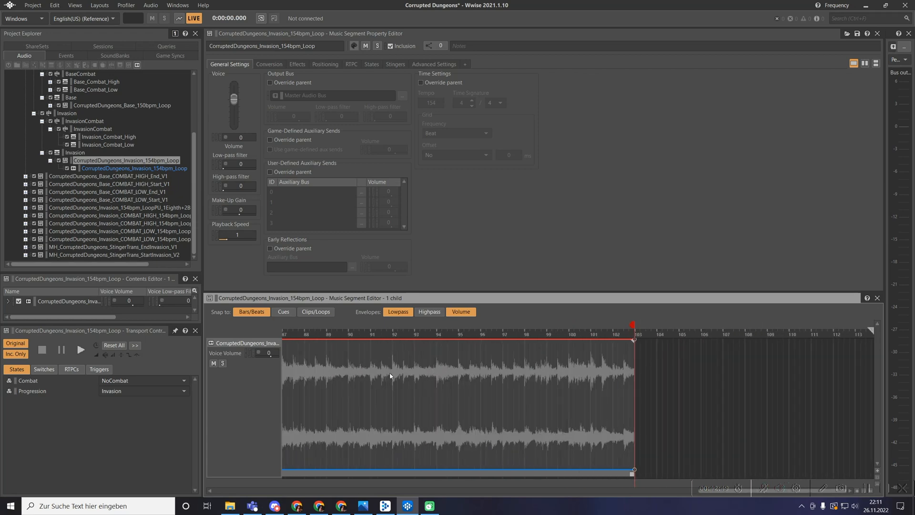
scroll(393, 365, "left", 3)
scroll(373, 376, "down", 4)
scroll(301, 362, "up", 2)
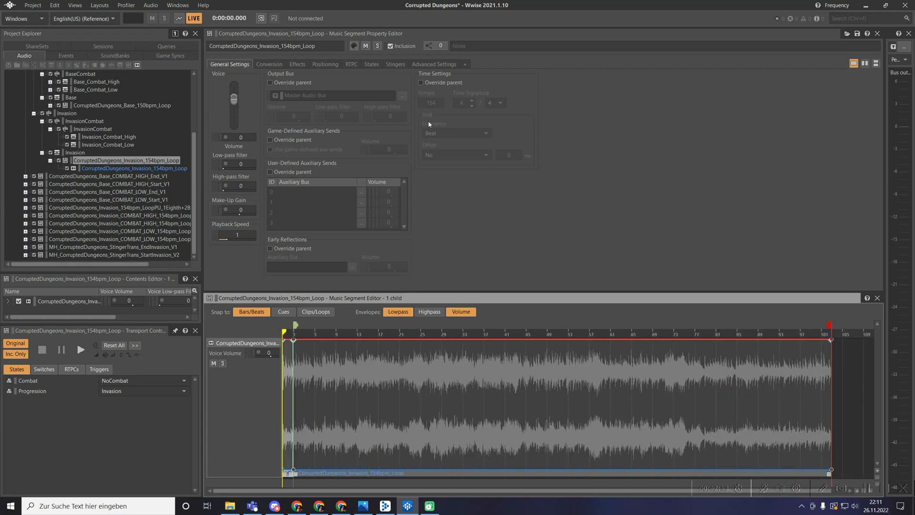
Move the CorruptedDungeons_Invasion_COMBAT_LOW_154bpm_Loop segment into Invasion_Combat_Low and the CorruptedDungeons_Invasion_COMBAT_HIGH_154bpm_LoopPU_1Eighth+2Bars segment into Invasion_Combat_High.
left_click(97, 144)
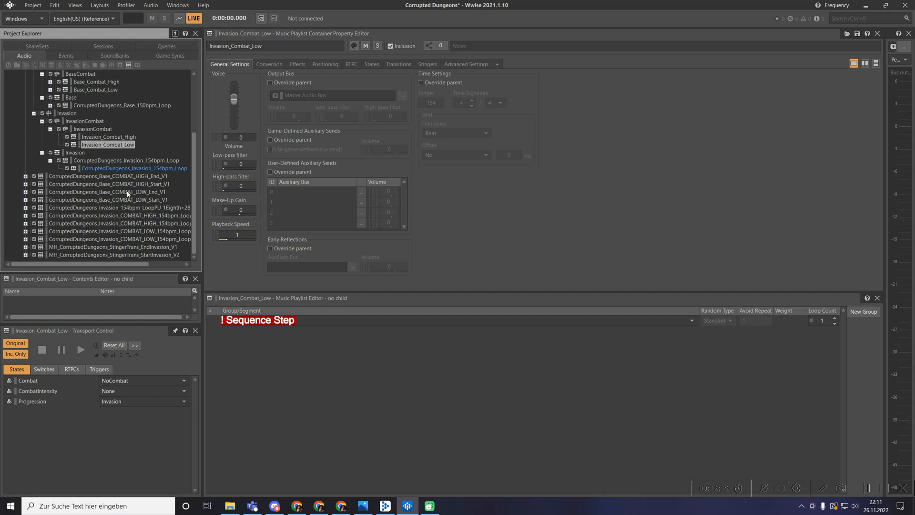
left_click(135, 234)
left_click_drag(117, 148, 117, 149)
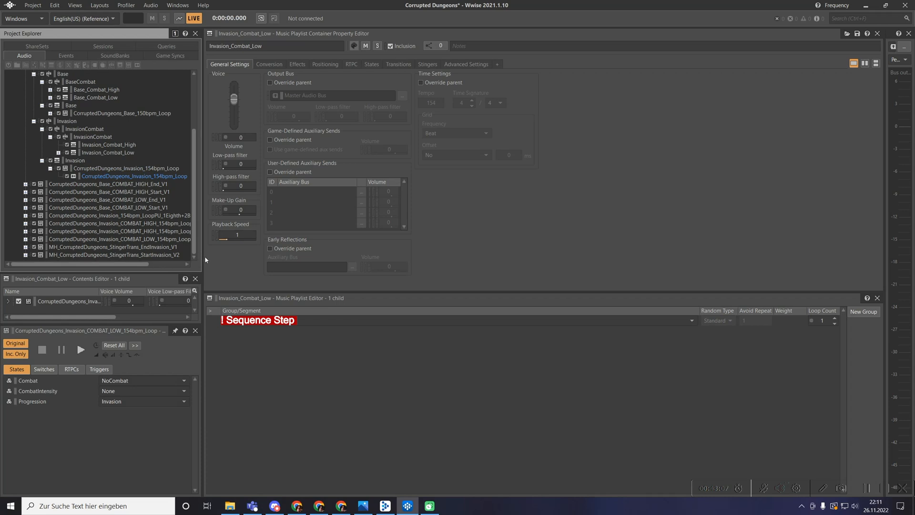
left_click_drag(202, 259, 248, 249)
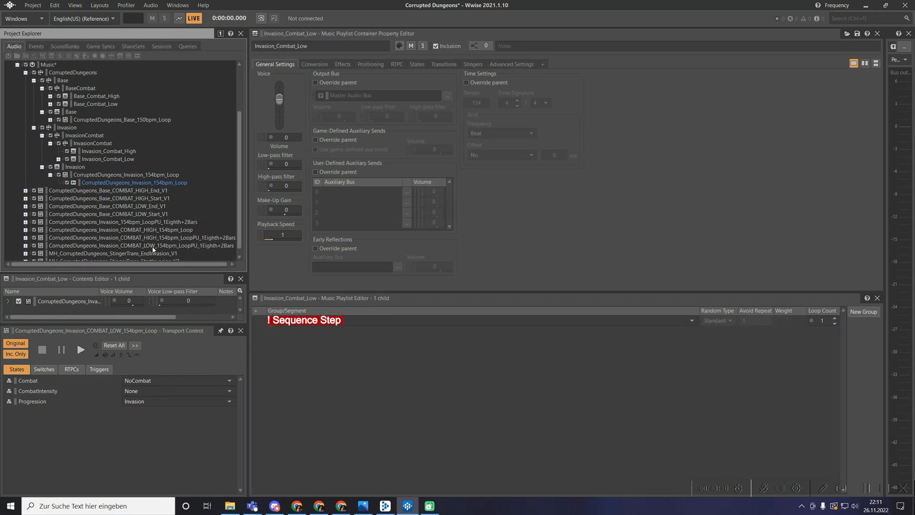
left_click_drag(156, 239, 128, 152)
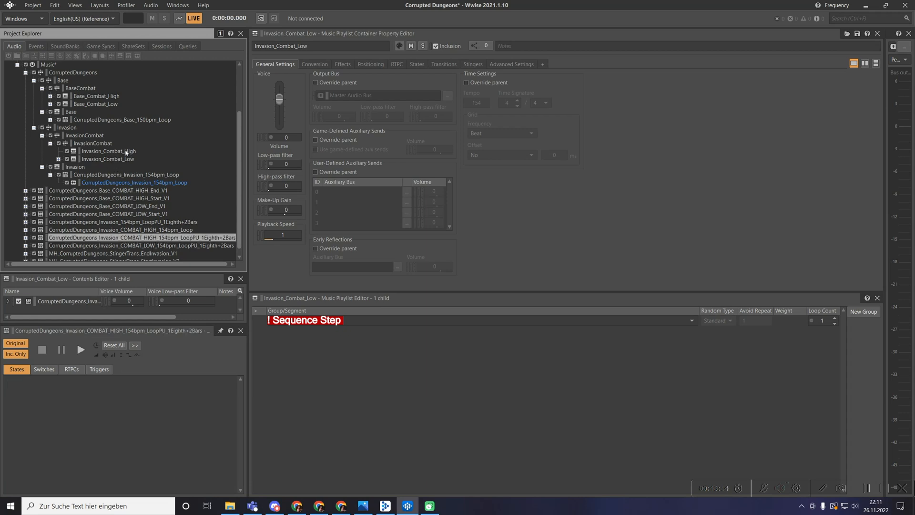
left_click(58, 159)
left_click(58, 151)
Add the CorruptedDungeons_Invasion_COMBAT_LOW_154bpm_Loop segment to the Invasion_Combat_Low playlist and set the group's loop count to Infinite.
left_click(102, 168)
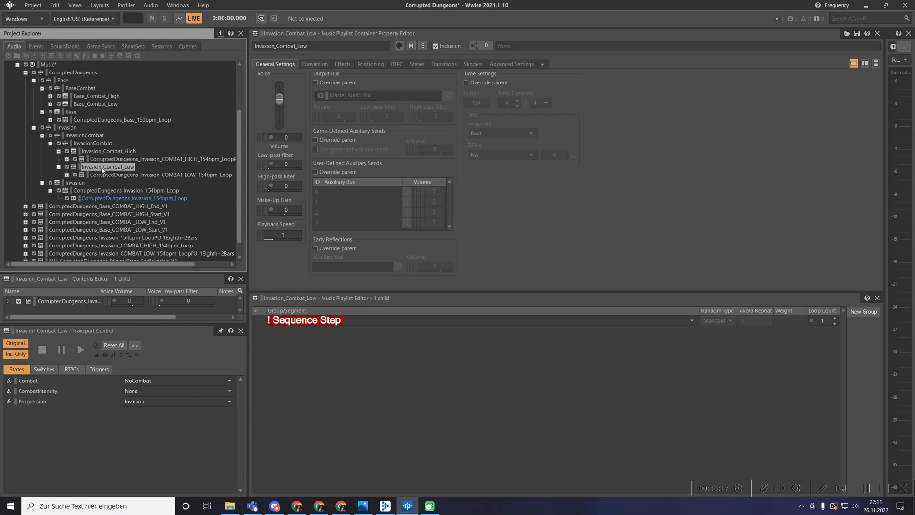
left_click_drag(103, 177, 297, 326)
left_click_drag(127, 177, 485, 338)
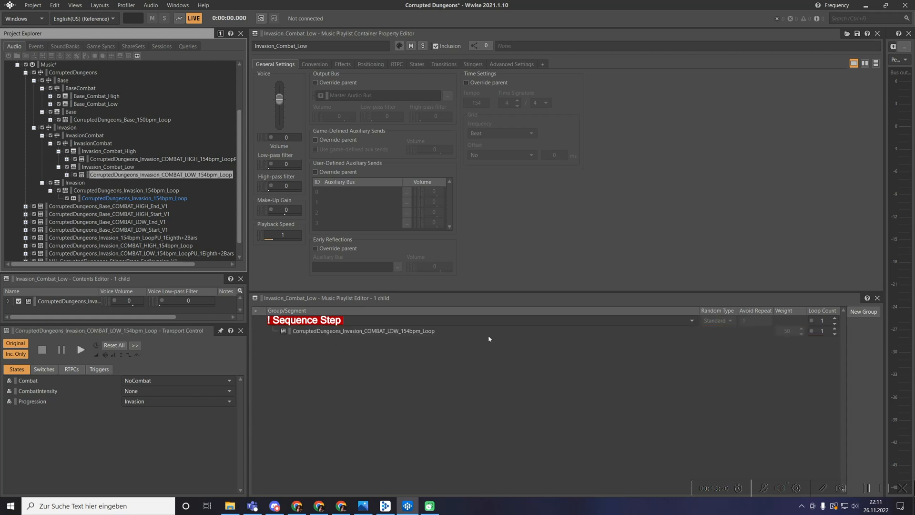
left_click(835, 324)
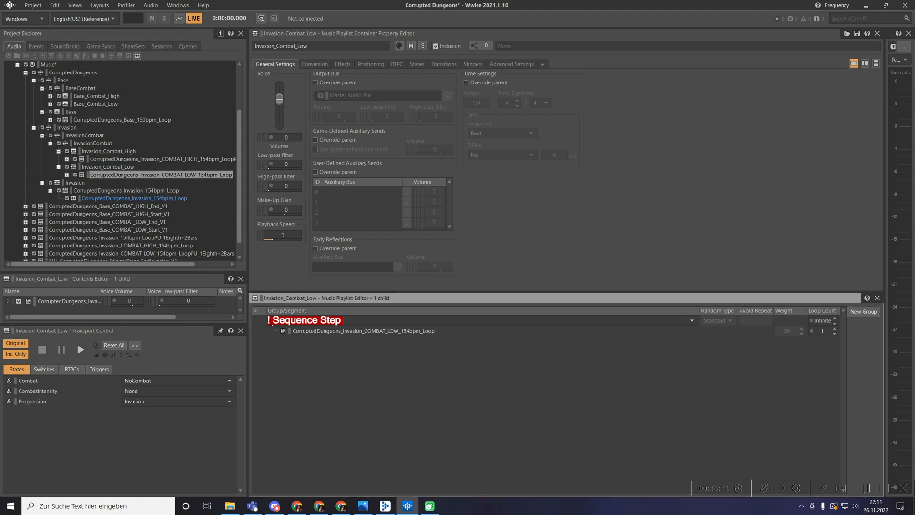
Add the CorruptedDungeons_Invasion_COMBAT_HIGH_154bpm_LoopPU_1Eighth+2Bars segment to the Invasion_Combat_High playlist and set the group's loop count to Infinite.
left_click(108, 151)
left_click_drag(143, 158, 390, 360)
left_click(834, 324)
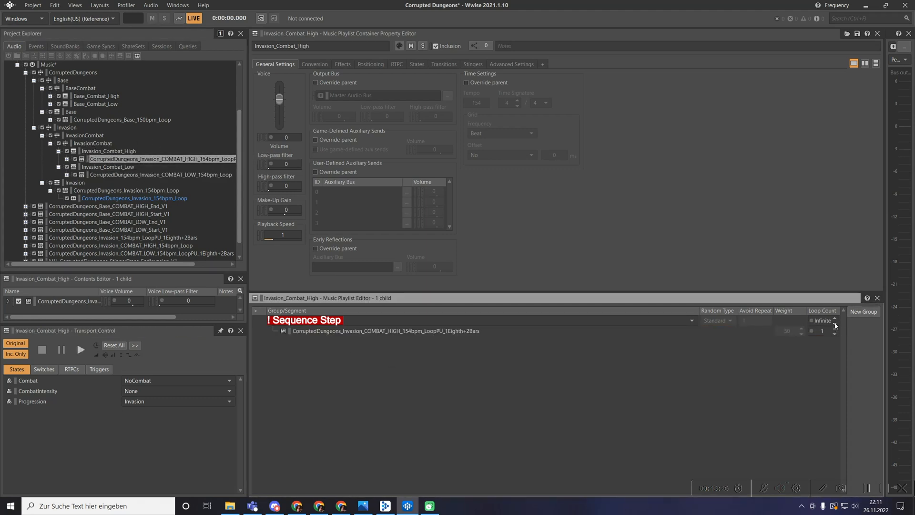
left_click(124, 174)
scroll(108, 226, "down", 1)
left_click(108, 223)
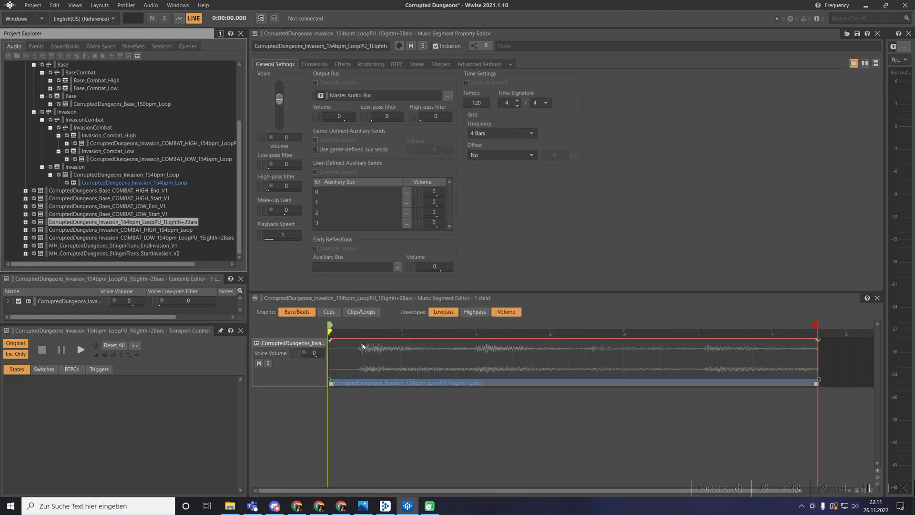
left_click(169, 159)
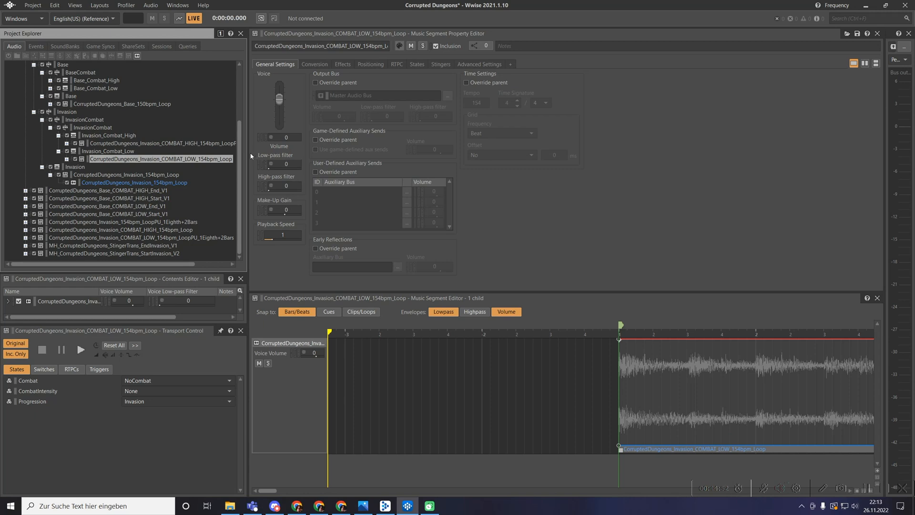
Move the CorruptedDungeons_Invasion_COMBAT_HIGH_154bpm_Loop segment into the Invasion_Combat_High playlist container.
left_click_drag(251, 156, 342, 155)
left_click(165, 150)
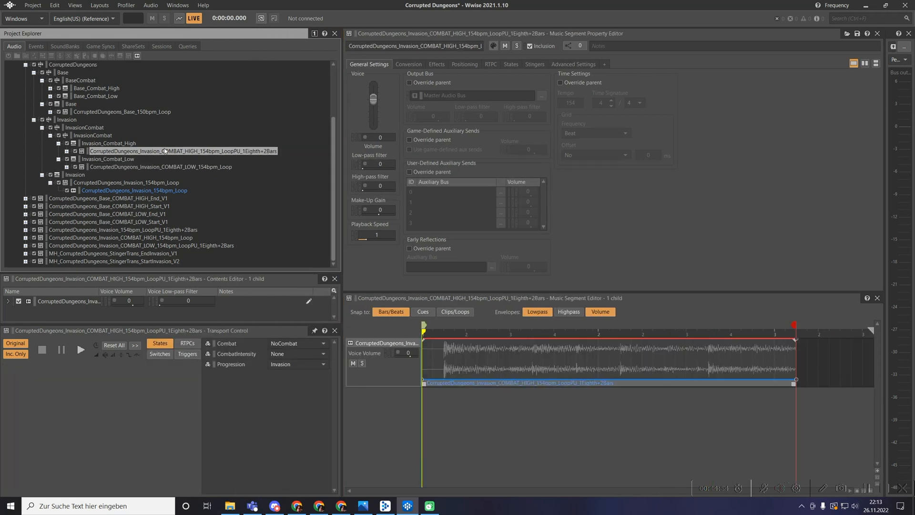
left_click_drag(149, 237, 124, 146)
Replace the pickup segment in the Invasion_Combat_High playlist with the CorruptedDungeons_Invasion_COMBAT_HIGH_154bpm_Loop segment.
left_click(109, 143)
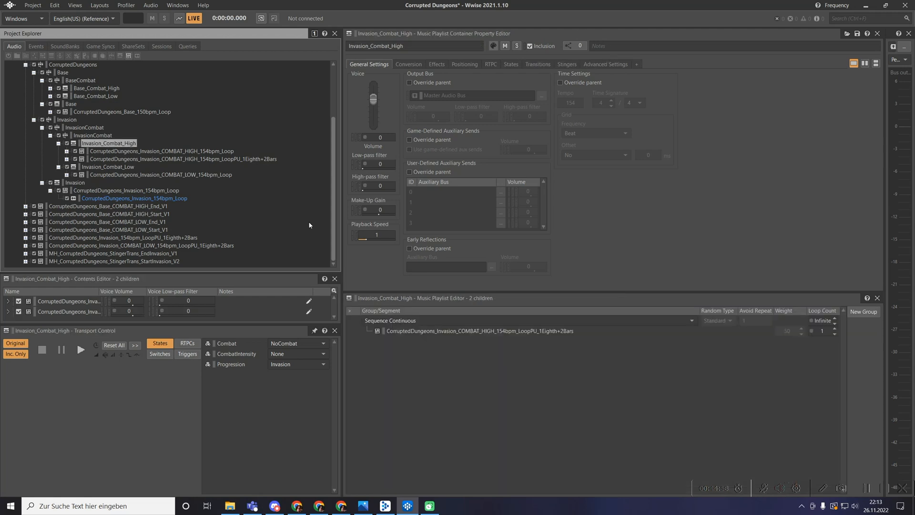
left_click(398, 333)
key("Delete")
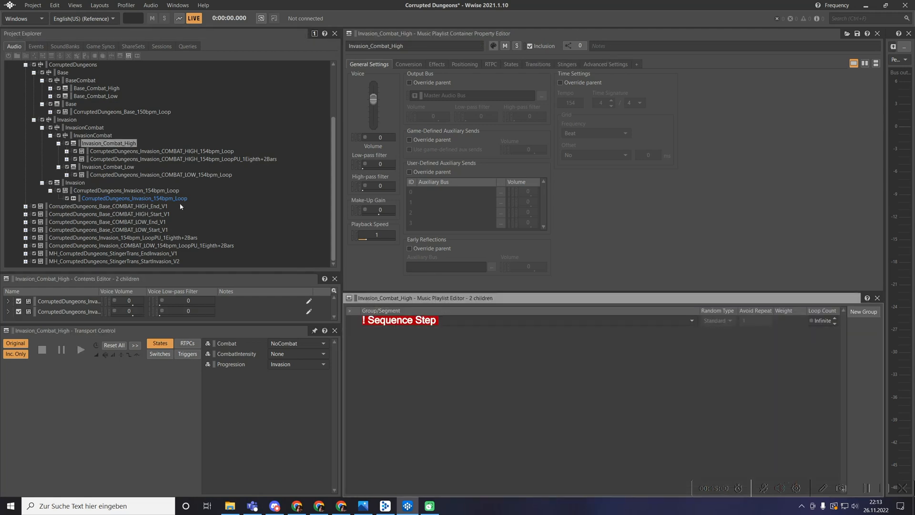
left_click_drag(139, 150, 427, 337)
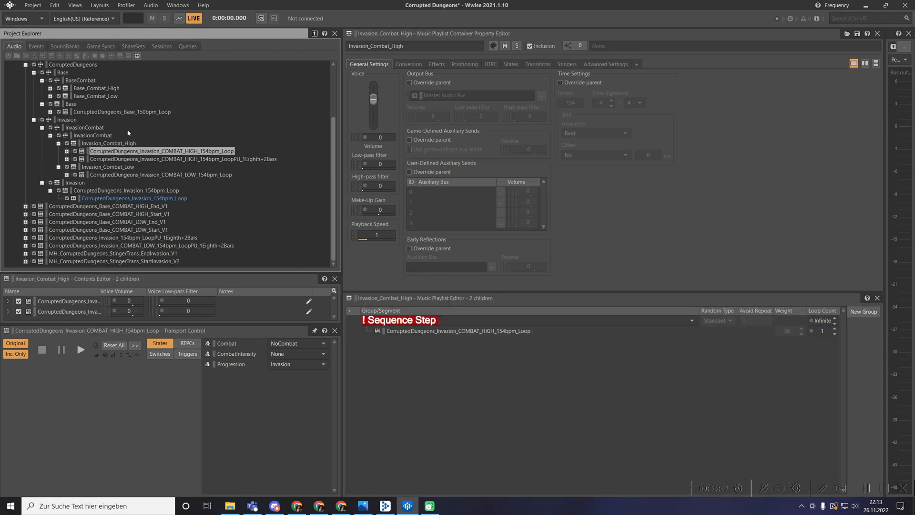
Copy the COMBAT_HIGH LoopPU_1Eighth+2Bars clip into the CorruptedDungeons_Invasion_COMBAT_HIGH_154bpm_Loop segment and align its end with the entry cue.
left_click(171, 159)
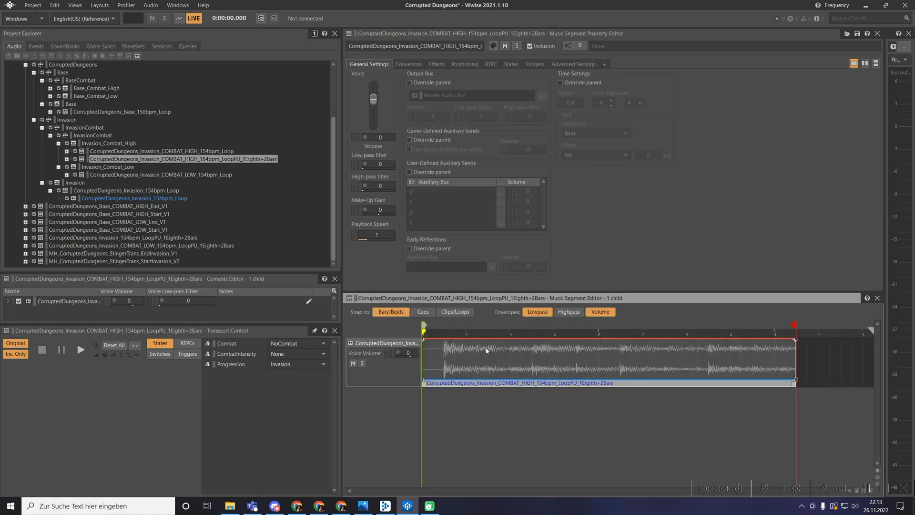
key("Up")
left_click(445, 331)
key("ctrl+v")
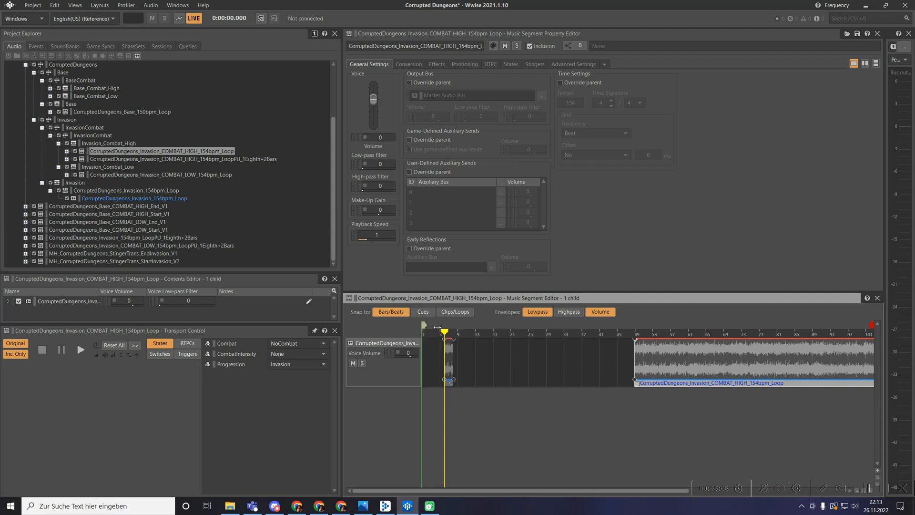
scroll(620, 352, "up", 3)
scroll(619, 353, "left", 2)
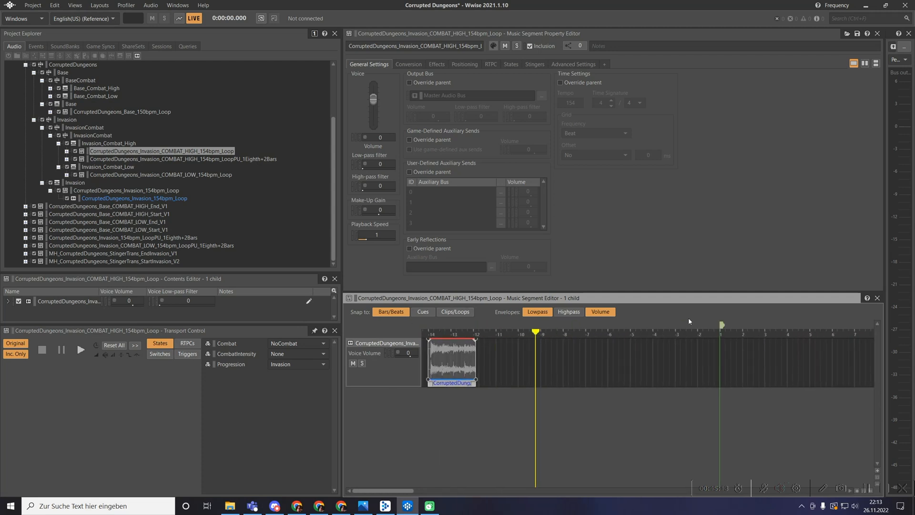
left_click_drag(478, 353, 712, 362)
scroll(640, 371, "up", 4)
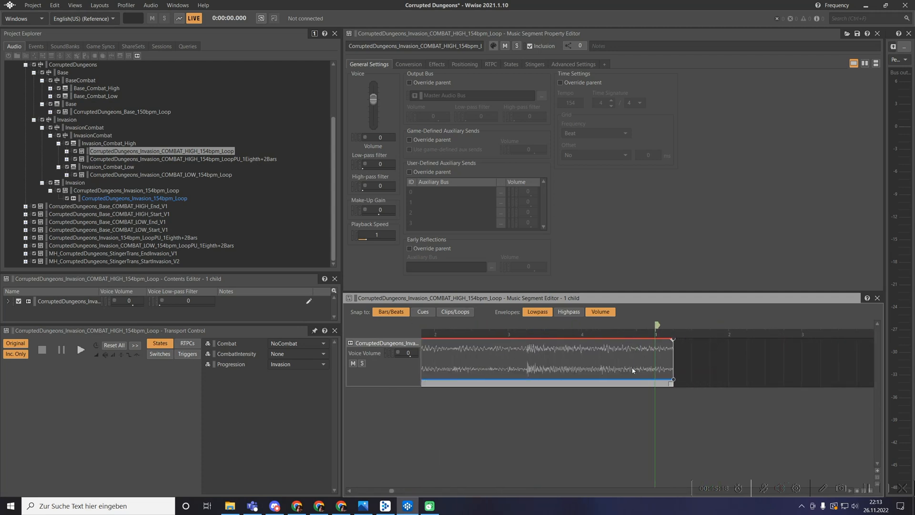
left_click_drag(641, 371, 615, 371)
Move the CorruptedDungeons_Invasion_COMBAT_HIGH_154bpm_Loop clip so that it starts at the entry cue, directly after the pickup clip.
scroll(548, 353, "down", 5)
left_click(443, 331)
left_click(423, 331)
scroll(715, 370, "down", 6)
left_click_drag(739, 371, 504, 365)
Play the COMBAT_HIGH loop segment across the entry cue and examine the seam between the pickup and loop clips.
scroll(796, 349, "right", 5)
scroll(796, 349, "up", 5)
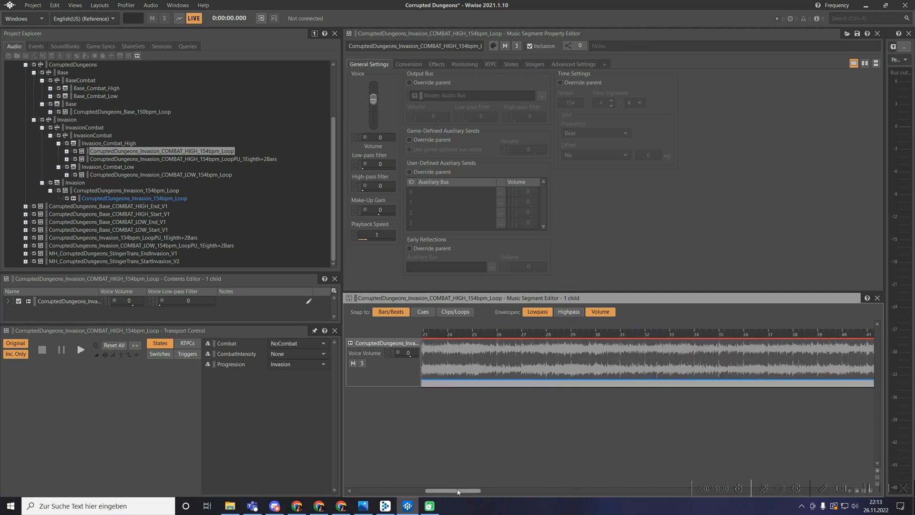
left_click_drag(459, 491, 386, 491)
key("space")
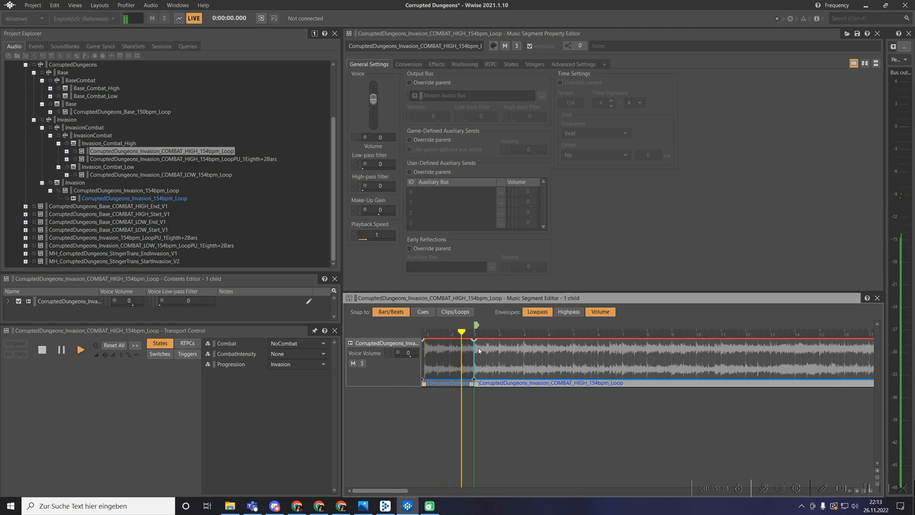
scroll(474, 350, "up", 4)
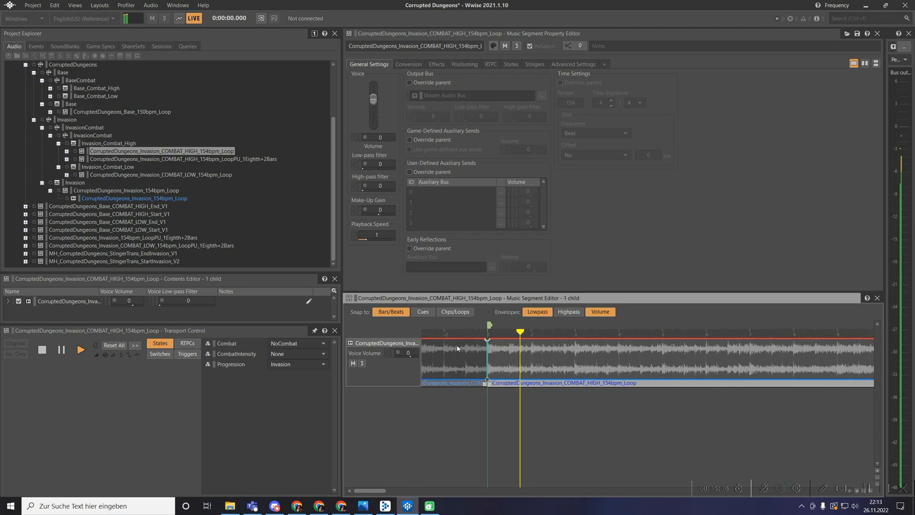
scroll(473, 350, "up", 6)
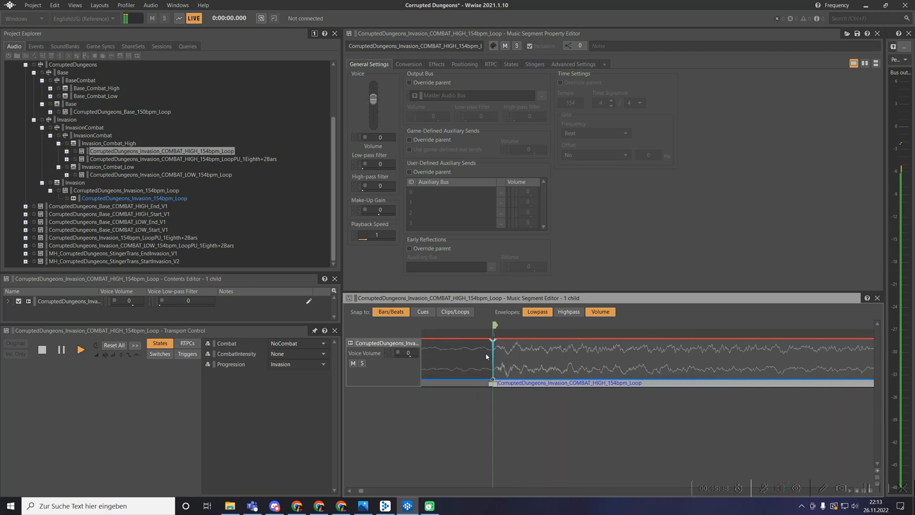
key("space")
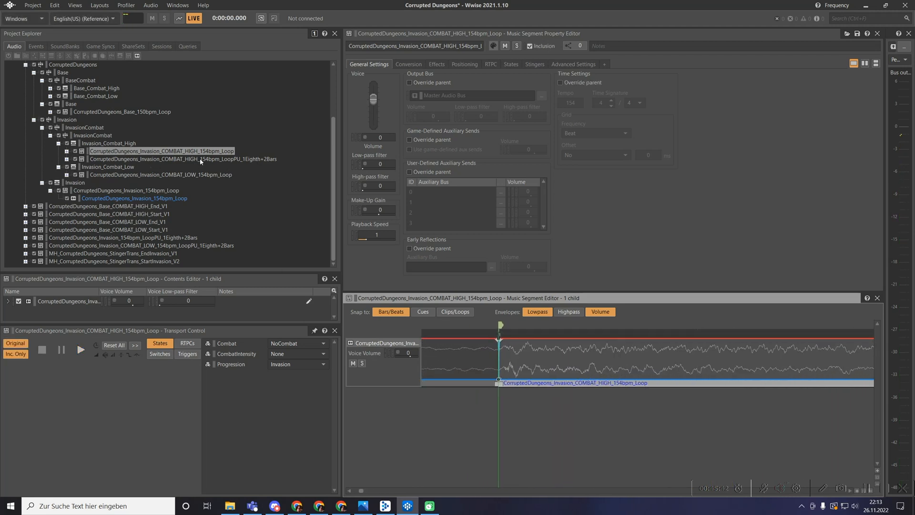
Delete the leftover COMBAT_HIGH pickup segment from Invasion_Combat_High and the leftover CorruptedDungeons_Invasion_154bpm_LoopPU_1Eighth+2Bars segment.
left_click(201, 161)
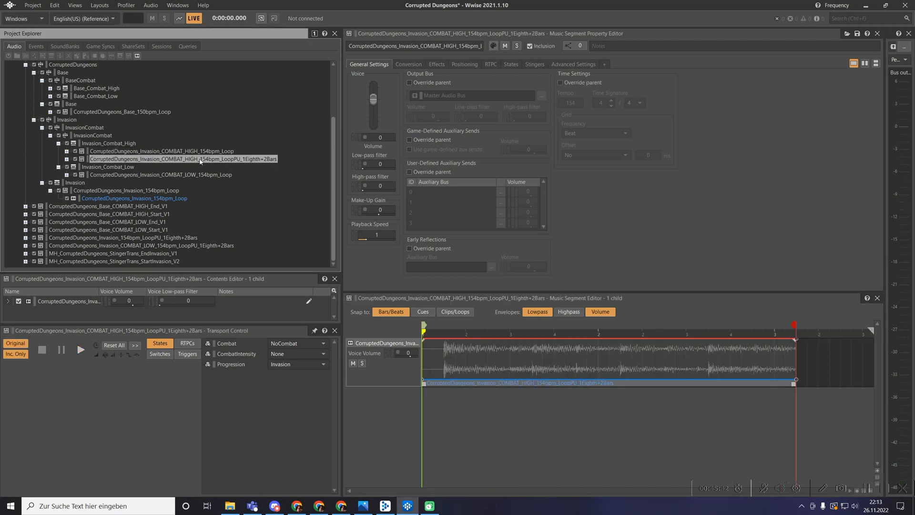
key("Delete")
left_click(106, 151)
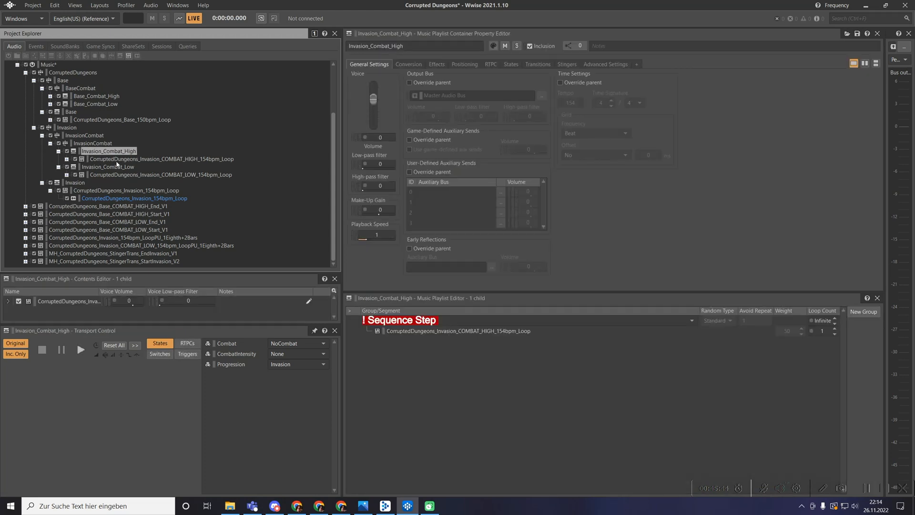
left_click(115, 174)
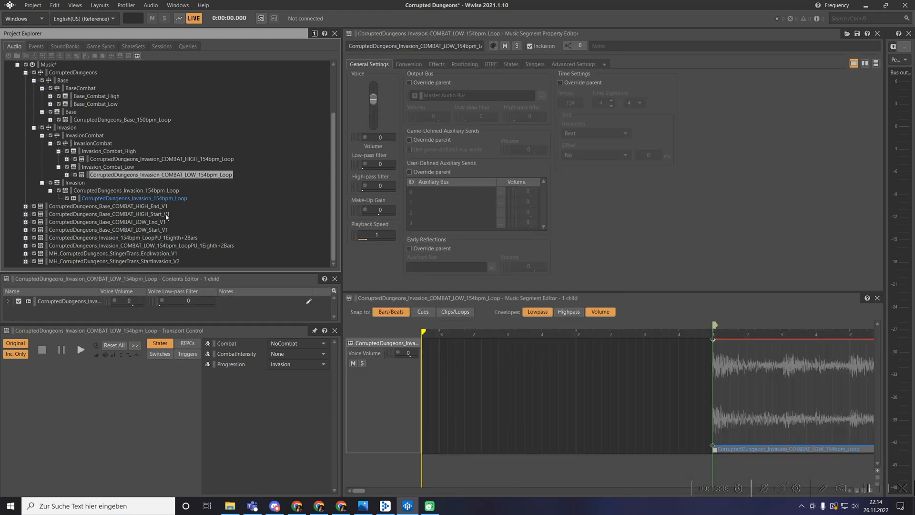
left_click(170, 238)
key("Delete")
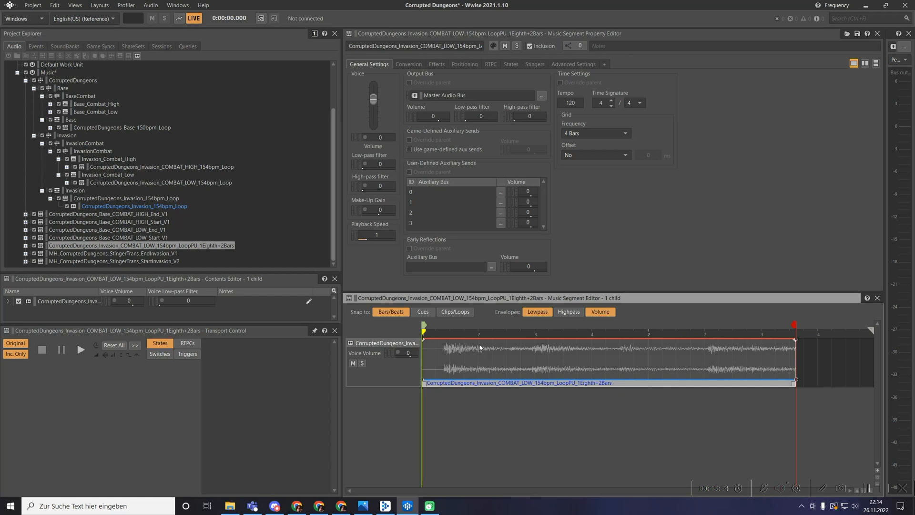
Paste the COMBAT_LOW LoopPU_1Eighth+2Bars clip into the CorruptedDungeons_Invasion_COMBAT_LOW_154bpm_Loop segment so that it ends at the entry cue.
left_click(184, 182)
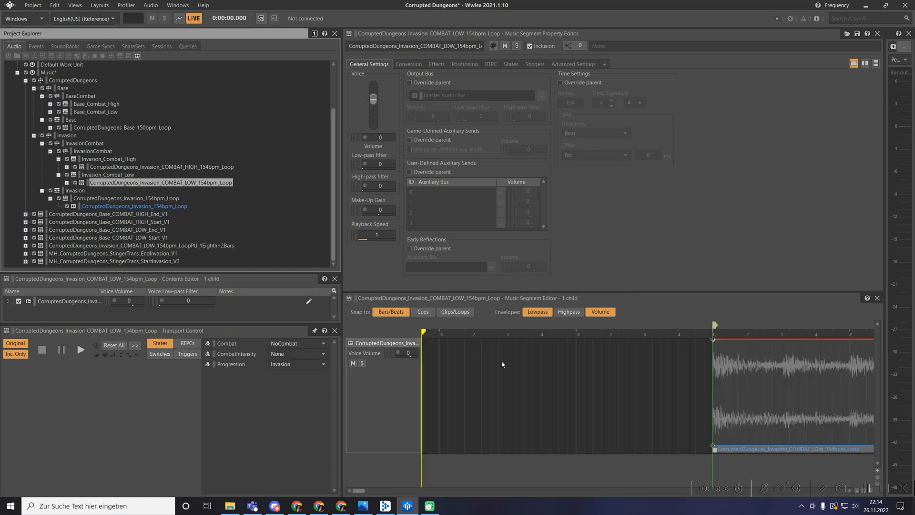
left_click(467, 333)
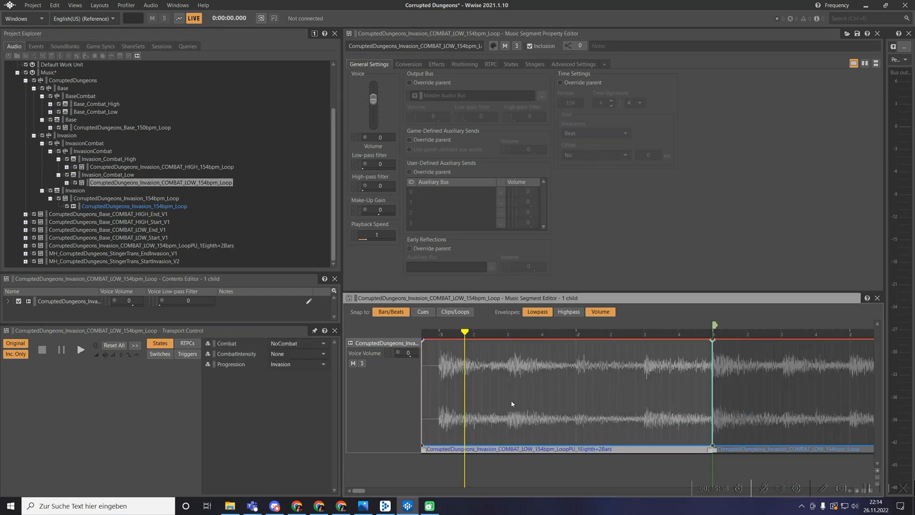
left_click(438, 335)
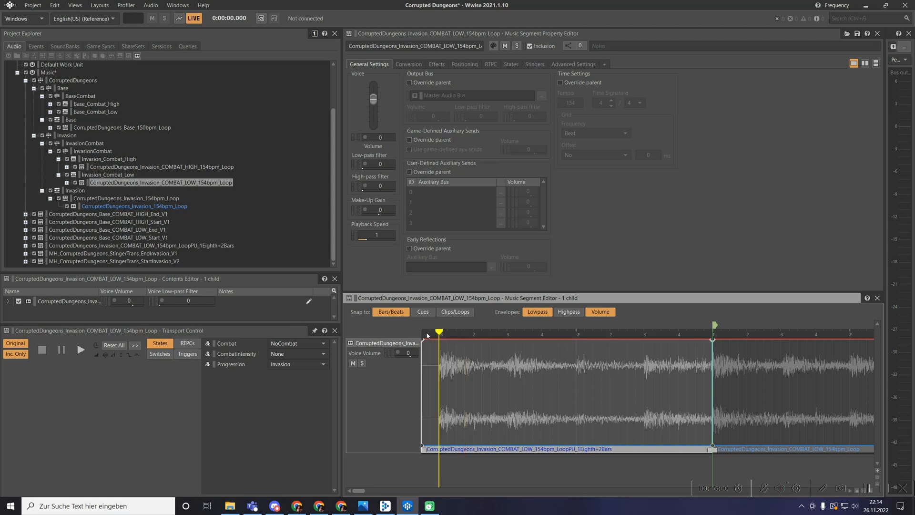
Play the COMBAT_LOW loop segment across the entry cue and examine the pickup-to-loop seam and the end of the loop.
left_click_drag(442, 335, 377, 332)
key("space")
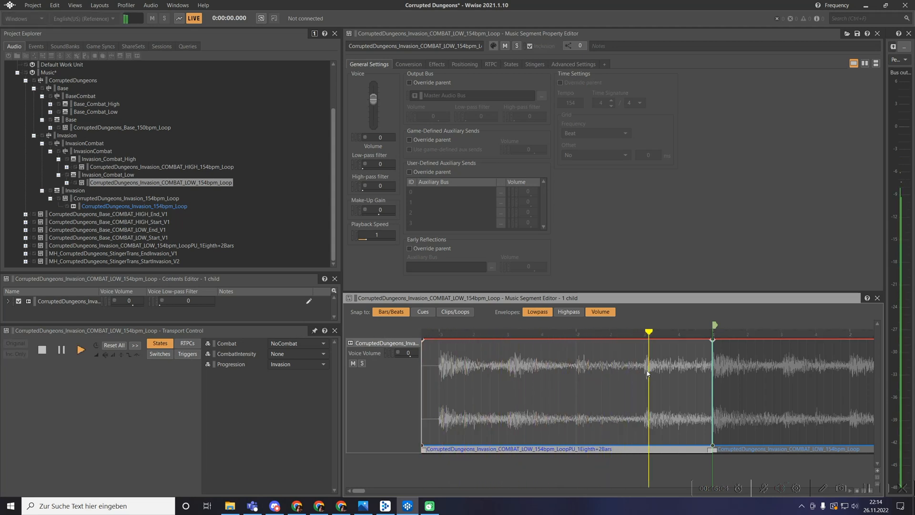
scroll(647, 373, "down", 8)
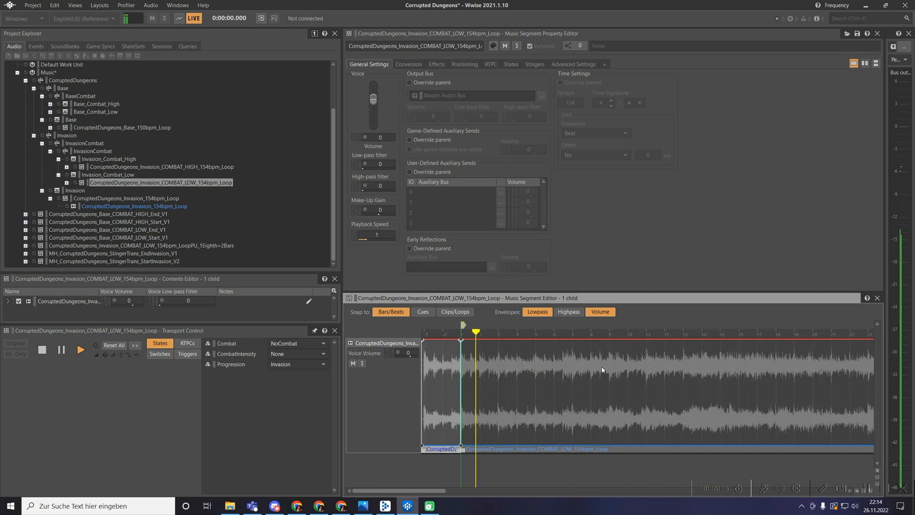
scroll(667, 367, "down", 3)
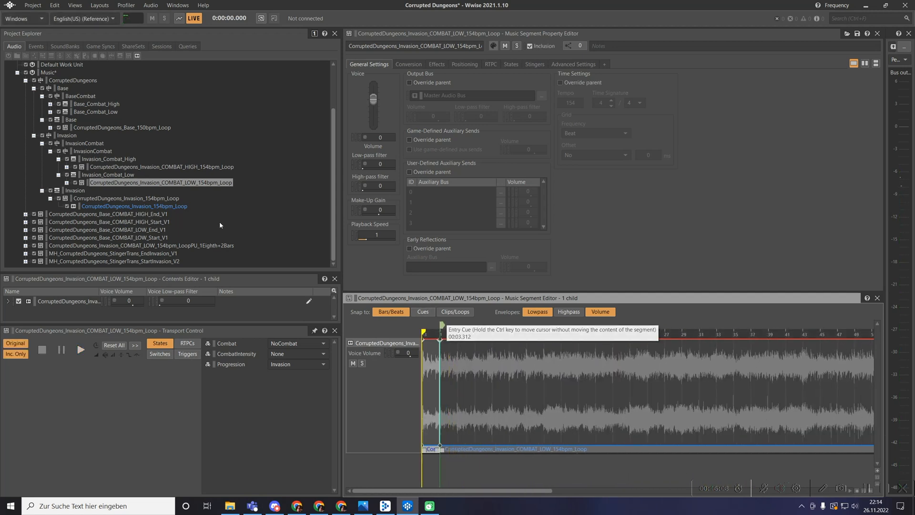
key("space")
scroll(781, 346, "down", 4)
scroll(762, 345, "up", 4)
scroll(619, 351, "down", 3)
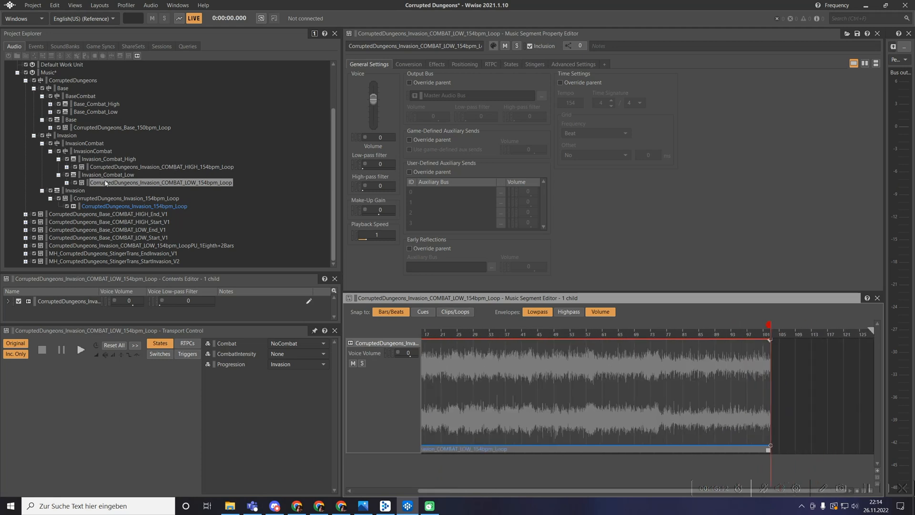
Check the Invasion_Combat_Low, Base and Base_Combat_High playlists, and delete the leftover CorruptedDungeons_Invasion_COMBAT_LOW_154bpm_LoopPU_1Eighth+2Bars segment.
left_click(108, 174)
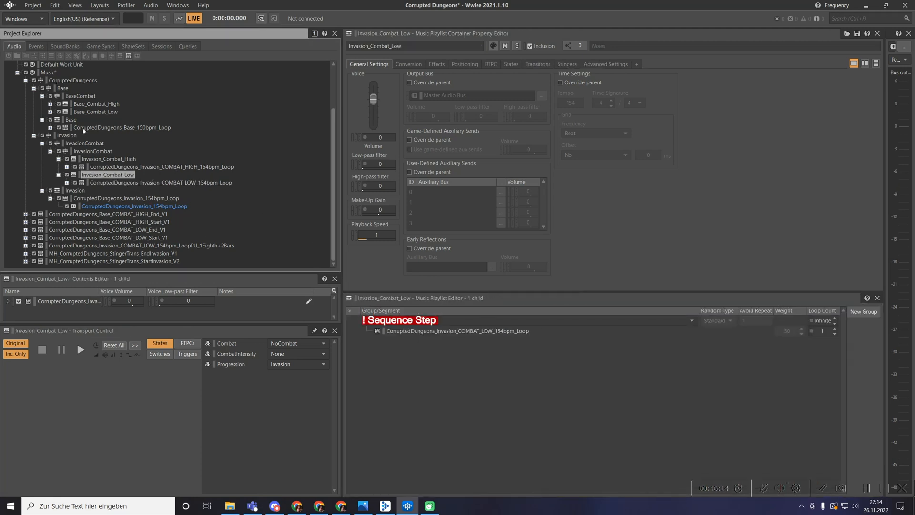
left_click(71, 120)
left_click(100, 104)
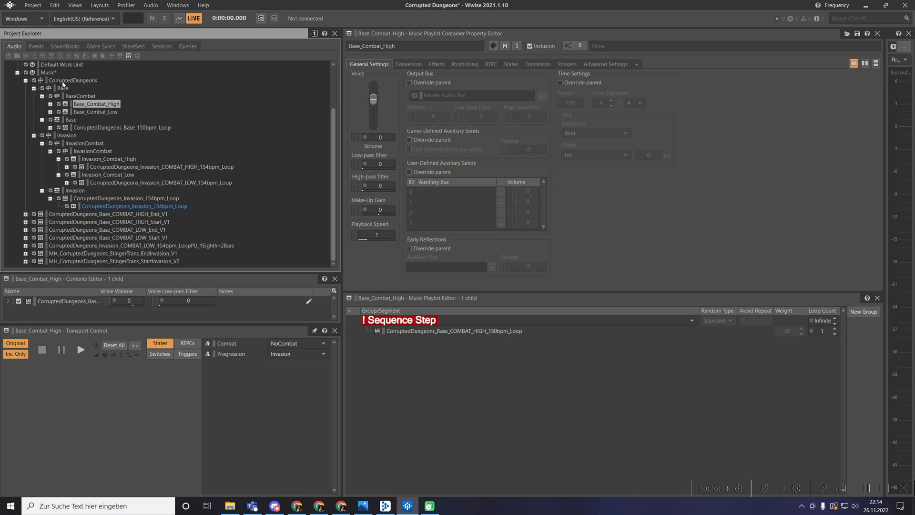
left_click(166, 246)
key("Delete")
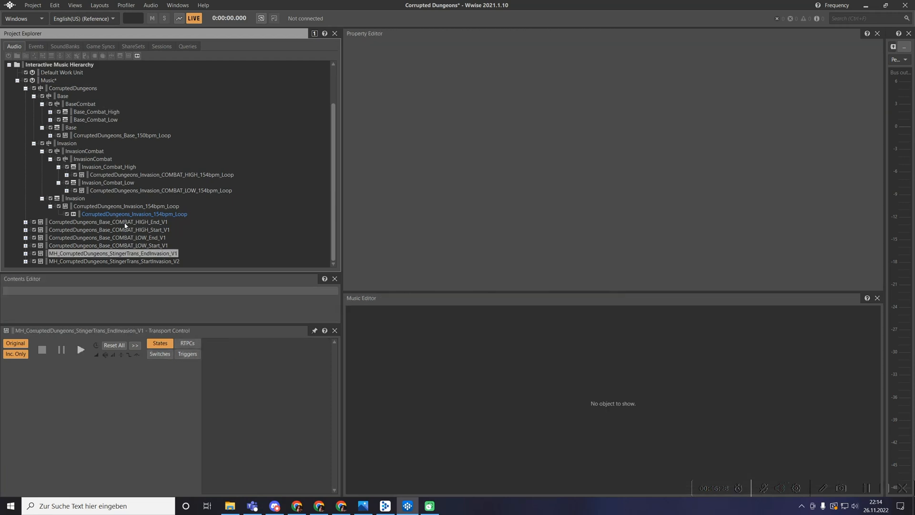
In the Base switch container, assign the Base playlist to the NoCombat state and BaseCombat to the InCombat state.
scroll(113, 225, "up", 1)
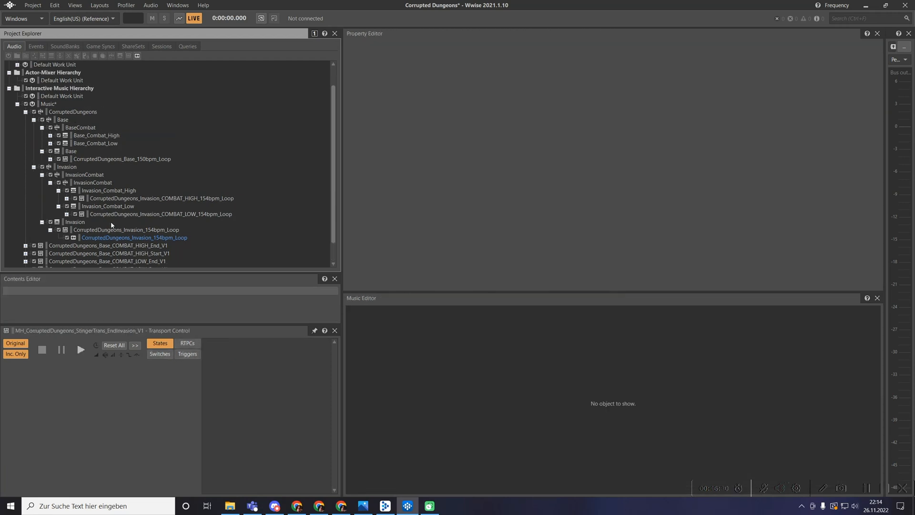
left_click(63, 113)
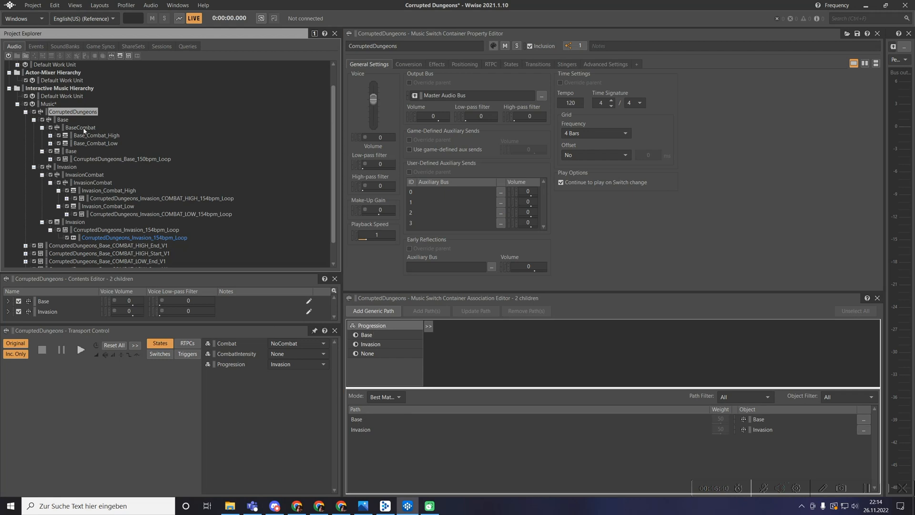
left_click(379, 419)
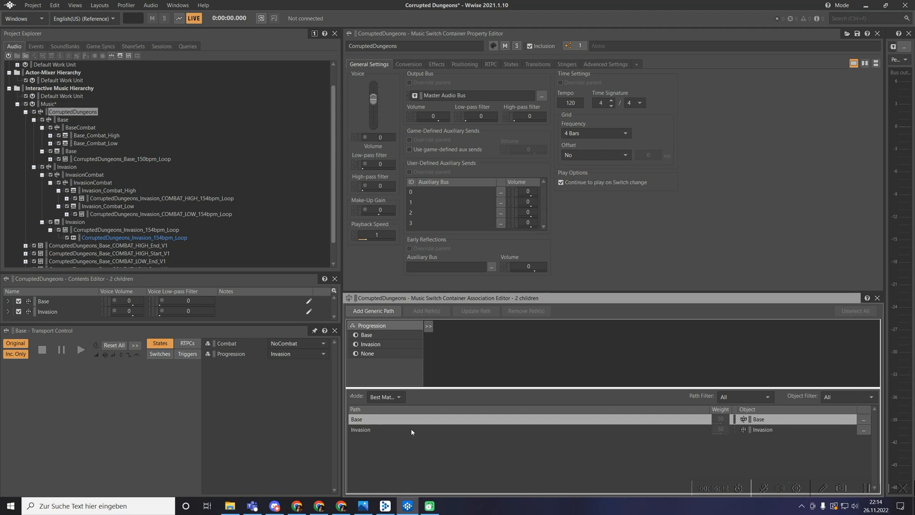
left_click(63, 120)
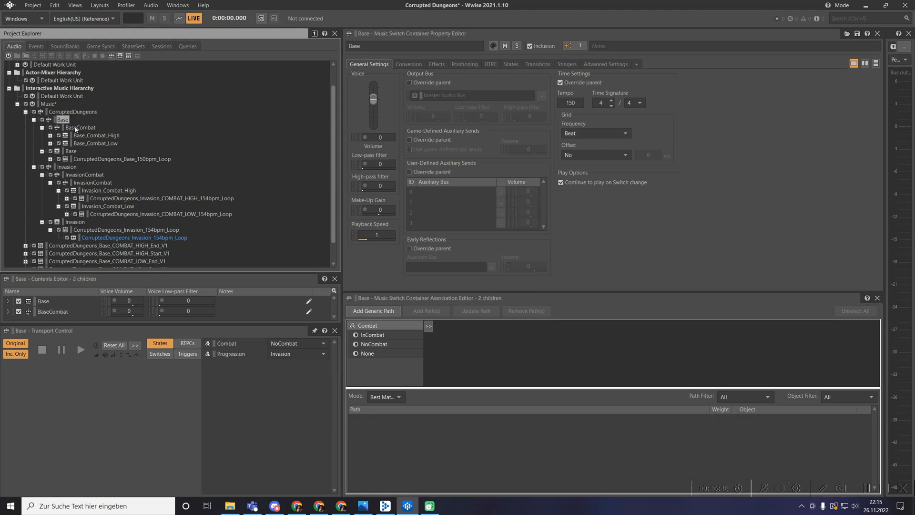
left_click_drag(70, 152, 379, 348)
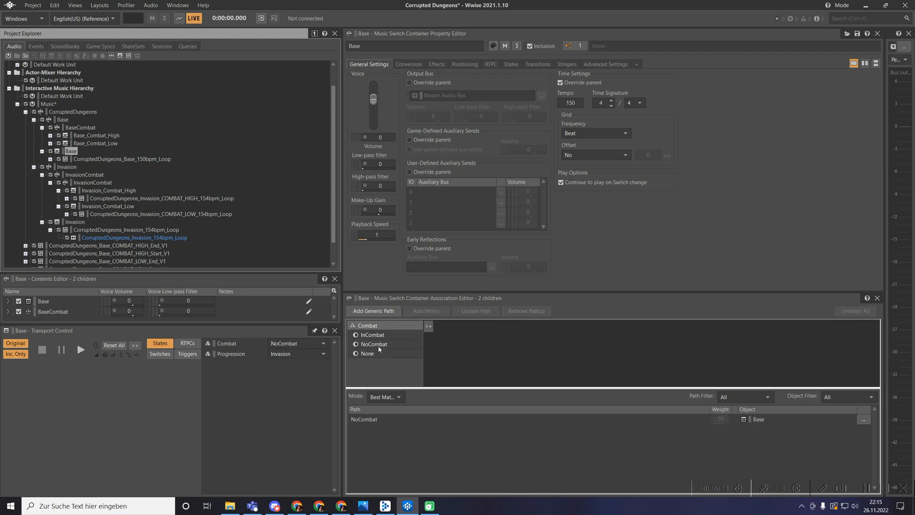
left_click_drag(79, 128, 381, 337)
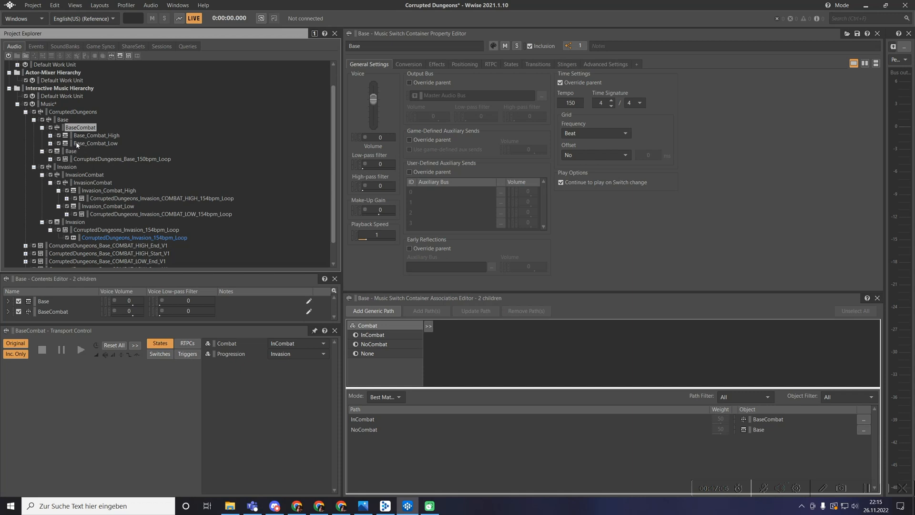
Add the CombatIntensity state group to BaseCombat and assign Base_Combat_High to High and Base_Combat_Low to Low.
left_click(75, 128)
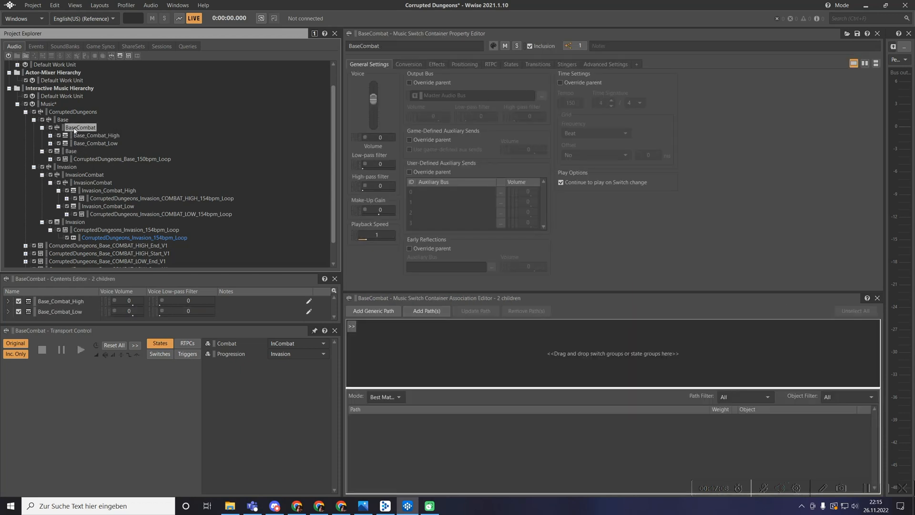
left_click(351, 326)
mouse_move(402, 337)
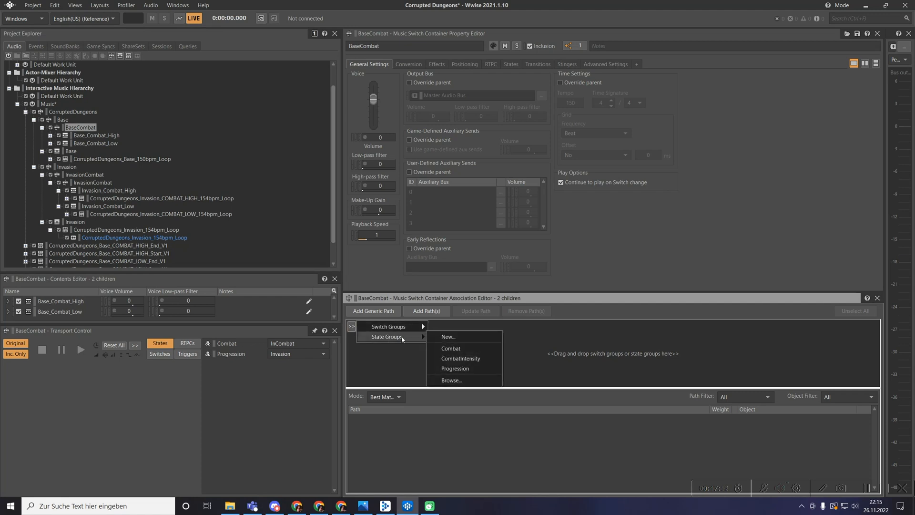
left_click(465, 360)
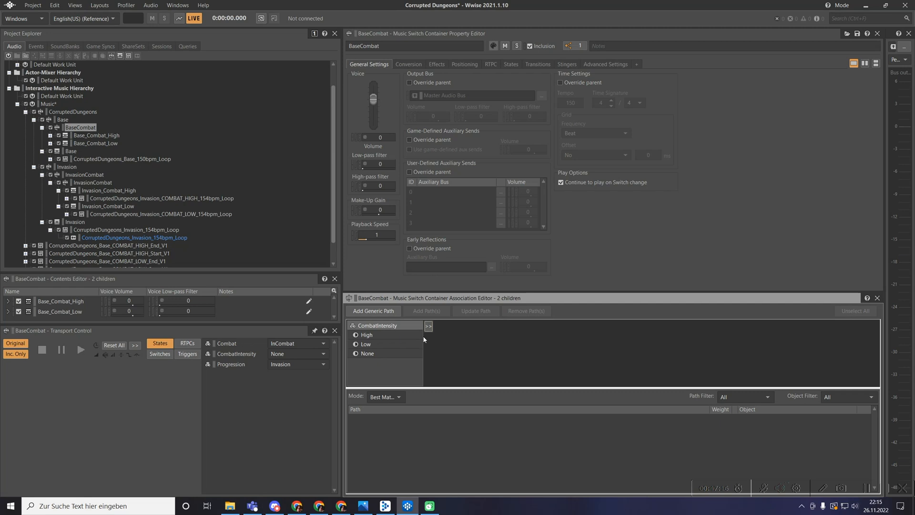
left_click_drag(98, 137, 367, 335)
left_click_drag(90, 141, 385, 342)
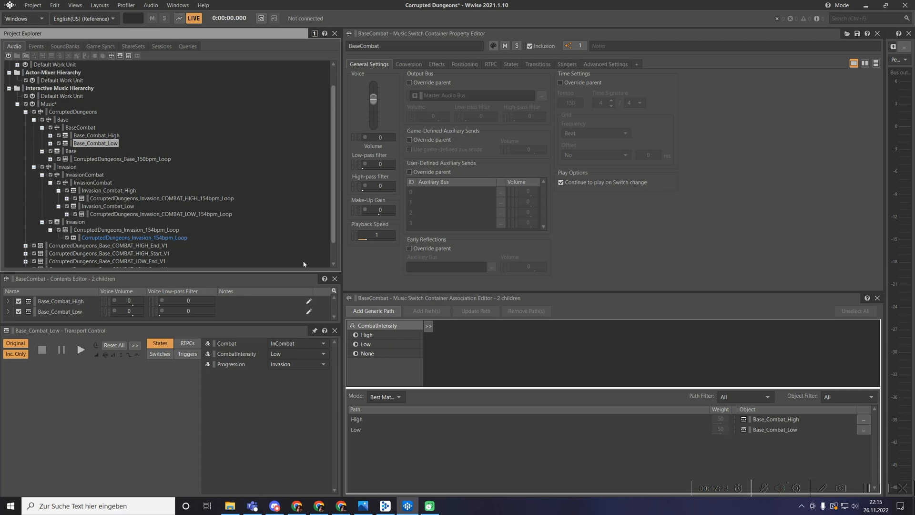
Move Invasion_Combat_High and Invasion_Combat_Low directly into the outer InvasionCombat container and delete the redundant nested InvasionCombat.
left_click(67, 167)
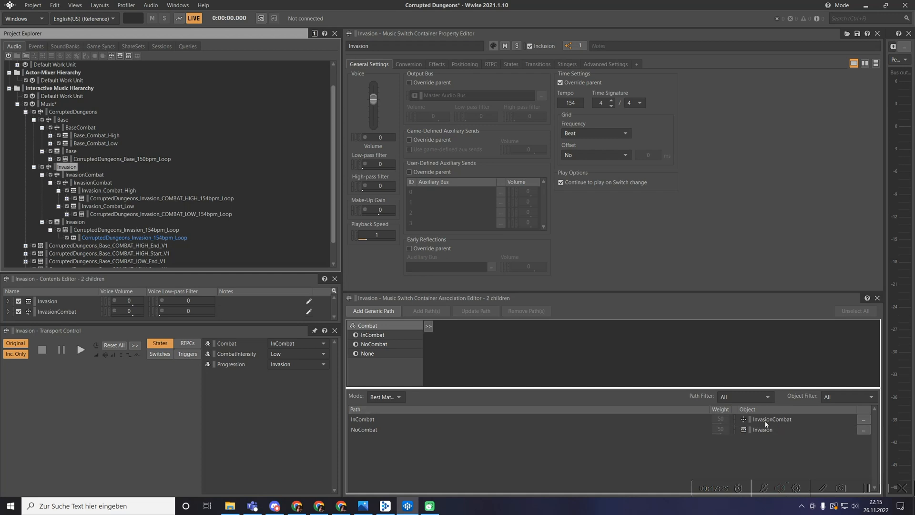
left_click(75, 176)
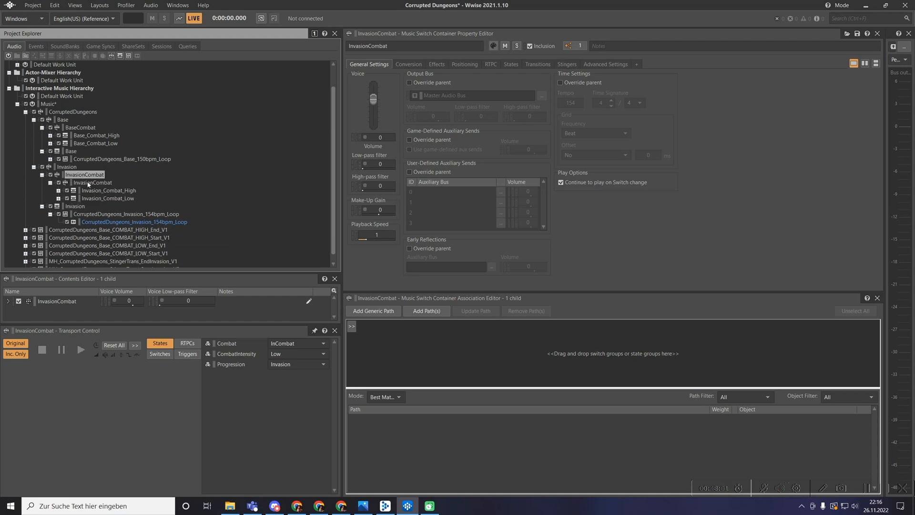
left_click(91, 191)
left_click(93, 200, "shift")
left_click_drag(92, 196, 77, 175)
left_click(77, 182)
key("Delete")
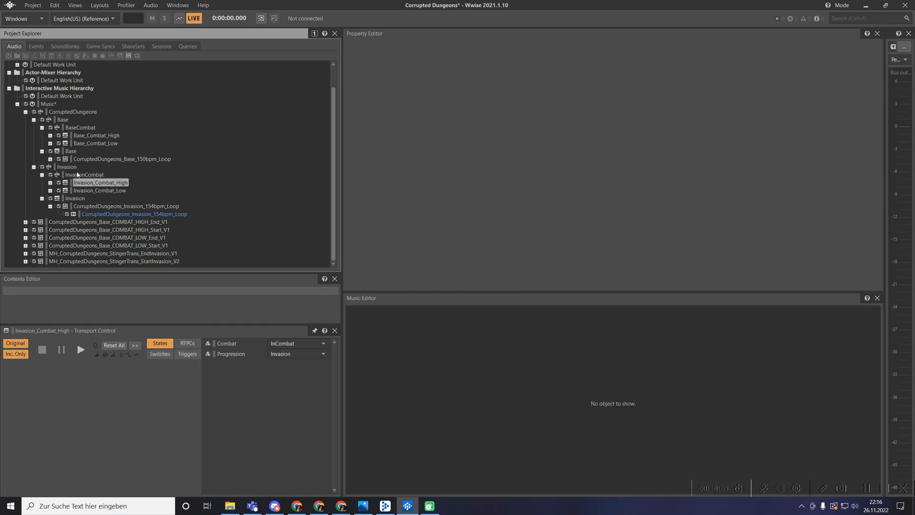
Add the CombatIntensity state group to InvasionCombat and assign Invasion_Combat_High to High and Invasion_Combat_Low to Low.
left_click(85, 175)
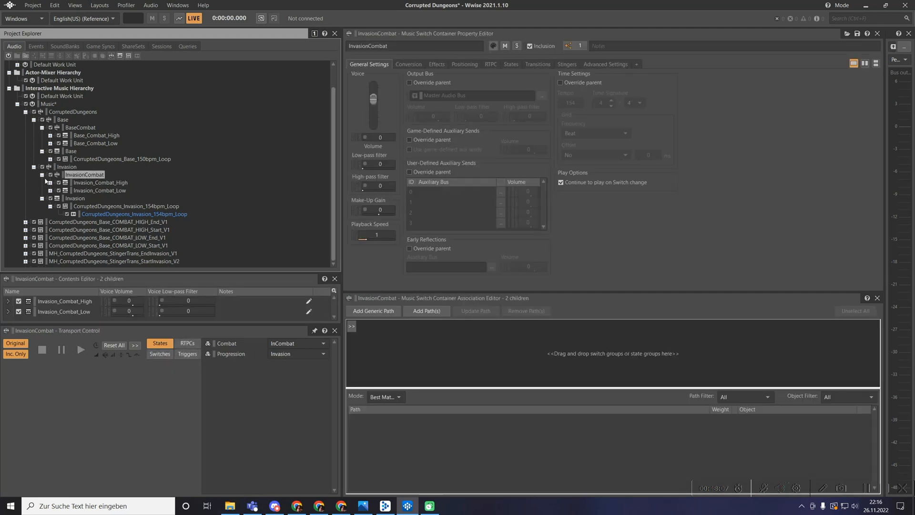
left_click(351, 326)
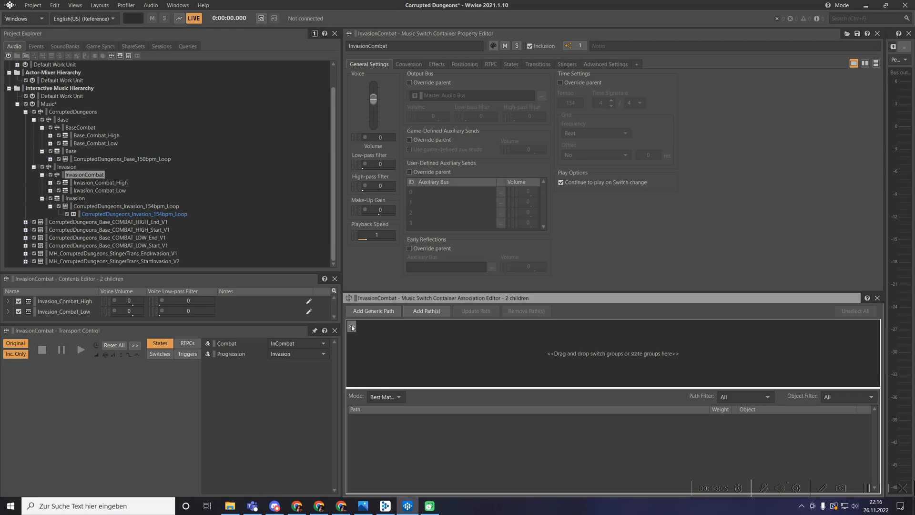
mouse_move(405, 327)
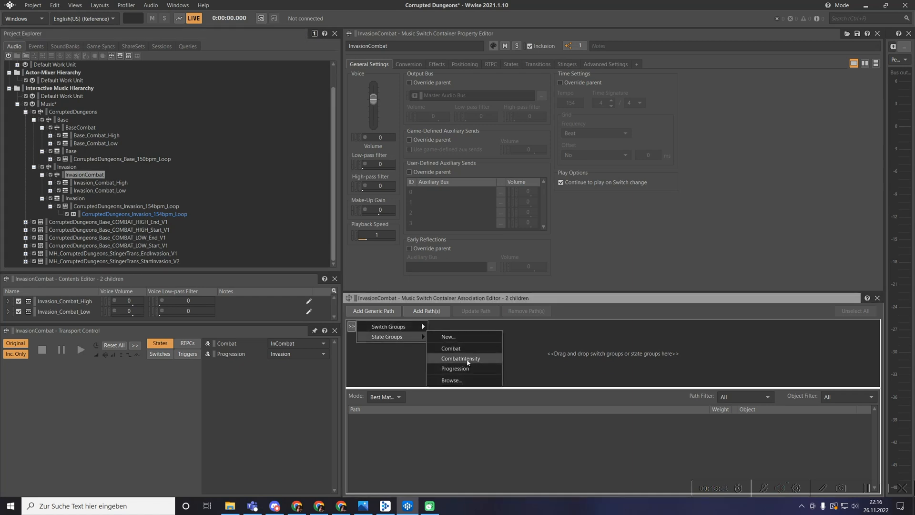
left_click(462, 357)
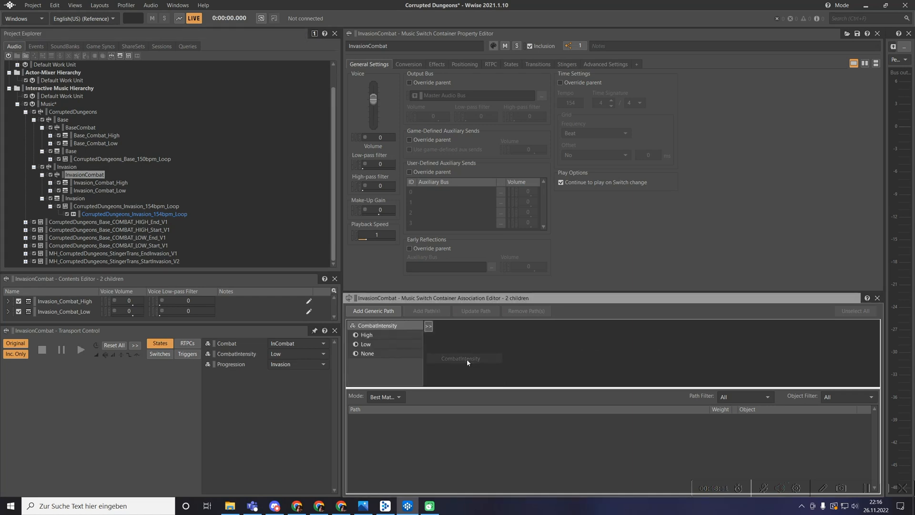
left_click(50, 183)
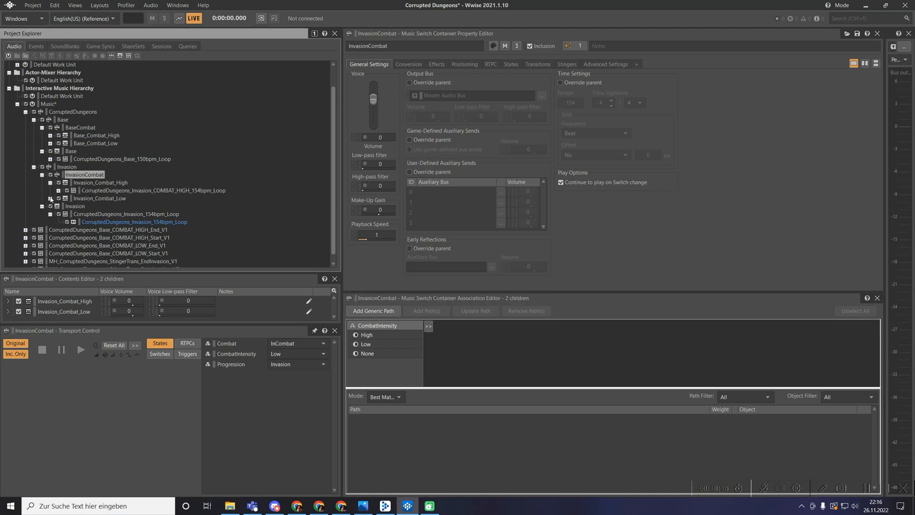
left_click(50, 198)
left_click_drag(81, 181, 373, 336)
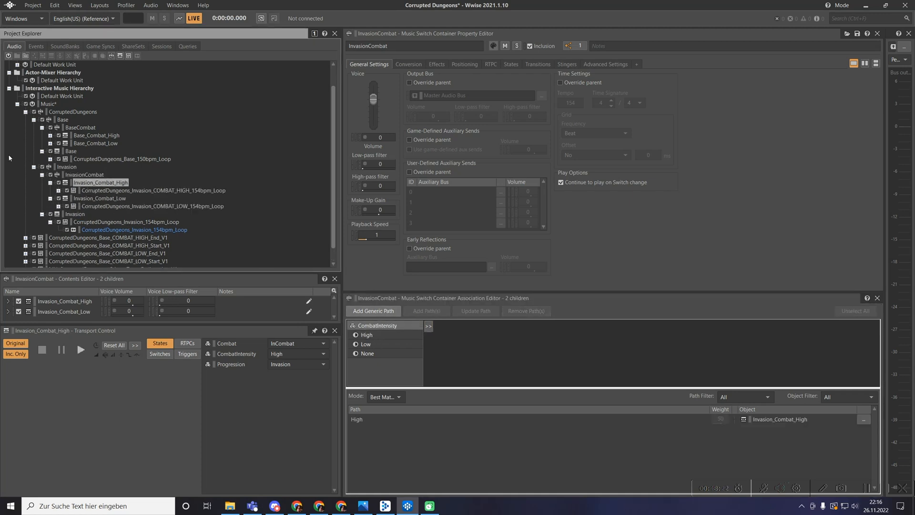
left_click_drag(82, 199, 370, 346)
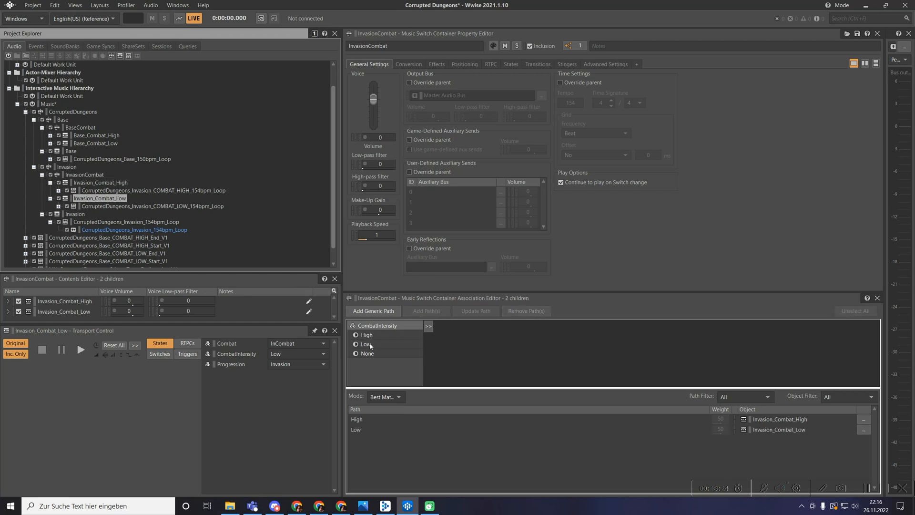
Check the Combat associations of the Invasion switch container and collapse the Invasion and Base branches in the music hierarchy.
left_click(67, 167)
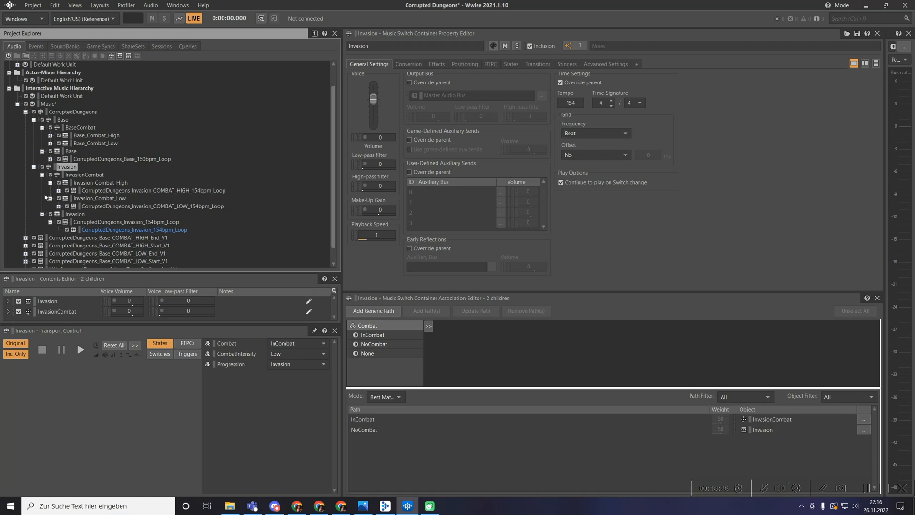
left_click(50, 182)
left_click(50, 190)
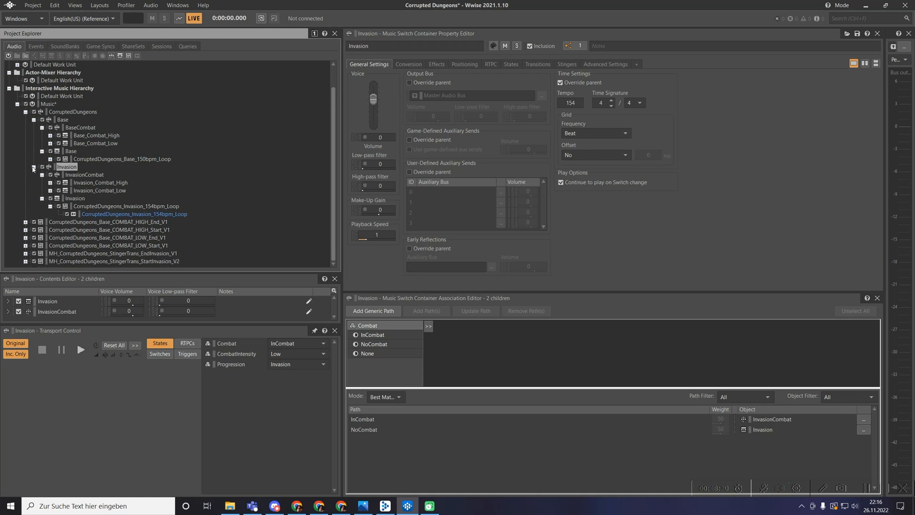
left_click(34, 167)
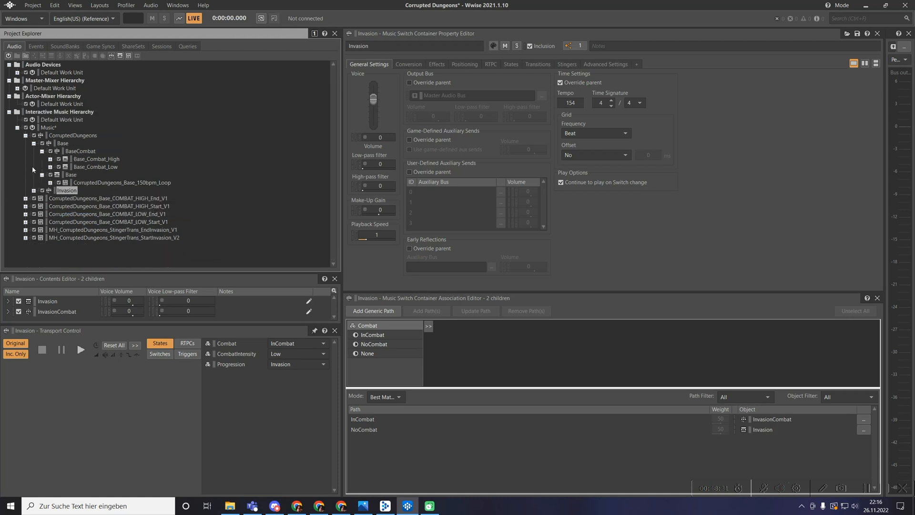
left_click(42, 174)
left_click(42, 151)
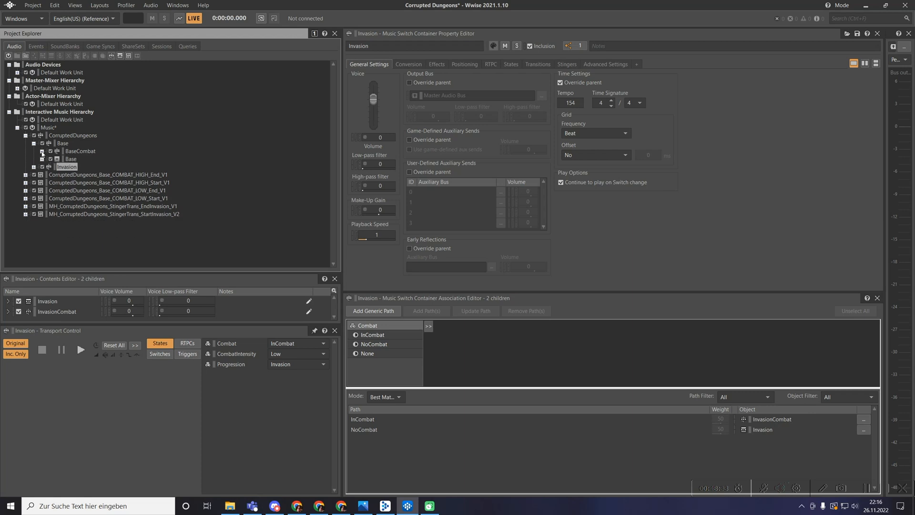
left_click(34, 143)
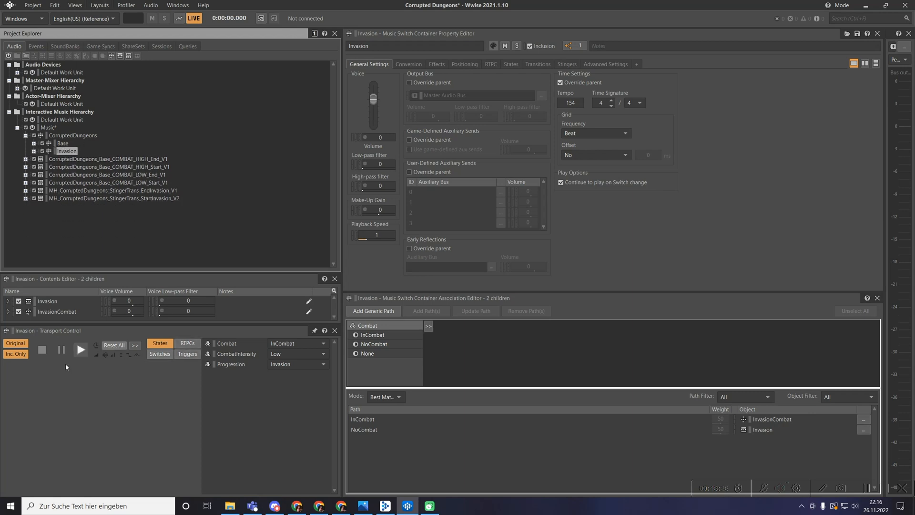
Open the Soundcaster and create a new session named Music in the Default Work Unit.
left_click(75, 4)
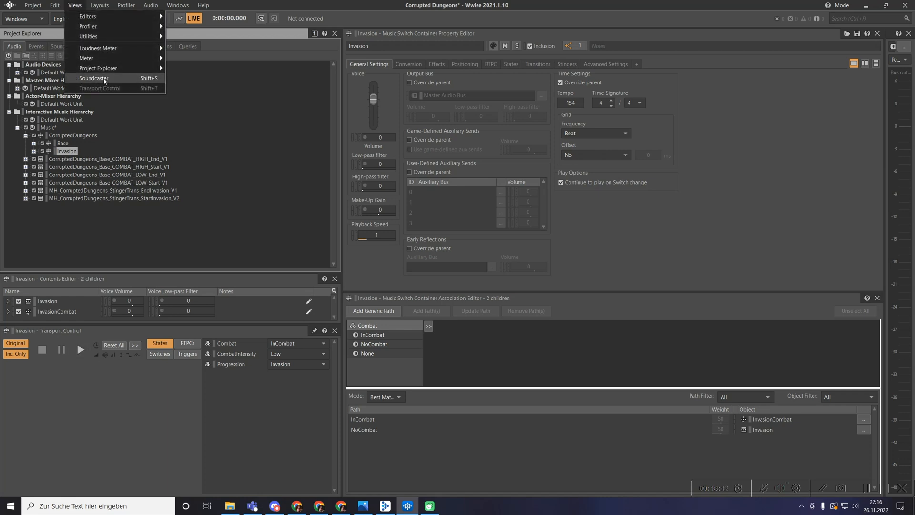
left_click(104, 78)
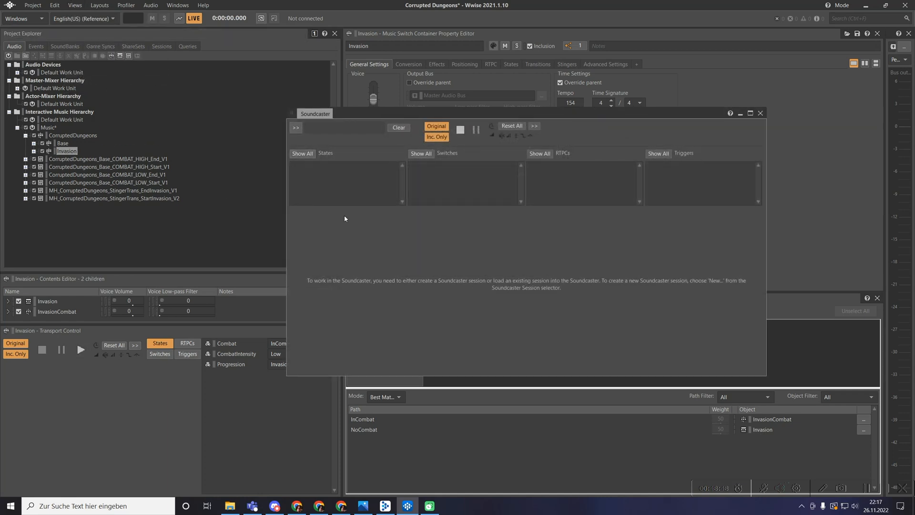
left_click(295, 128)
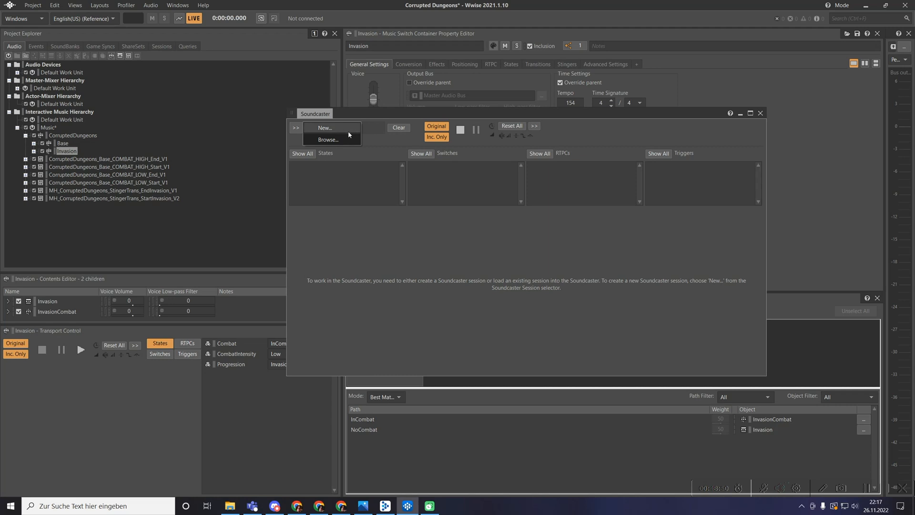
left_click(325, 128)
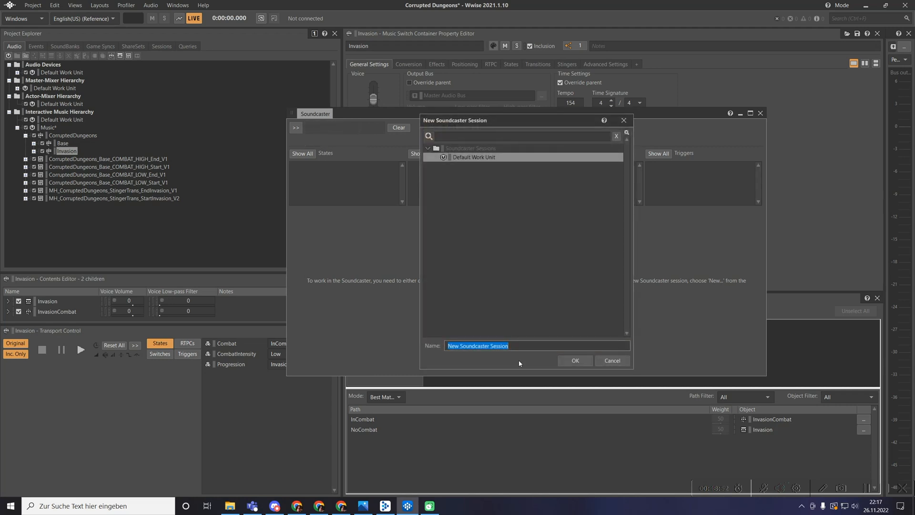
type("Music")
key("Return")
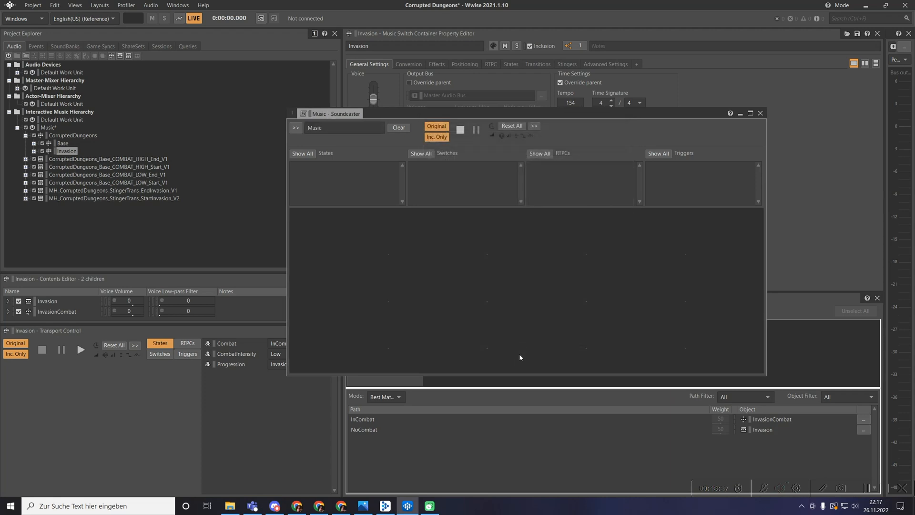
Show all States, Switches and RTPCs in the Music Soundcaster session and add the Play_Music event to it.
left_click(308, 154)
left_click(422, 153)
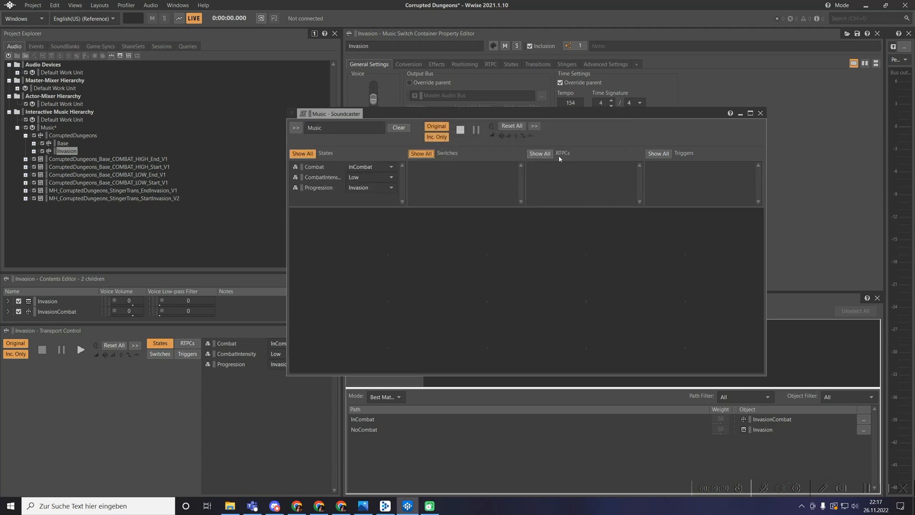
left_click(540, 154)
left_click(36, 46)
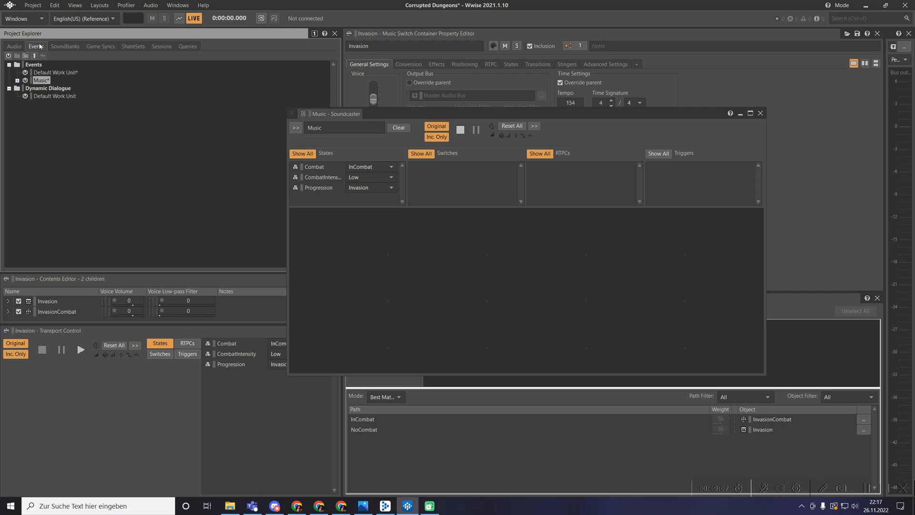
left_click(17, 80)
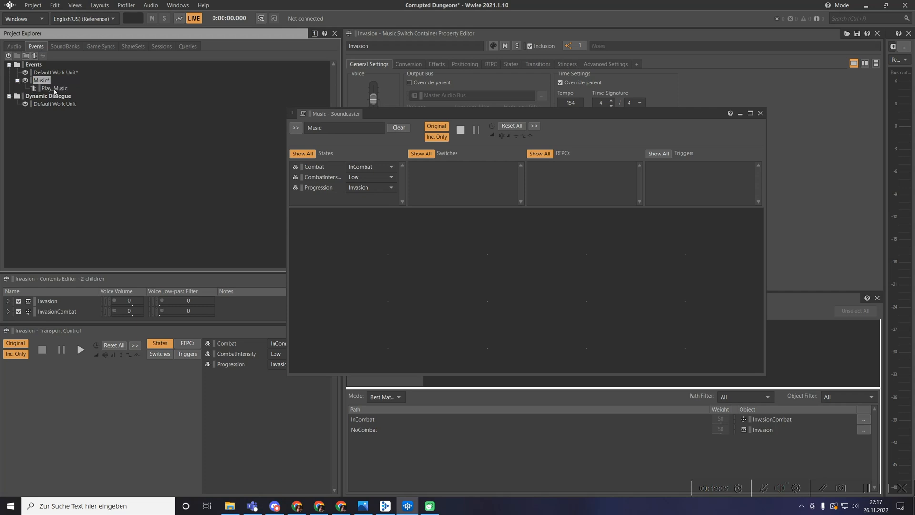
left_click_drag(54, 88, 344, 220)
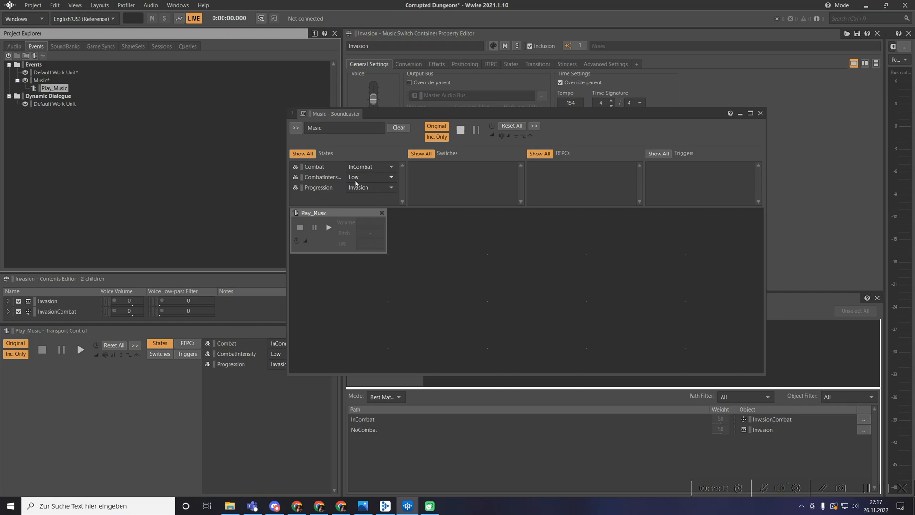
Set the Any-to-Any transition of the CorruptedDungeons switch container to exit the source at Immediate.
left_click(15, 47)
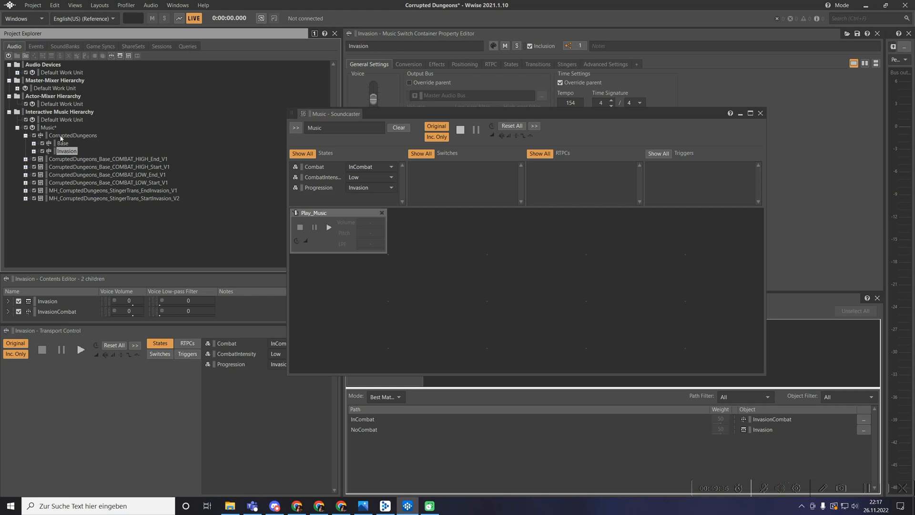
left_click(61, 137)
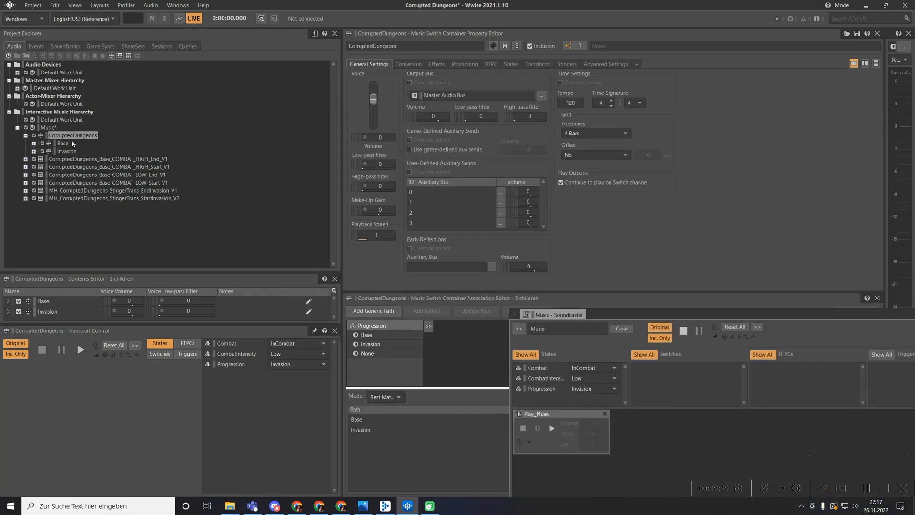
left_click(538, 65)
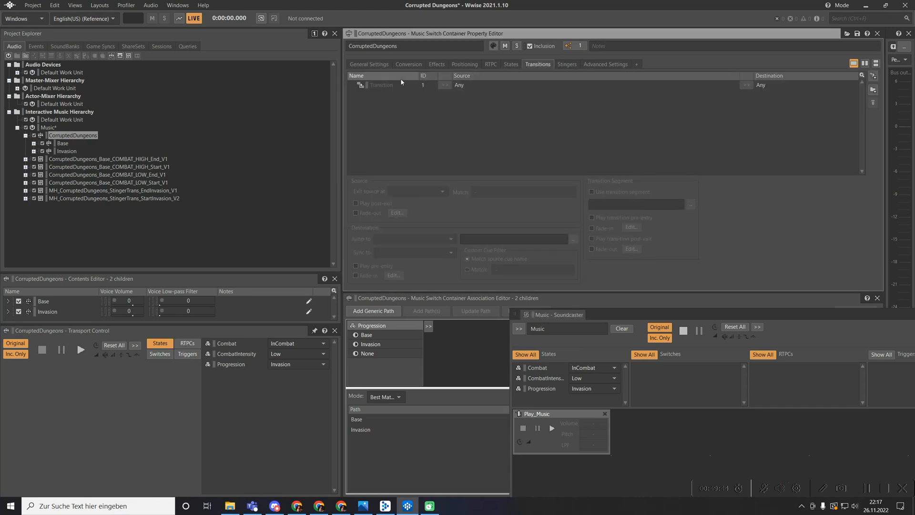
left_click(473, 87)
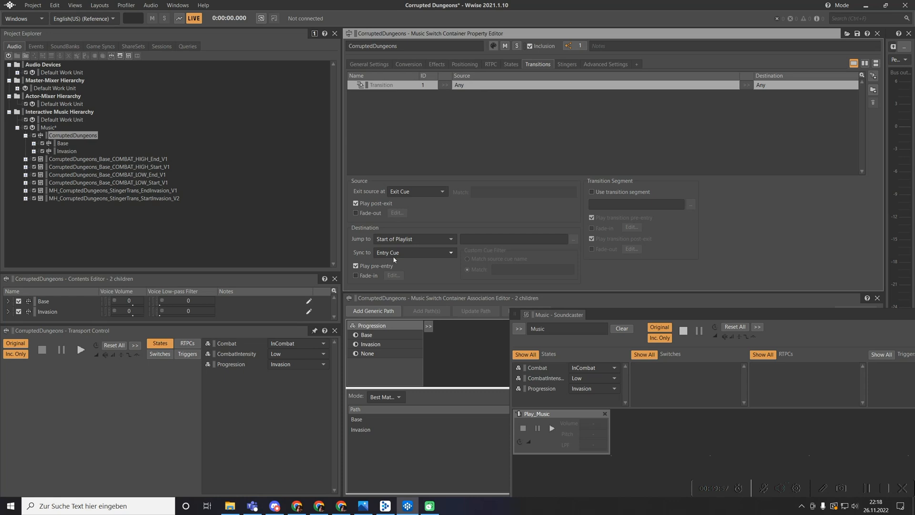
left_click_drag(631, 314, 557, 173)
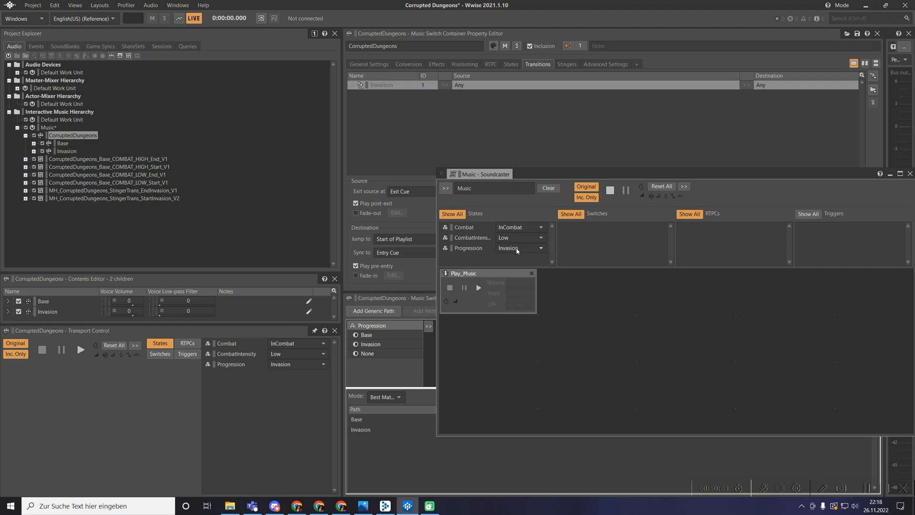
left_click_drag(533, 176, 680, 275)
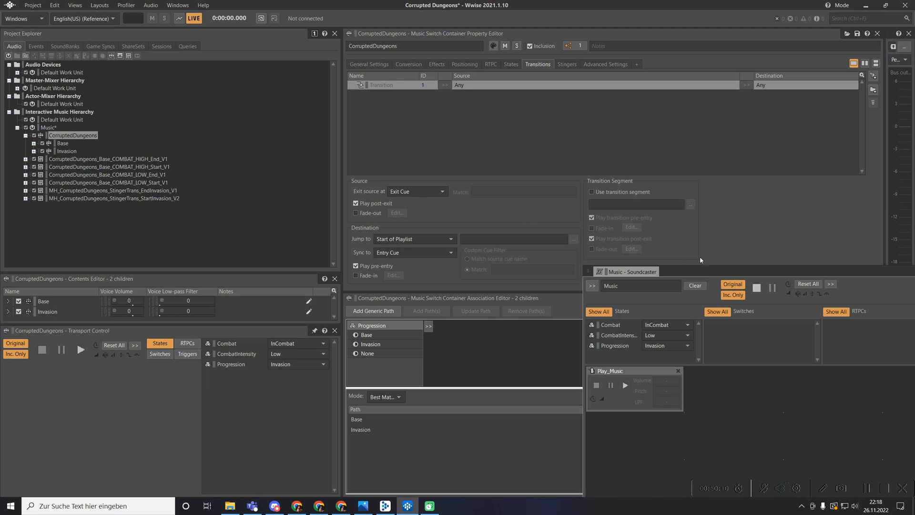
left_click(438, 190)
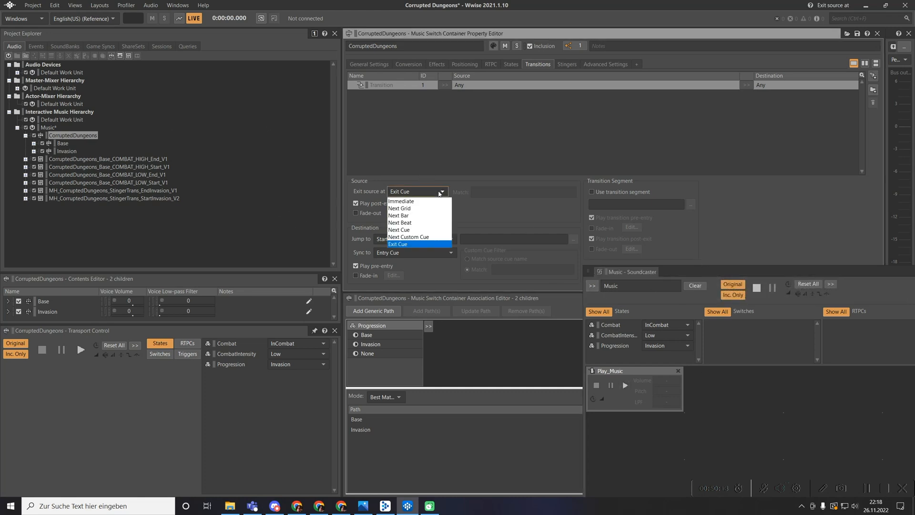
left_click(412, 201)
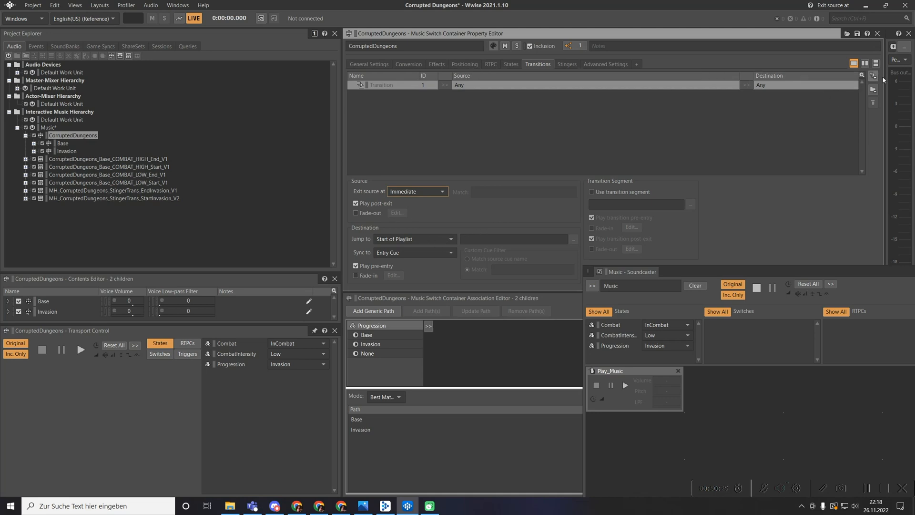
left_click_drag(750, 268, 672, 381)
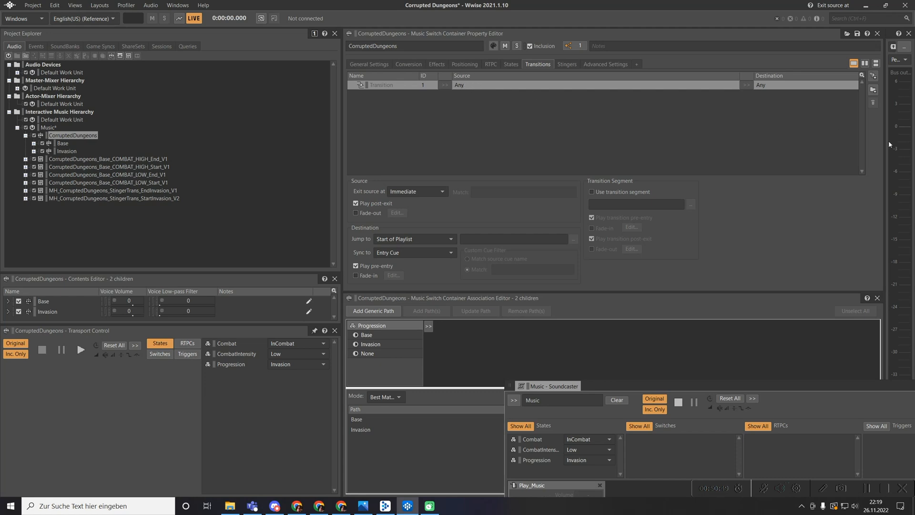
Set the Any-to-Any transitions of the Base and BaseCombat switch containers to exit the source at Immediate.
left_click(63, 143)
left_click(34, 151)
left_click(34, 143)
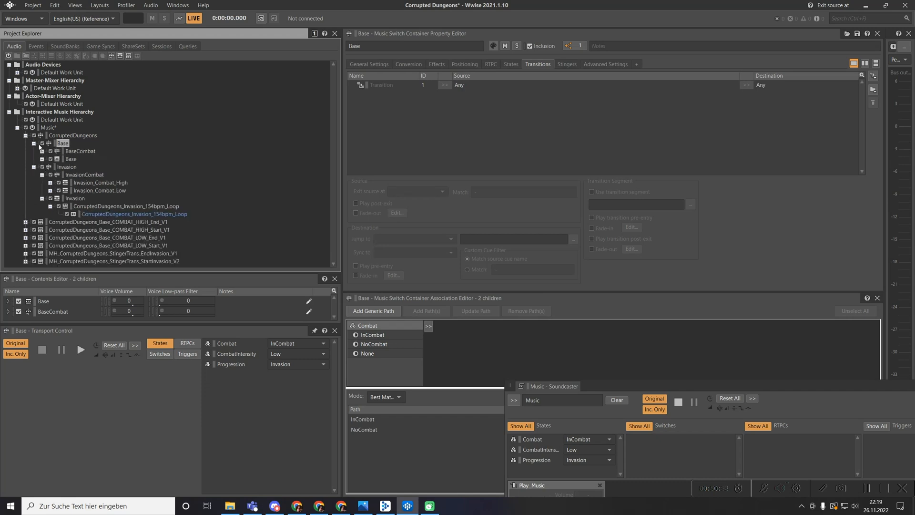
left_click(477, 85)
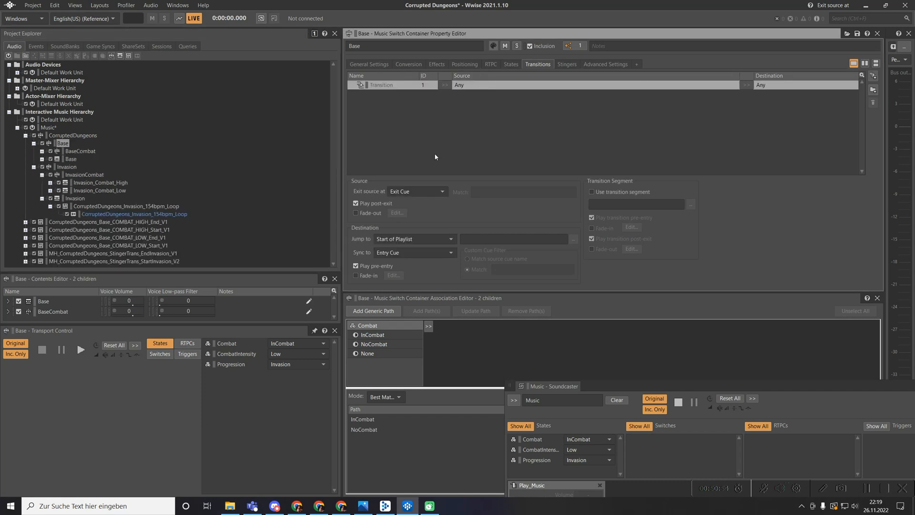
left_click(423, 191)
left_click(415, 201)
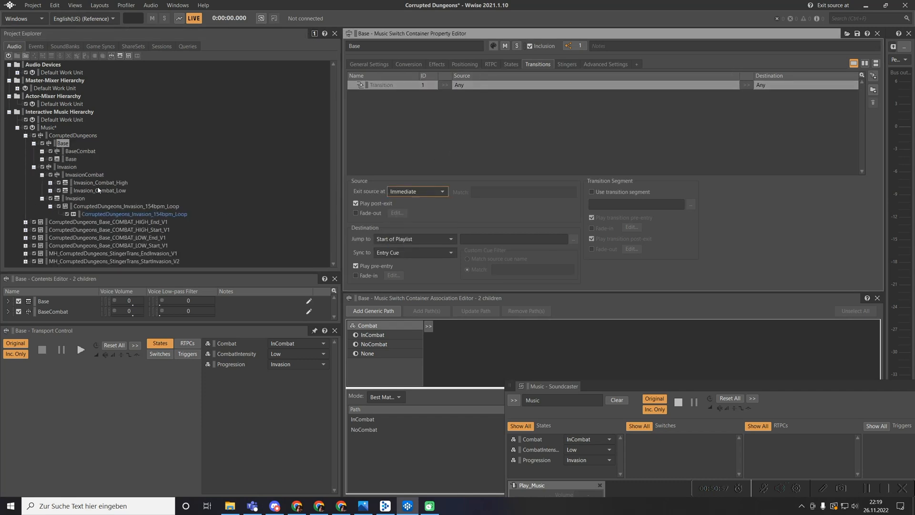
left_click(77, 152)
left_click(484, 85)
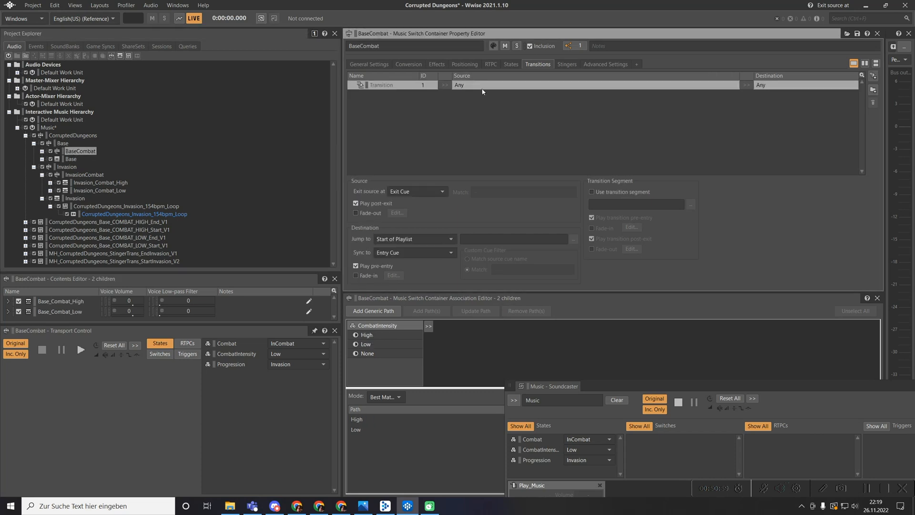
left_click(419, 192)
left_click(403, 201)
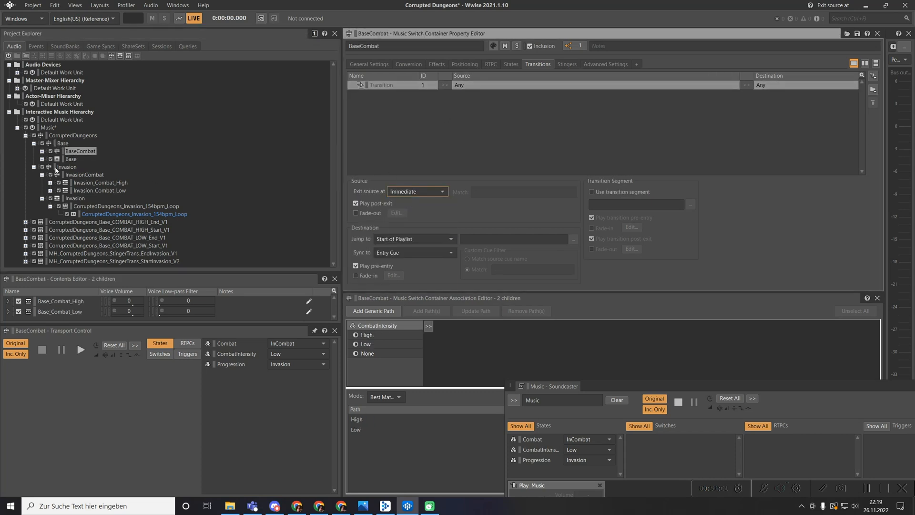
Set the Any-to-Any transitions of the Invasion and InvasionCombat switch containers to exit the source at Immediate.
left_click(67, 166)
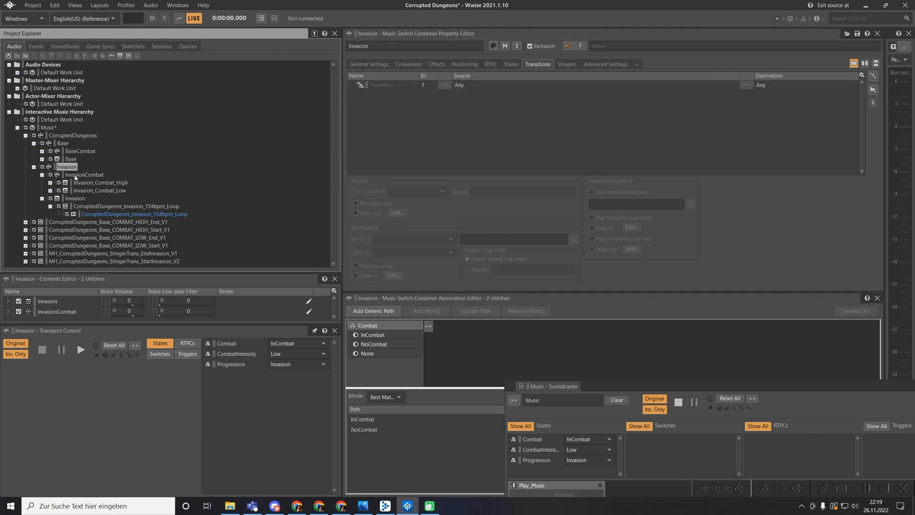
left_click(524, 83)
left_click(410, 192)
left_click(402, 202)
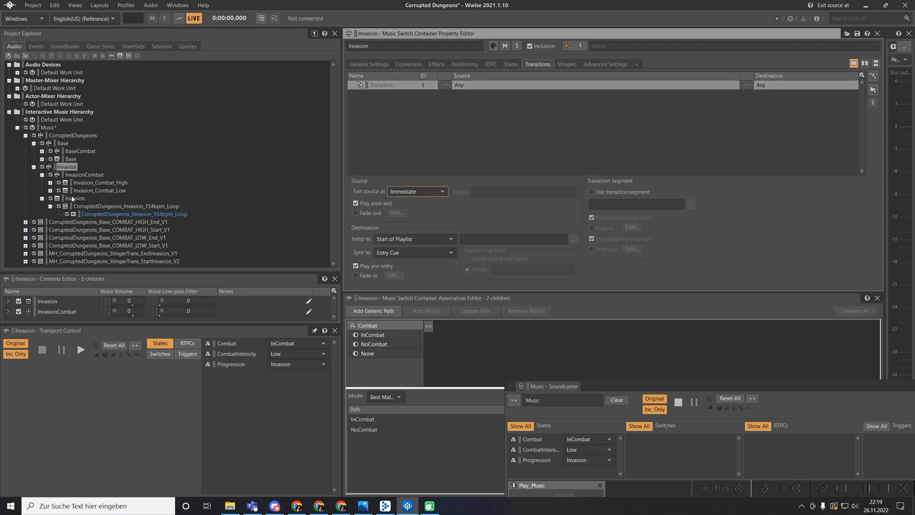
left_click(94, 175)
left_click(463, 85)
left_click(410, 191)
left_click(402, 201)
Check the default transitions of the Invasion playlist container and the InvasionCombat switch container.
left_click(75, 198)
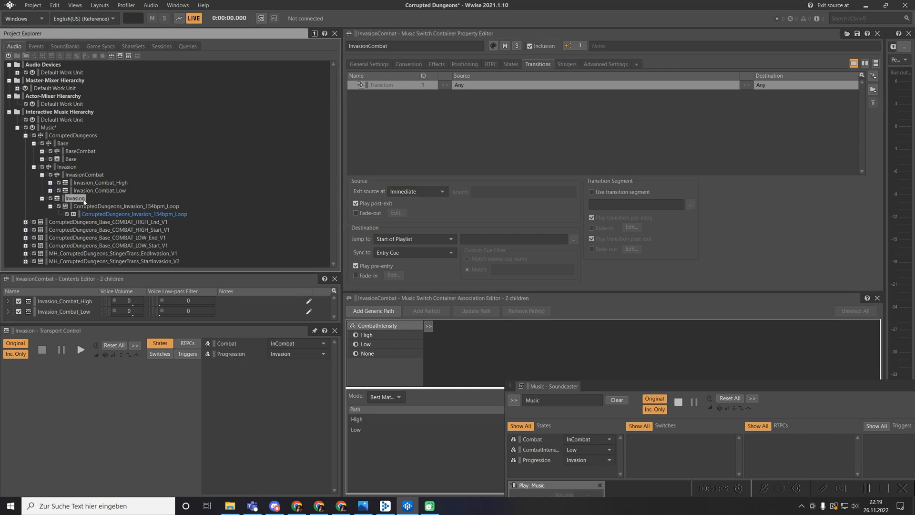
left_click(463, 86)
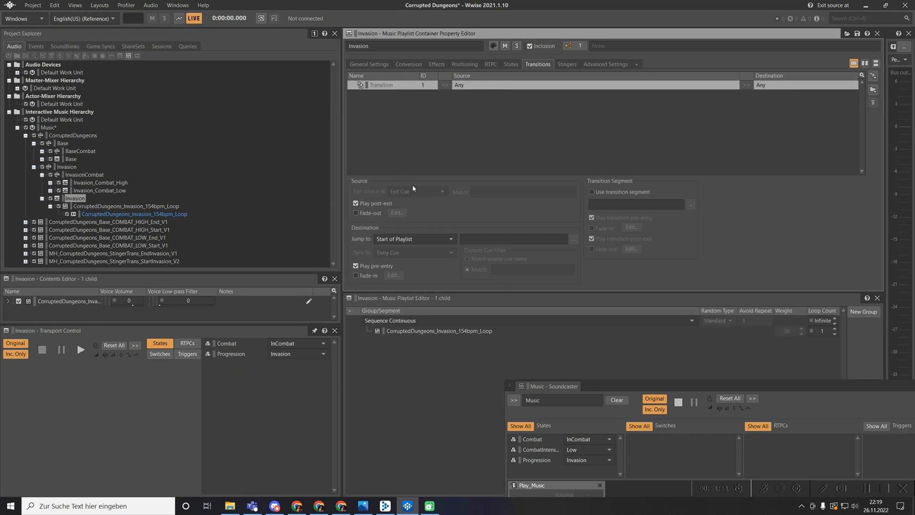
left_click(42, 198)
left_click(84, 174)
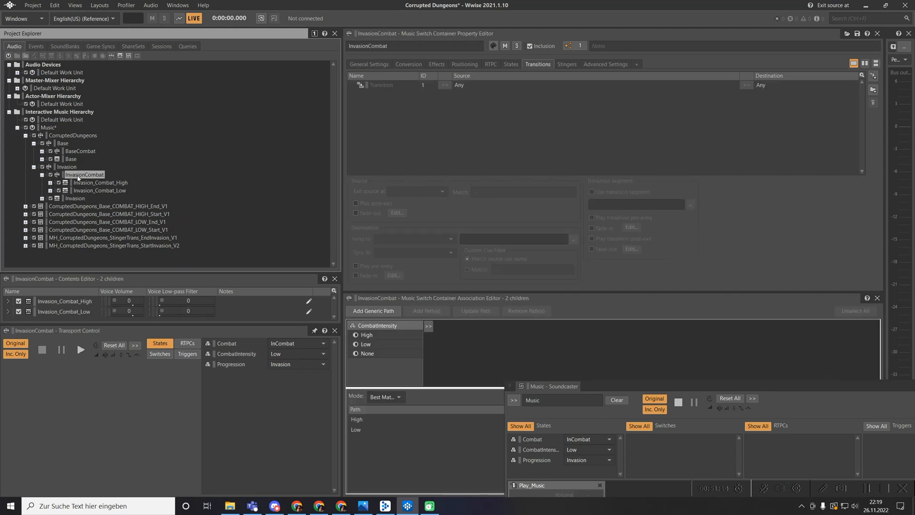
left_click(476, 87)
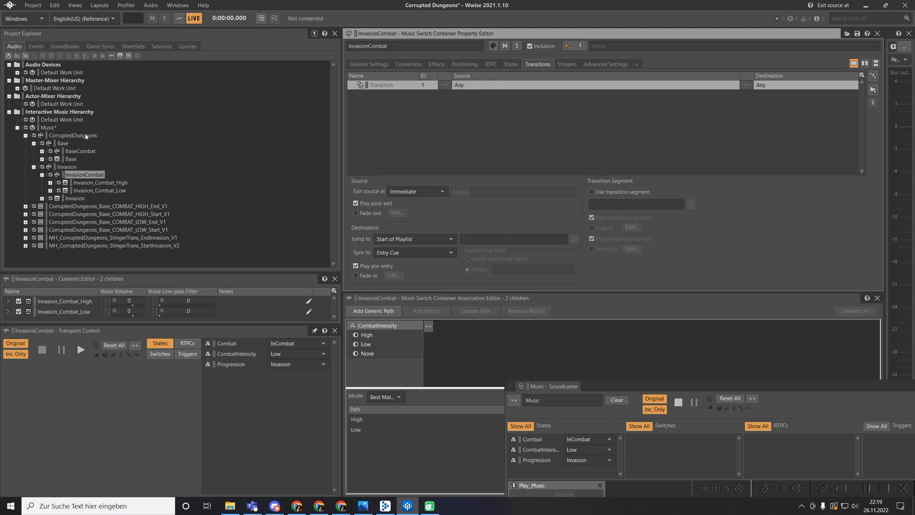
Set the Soundcaster states to Base for Progression, Low for CombatIntensity and NoCombat for Combat.
left_click_drag(604, 390, 539, 167)
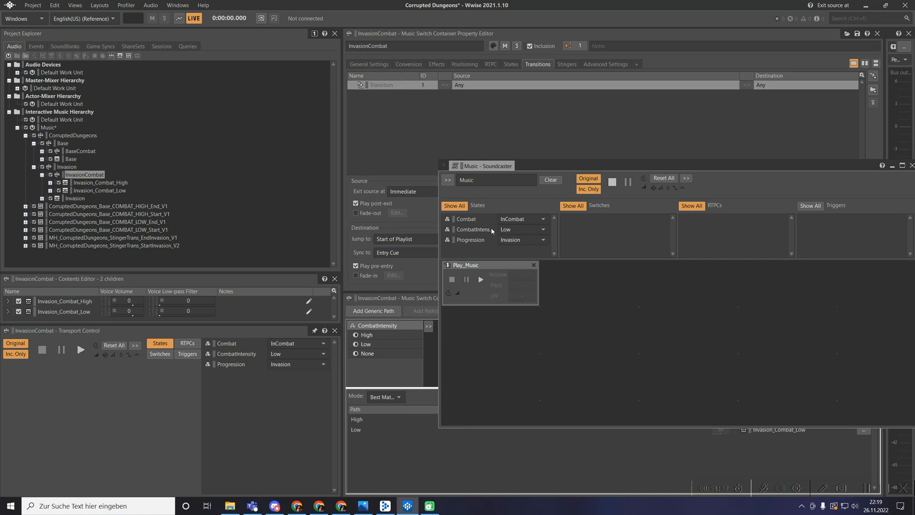
left_click(523, 239)
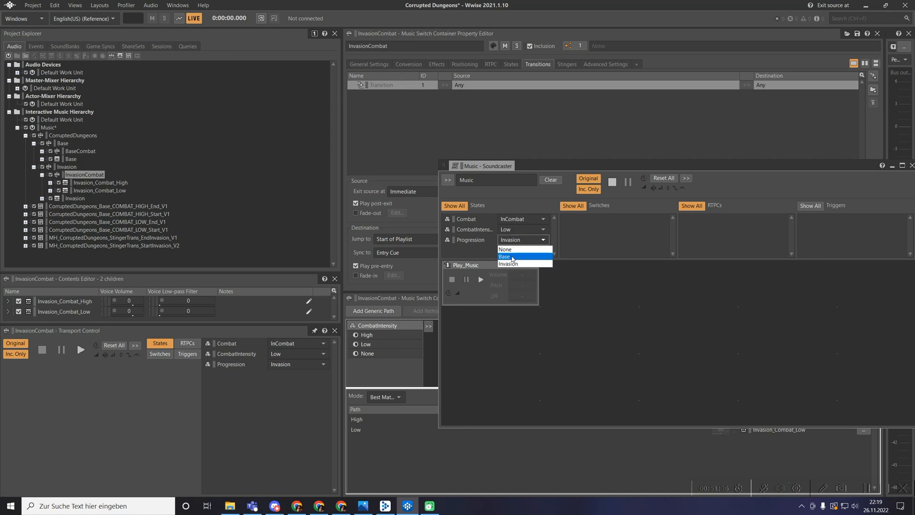
left_click(512, 257)
left_click(513, 230)
left_click(513, 254)
left_click(511, 220)
left_click(504, 247)
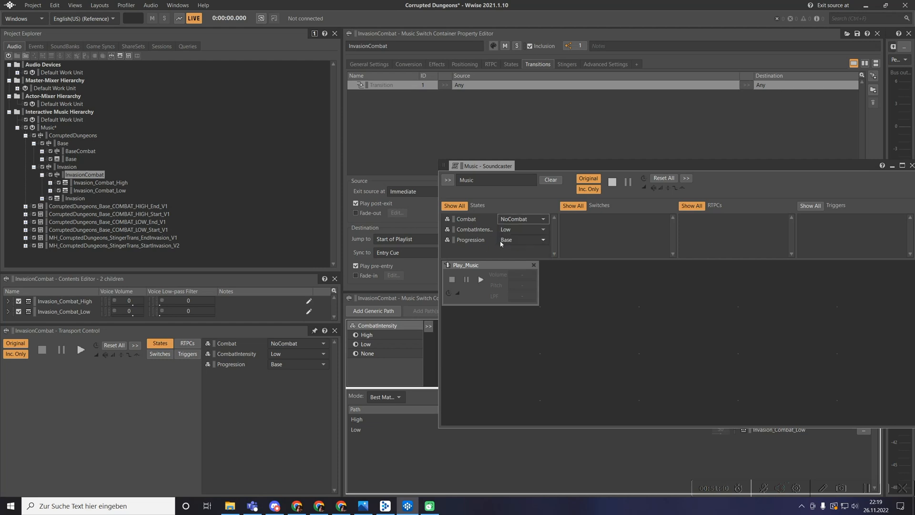
Play the Play_Music event in the Soundcaster and switch the Combat state to InCombat during playback.
left_click(481, 279)
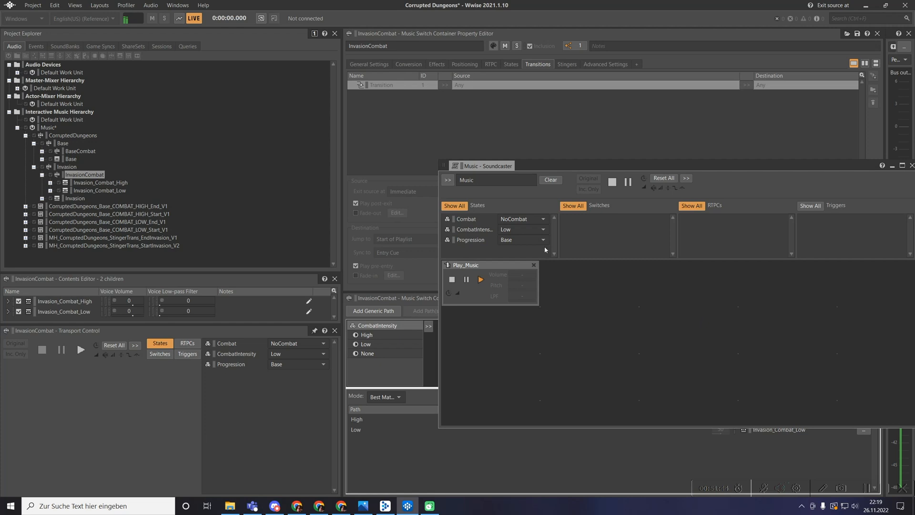
left_click(527, 219)
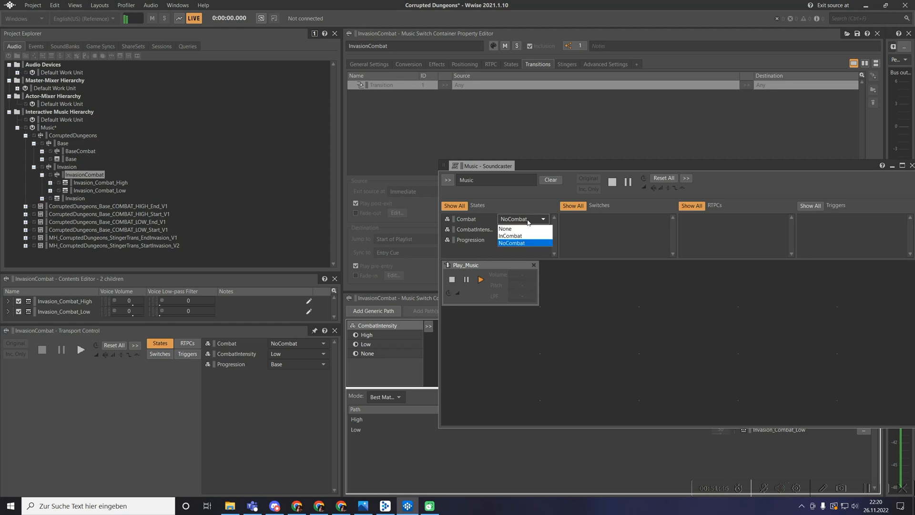
left_click(510, 235)
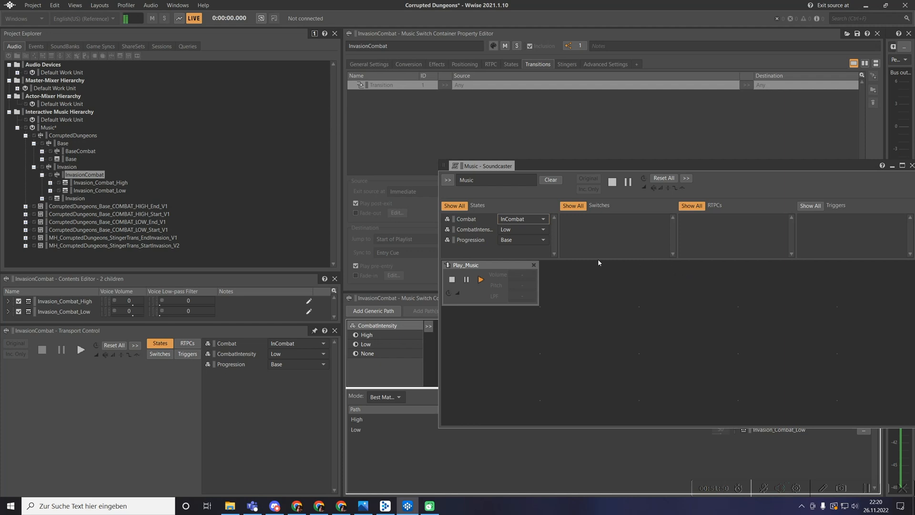
Switch the CombatIntensity state to High while Play_Music is playing, and stop the event's playback.
left_click(519, 229)
left_click(517, 246)
left_click(452, 279)
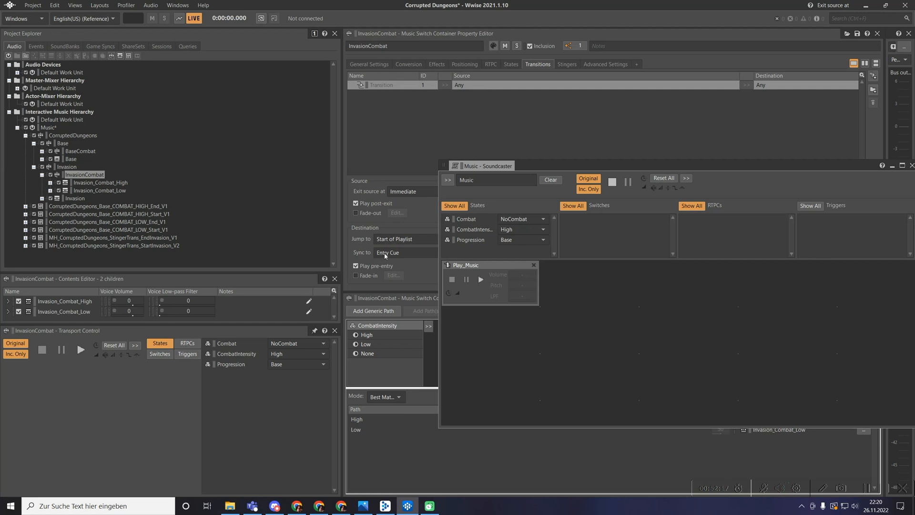
Expand the BaseCombat switch container under Base and close the Soundcaster.
left_click_drag(614, 165, 594, 225)
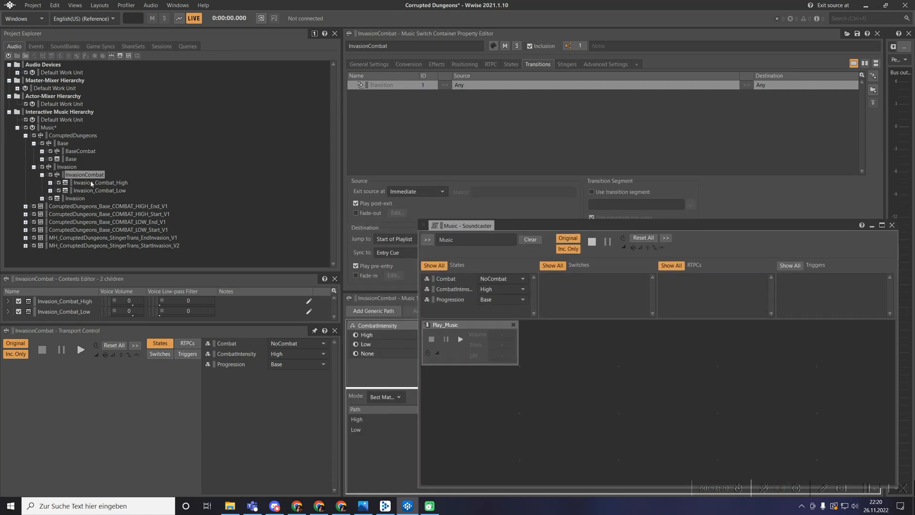
left_click(62, 167)
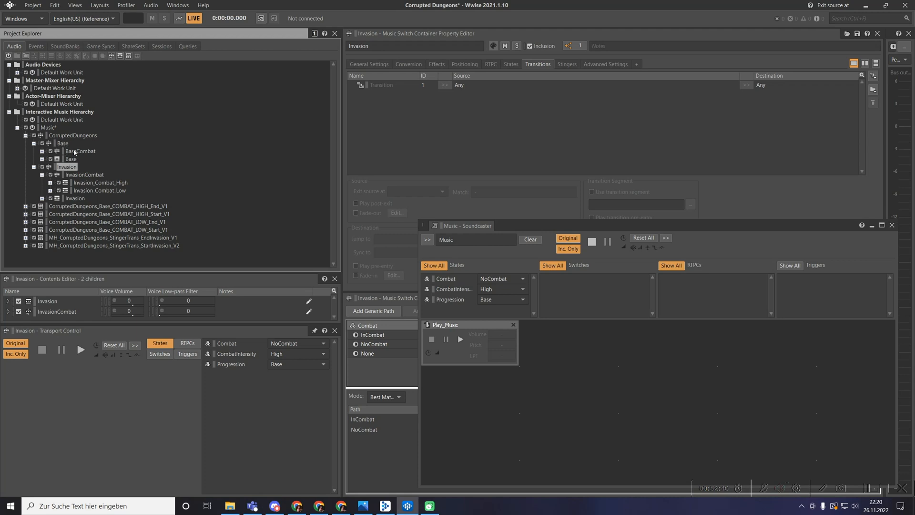
left_click(75, 152)
left_click(42, 152)
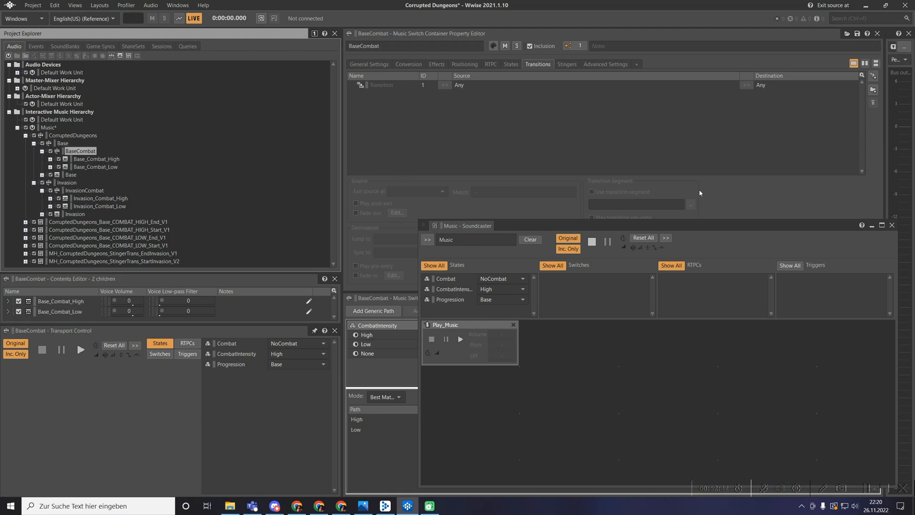
left_click_drag(708, 225, 513, 141)
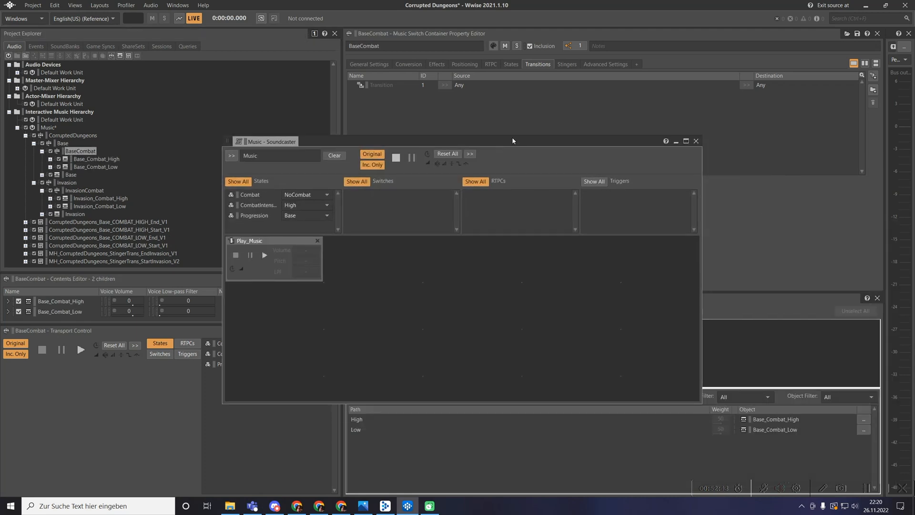
left_click(696, 142)
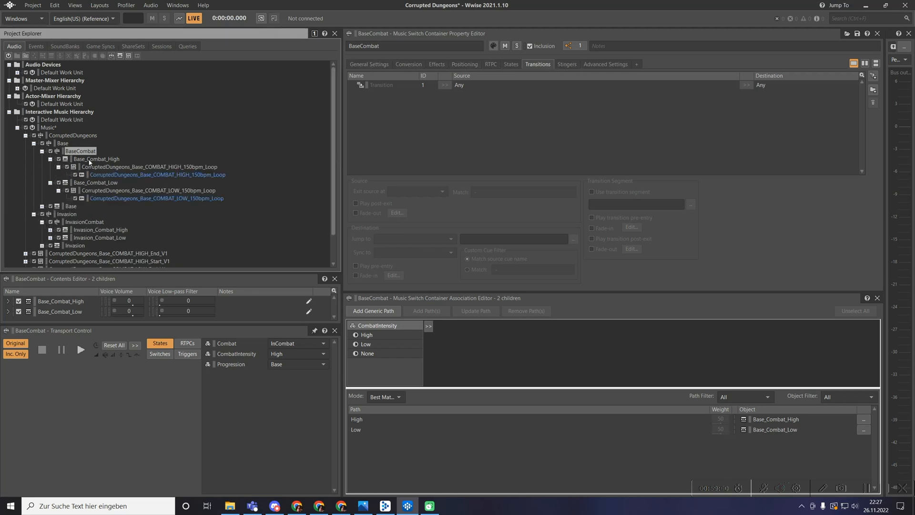
Check the Base_Combat_High and Base_Combat_Low playlists, and add a second Any-to-Any transition to the BaseCombat switch container.
left_click(66, 160)
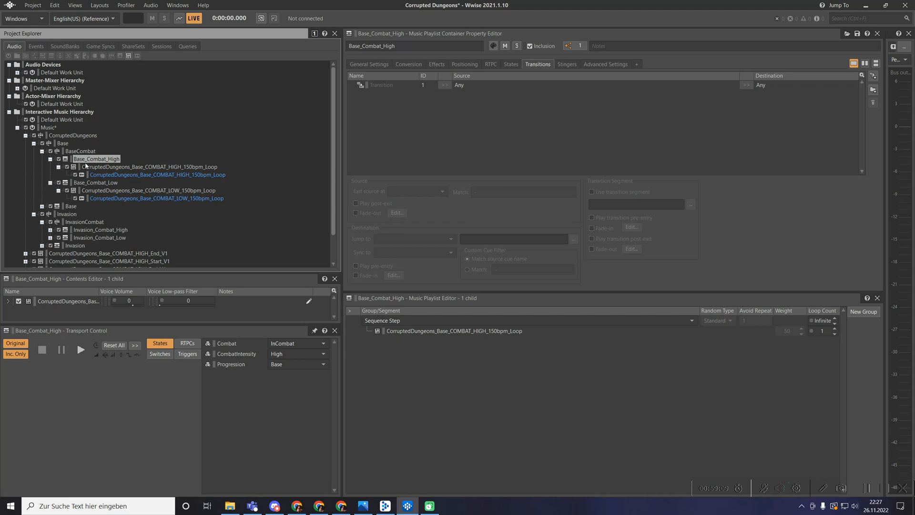
left_click(93, 182)
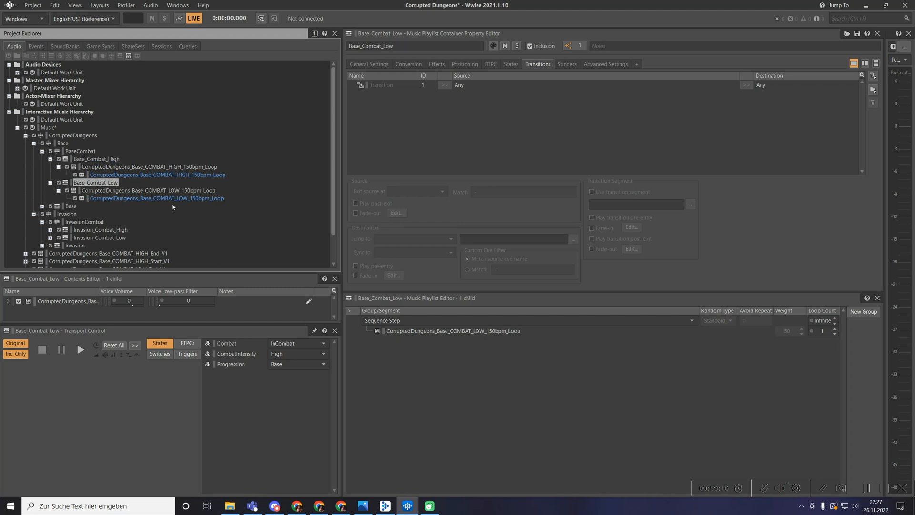
left_click(81, 152)
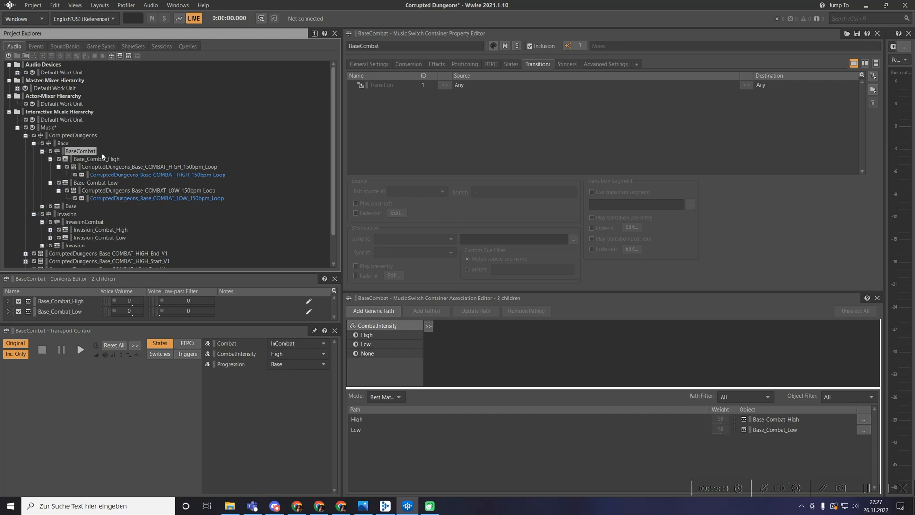
left_click(476, 84)
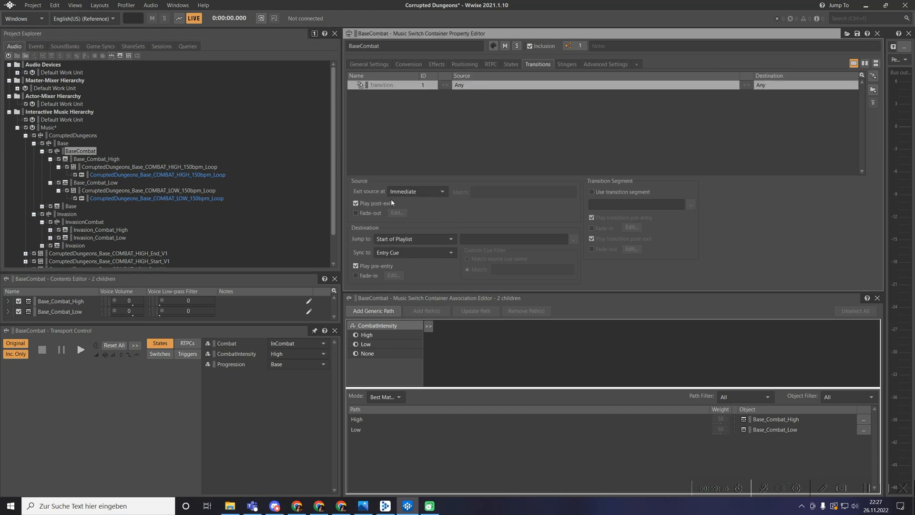
left_click(873, 76)
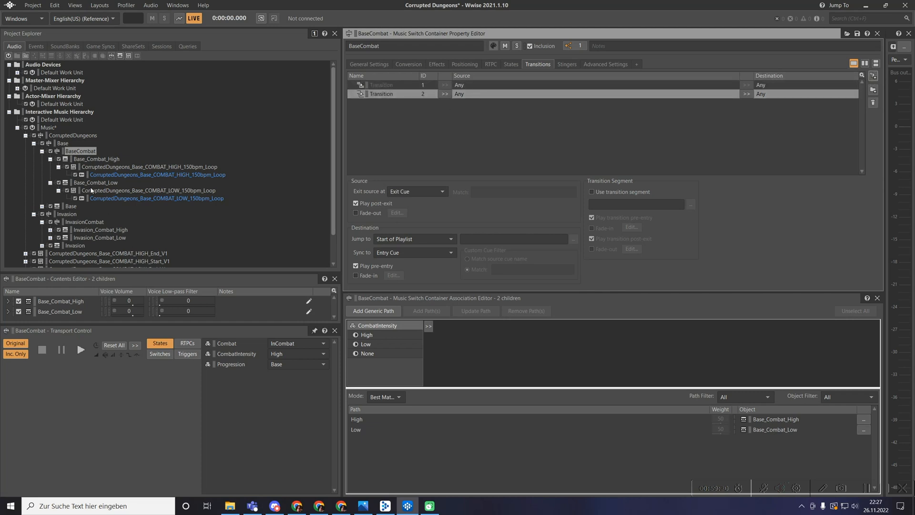
Set BaseCombat's second transition from Base_Combat_High to Base_Combat_Low, and add another transition from Base_Combat_Low to Base_Combat_High.
left_click_drag(95, 159, 463, 94)
left_click_drag(96, 183, 791, 94)
left_click(872, 76)
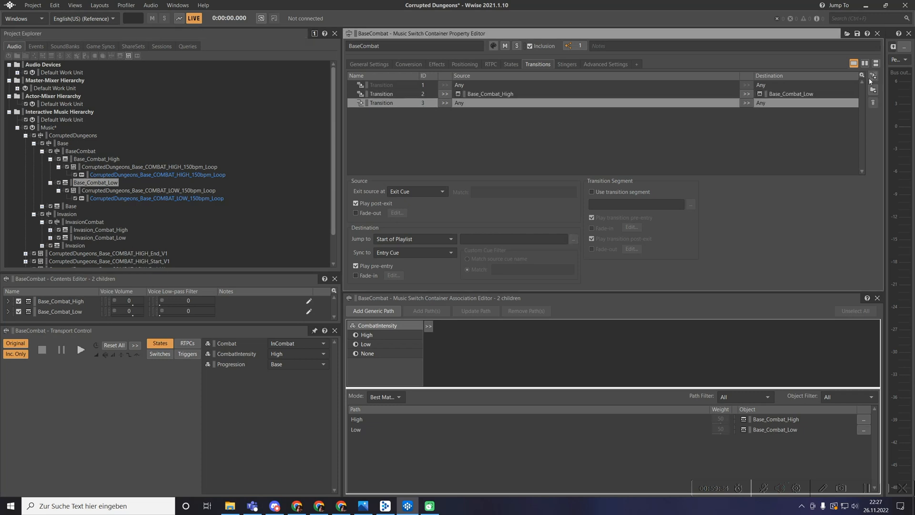
left_click_drag(103, 183, 494, 104)
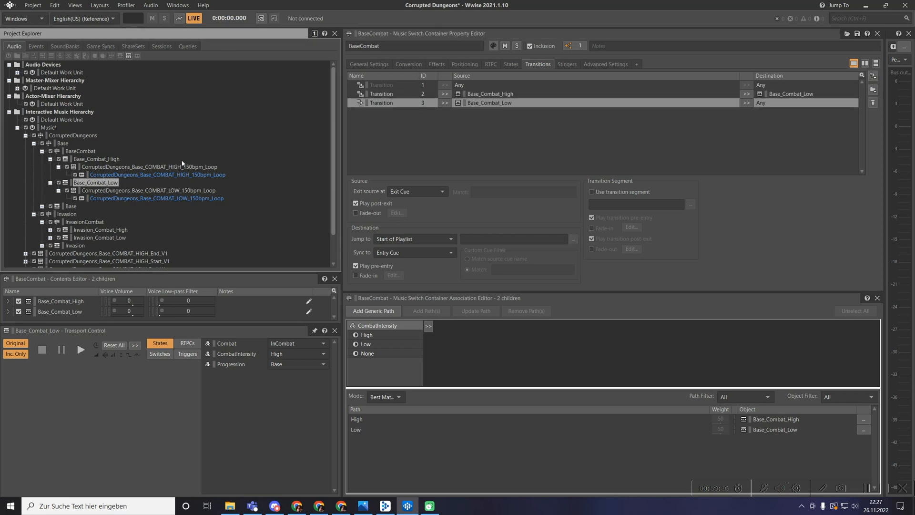
left_click_drag(95, 162, 798, 104)
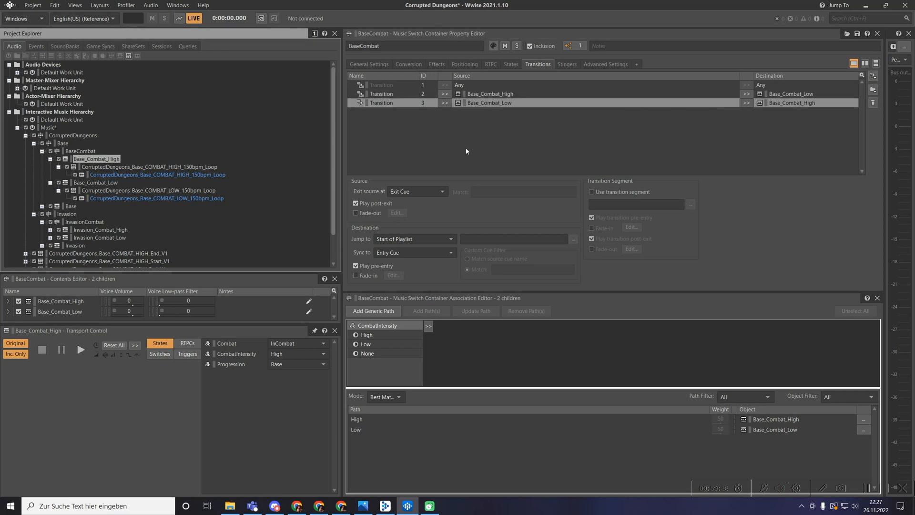
Make the Base_Combat_High to Base_Combat_Low transition exit the source at Next Beat, and disable its post-exit playback.
left_click(485, 94)
left_click(420, 191)
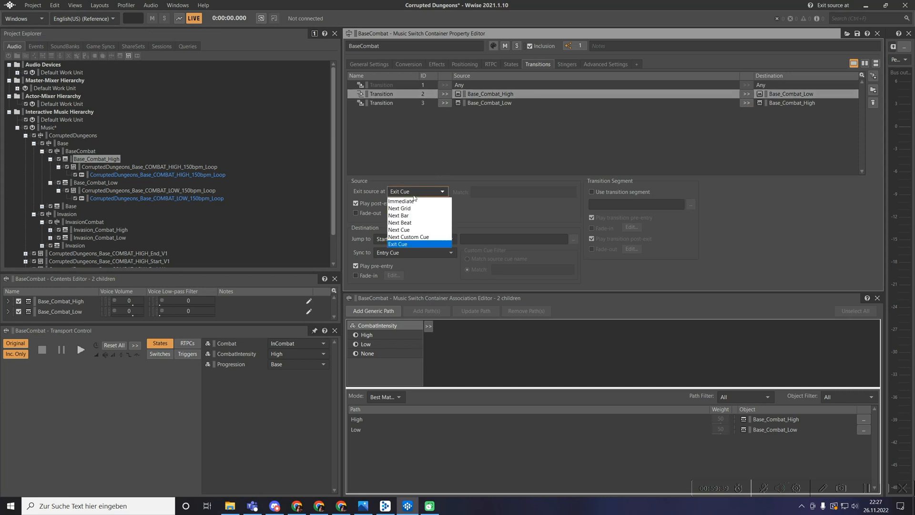
left_click(408, 223)
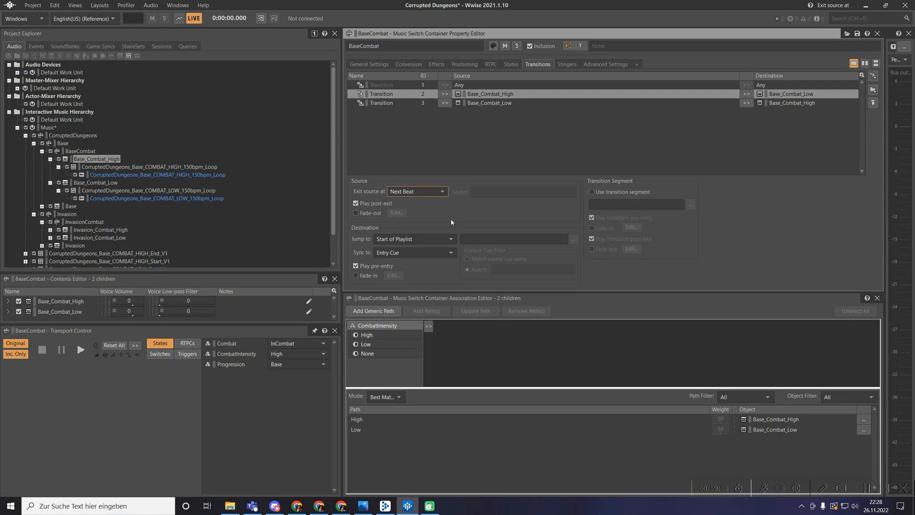
left_click(355, 203)
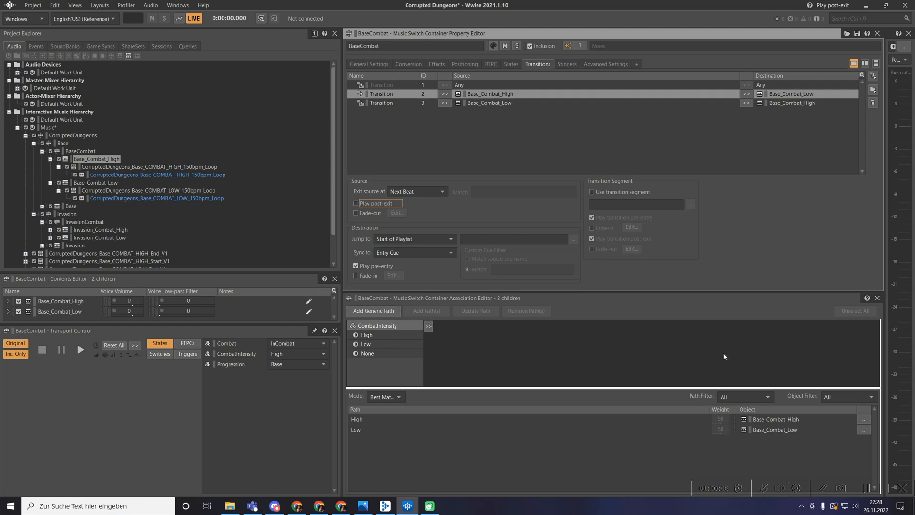
Inspect the end of the CorruptedDungeons_Base_COMBAT_HIGH_150bpm_Loop segment around its exit cue.
left_click(122, 168)
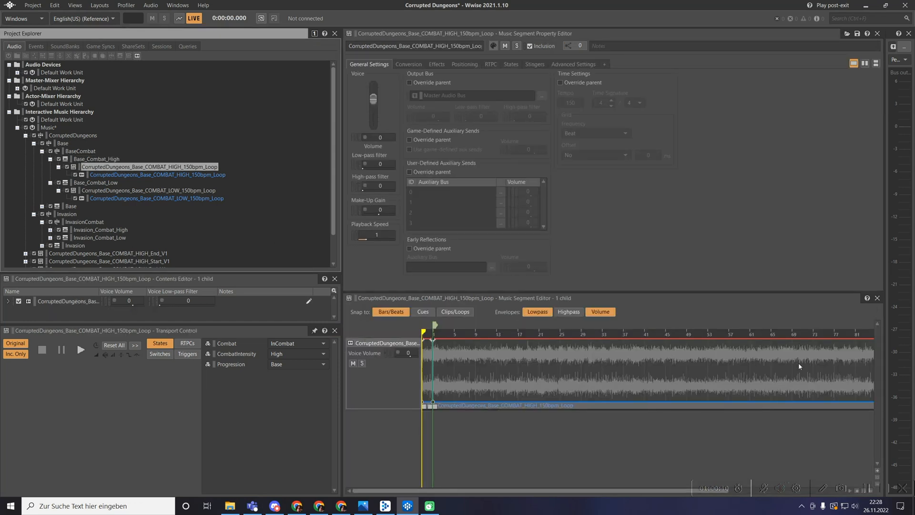
scroll(591, 390, "down", 5)
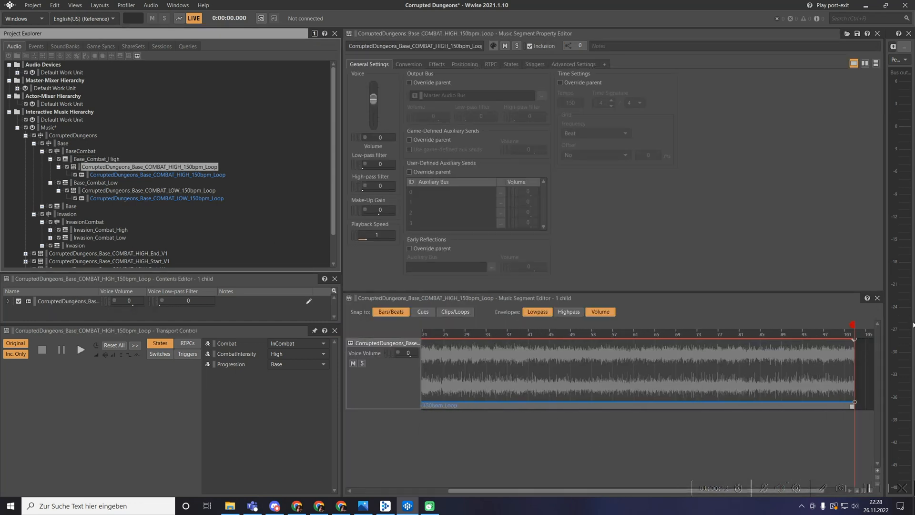
left_click(63, 143)
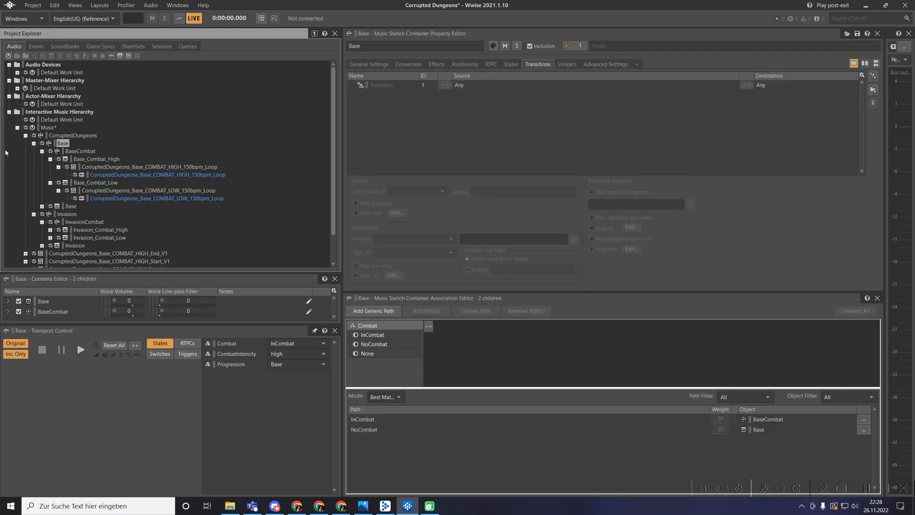
Enable the source fade-out on BaseCombat's High to Low transition with a time of 0.5 and an offset of 0.5.
left_click(75, 151)
left_click(549, 93)
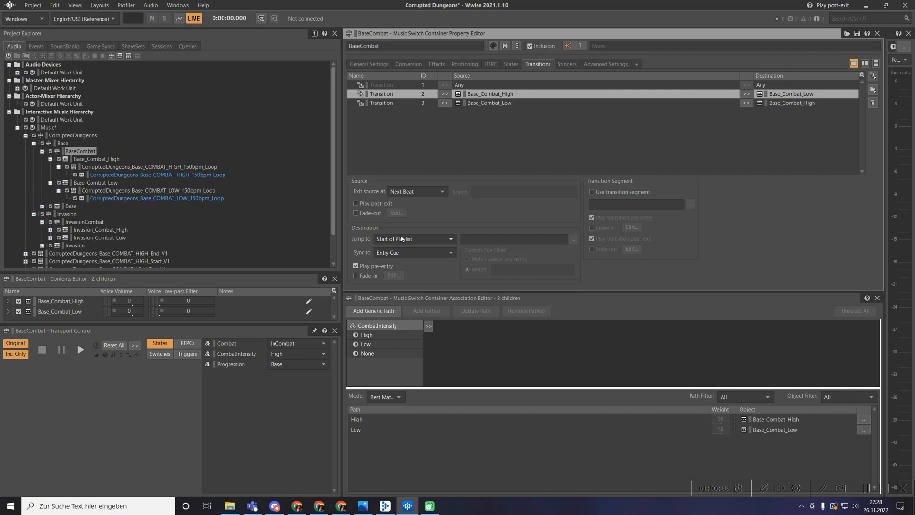
left_click(356, 212)
left_click(397, 212)
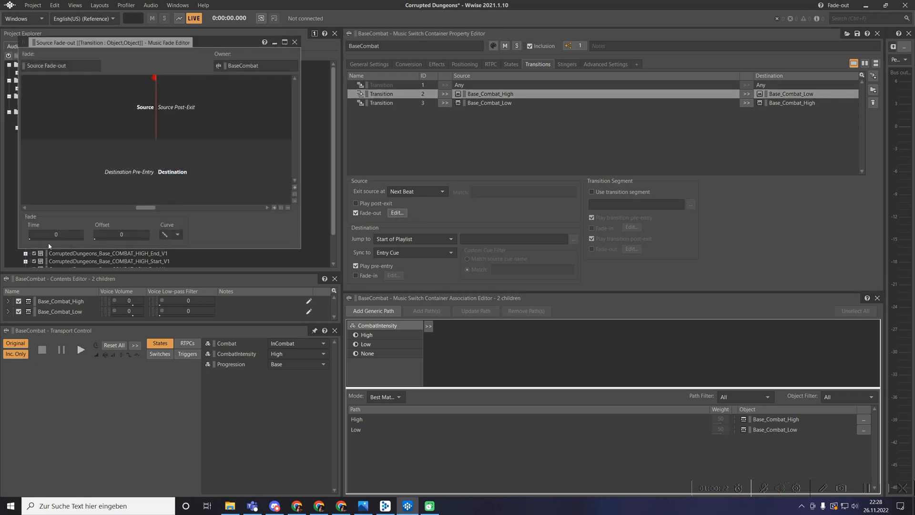
left_click(72, 234)
type("0.5")
left_click(121, 233)
type("0.5")
Enable the High to Low transition's destination fade-in with time 0.5 and offset -0.5, and sync it to Same Time as Playing Segment.
left_click(355, 276)
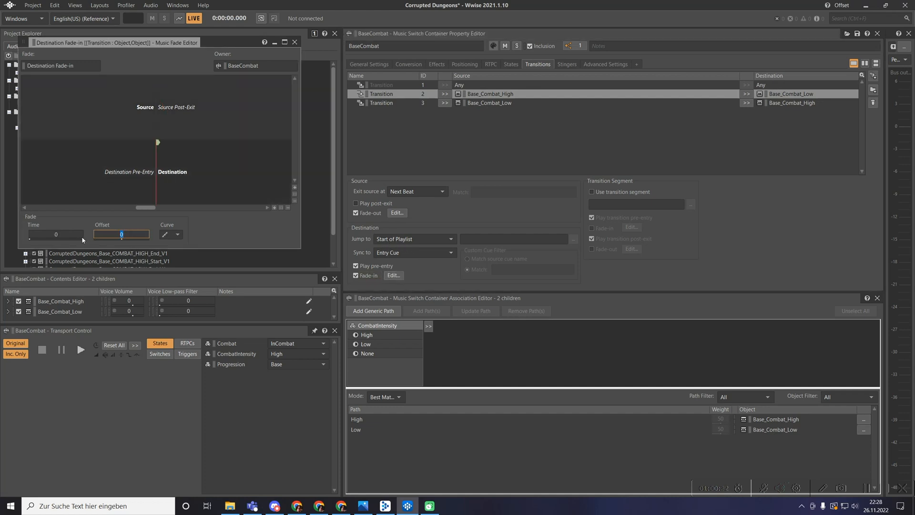
type("0.5")
key("Return")
left_click(68, 234)
type("0.5")
key("Return")
left_click(137, 234)
key("Left")
type("-")
key("Return")
left_click(295, 42)
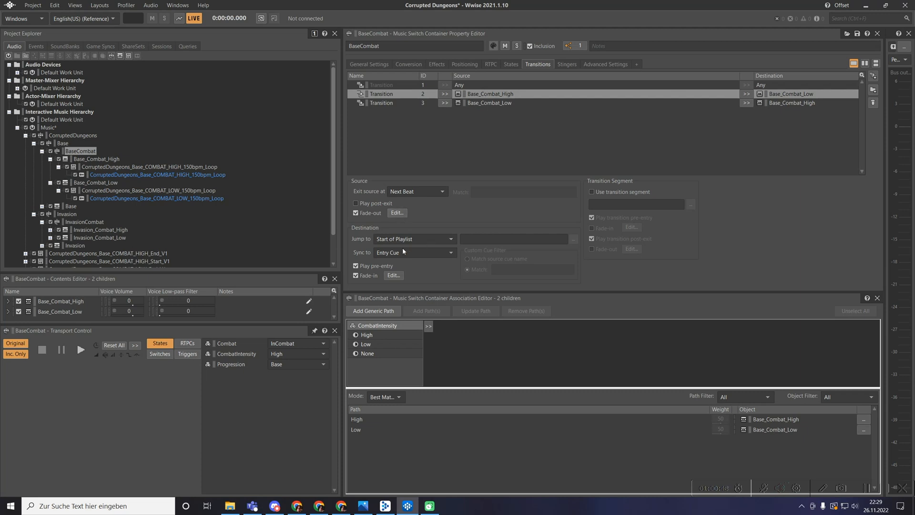
left_click(381, 252)
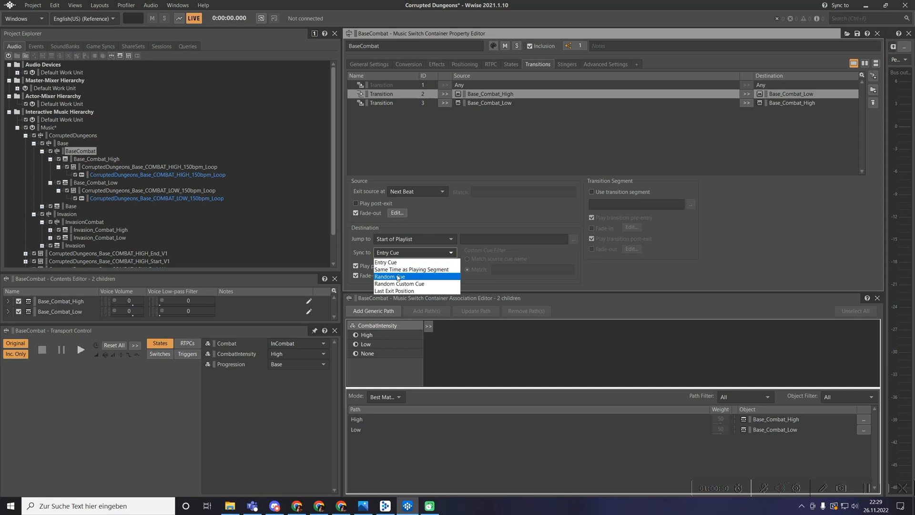
left_click(428, 270)
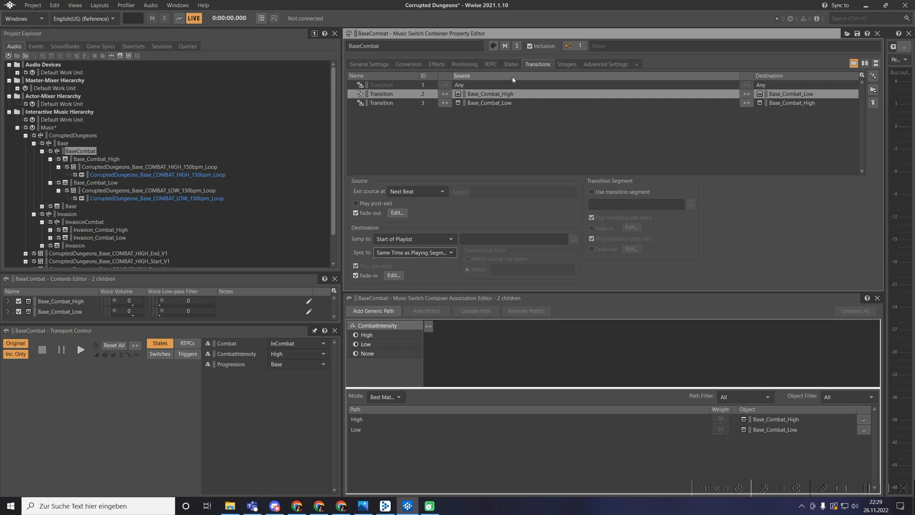
Audition BaseCombat starting with CombatIntensity at Low, switch it to High during playback, and stop.
left_click(77, 151)
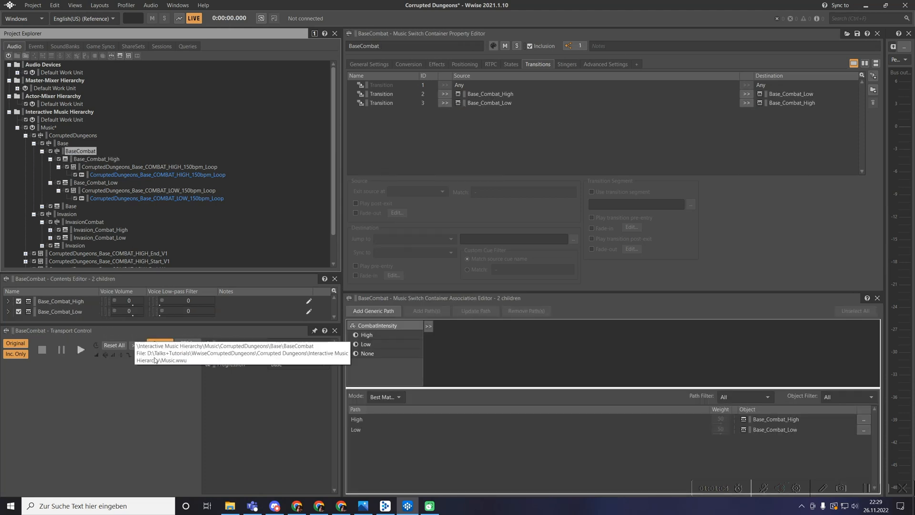
left_click(305, 354)
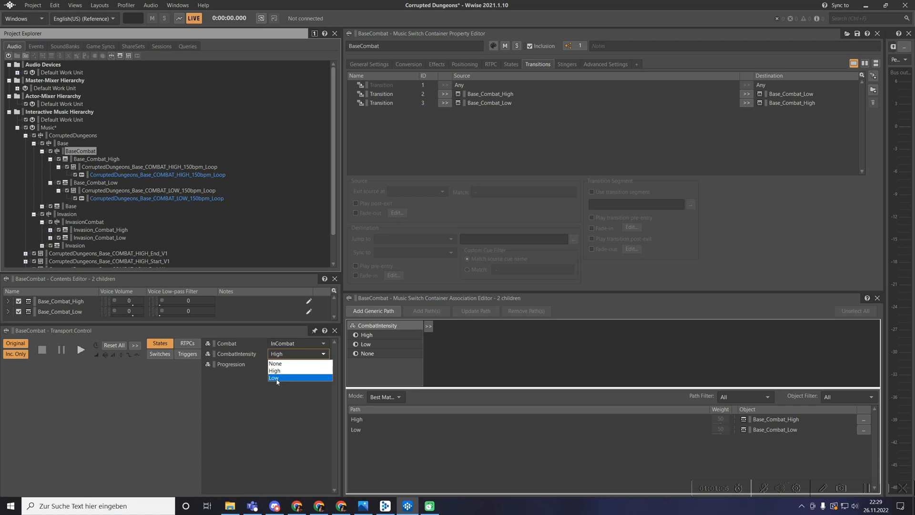
left_click(287, 370)
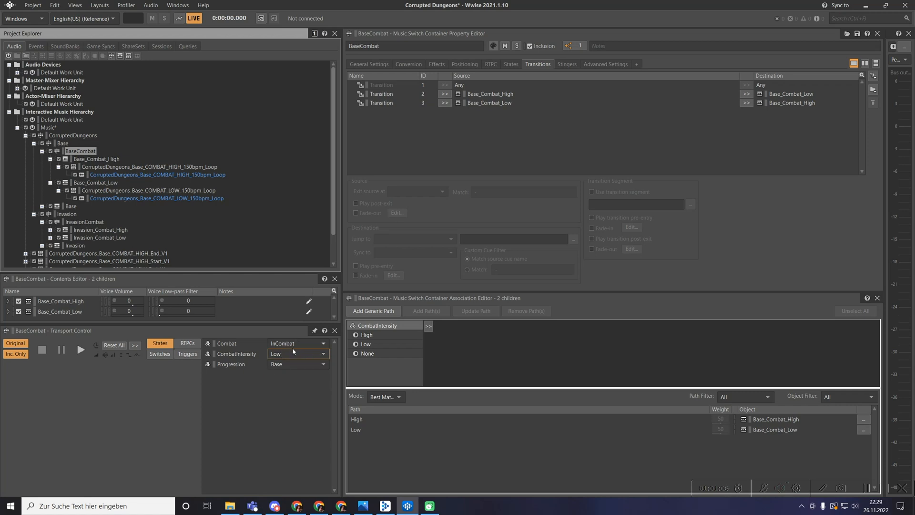
key("space")
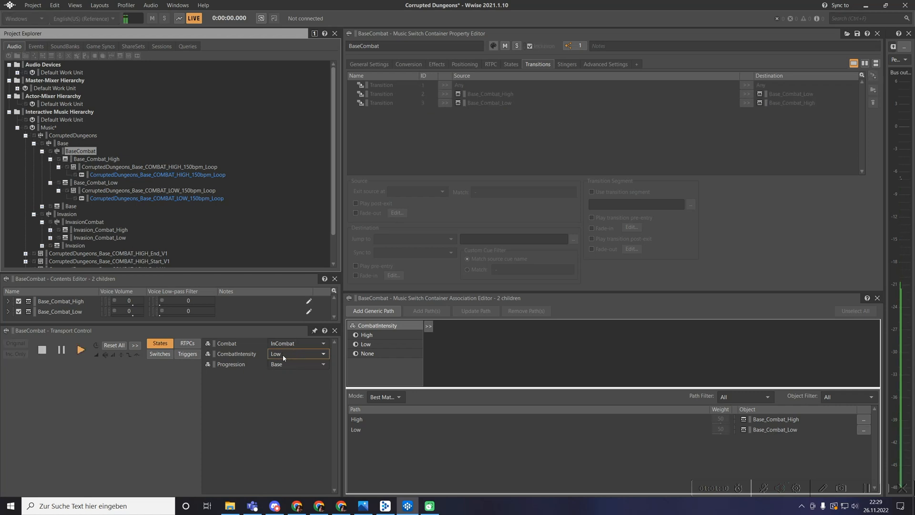
left_click(285, 355)
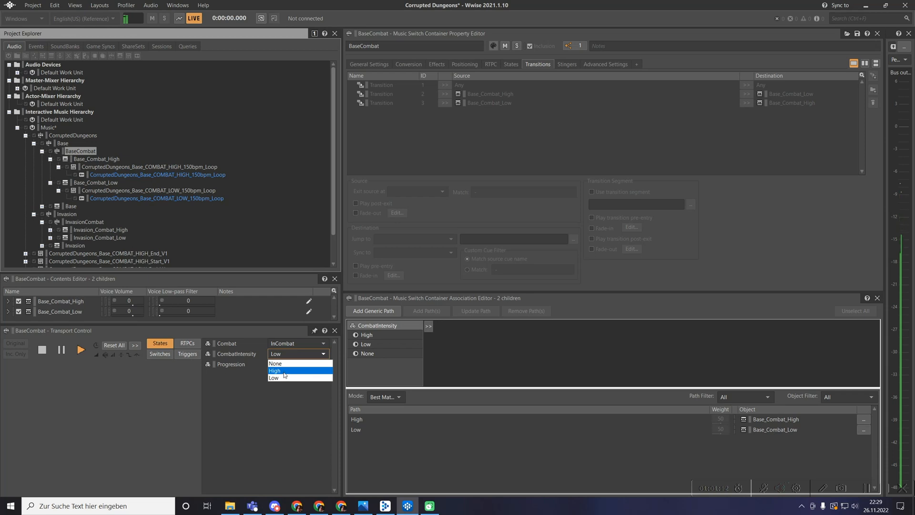
left_click(283, 370)
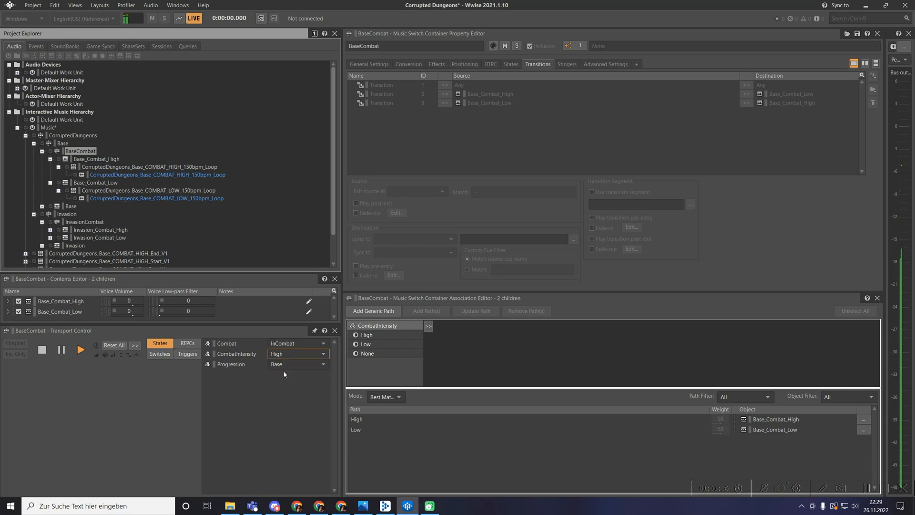
key("space")
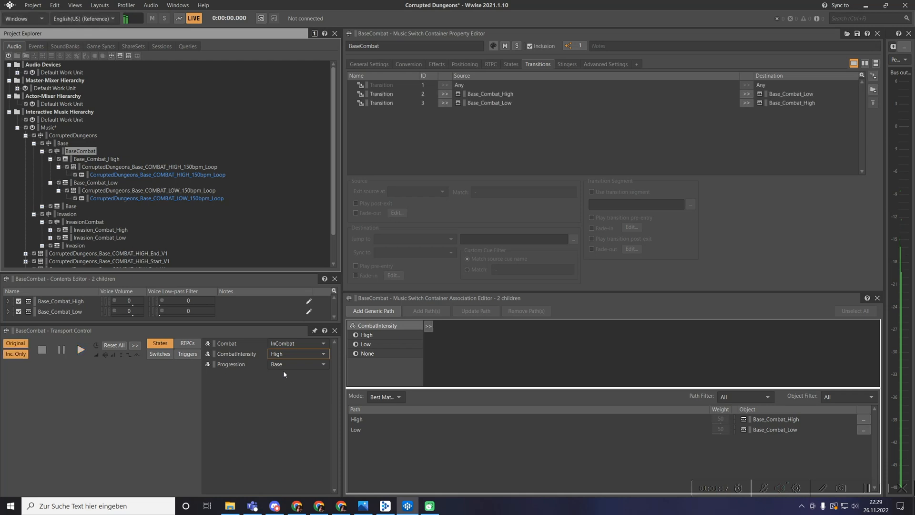
Set the Base_Combat_Low to Base_Combat_High transition to exit the source at Next Beat.
left_click(502, 95)
left_click(496, 103)
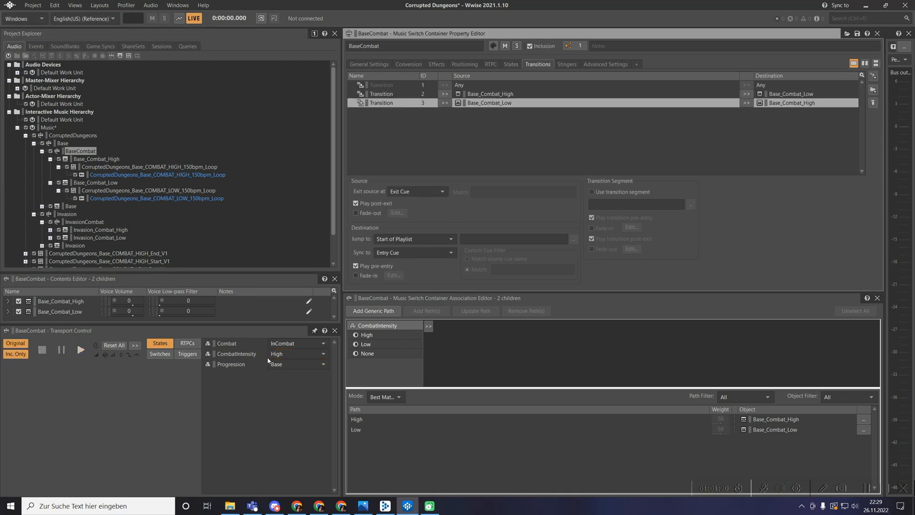
left_click(409, 193)
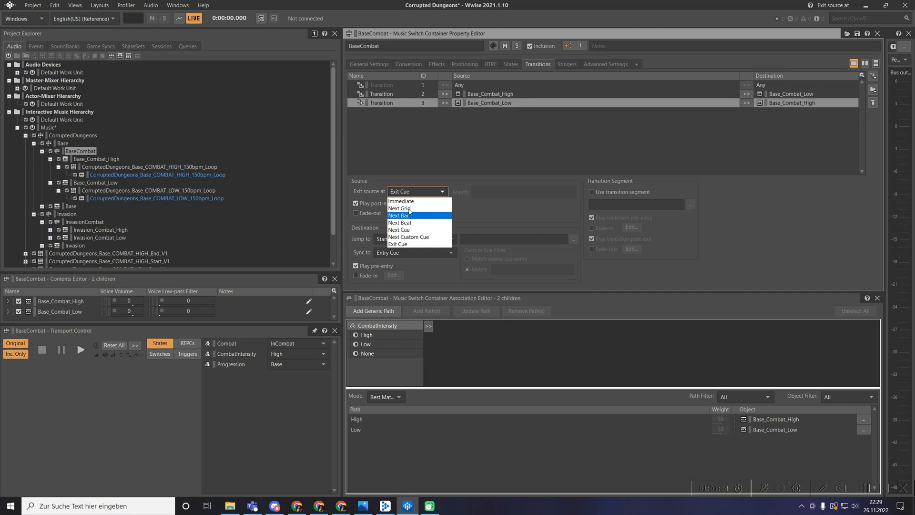
left_click(408, 223)
Enable the source fade-out on the Low to High transition with a time of 0.5 and an offset of 0.5.
left_click(356, 212)
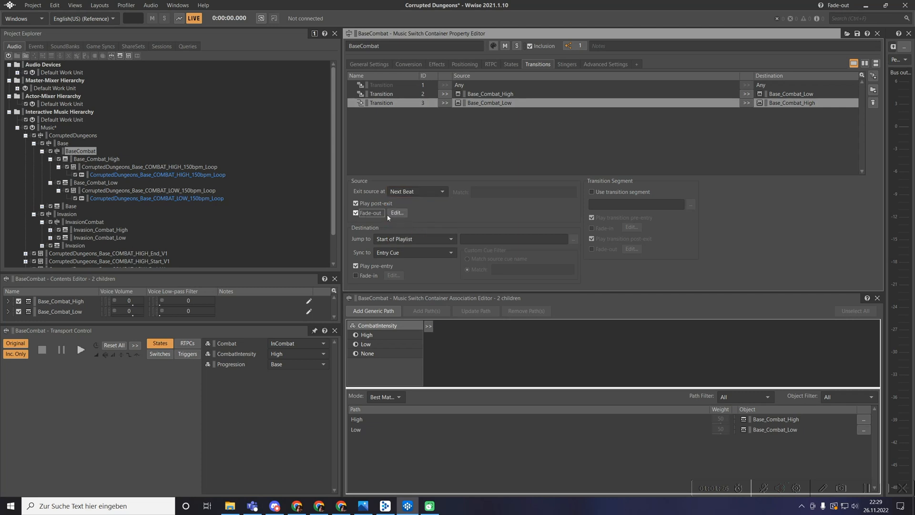
left_click(397, 213)
left_click(71, 230)
type("0.5")
key("Return")
left_click(136, 234)
type("0.5")
key("Return")
Enable the destination fade-in on the Low to High transition with a time of 0.5 and an offset of -0.5.
left_click(356, 275)
left_click(393, 276)
type("-0.5")
key("Return")
left_click(55, 234)
type("0.5")
key("Return")
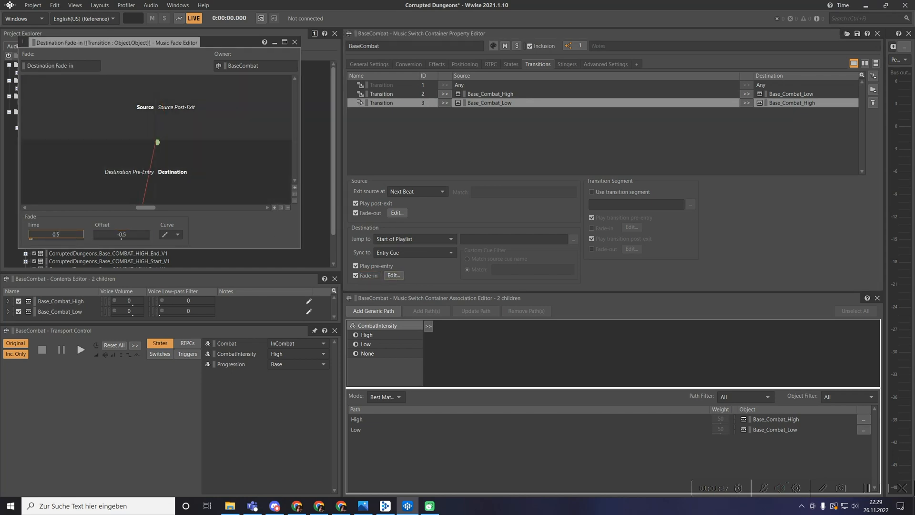
left_click(294, 42)
Disable pre-entry and post-exit playback on the Low to High transition and sync its destination to Same Time as Playing Segment.
left_click(356, 266)
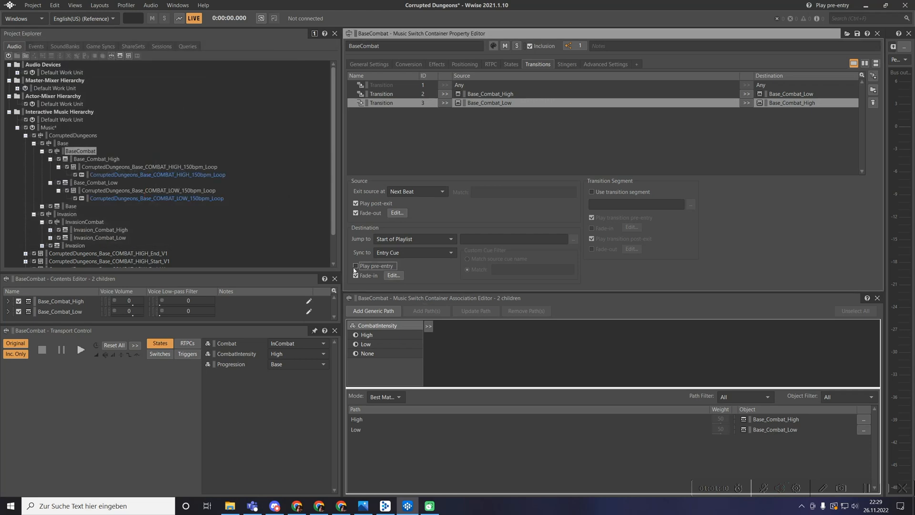
left_click(357, 203)
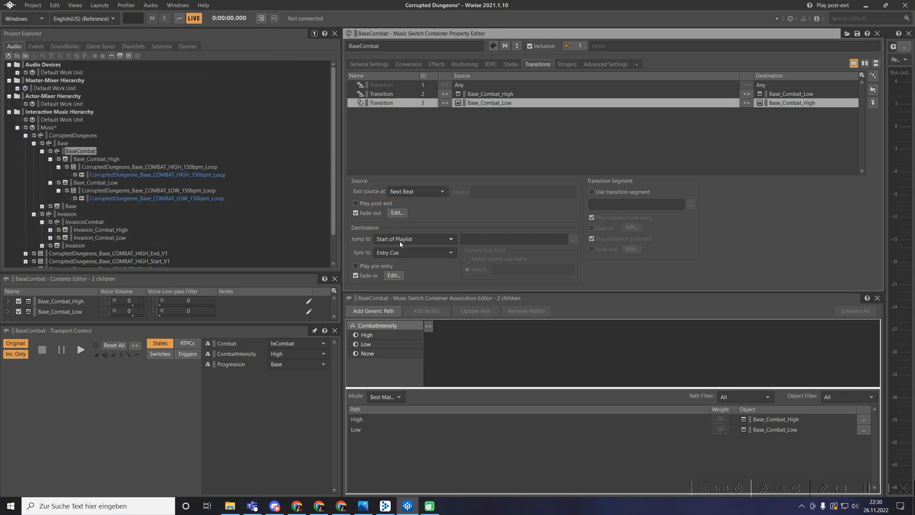
left_click(414, 252)
left_click(410, 270)
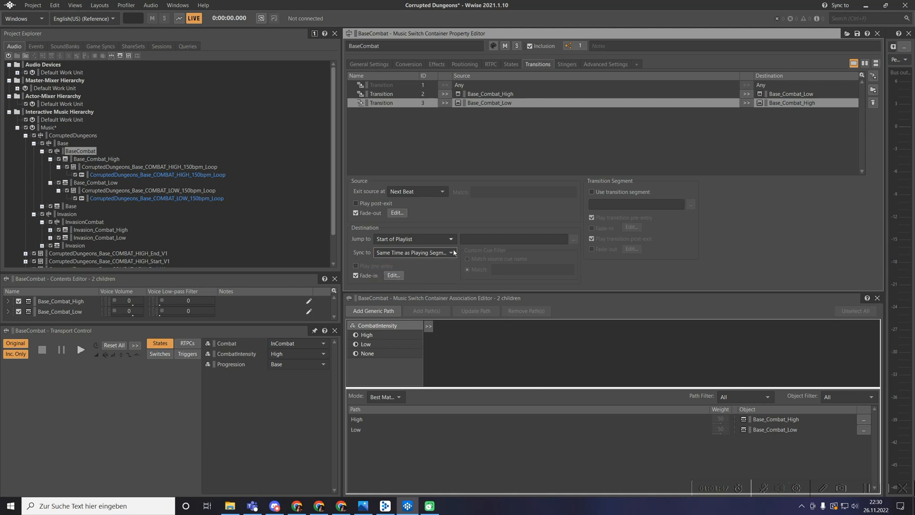
Play BaseCombat with CombatIntensity at Low and switch it to High, back to Low and to High again to audition both transitions.
left_click(96, 159)
left_click(80, 152)
left_click(284, 353)
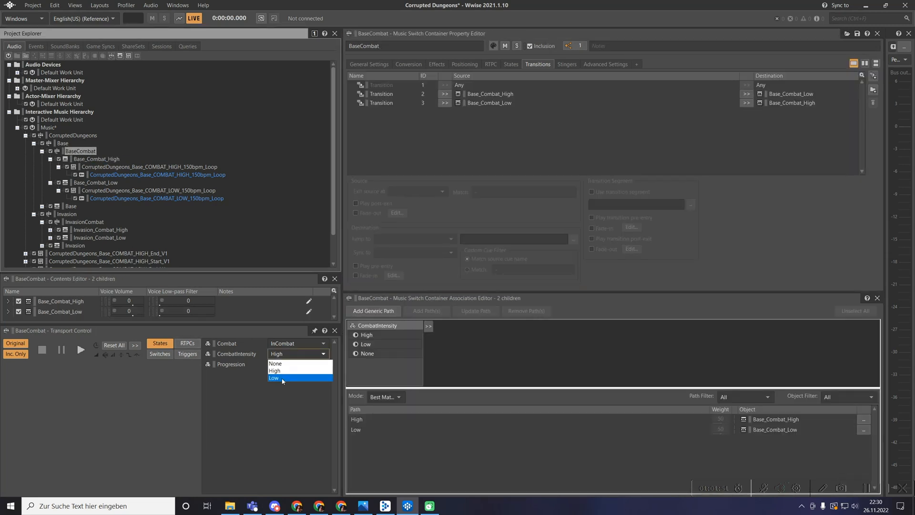
left_click(282, 370)
key("space")
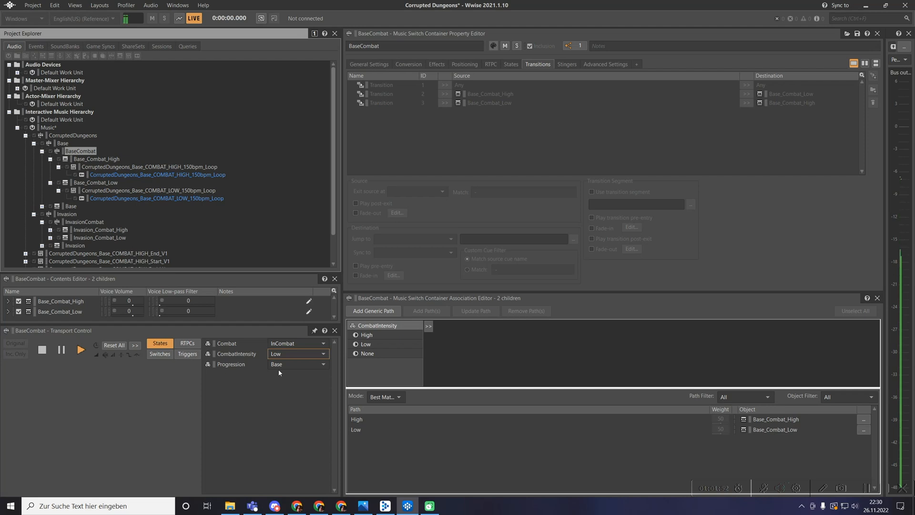
left_click(282, 355)
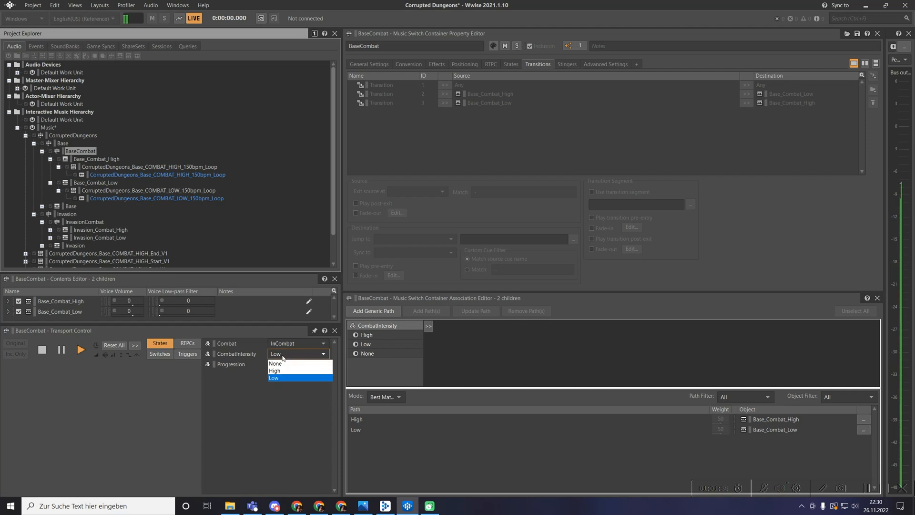
left_click(281, 371)
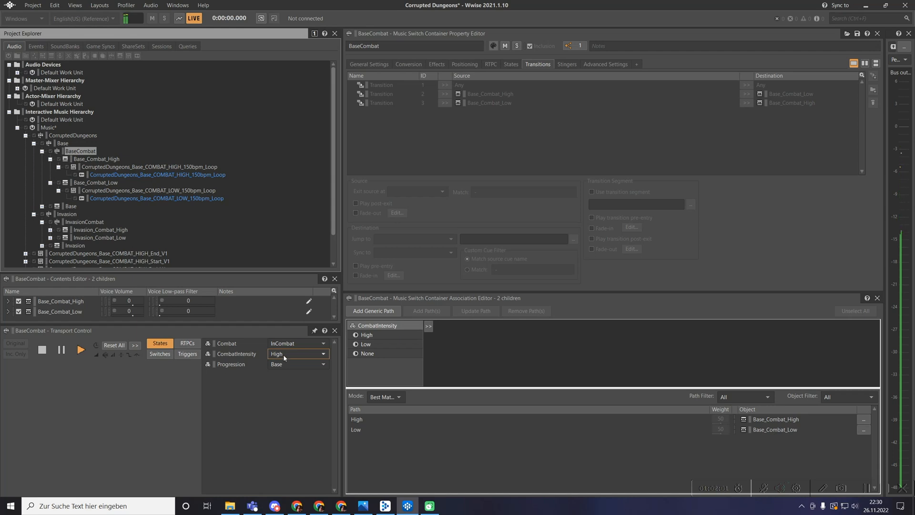
left_click(284, 355)
left_click(281, 379)
left_click(287, 353)
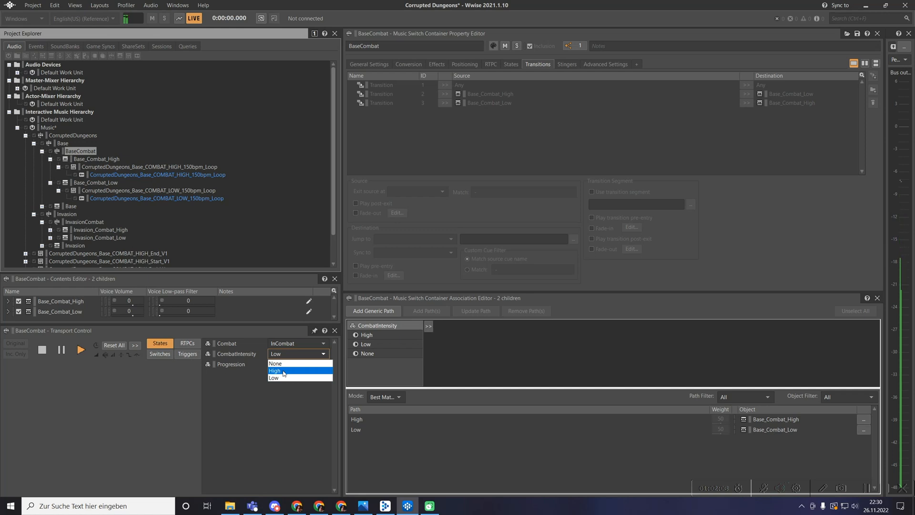
left_click(284, 371)
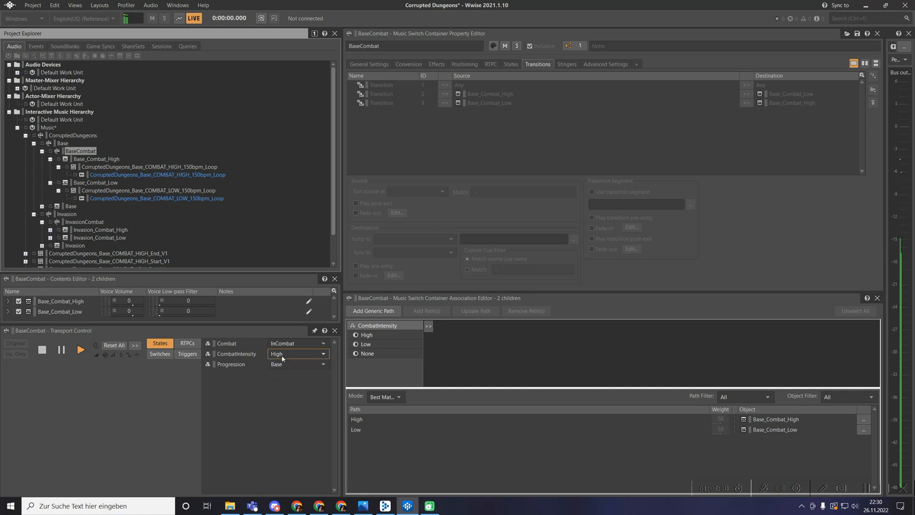
Stop the BaseCombat playback and audition the CorruptedDungeons_Base_COMBAT_HIGH_End_V1 segment.
key("space")
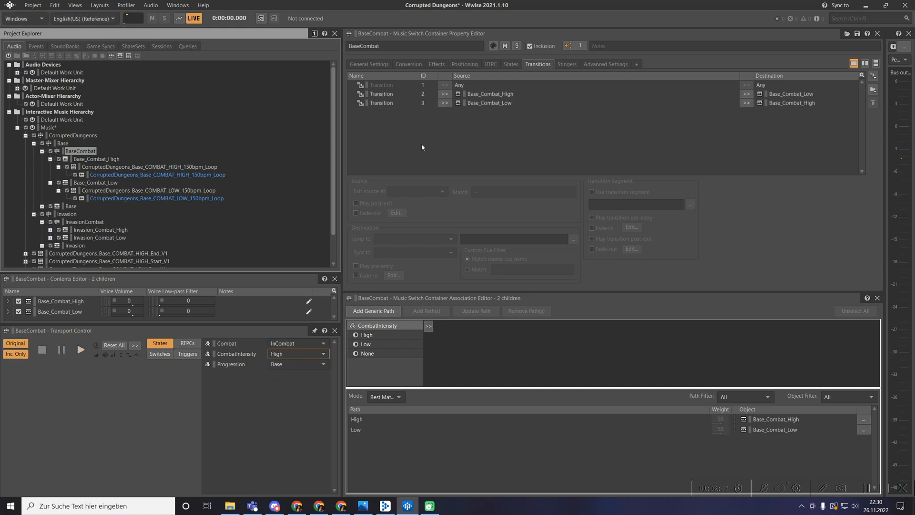
left_click(496, 94)
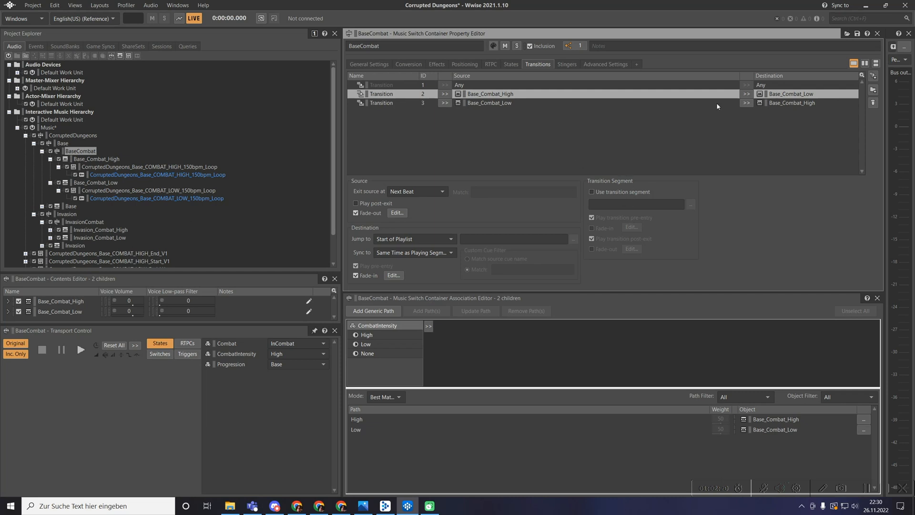
scroll(233, 245, "down", 2)
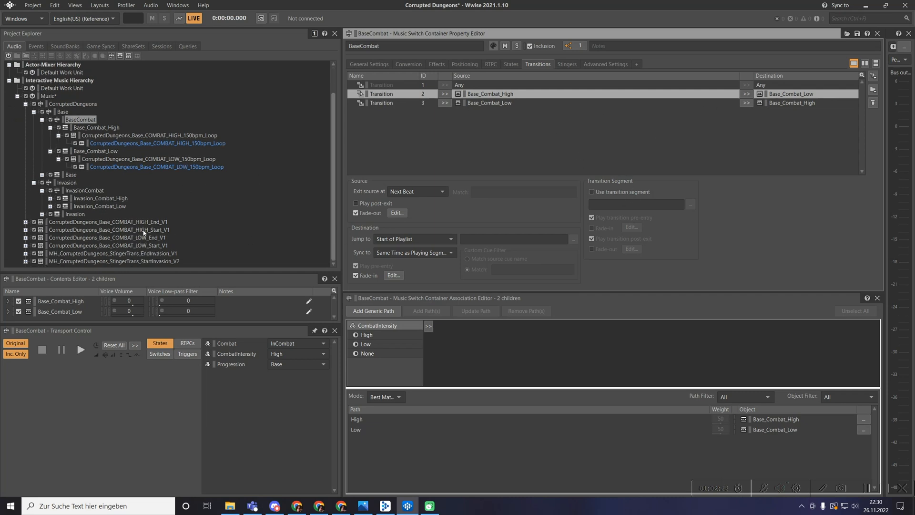
left_click(117, 222)
left_click(119, 245, "shift")
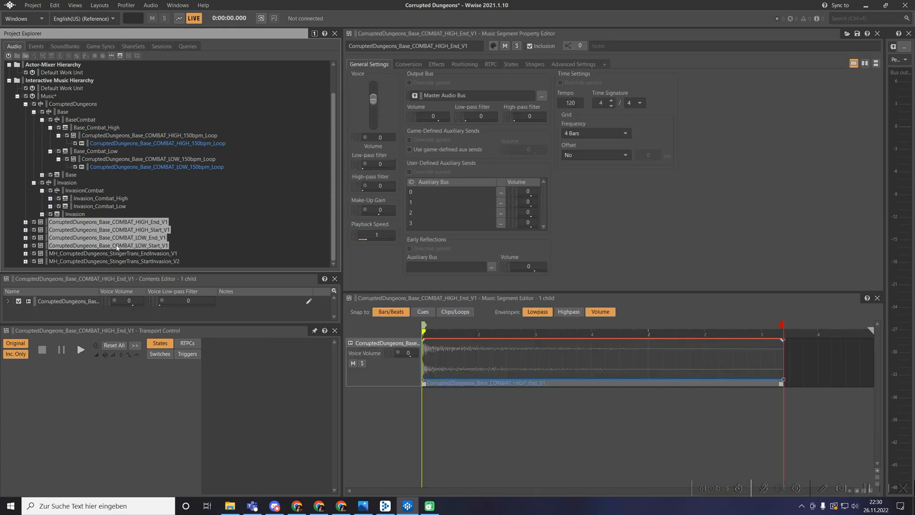
left_click(149, 223)
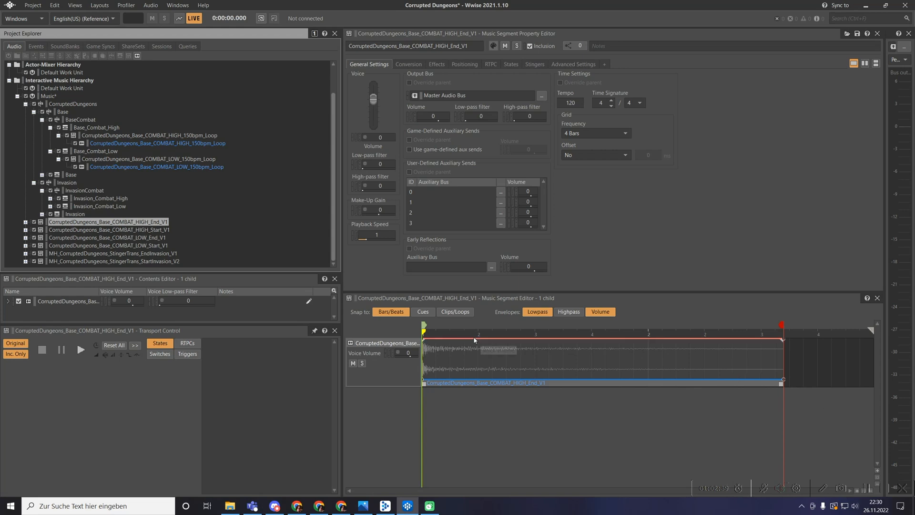
left_click(394, 337)
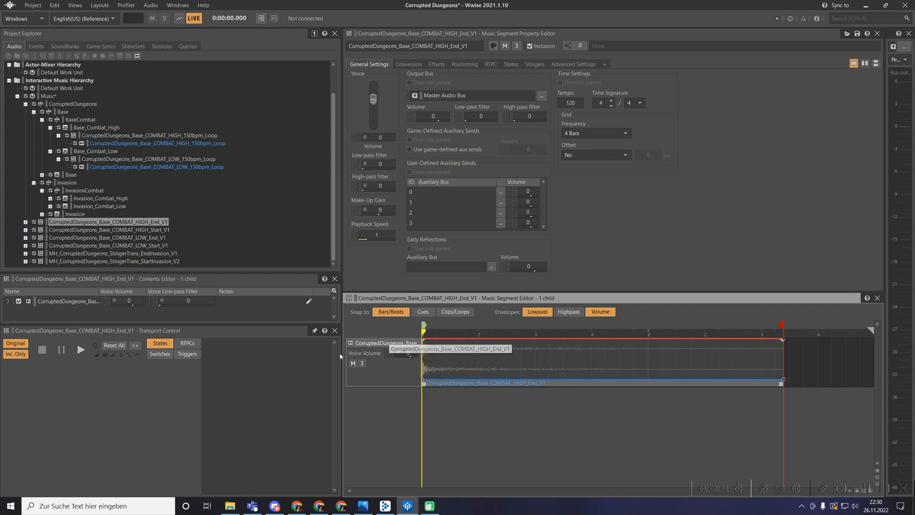
key("space")
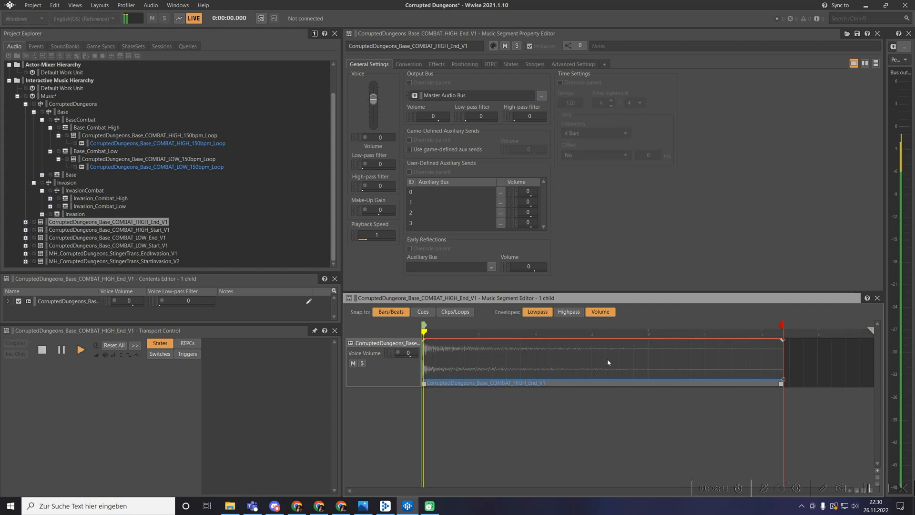
key("space")
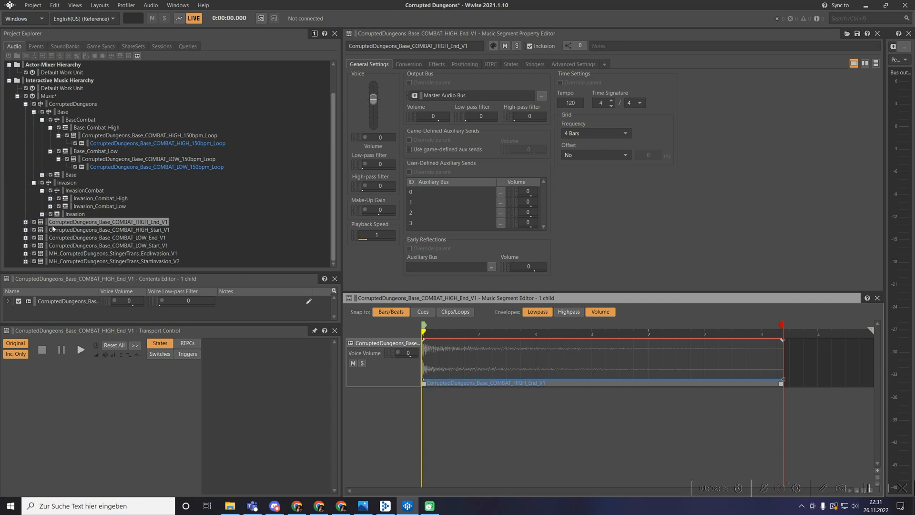
Move the four Base_COMBAT HIGH and LOW Start and End segments into the CorruptedDungeons switch container.
left_click(146, 238)
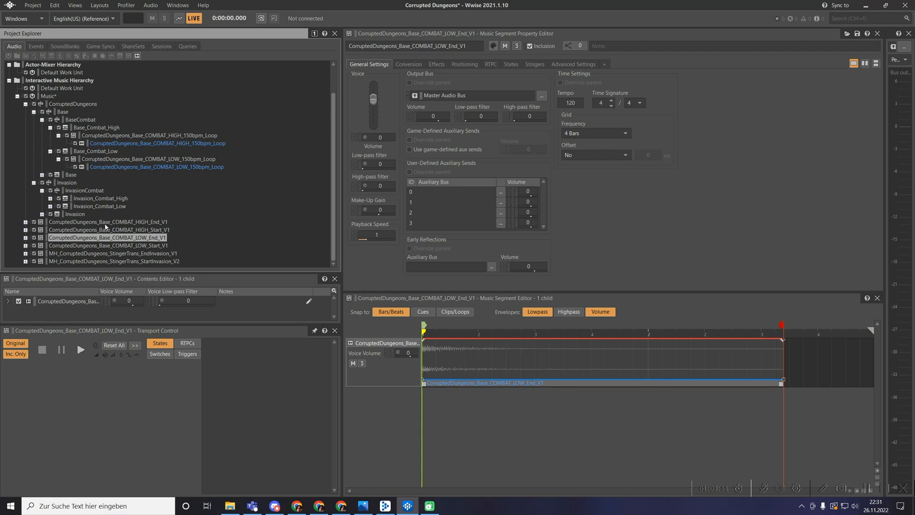
left_click(71, 104)
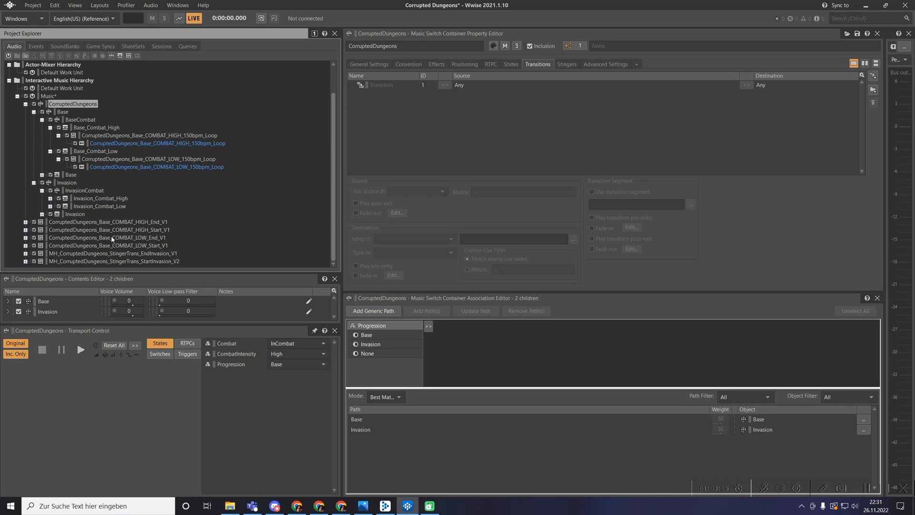
left_click(121, 222)
left_click(119, 245, "shift")
left_click_drag(118, 246, 76, 105)
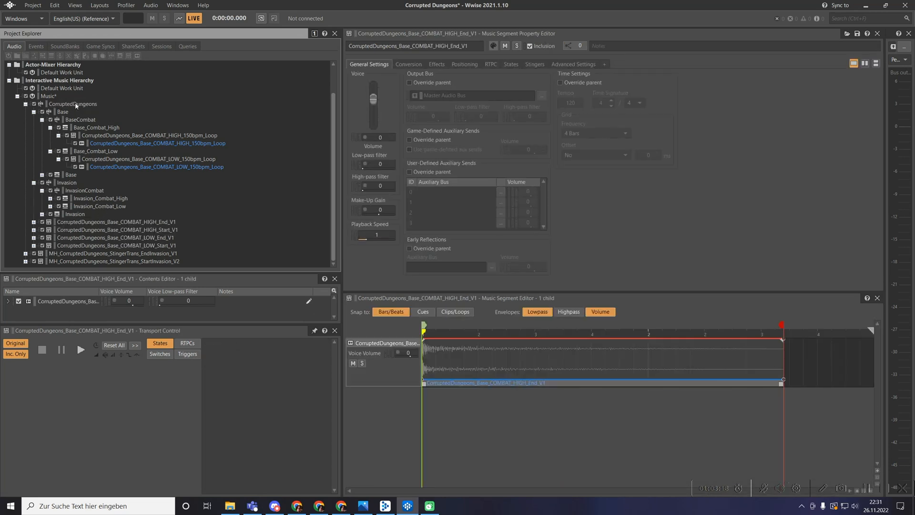
Move the EndInvasion_V1 and StartInvasion_V2 StingerTrans segments into the CorruptedDungeons switch container.
left_click(114, 255)
left_click(98, 260, "shift")
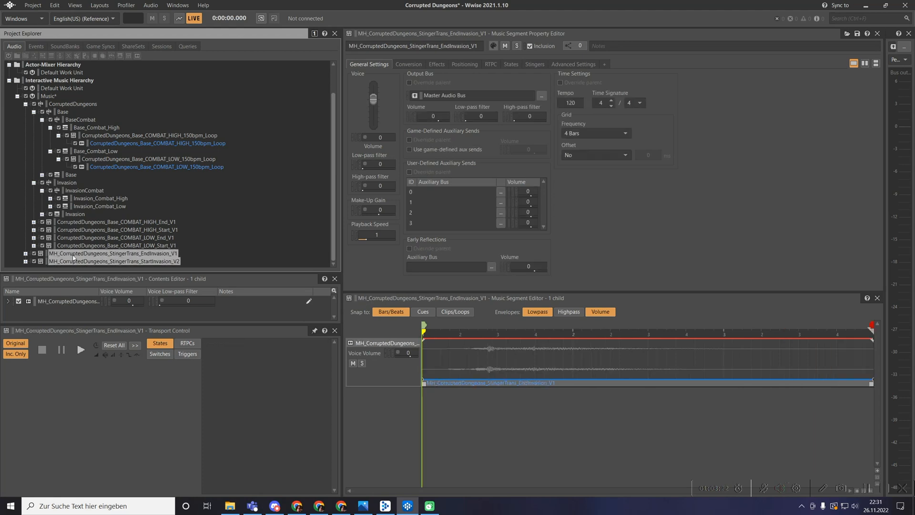
left_click_drag(73, 258, 75, 104)
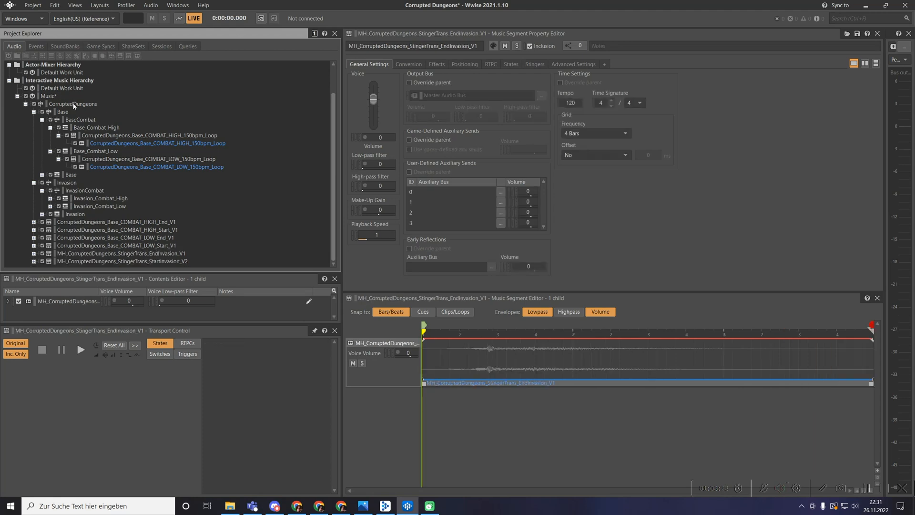
Enable a transition segment on BaseCombat's High to Low transition and assign CorruptedDungeons_Base_COMBAT_HIGH_End_V1 to it.
left_click(73, 105)
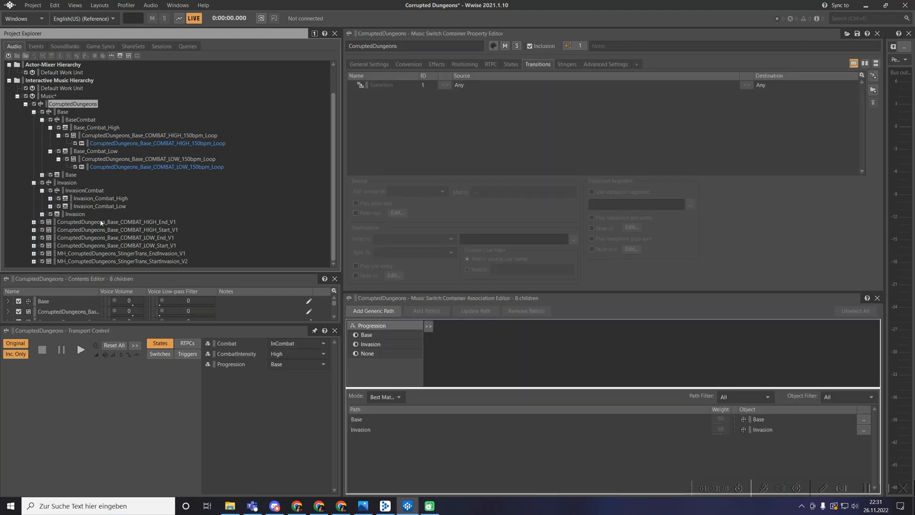
left_click(72, 120)
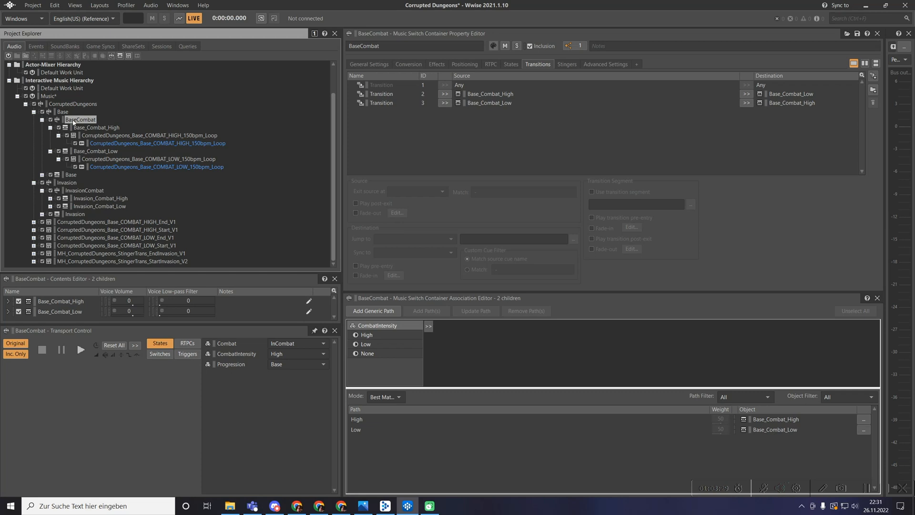
left_click(472, 97)
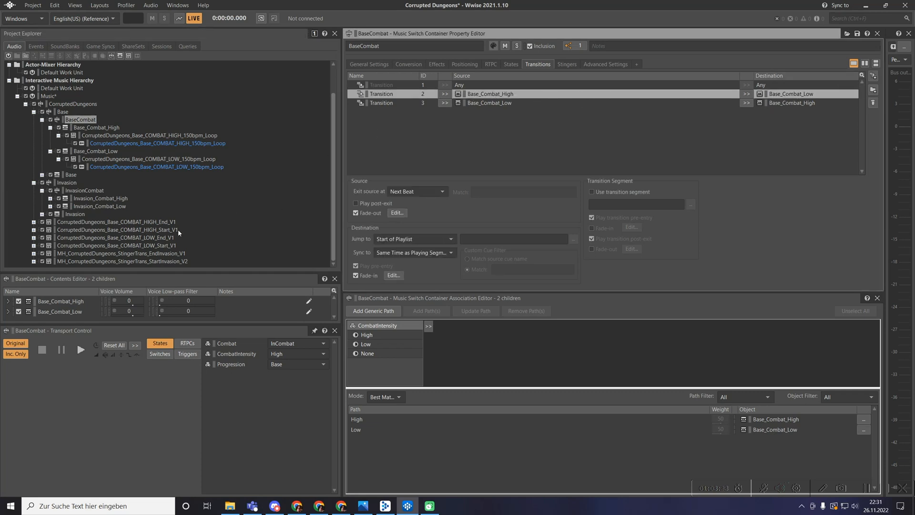
left_click(592, 192)
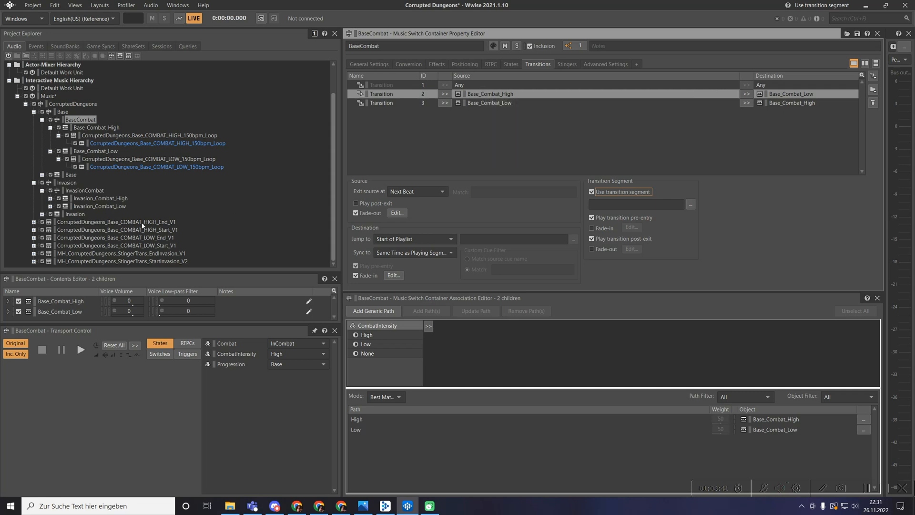
left_click_drag(145, 222, 636, 207)
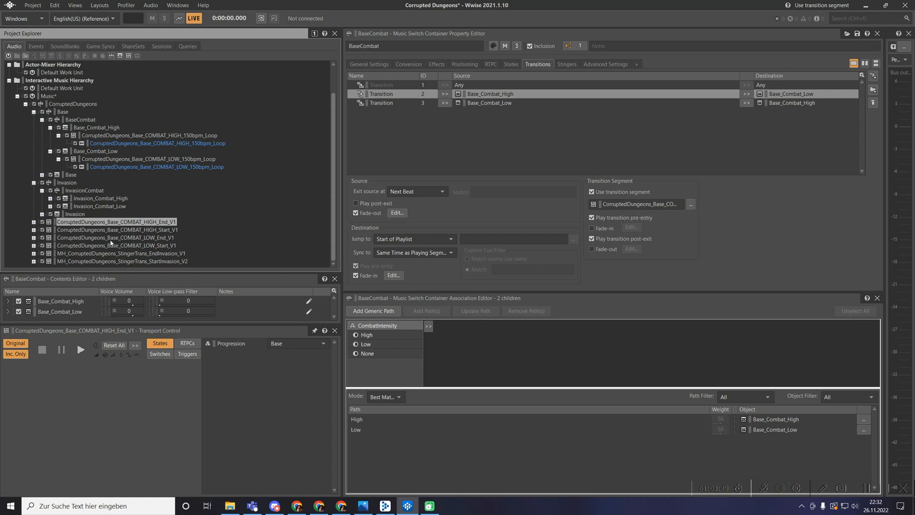
Override the parent time settings on CorruptedDungeons_Base_COMBAT_HIGH_End_V1 and set its tempo to 150.
left_click(142, 230)
left_click(136, 222)
left_click(34, 222)
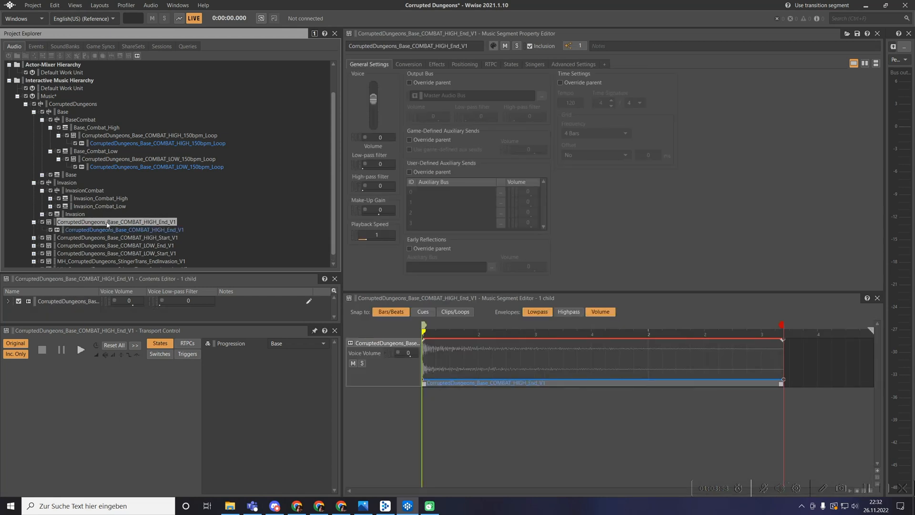
left_click(560, 83)
left_click(577, 102)
type("150")
key("Return")
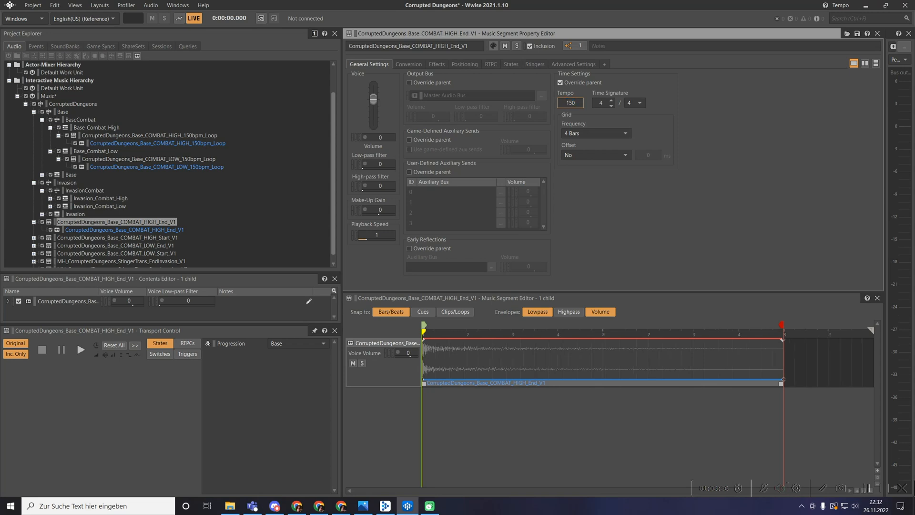
Set the CorruptedDungeons container's tempo to 150 and check the Invasion container's own time settings.
left_click(56, 104)
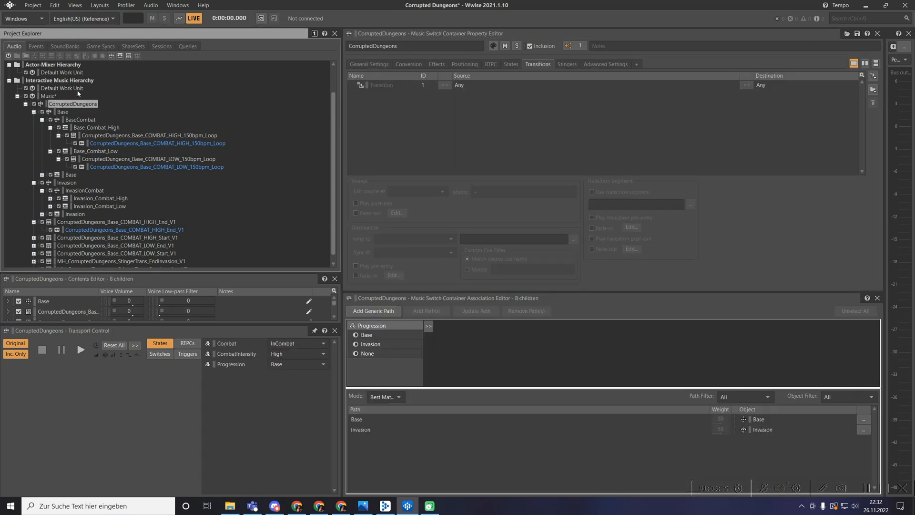
left_click(368, 64)
double_click(571, 103)
type("150")
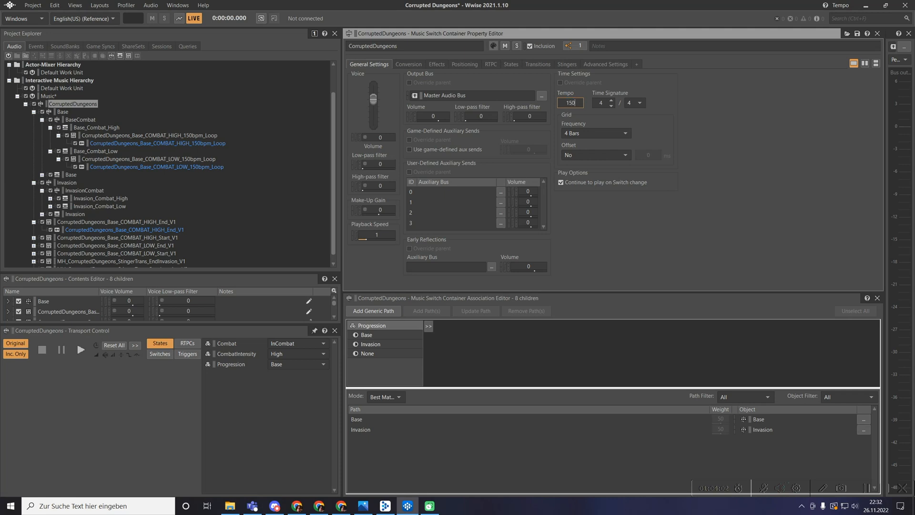
left_click(67, 183)
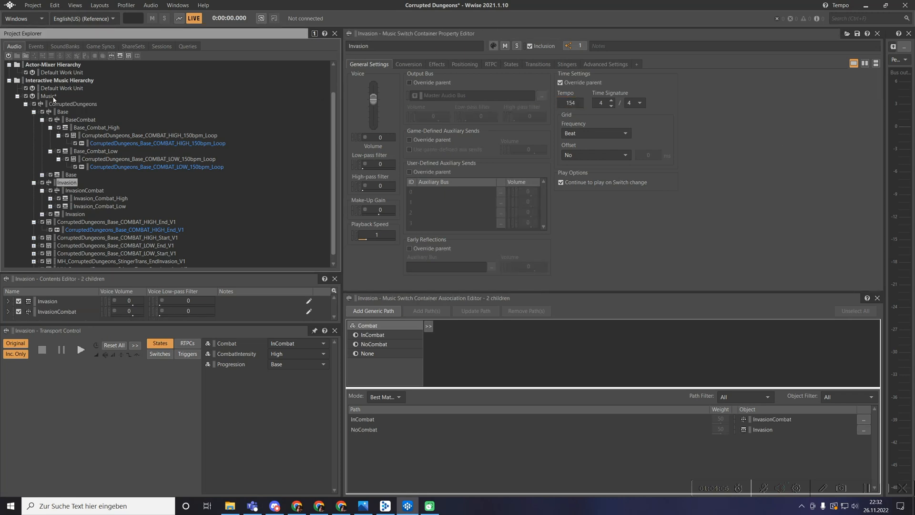
Turn off the time settings override on CorruptedDungeons_Base_COMBAT_HIGH_End_V1 and move its exit cue to the clip's start.
left_click(116, 222)
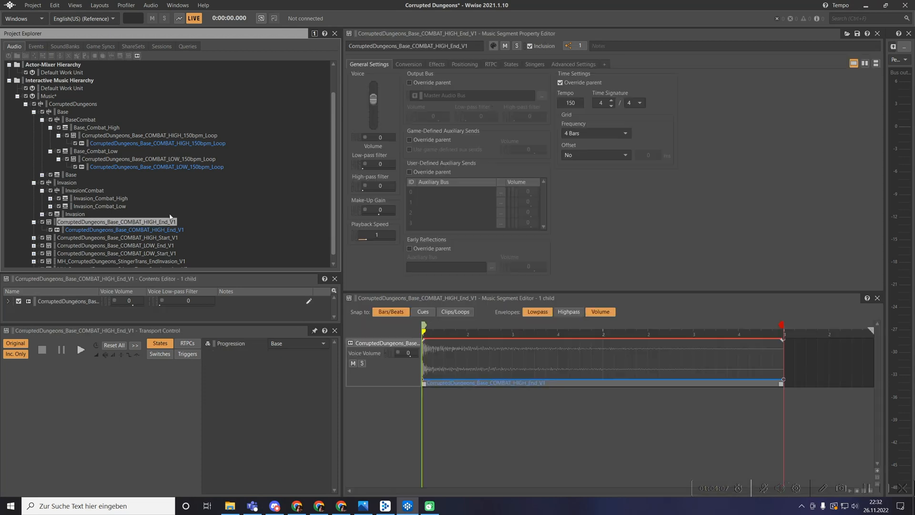
left_click(560, 83)
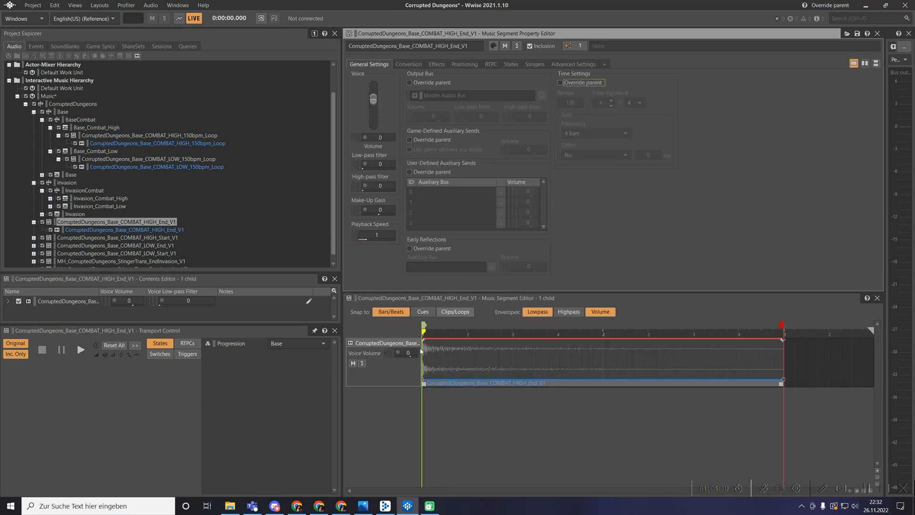
mouse_move(444, 369)
left_mouse_down()
mouse_move(469, 371)
mouse_move(429, 374)
left_mouse_up()
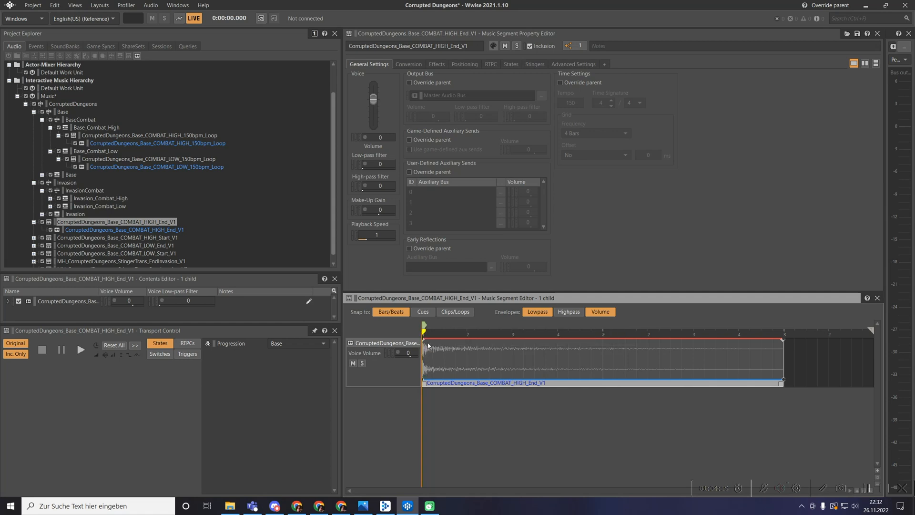
mouse_move(424, 324)
left_mouse_down()
mouse_move(457, 324)
mouse_move(373, 330)
left_mouse_up()
left_click_drag(587, 326, 602, 325)
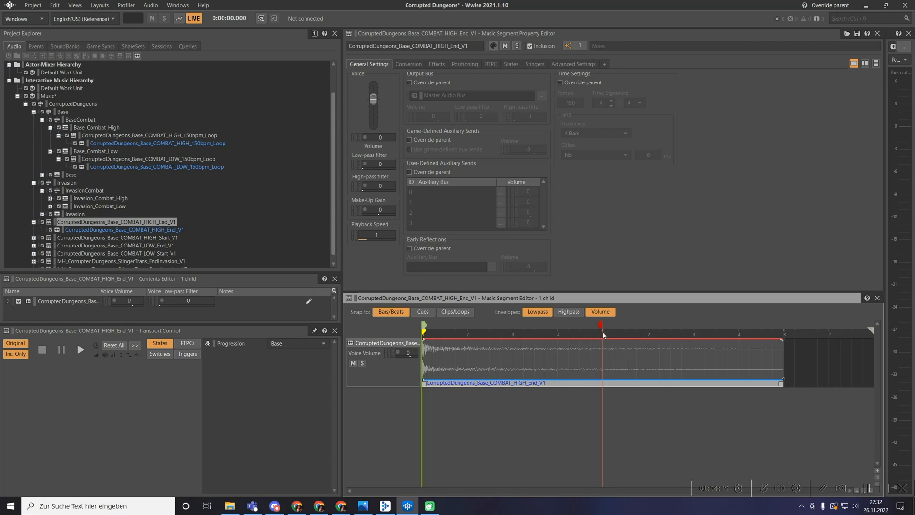
left_click_drag(601, 325, 387, 335)
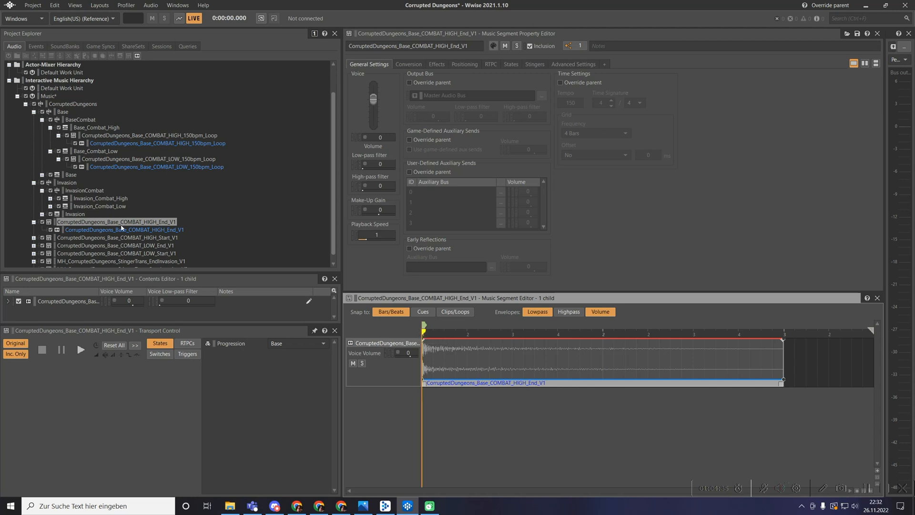
Move the exit cue of CorruptedDungeons_Base_COMBAT_LOW_End_V1 to the start of its clip.
left_click(154, 237)
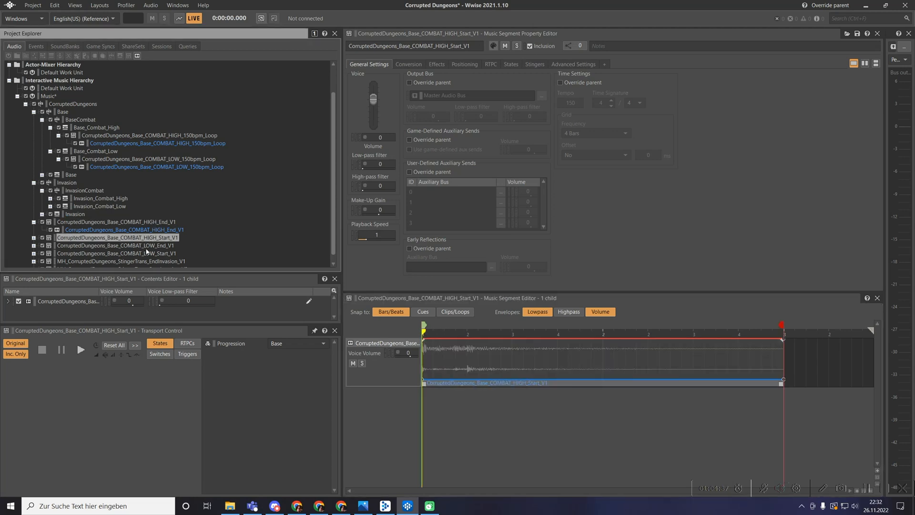
left_click(152, 246)
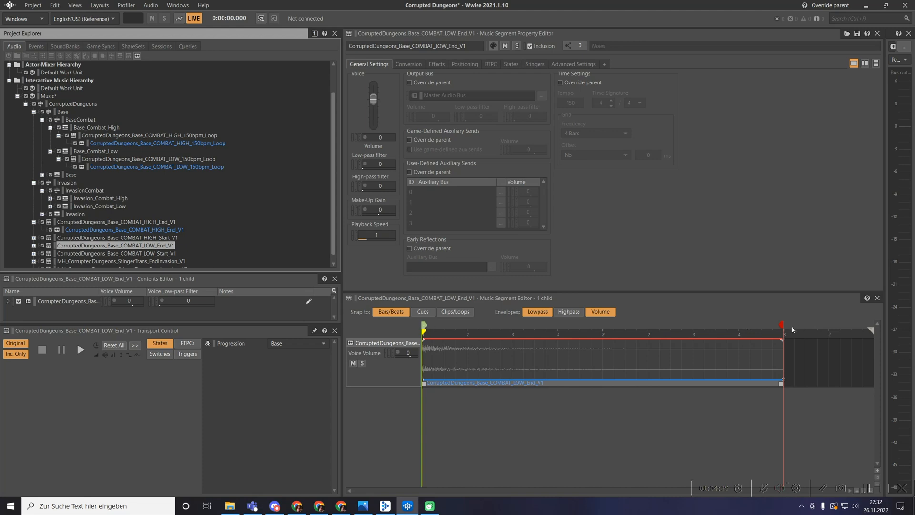
left_click_drag(782, 325, 275, 321)
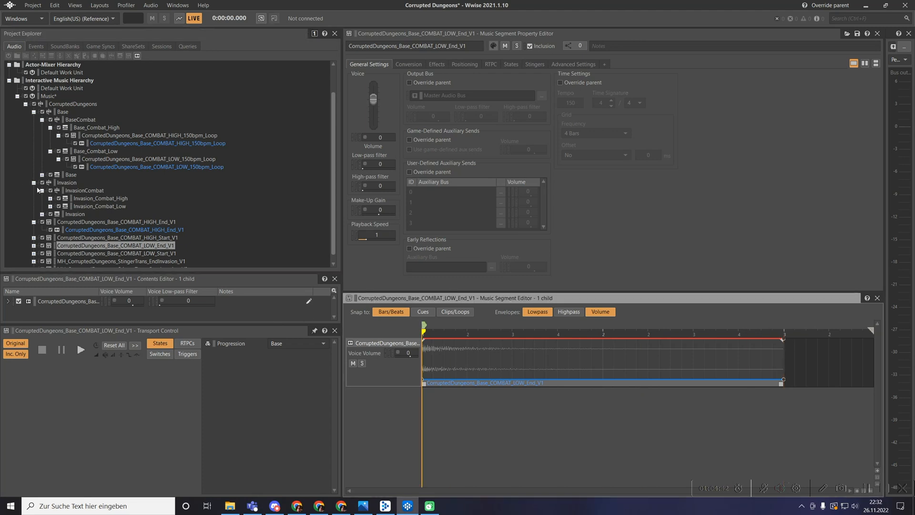
Expand the HIGH_Start_V1 and LOW_Start_V1 segments and audition CorruptedDungeons_Base_COMBAT_HIGH_Start_V1.
scroll(31, 189, "down", 1)
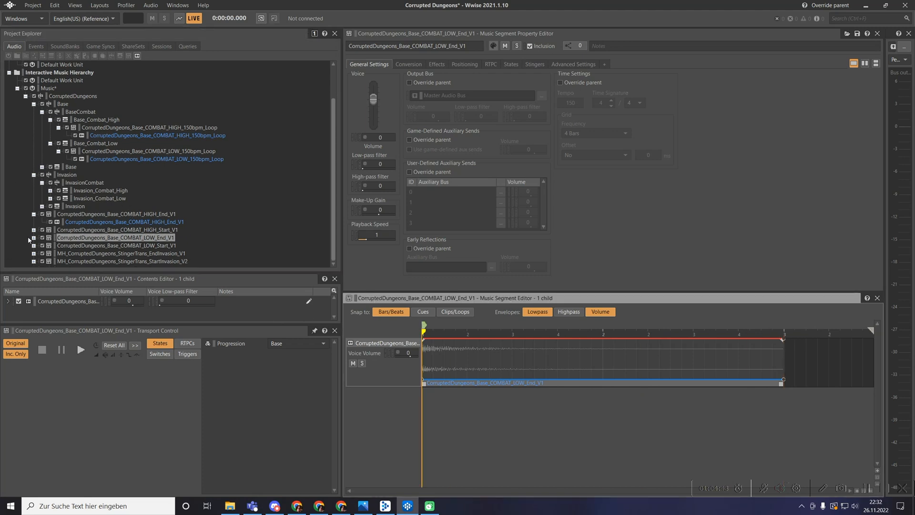
left_click(33, 230)
left_click(34, 253)
scroll(35, 253, "down", 2)
left_click(128, 216)
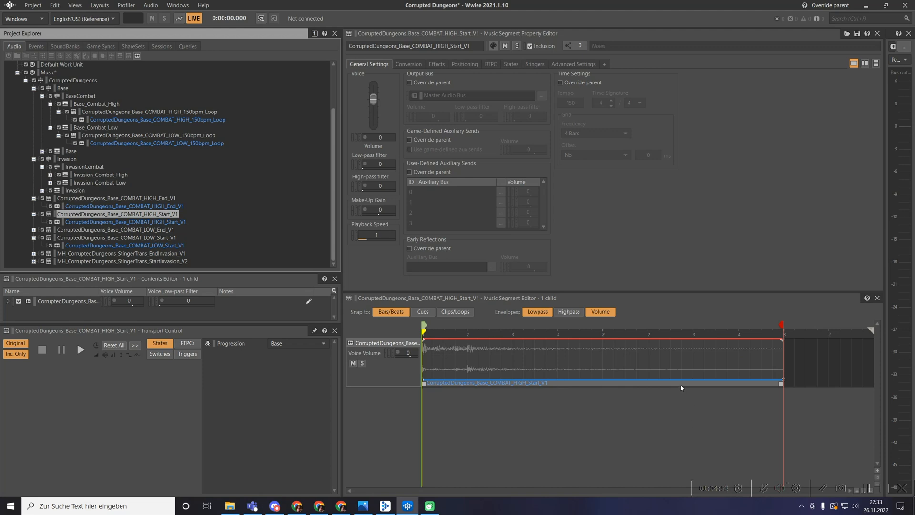
key("space")
key("space")
Place both the entry and exit cues of CorruptedDungeons_Base_COMBAT_HIGH_Start_V1 one beat after the clip's start and audition it.
left_click(467, 347)
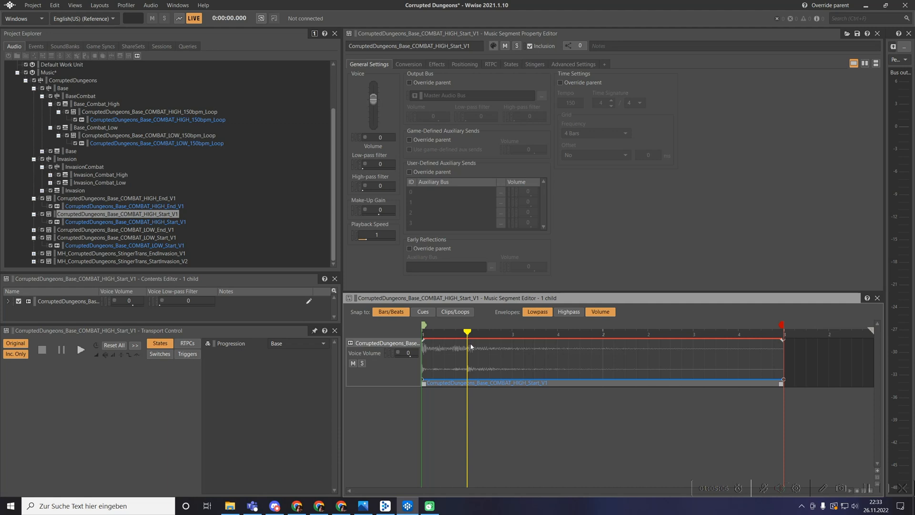
mouse_move(425, 324)
left_mouse_down()
mouse_move(474, 323)
mouse_move(419, 332)
left_mouse_up()
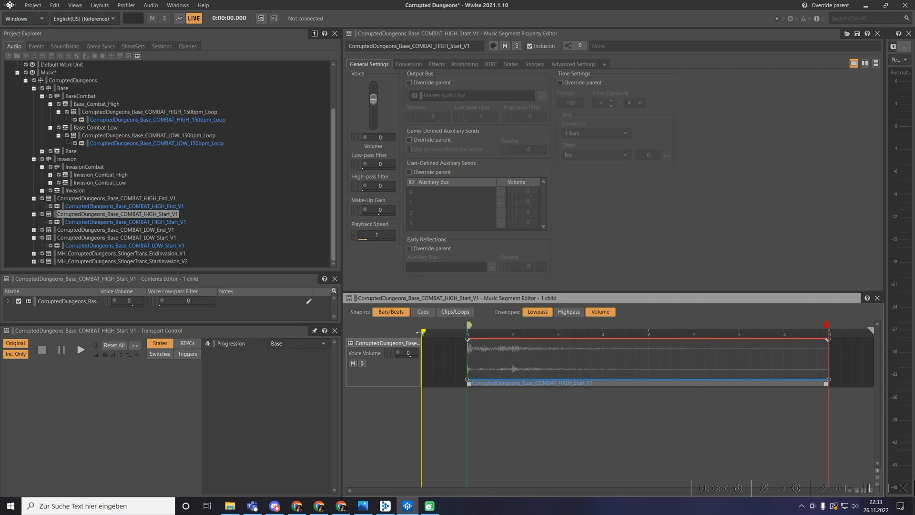
left_click_drag(582, 374, 513, 375)
left_click_drag(423, 331, 467, 331)
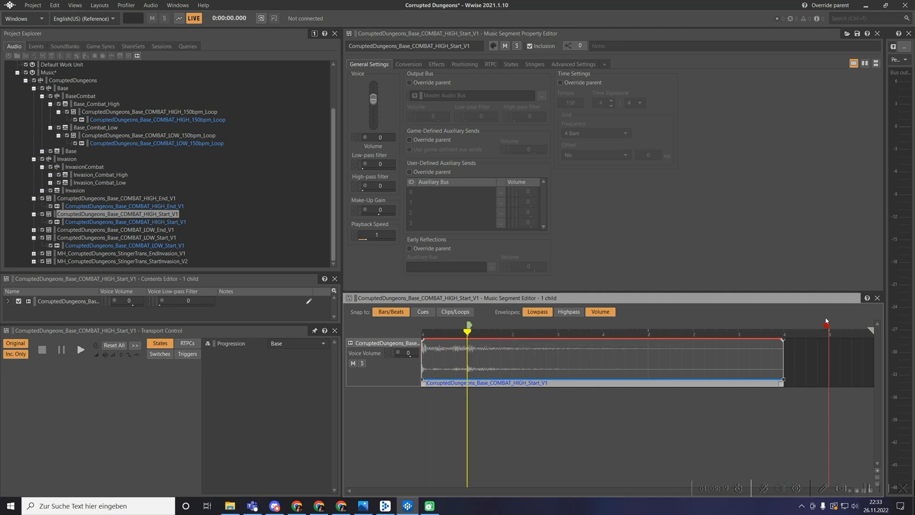
mouse_move(825, 325)
left_mouse_down()
mouse_move(466, 325)
mouse_move(359, 337)
left_mouse_up()
key("space")
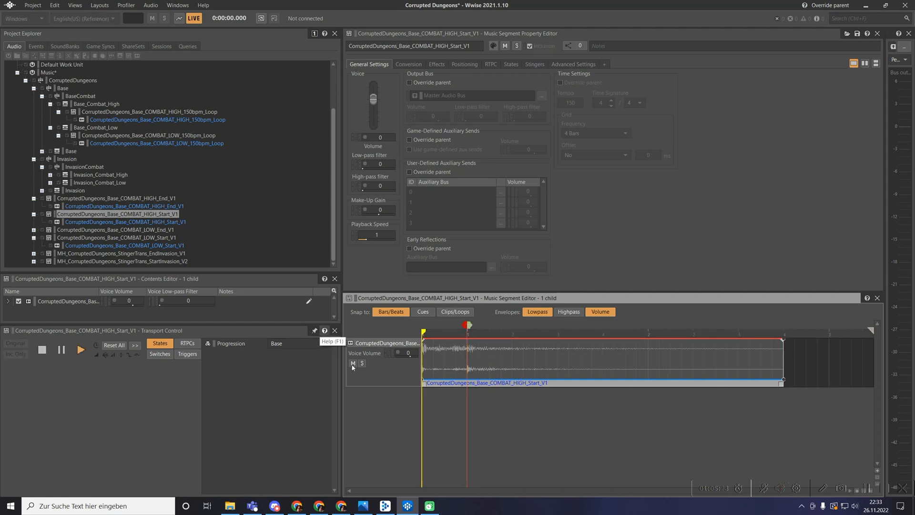
left_click(467, 331)
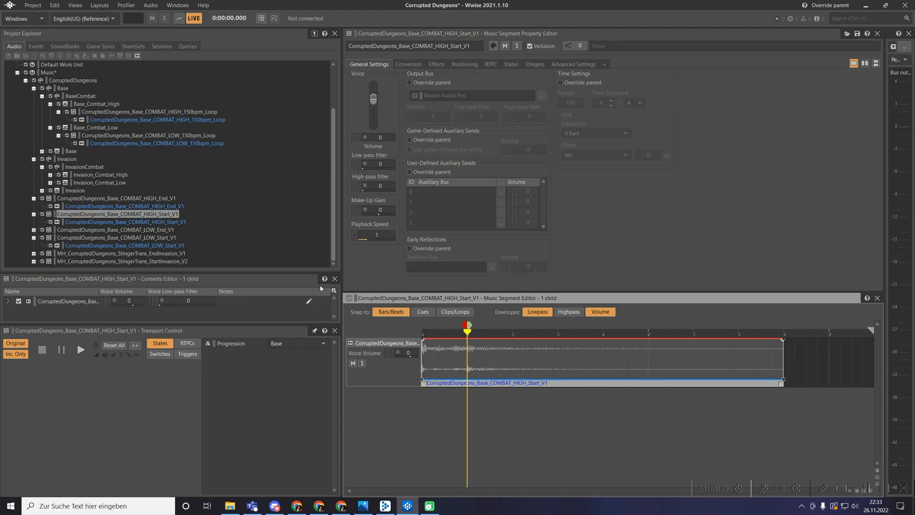
Place the entry and exit cues of CorruptedDungeons_Base_COMBAT_LOW_Start_V1 one beat after the clip's start and audition the segment.
left_click(131, 238)
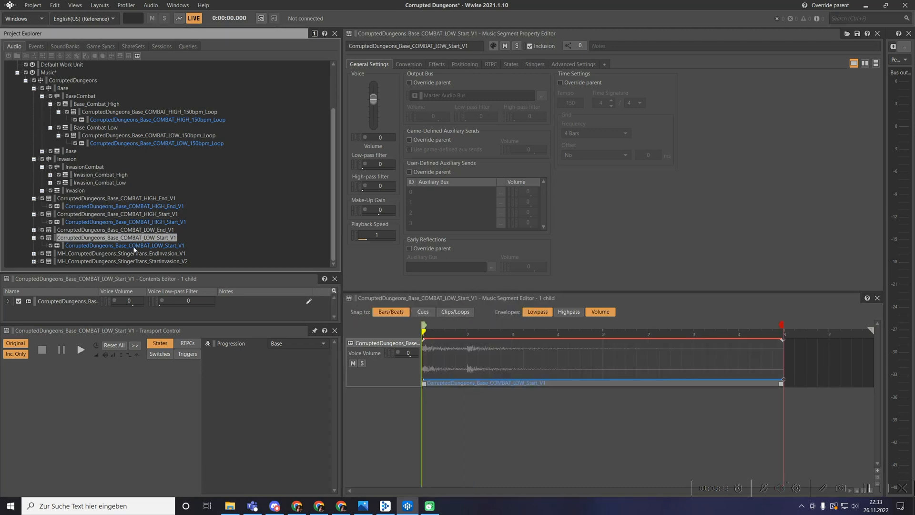
left_click(135, 246)
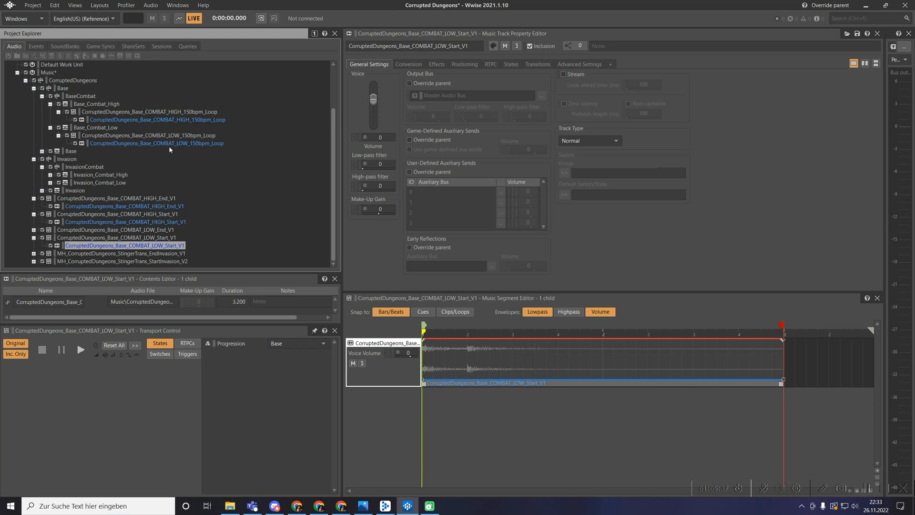
left_click(78, 152)
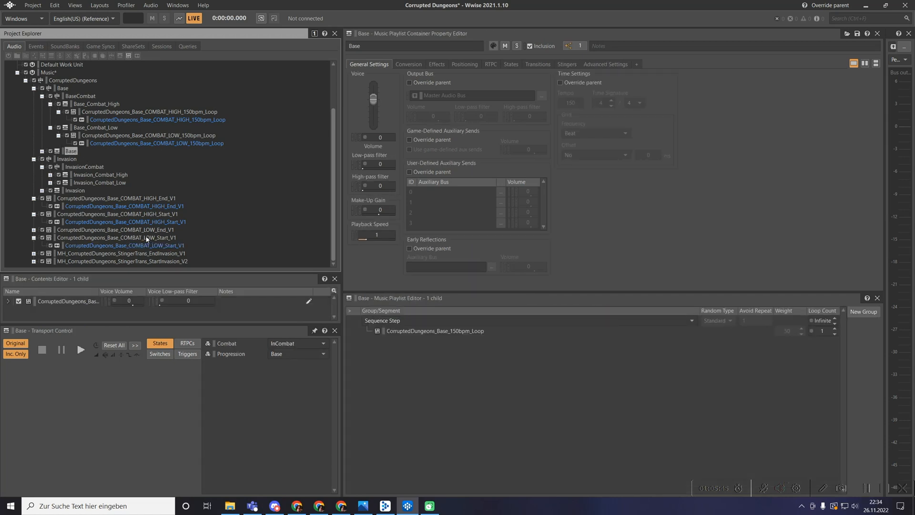
left_click(116, 237)
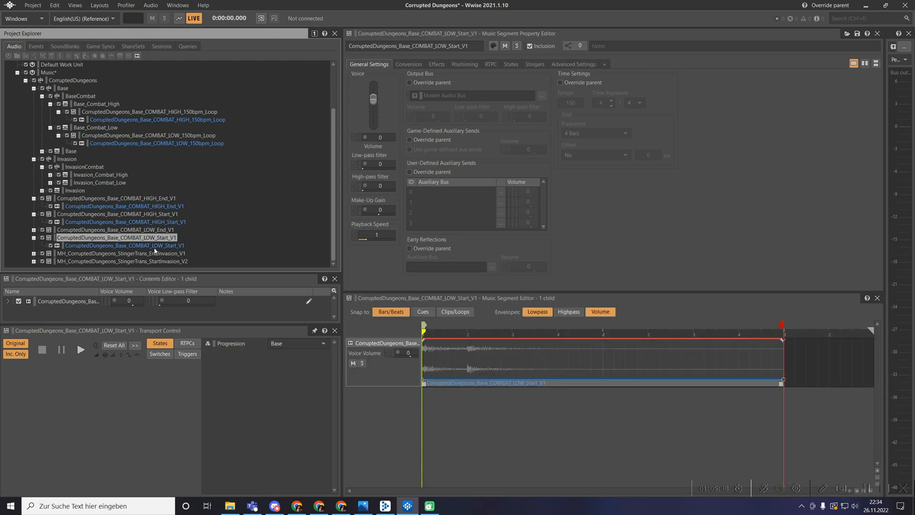
left_click_drag(469, 364, 513, 364)
left_click_drag(424, 326, 469, 326)
left_click_drag(827, 323, 466, 326)
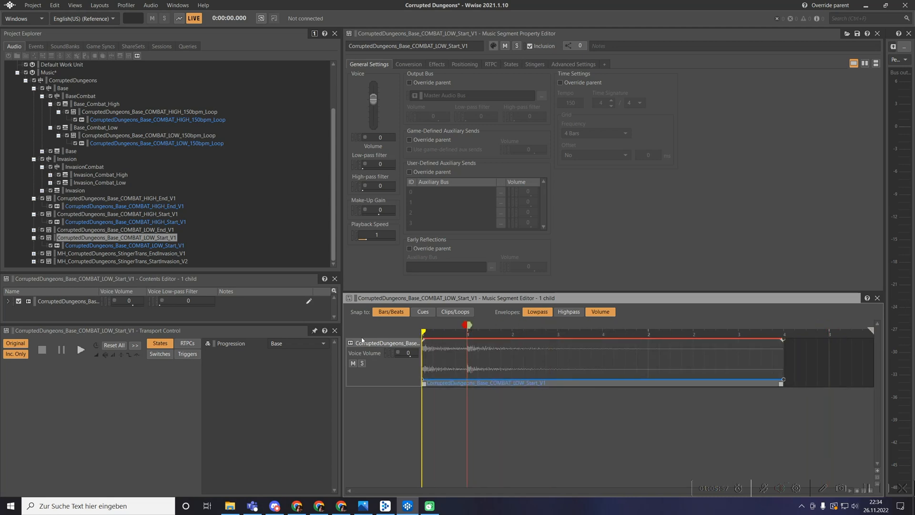
key("space")
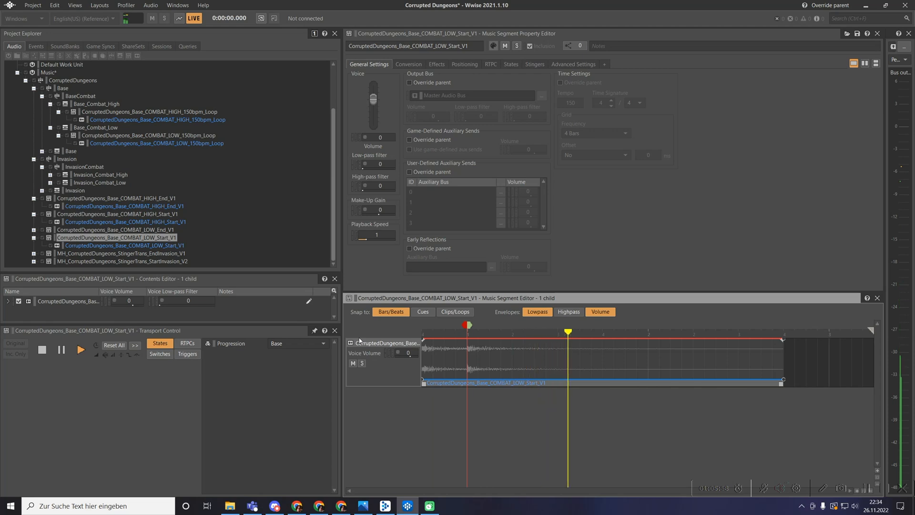
key("space")
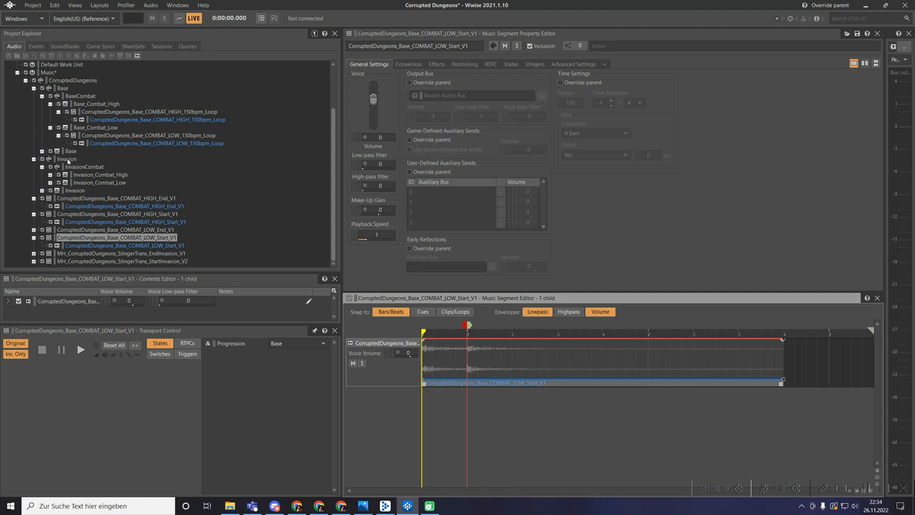
Expand the MH_CorruptedDungeons_StingerTrans_StartInvasion_V2 segment and audition it.
left_click(34, 261)
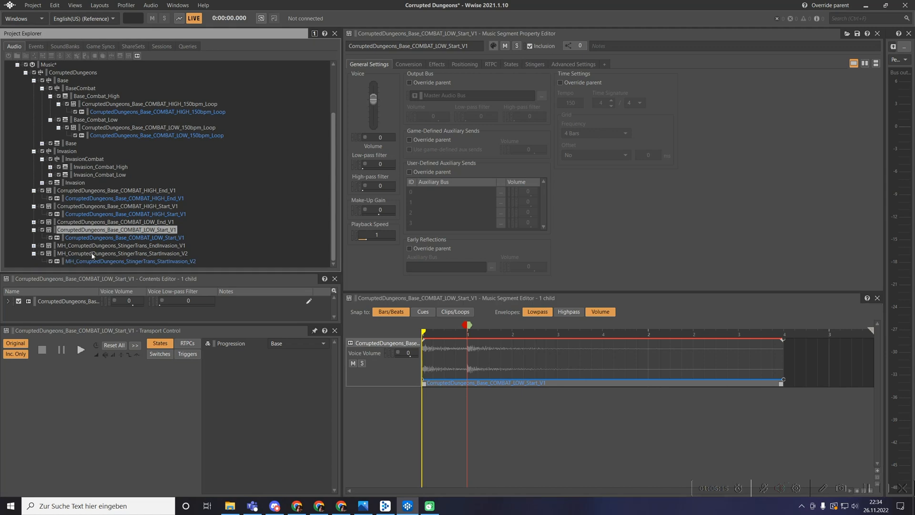
left_click(110, 253)
key("space")
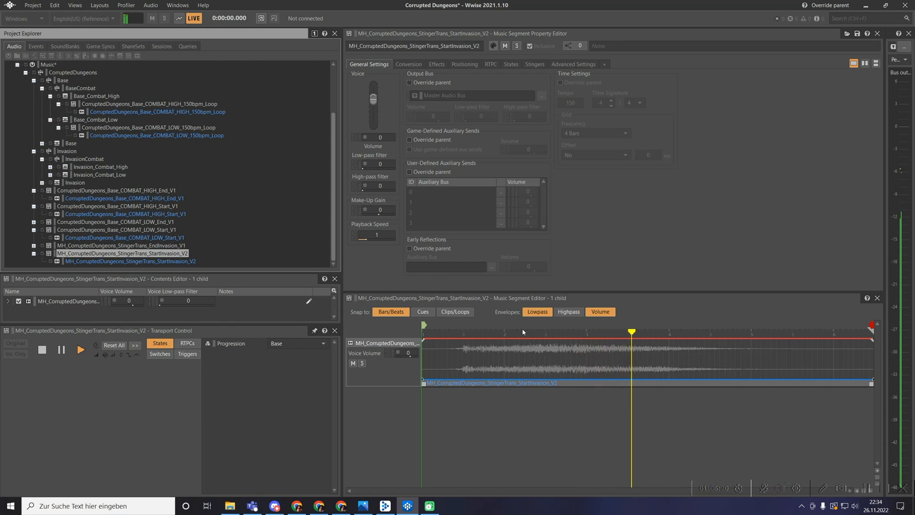
key("space")
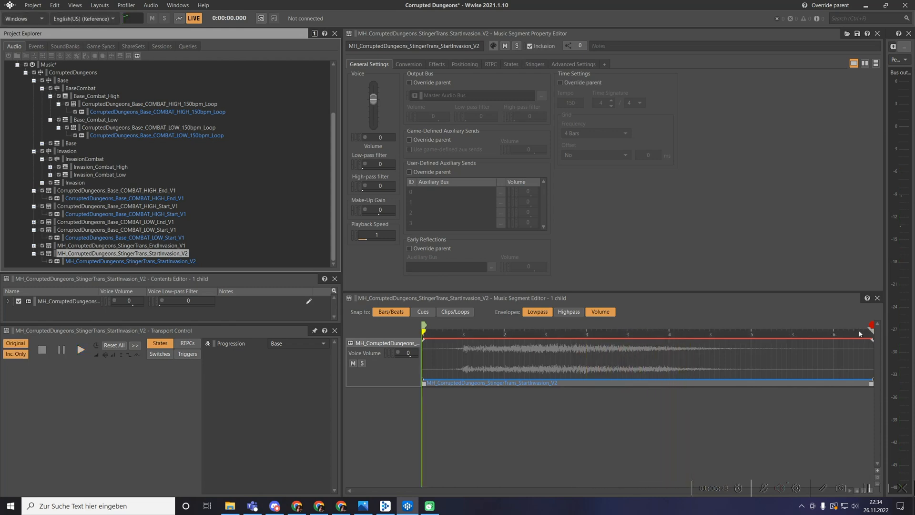
Place StartInvasion_V2's entry cue one beat after the clip's start and its exit cue three beats after the entry cue.
left_click_drag(424, 325, 466, 325)
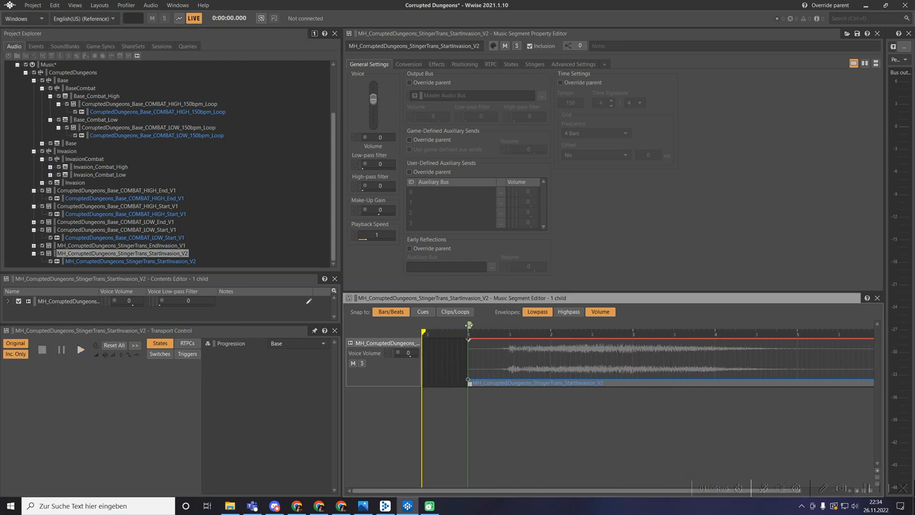
left_click(526, 368)
left_click_drag(525, 368, 462, 371)
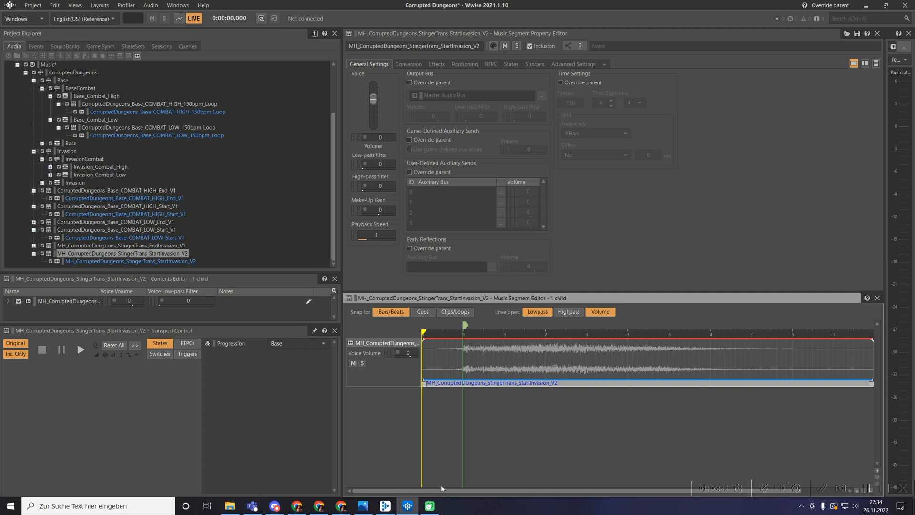
scroll(489, 481, "right", 2)
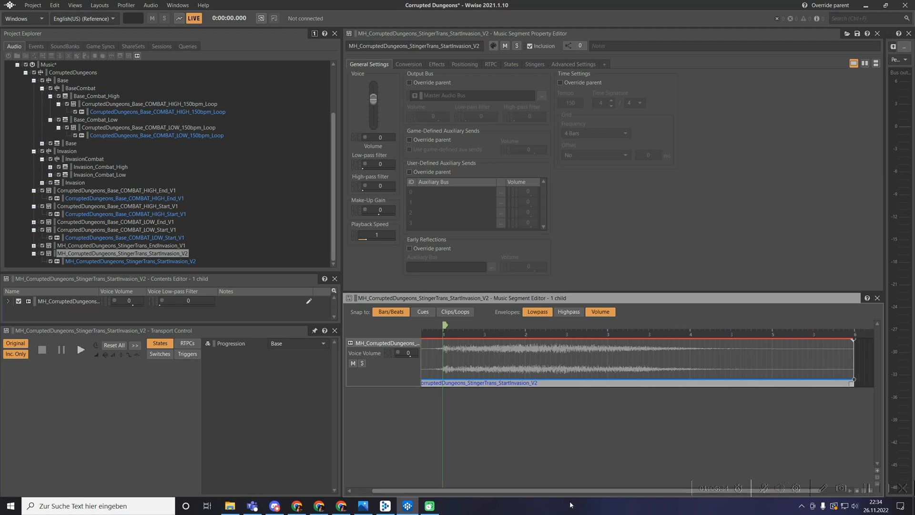
scroll(740, 424, "right", 2)
mouse_move(867, 325)
left_mouse_down()
mouse_move(509, 353)
mouse_move(499, 376)
left_mouse_up()
left_click_drag(548, 492, 481, 481)
key("space")
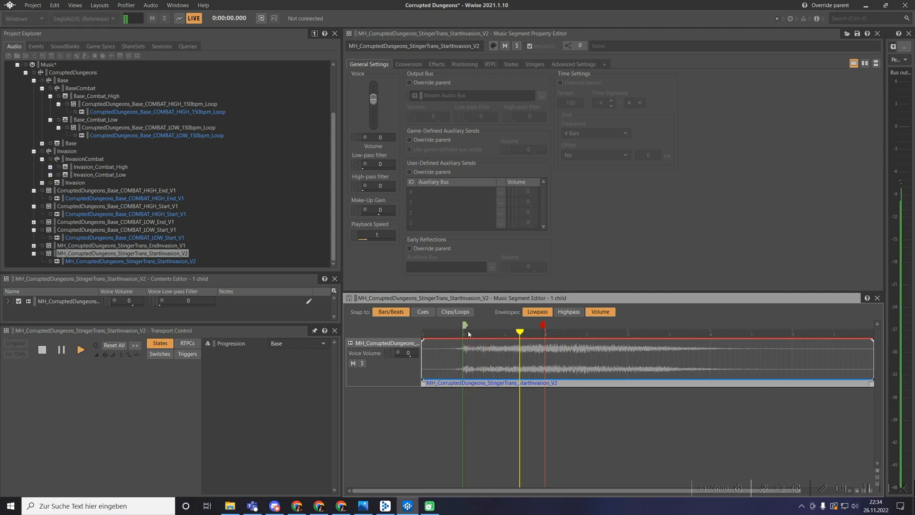
key("space")
left_click_drag(543, 325, 583, 323)
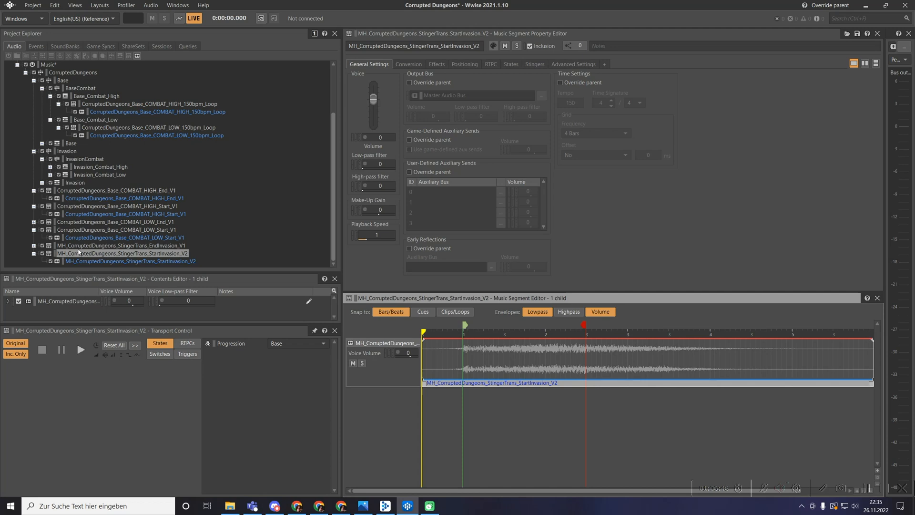
Expand the MH_CorruptedDungeons_StingerTrans_EndInvasion_V1 segment and audition its track.
left_click(33, 245)
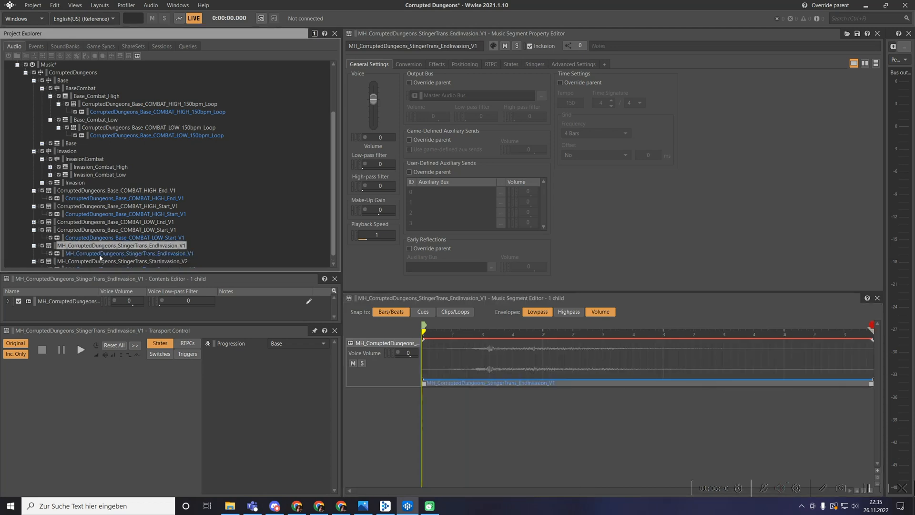
left_click(100, 255)
key("space")
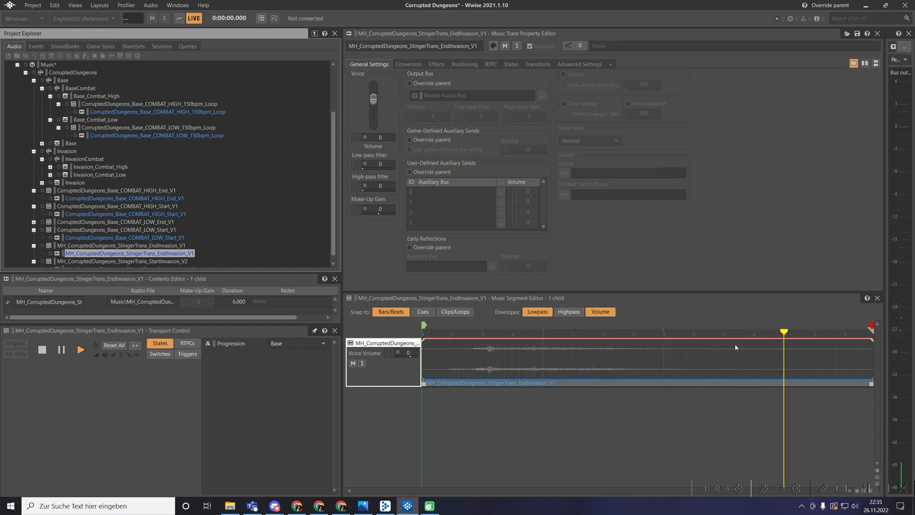
key("space")
Place EndInvasion_V1's entry cue one beat after the clip's start and its exit cue four beats after the entry cue.
left_click_drag(424, 325, 451, 326)
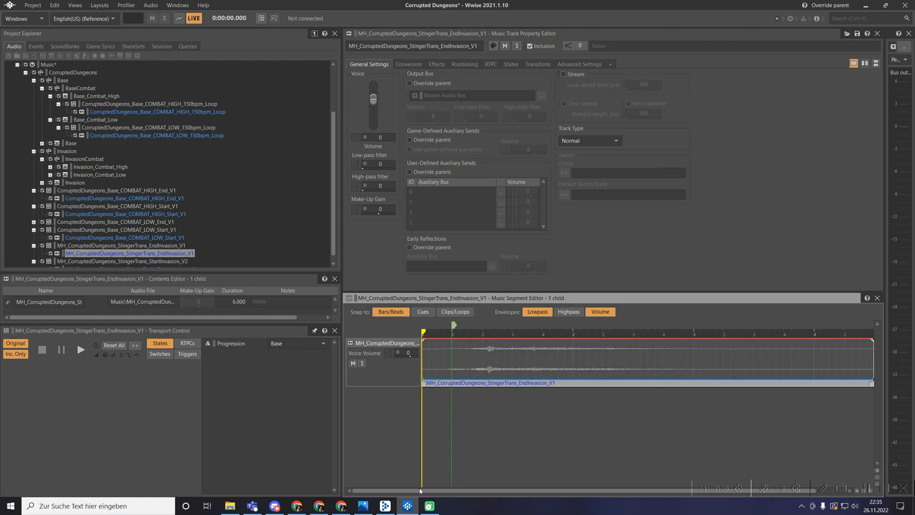
left_click_drag(492, 491, 536, 490)
mouse_move(871, 325)
left_mouse_down()
mouse_move(466, 329)
mouse_move(511, 329)
left_mouse_up()
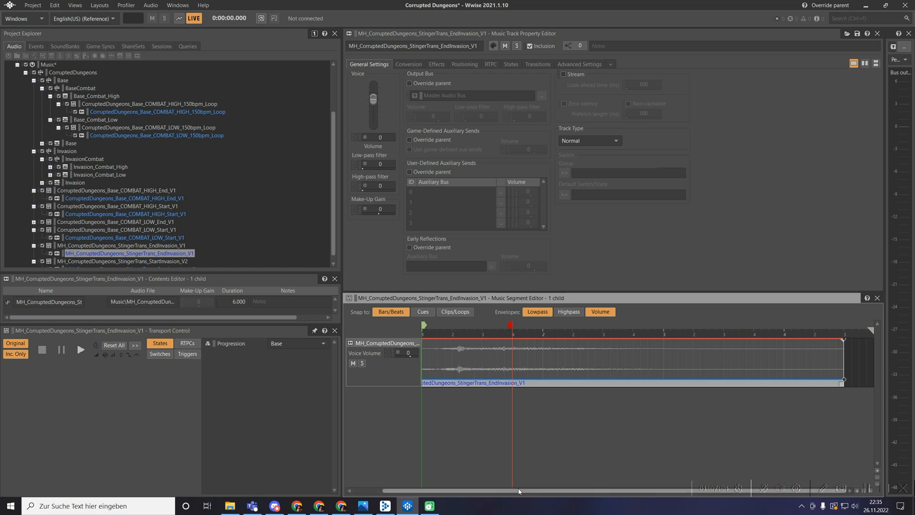
left_click_drag(518, 491, 479, 491)
key("space")
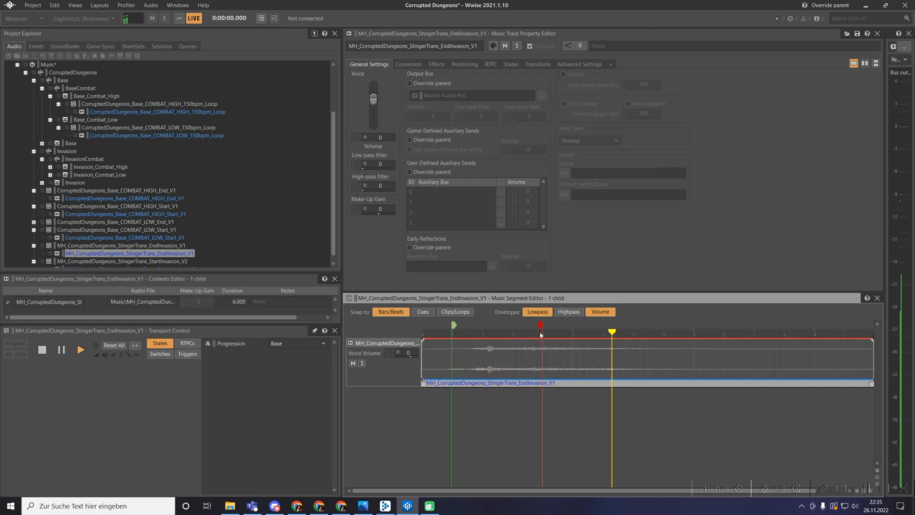
left_click_drag(540, 332, 572, 329)
Expand CorruptedDungeons_Base_COMBAT_LOW_End_V1 and check where its cues sit at the clip's start.
scroll(96, 238, "down", 1)
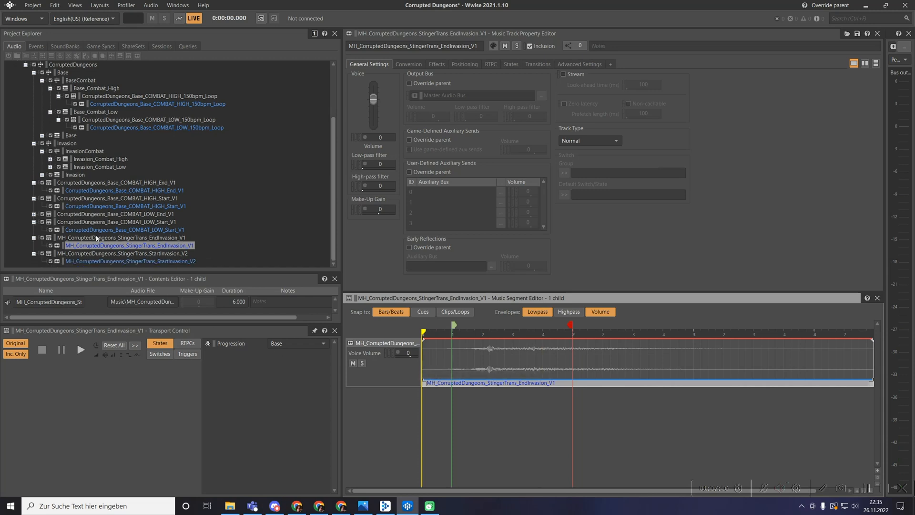
left_click(34, 214)
left_click(130, 208)
left_click(132, 215)
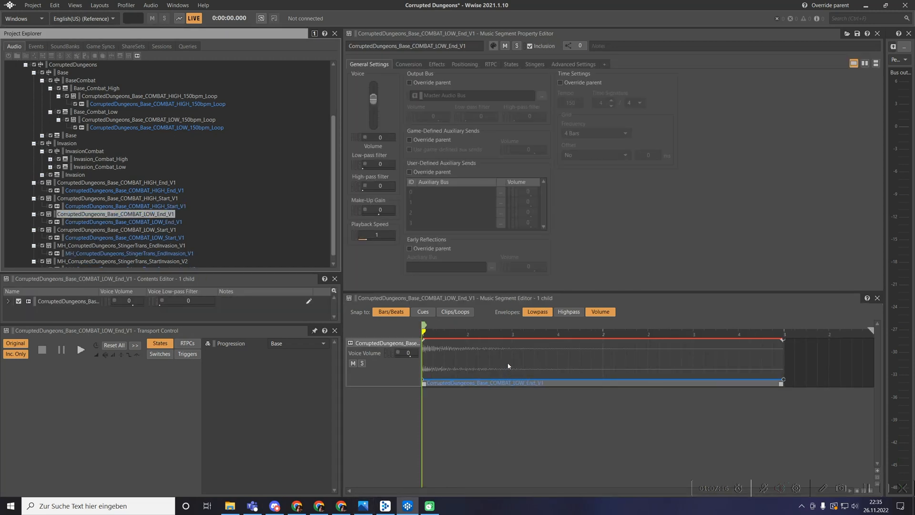
scroll(523, 342, "up", 3)
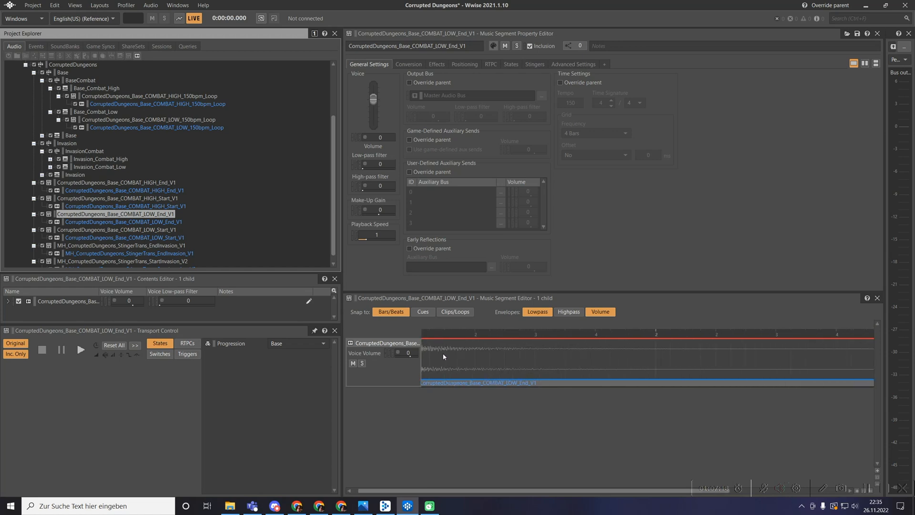
left_click_drag(496, 490, 465, 490)
left_click_drag(423, 329, 359, 329)
Review the cue placement of the HIGH and LOW start and end segments and both invasion stinger segments.
left_click(142, 205)
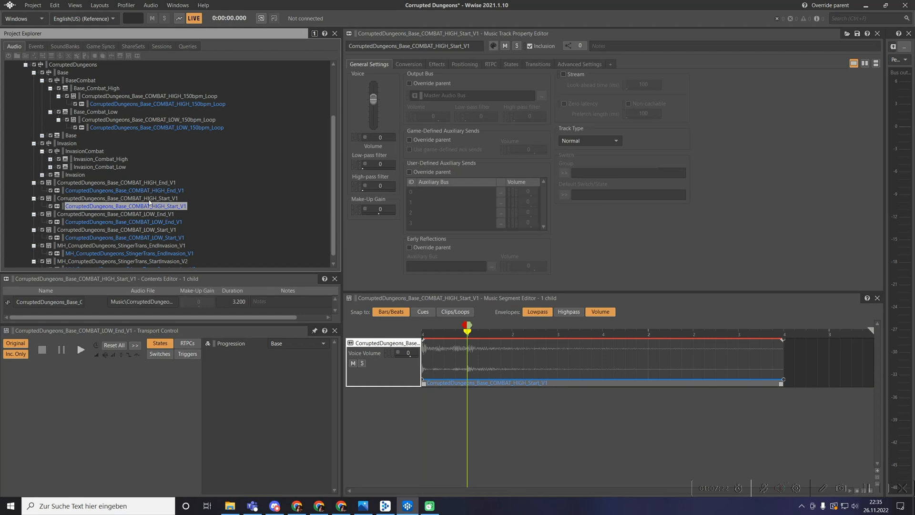
key("Up")
key("Up")
key("Up")
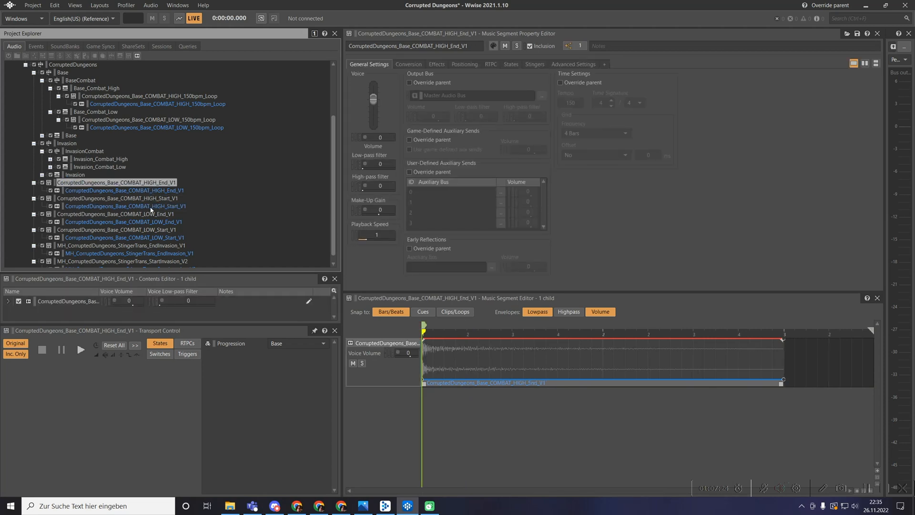
left_click(149, 199)
left_click(149, 214)
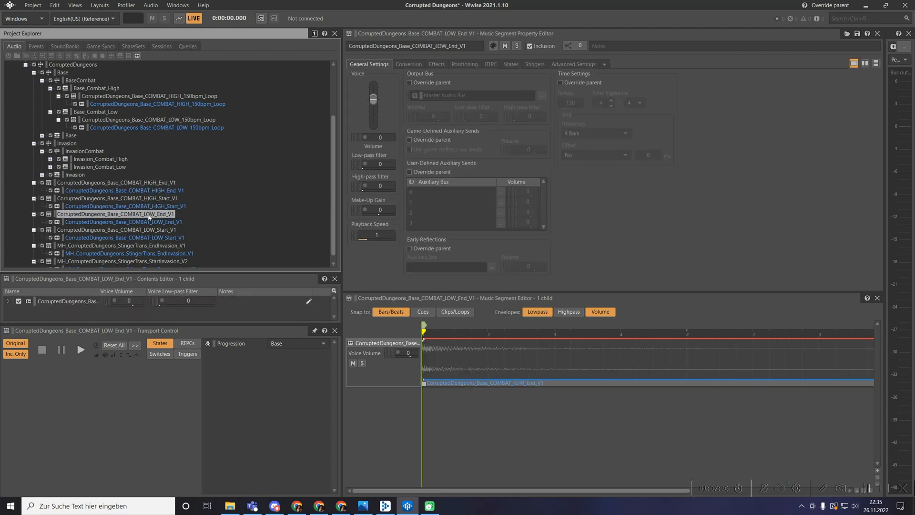
left_click(144, 230)
left_click(145, 246)
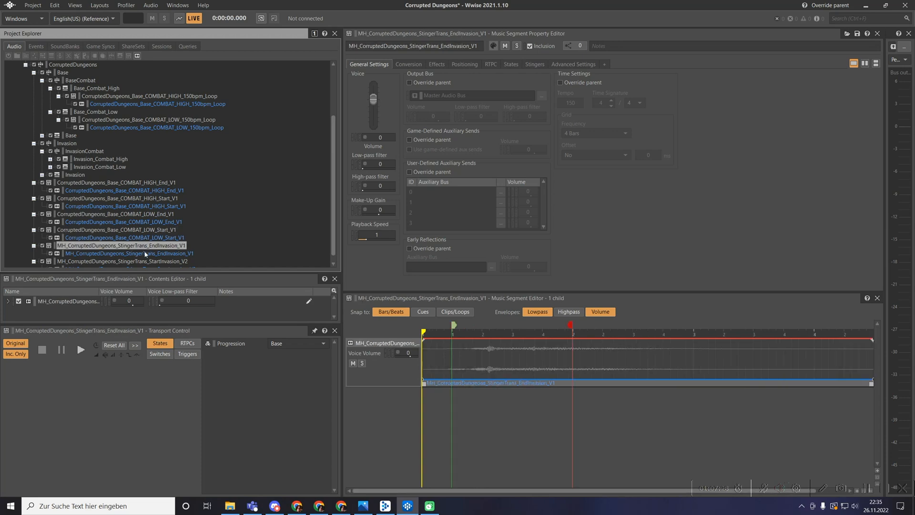
left_click(148, 261)
Show BaseCombat's transitions and select the one from Base_Combat_High to Base_Combat_Low.
scroll(147, 235, "up", 3)
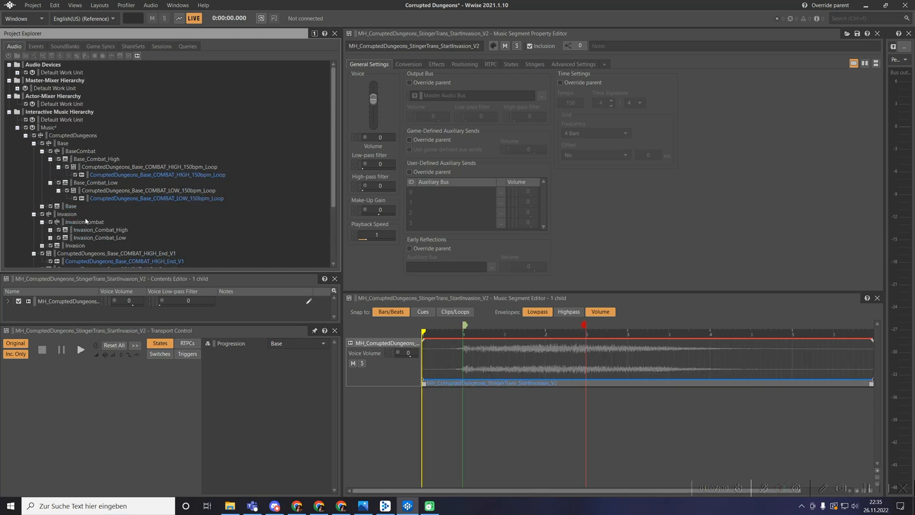
left_click(79, 152)
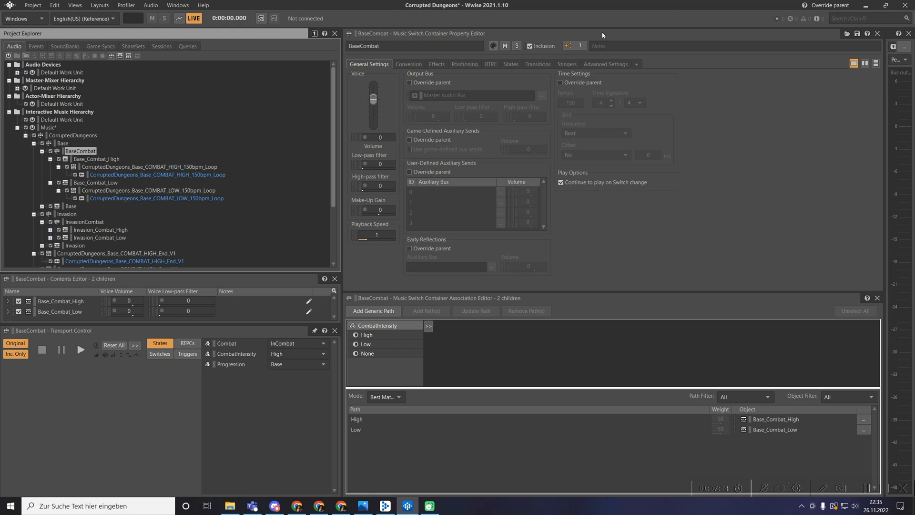
left_click(535, 65)
left_click(521, 95)
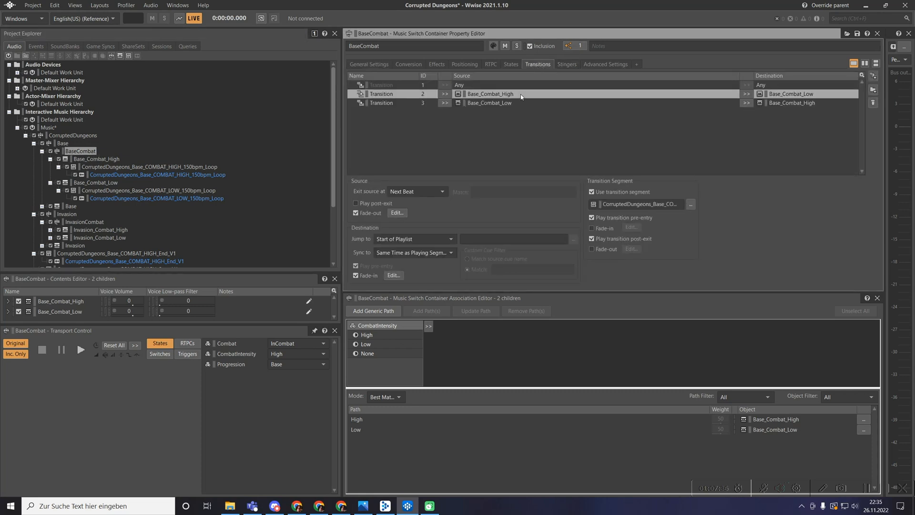
Assign CorruptedDungeons_Base_COMBAT_HIGH_Start_V1 as the transition segment for the Base_Combat_Low to Base_Combat_High transition.
scroll(126, 216, "down", 3)
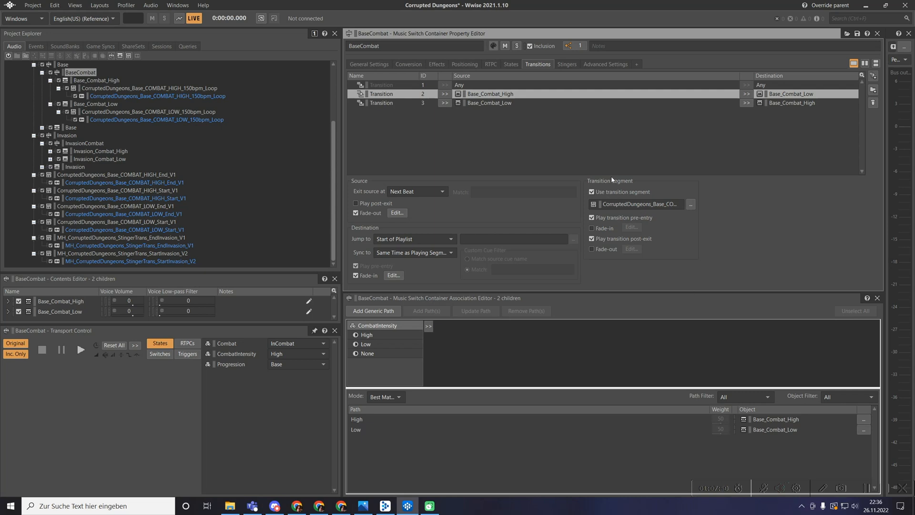
left_click(505, 104)
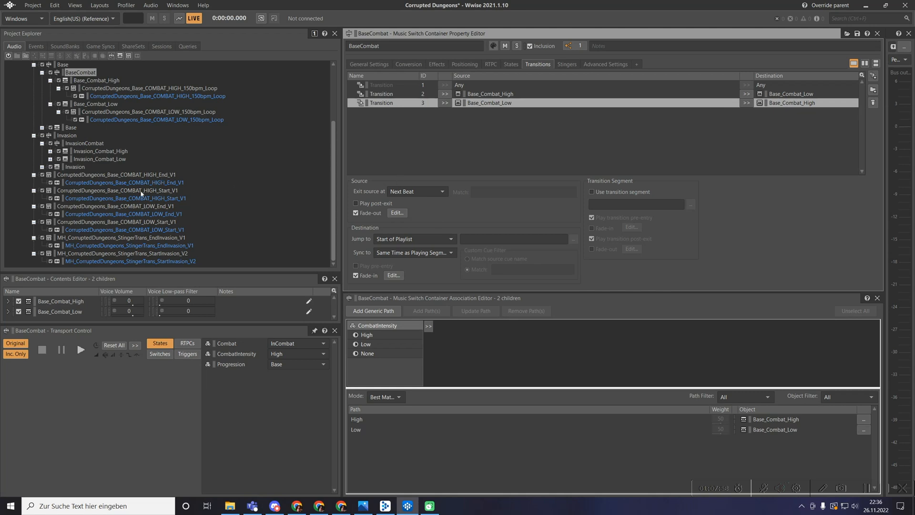
left_click_drag(138, 190, 637, 207)
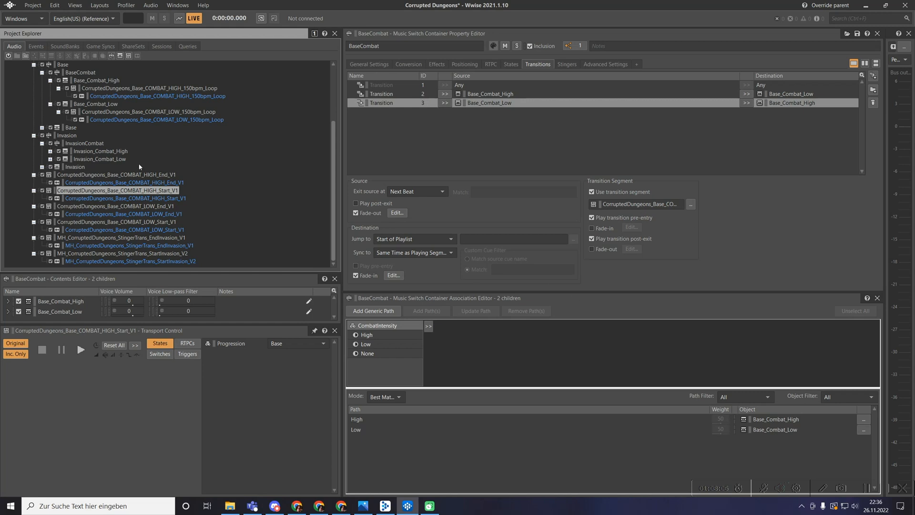
Copy both custom transitions of BaseCombat into the InvasionCombat switch container.
scroll(101, 223, "up", 3)
scroll(101, 223, "down", 2)
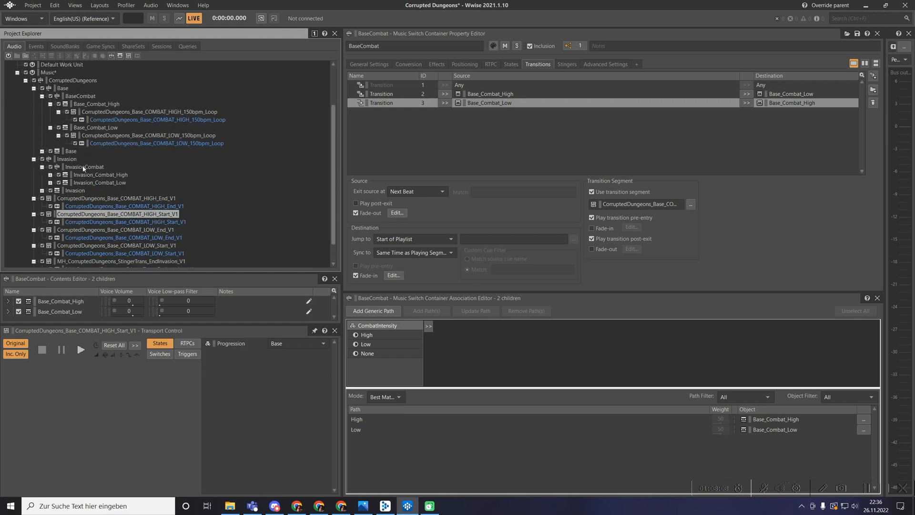
left_click(495, 94)
left_click(499, 104, "shift")
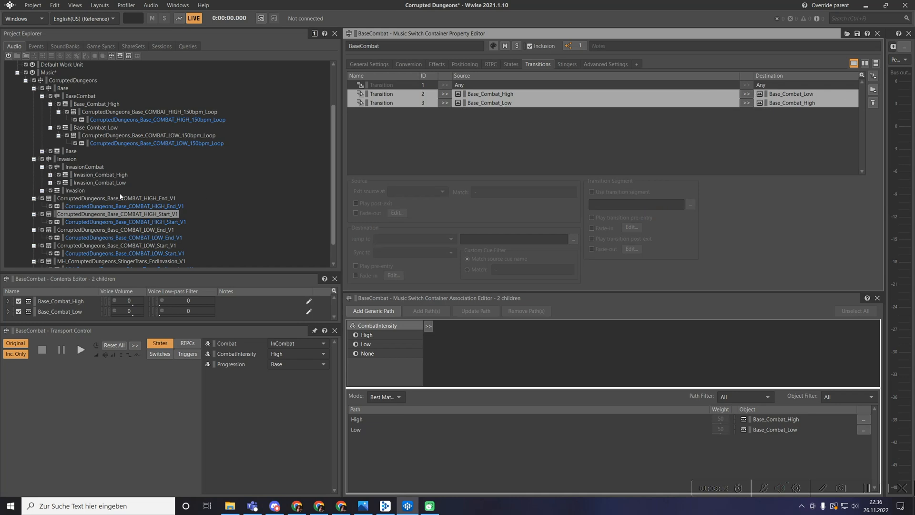
left_click(81, 168)
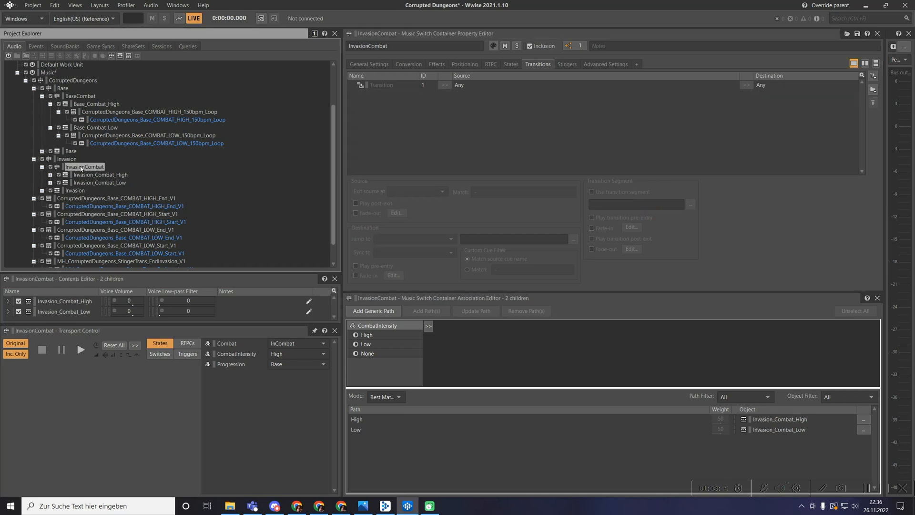
right_click(493, 114)
left_click(524, 162)
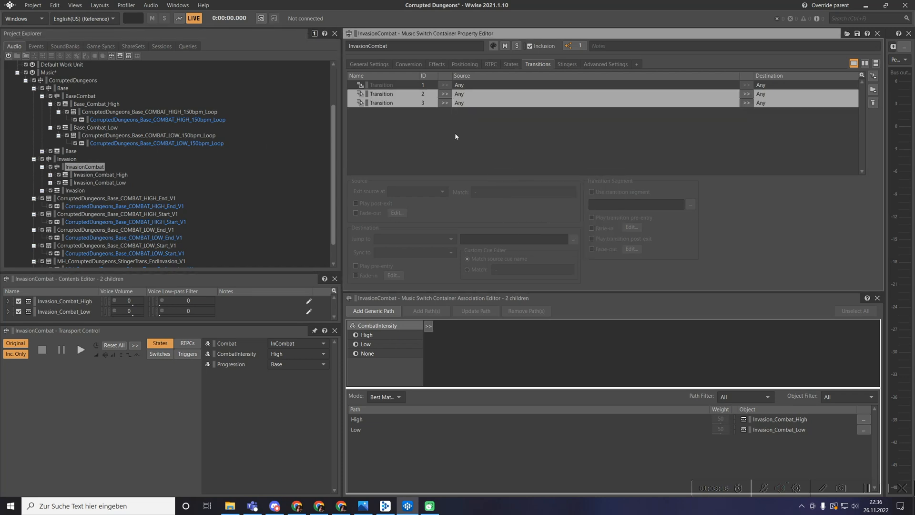
Set InvasionCombat's transition 2 from Invasion_Combat_High to Invasion_Combat_Low, and transition 3 from Invasion_Combat_Low to Invasion_Combat_High.
left_click(474, 94)
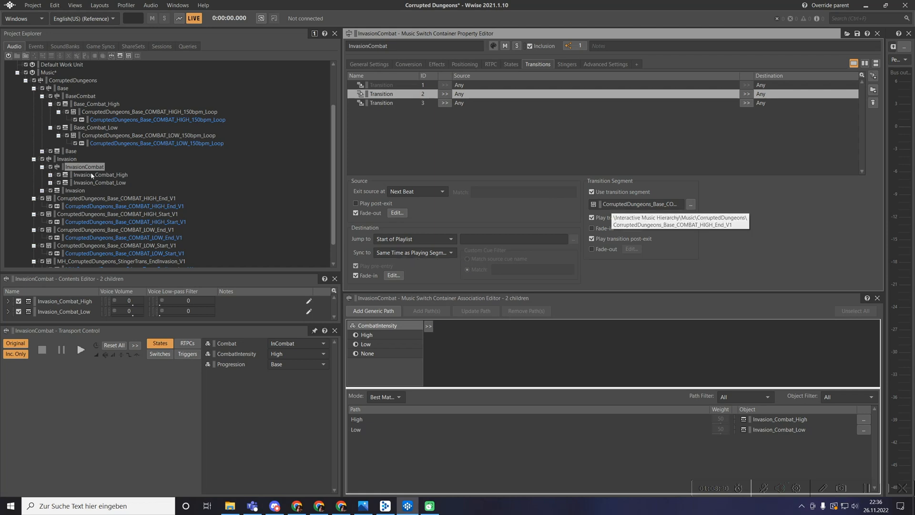
left_click_drag(120, 175, 773, 94)
left_click_drag(101, 185, 477, 103)
left_click_drag(99, 176, 771, 104)
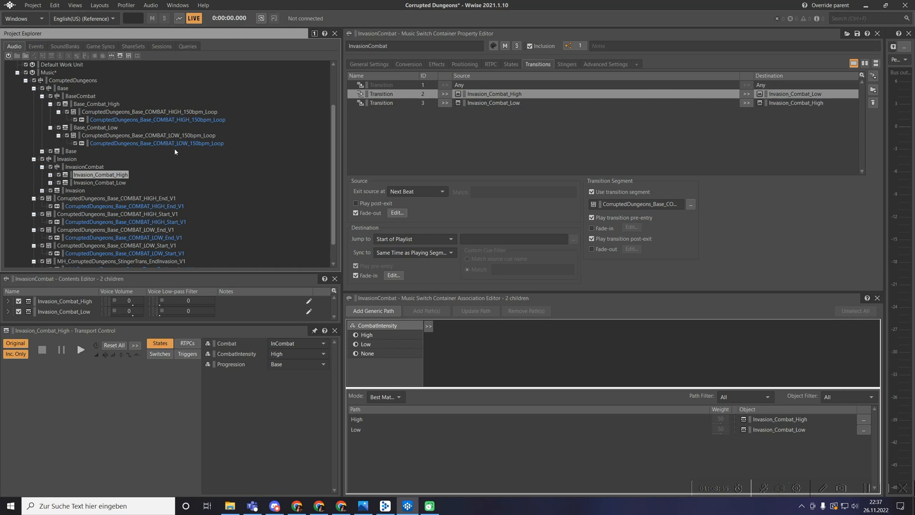
Collapse Base_Combat_High and Base_Combat_Low, and paste the two copied transitions into the Base switch container.
scroll(62, 138, "up", 2)
left_click(59, 159)
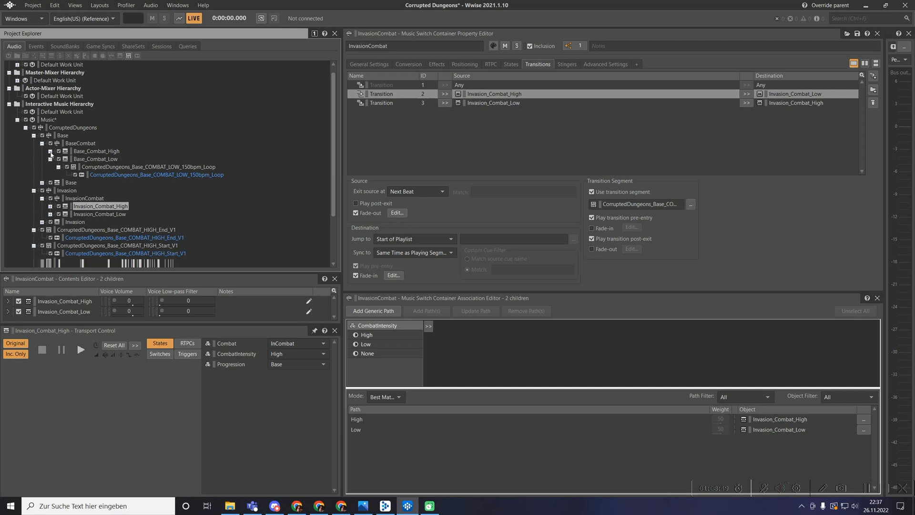
left_click(50, 151)
left_click(51, 159)
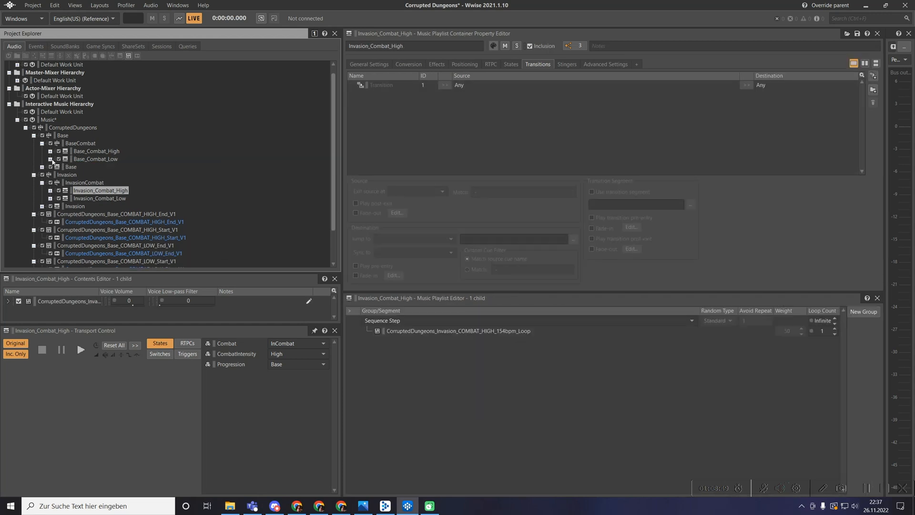
left_click(62, 136)
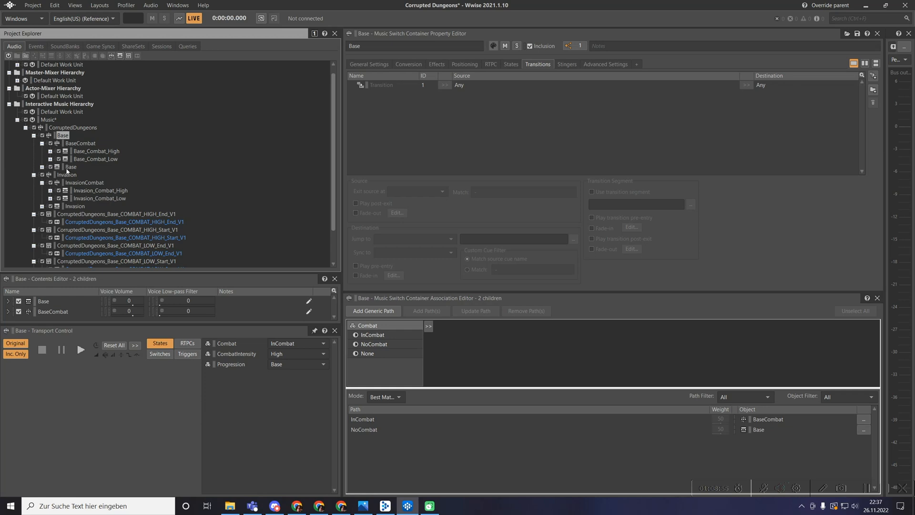
left_click(470, 84)
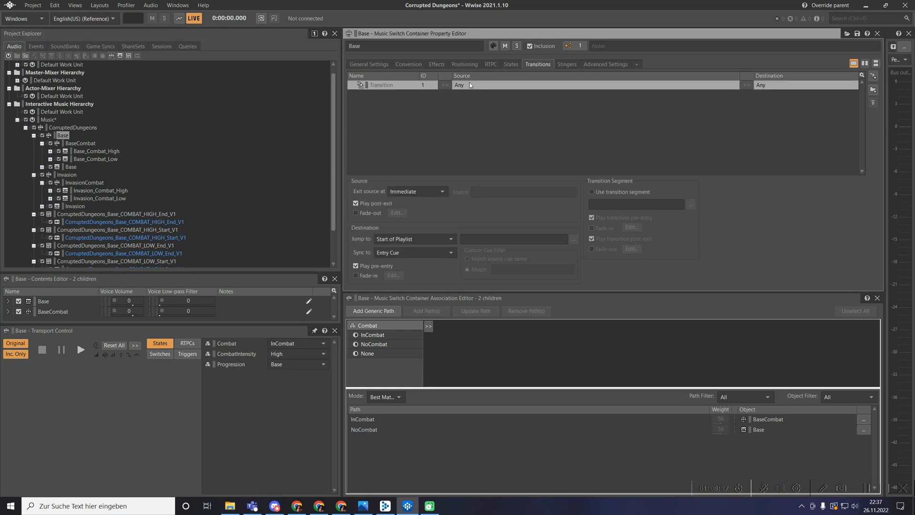
right_click(478, 98)
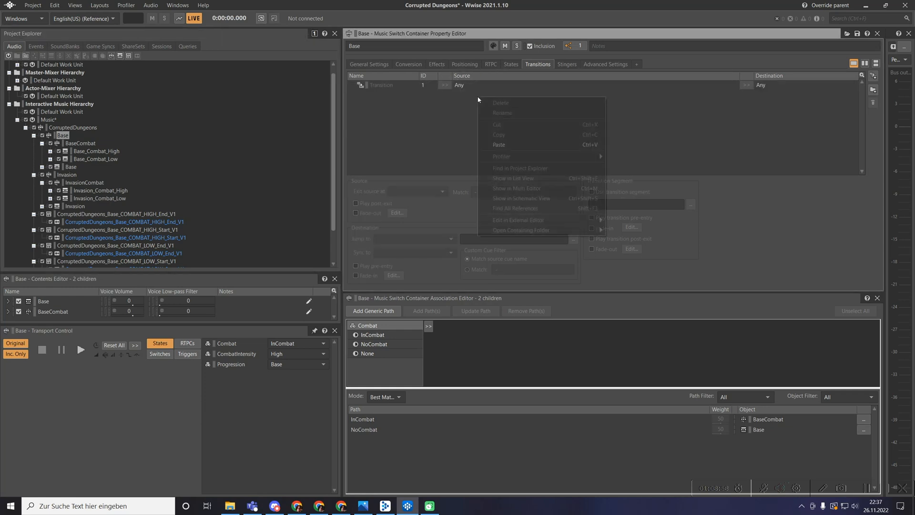
left_click(530, 147)
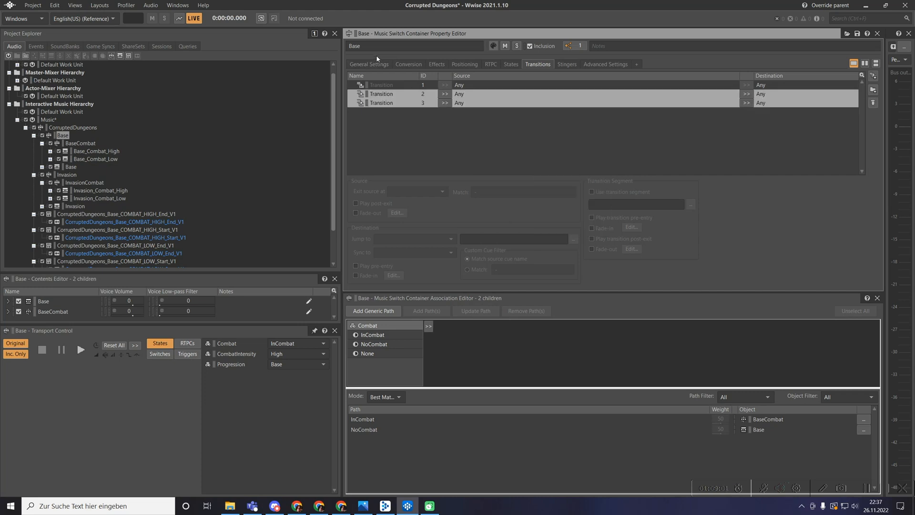
Set the Base container's transition 2 from the Base playlist to BaseCombat, and transition 3 from BaseCombat to the Base playlist.
left_click(465, 95)
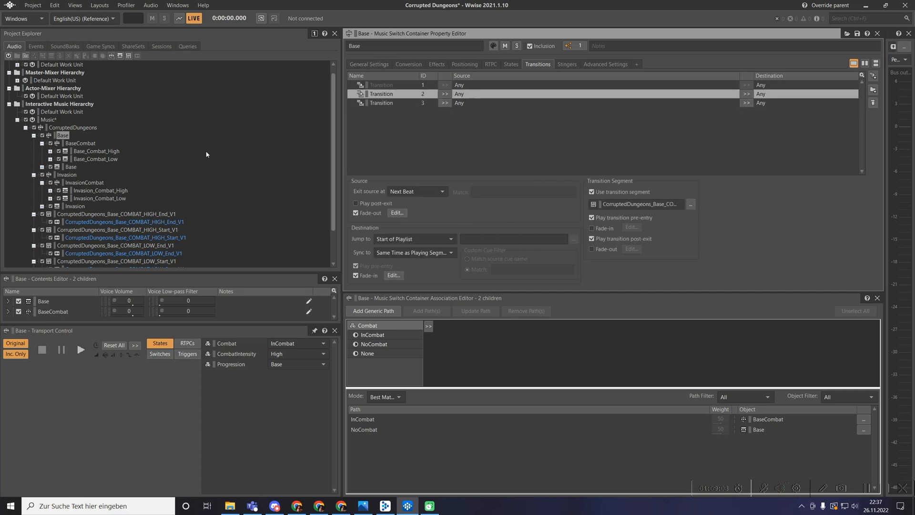
left_click(76, 144)
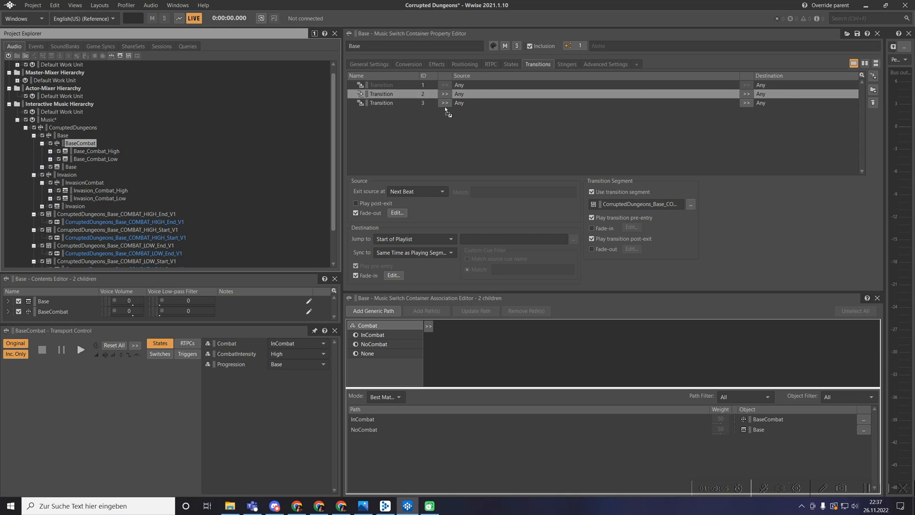
left_click_drag(764, 95, 763, 95)
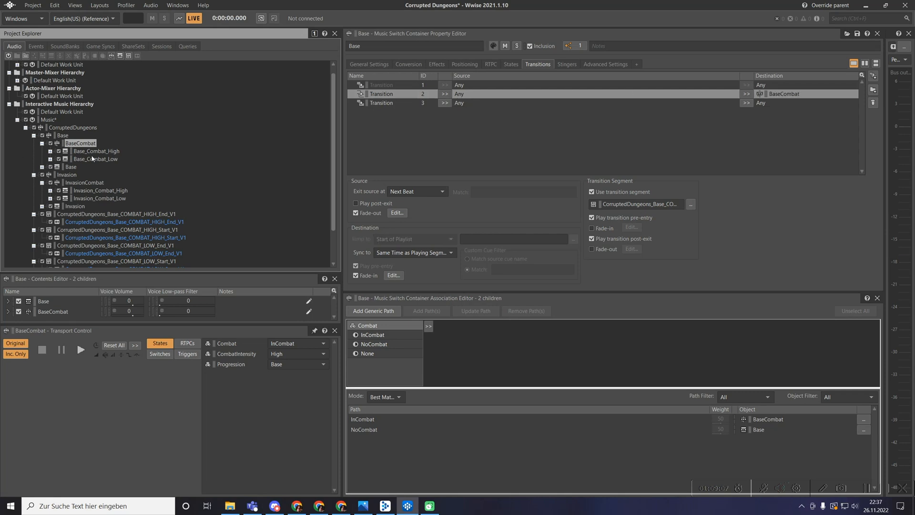
left_click_drag(71, 167, 466, 95)
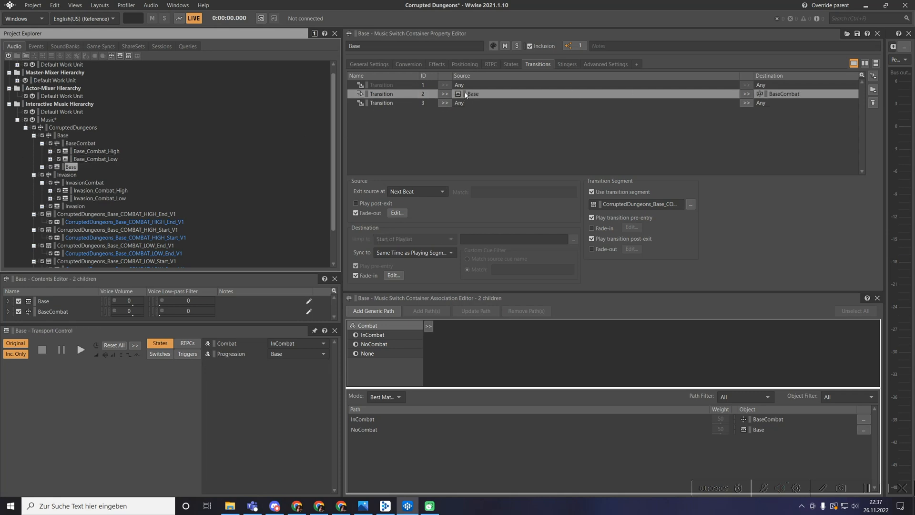
left_click_drag(70, 166, 774, 104)
left_click_drag(85, 144, 470, 103)
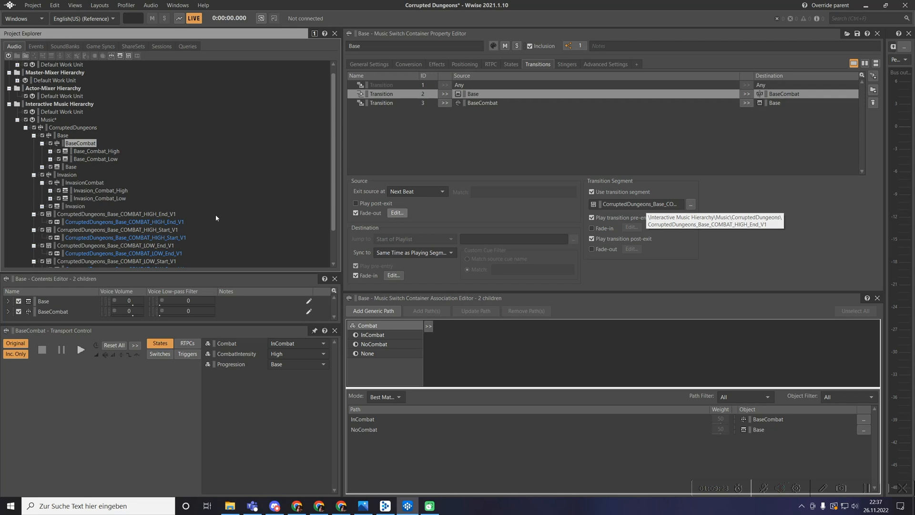
Duplicate the CorruptedDungeons_Base_COMBAT_HIGH_Start_V1 segment.
scroll(217, 219, "down", 2)
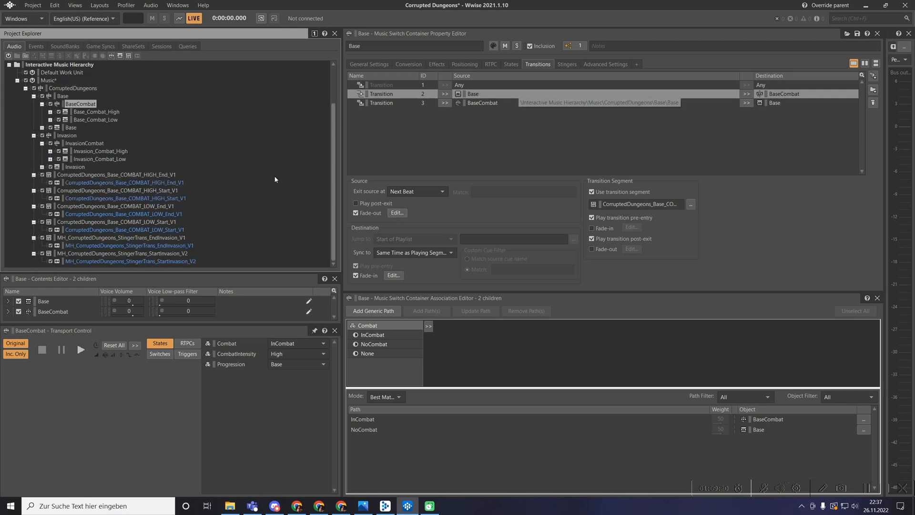
left_click(106, 175)
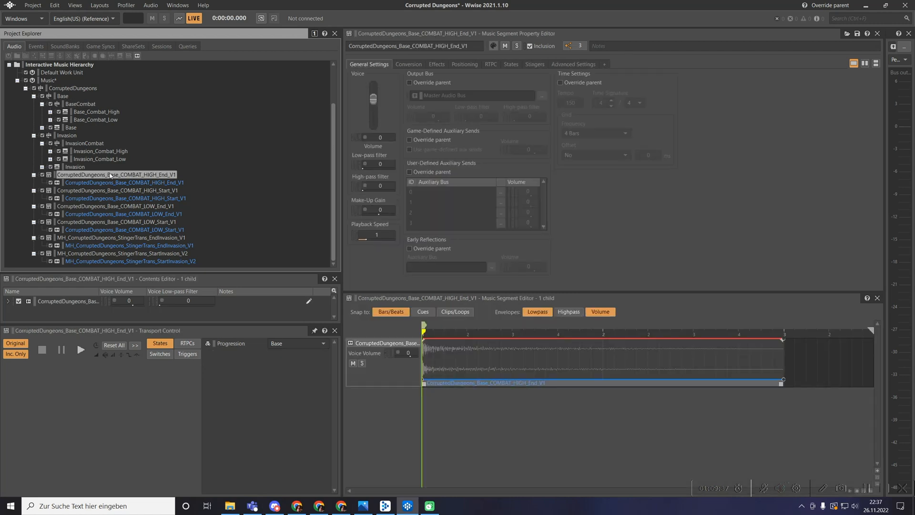
left_click(121, 191)
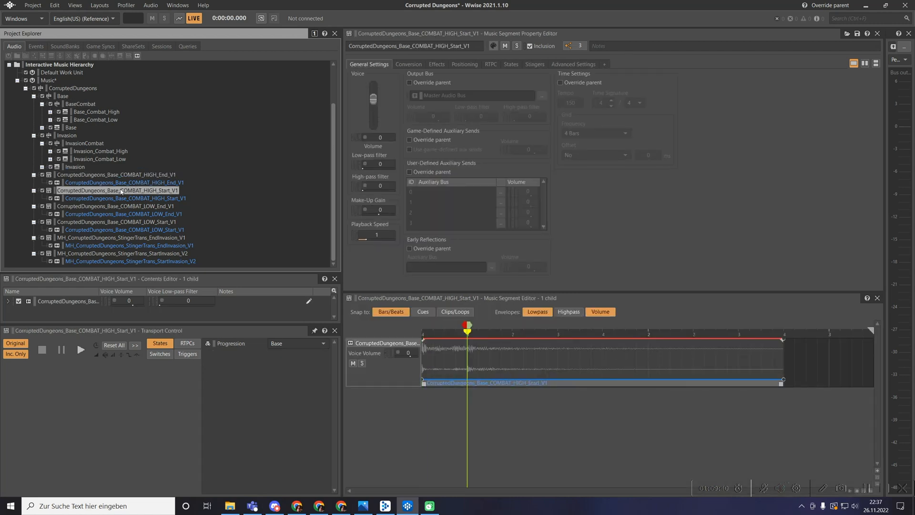
key("ctrl+d")
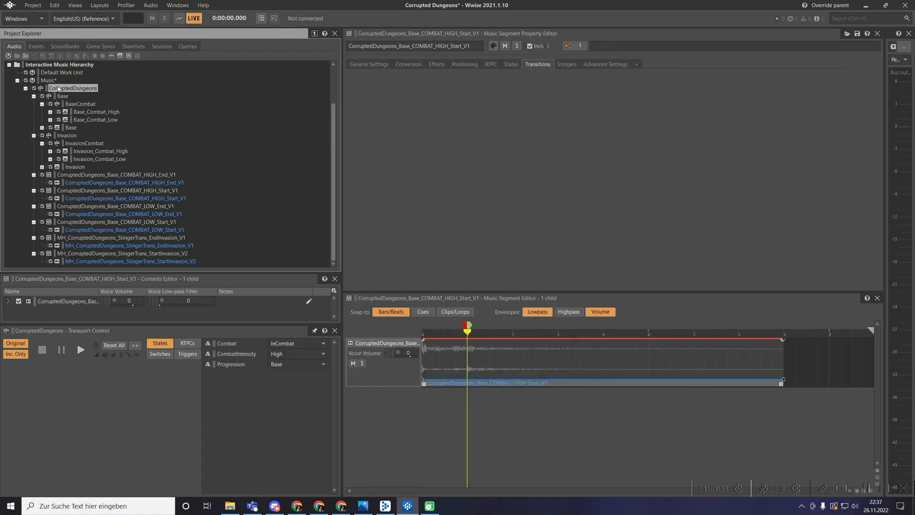
Rename the duplicated segment as CorruptedDungeons_Base_COMBAT_Start.
left_click(431, 46)
left_click(477, 46)
key("BackSpace")
key("BackSpace")
key("BackSpace")
key("BackSpace")
key("BackSpace")
key("BackSpace")
left_click(447, 46)
key("BackSpace")
key("BackSpace")
key("BackSpace")
key("BackSpace")
key("BackSpace")
type("#")
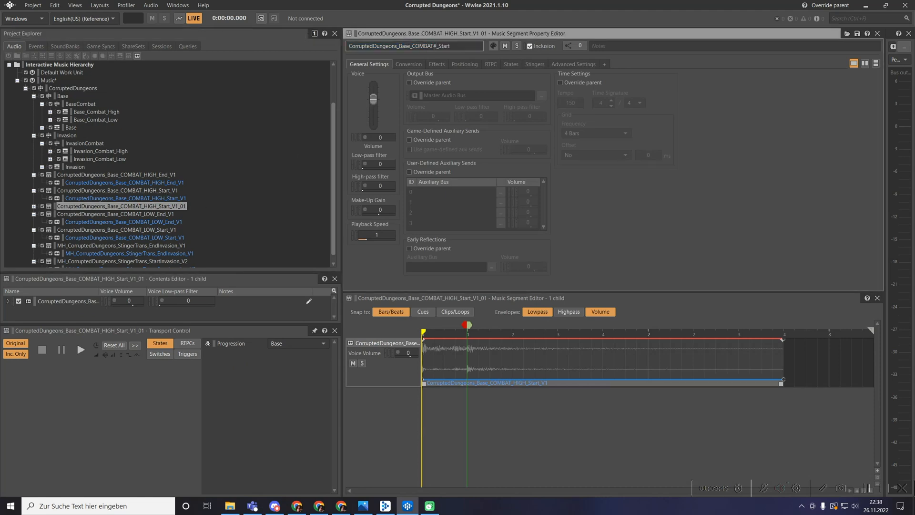
key("BackSpace")
key("Return")
Set the track type of CorruptedDungeons_Base_COMBAT_Start's music track to Switch.
left_click(383, 362)
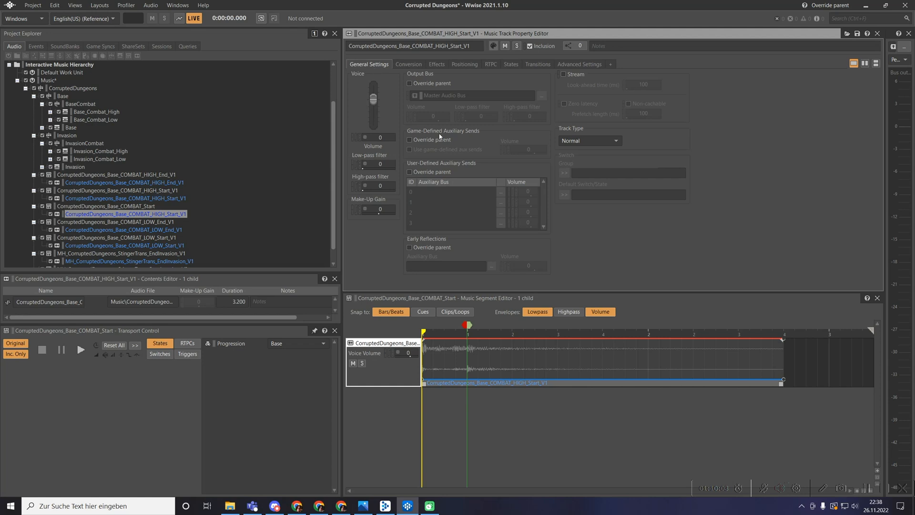
left_click(573, 141)
left_click(571, 171)
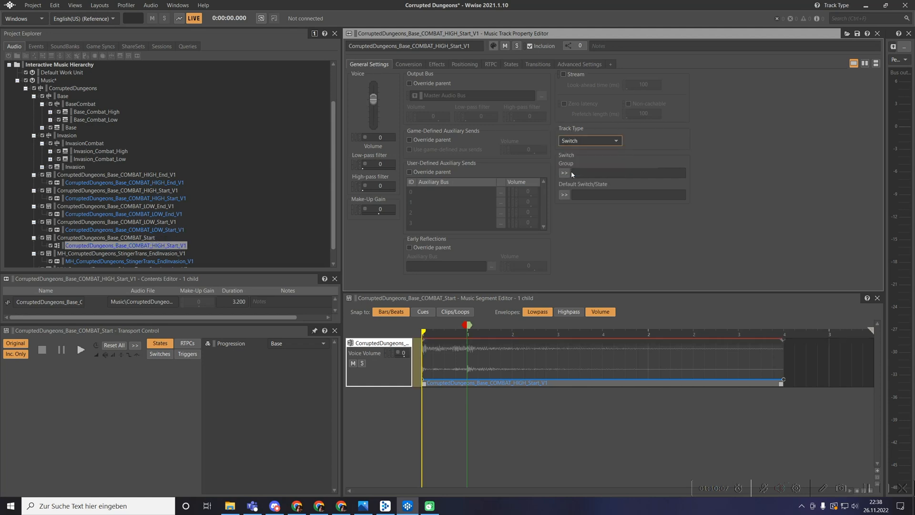
Add a sub-track to the switch track in CorruptedDungeons_Base_COMBAT_Start.
scroll(216, 181, "down", 1)
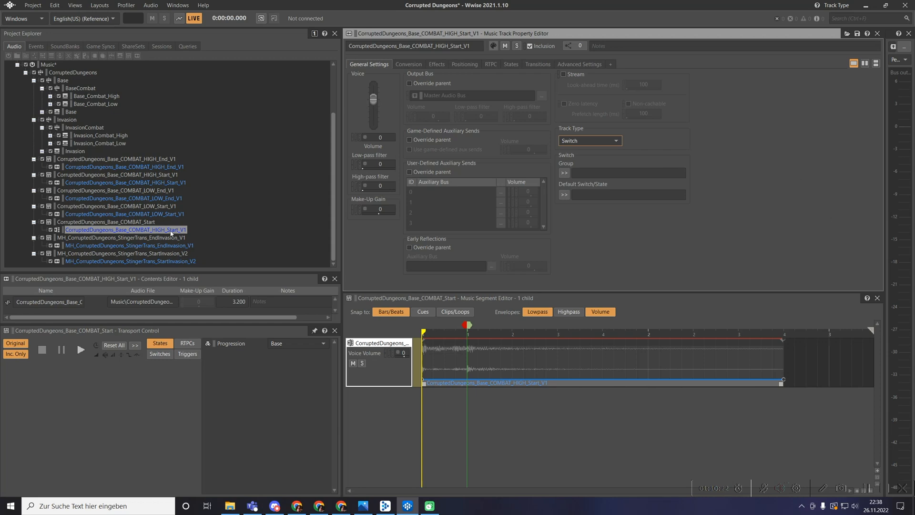
left_click(166, 214)
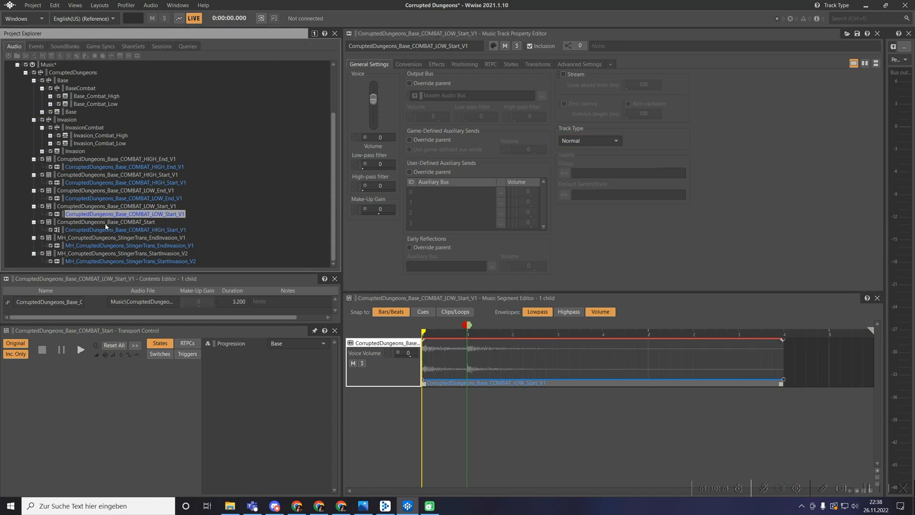
left_click(495, 345)
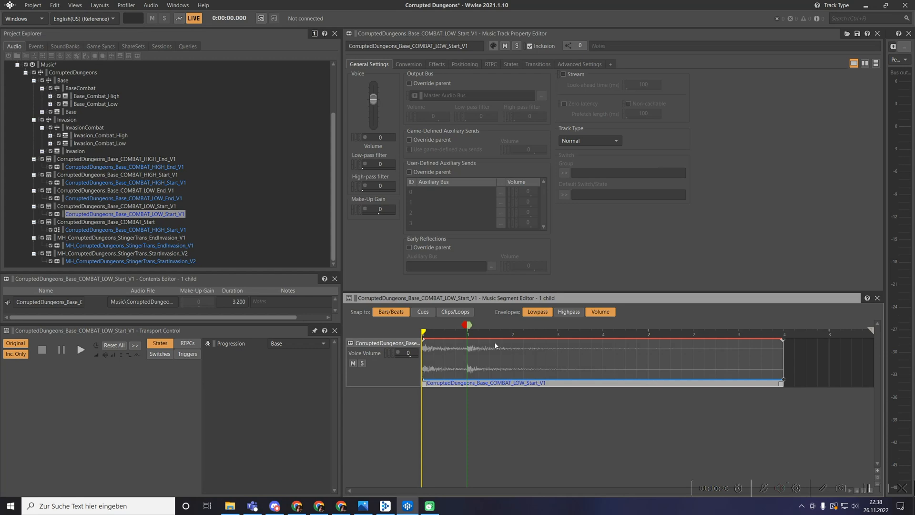
right_click(396, 373)
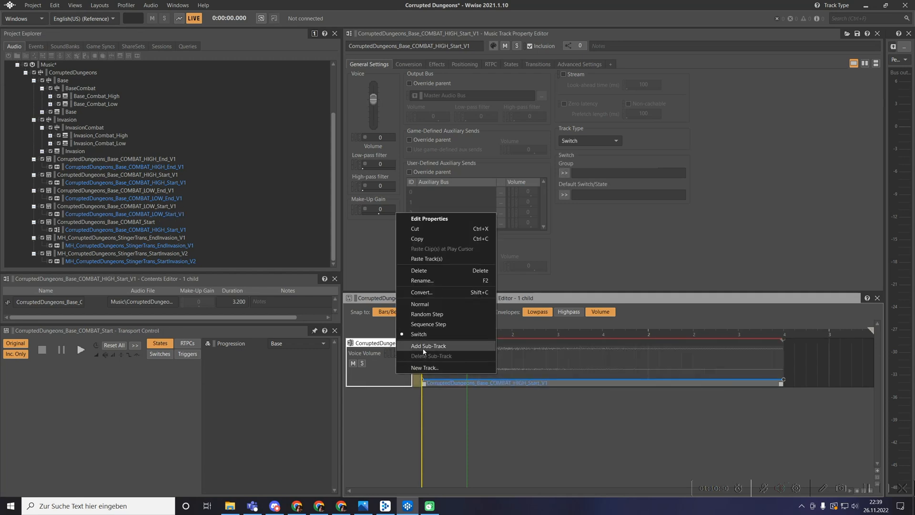
left_click(425, 346)
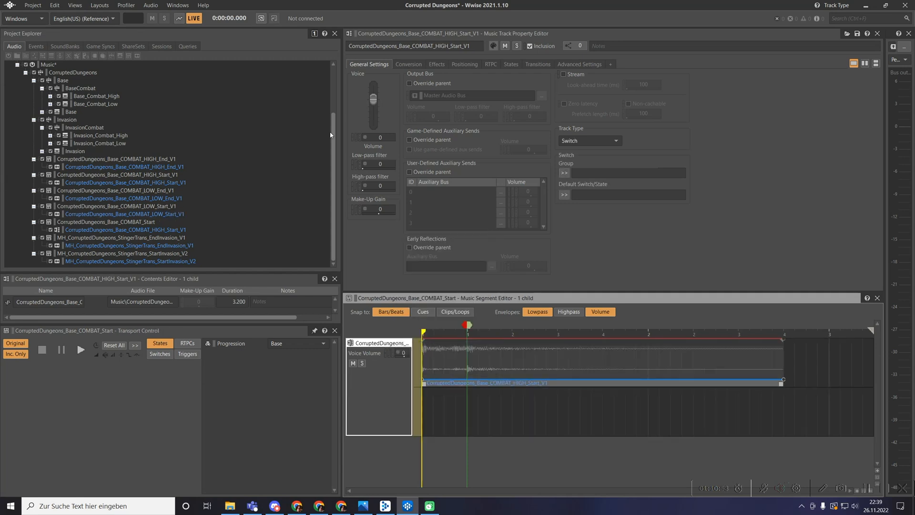
Copy the COMBAT_LOW_Start_V1 clip into the new sub-track of CorruptedDungeons_Base_COMBAT_Start, aligned with the start of the HIGH clip.
left_click(156, 215)
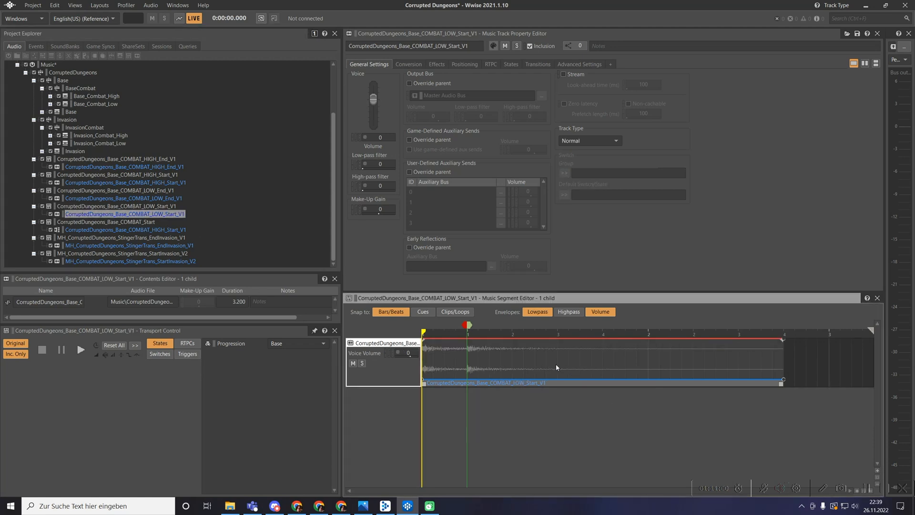
left_click(96, 229)
left_click(450, 331)
key("ctrl+v")
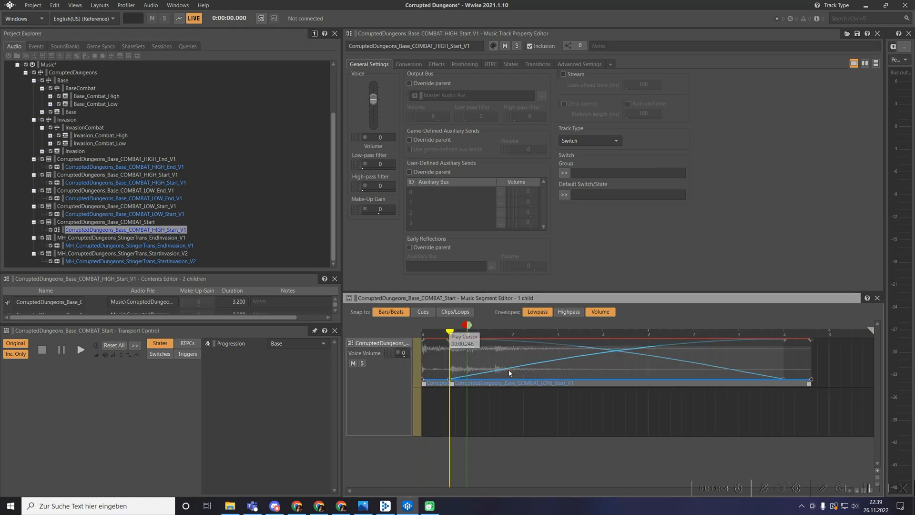
left_click_drag(473, 383, 445, 434)
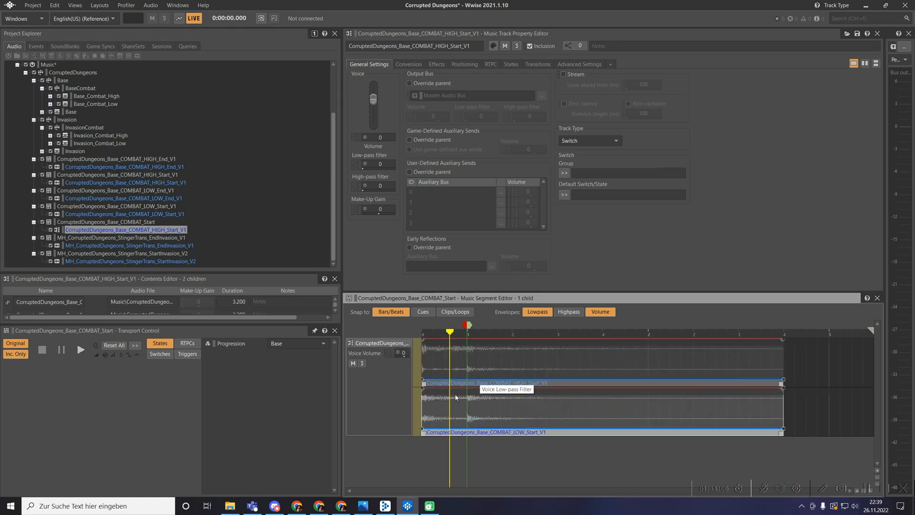
Set the switch track's group in CorruptedDungeons_Base_COMBAT_Start to the CombatIntensity state group.
right_click(419, 369)
left_click(397, 385)
right_click(379, 371)
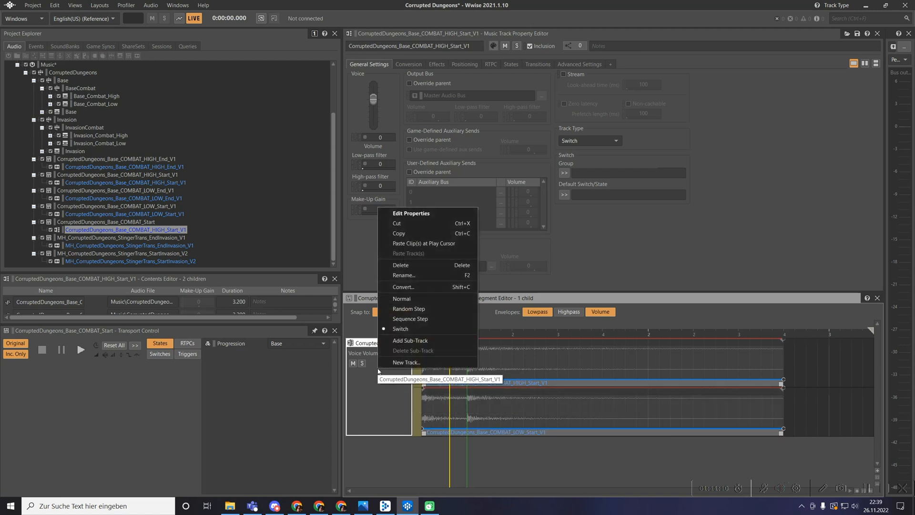
left_click(636, 245)
left_click(564, 172)
mouse_move(615, 174)
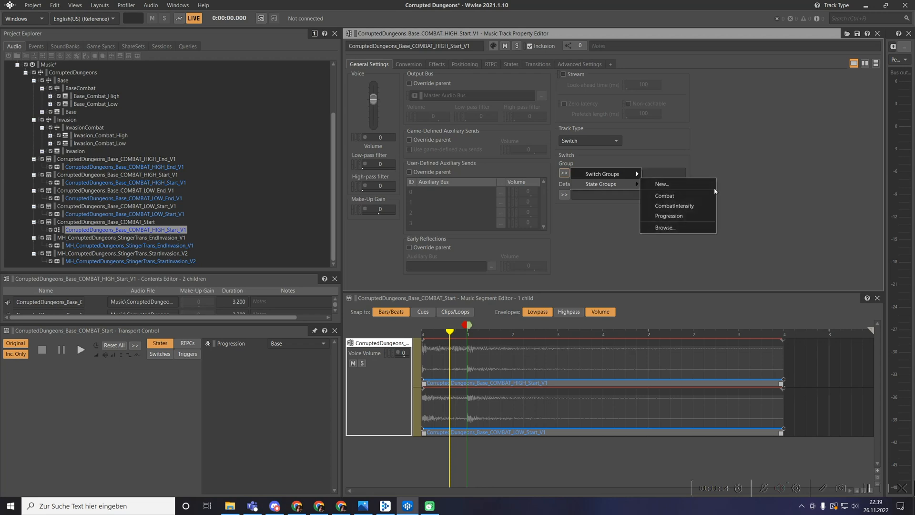
left_click(663, 206)
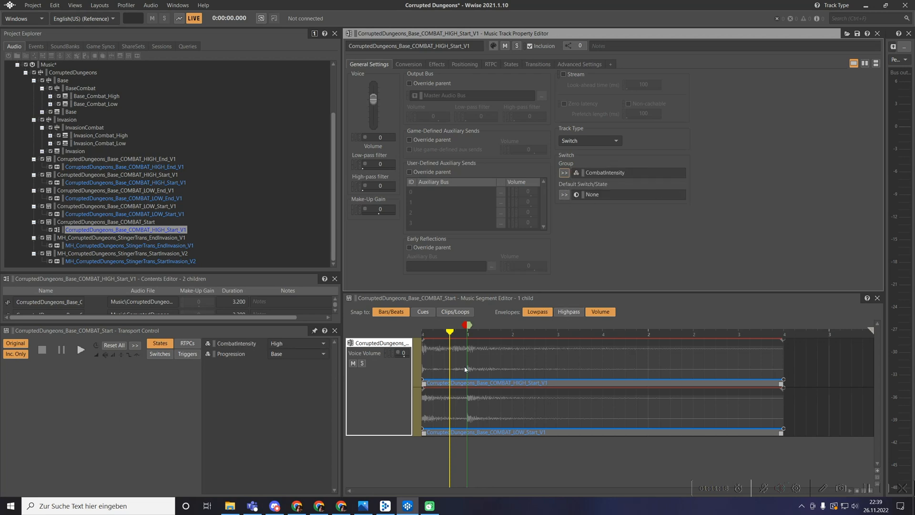
Associate the HIGH sub-track with High and the LOW sub-track with Low, and return the segment's play cursor to the start.
right_click(417, 365)
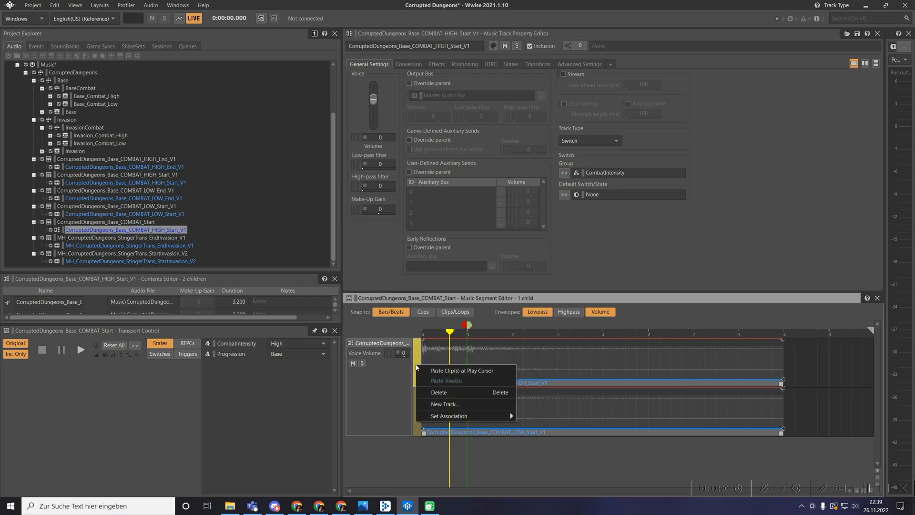
mouse_move(460, 418)
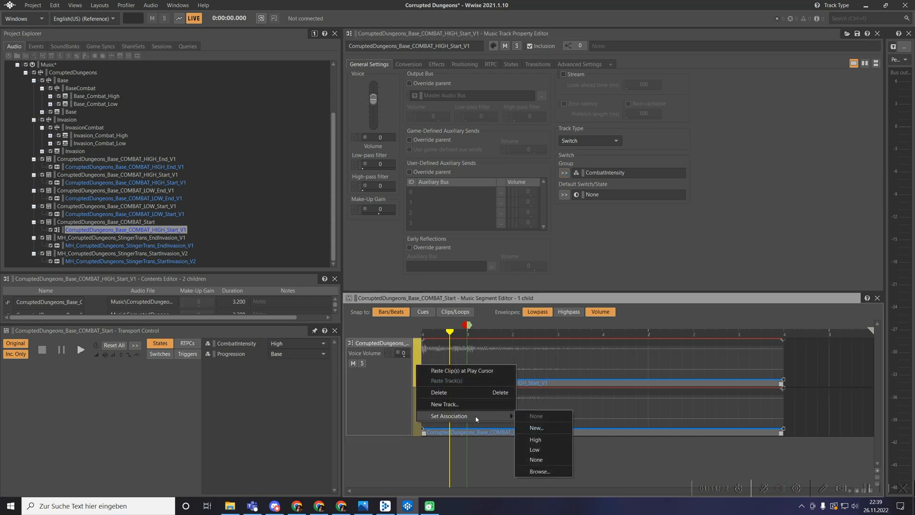
left_click(535, 440)
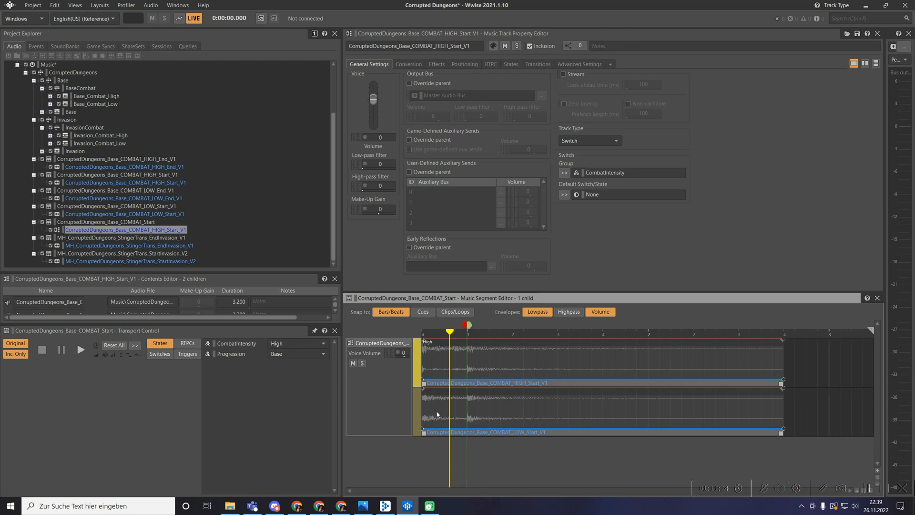
right_click(420, 412)
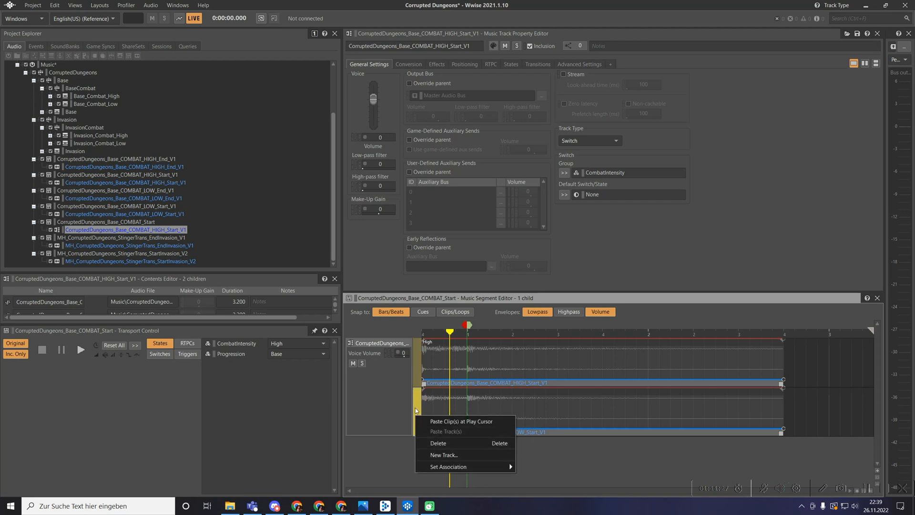
mouse_move(480, 467)
left_click(534, 465)
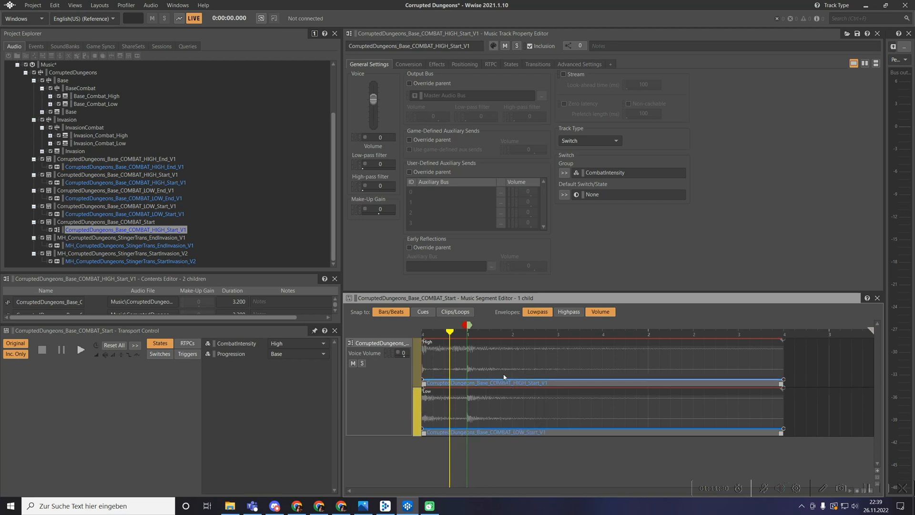
left_click(89, 223)
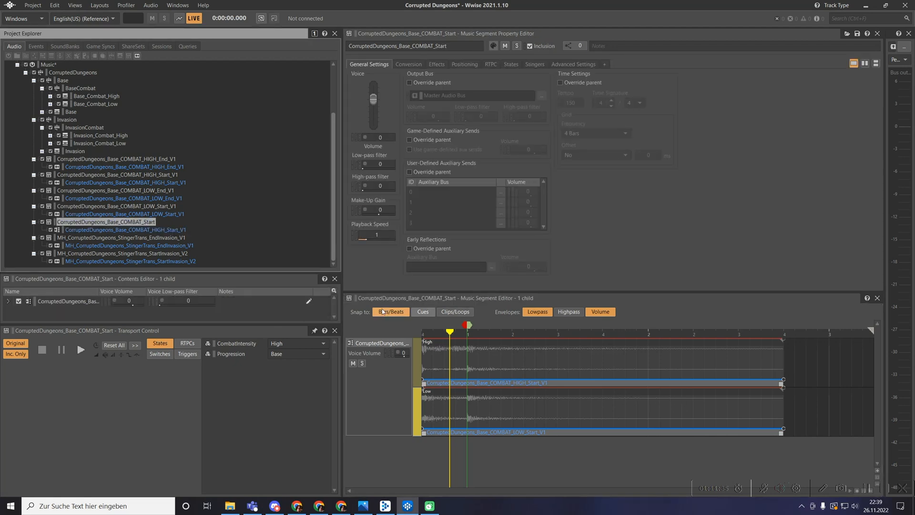
left_click_drag(449, 331, 365, 334)
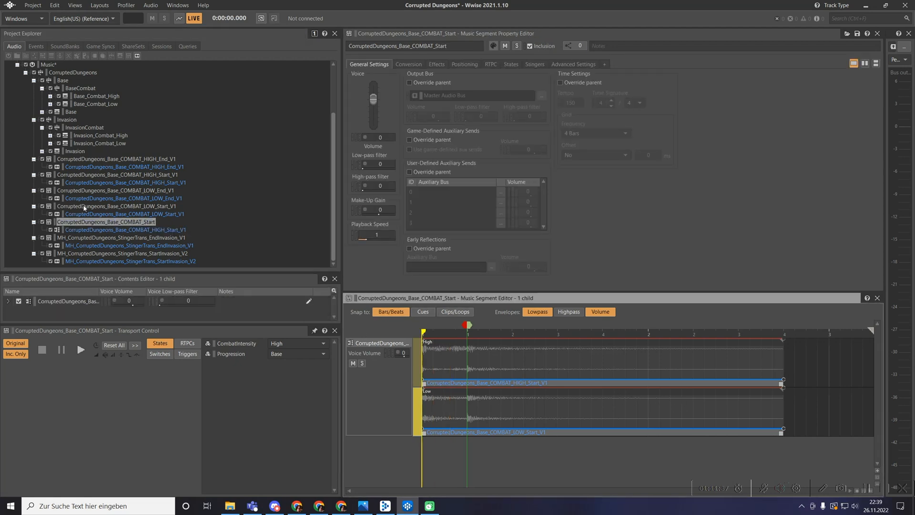
Assign CorruptedDungeons_Base_COMBAT_Start as the transition segment of the Base container's Base to BaseCombat transition.
scroll(124, 230, "up", 1)
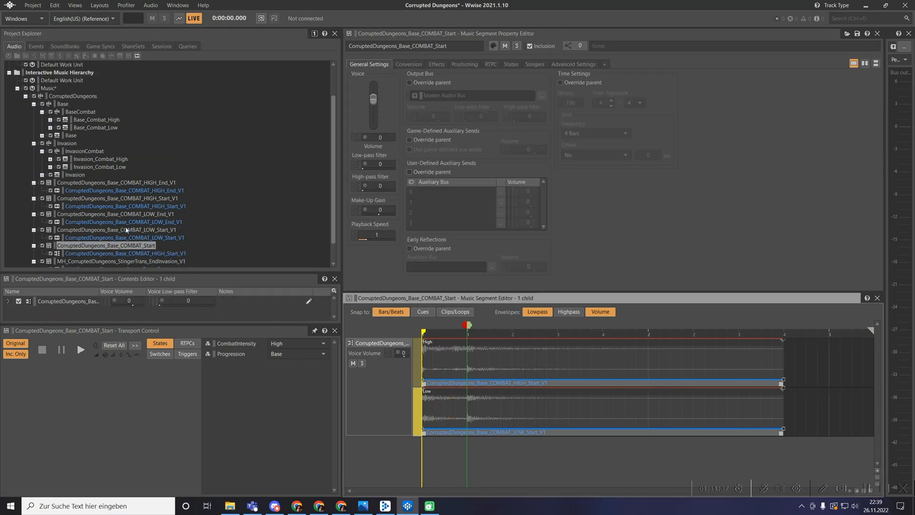
left_click(63, 104)
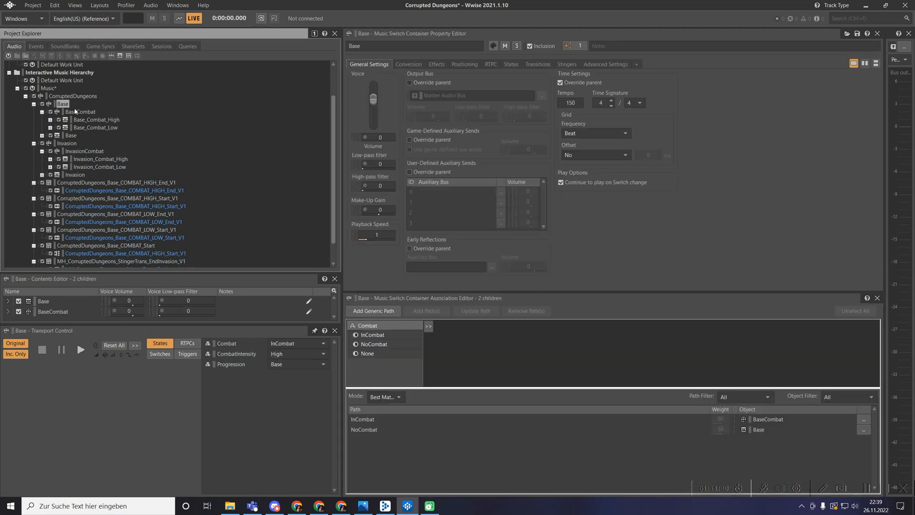
left_click(537, 64)
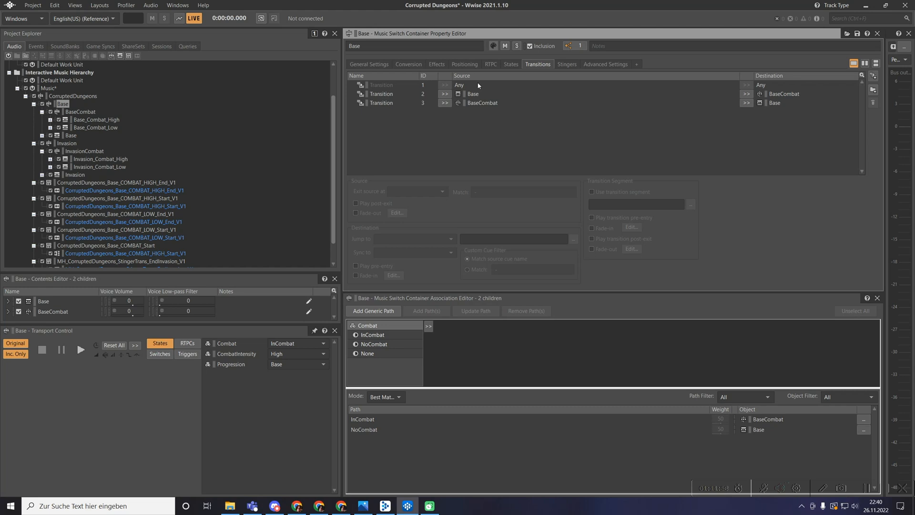
scroll(182, 190, "down", 1)
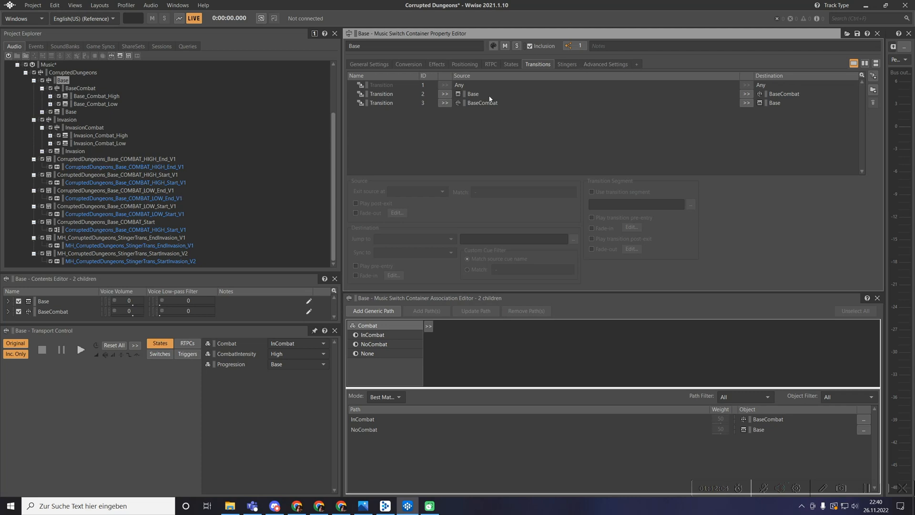
left_click(591, 94)
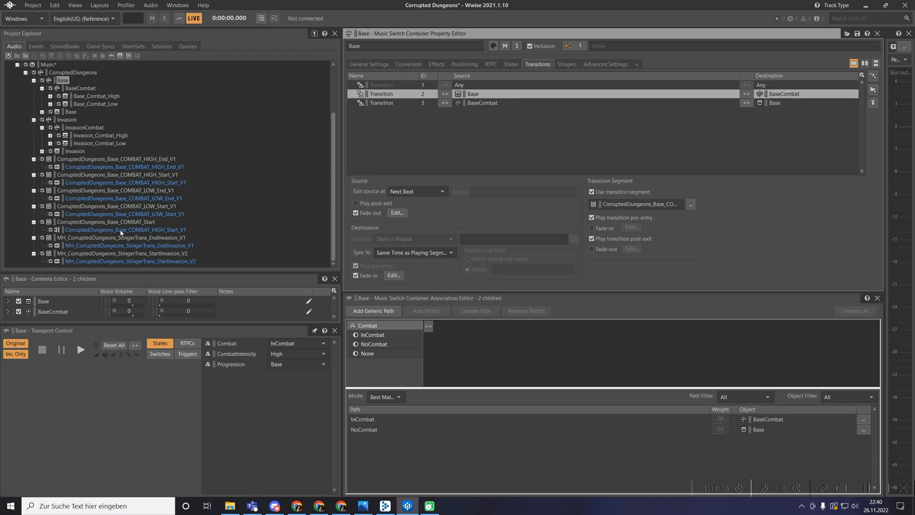
left_click_drag(94, 222, 644, 202)
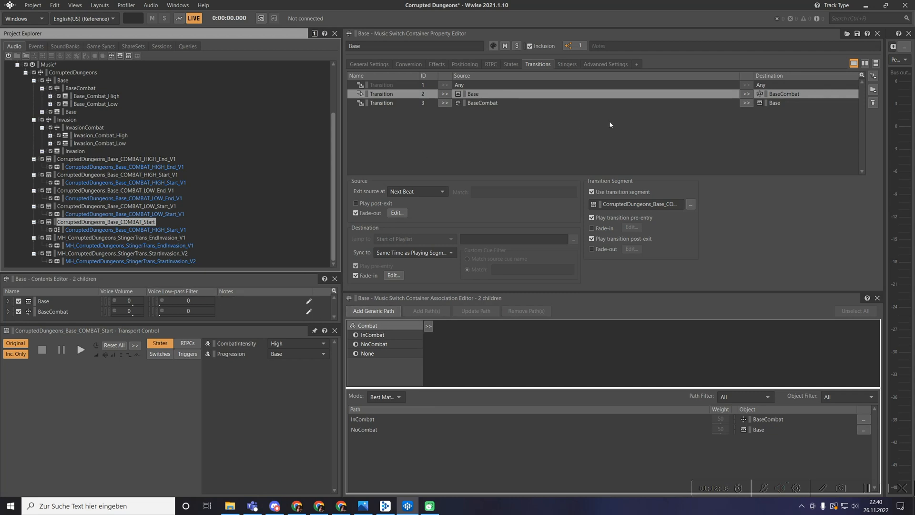
Duplicate the CorruptedDungeons_Base_COMBAT_LOW_End_V1 segment within CorruptedDungeons and expand the copy.
left_click(493, 104)
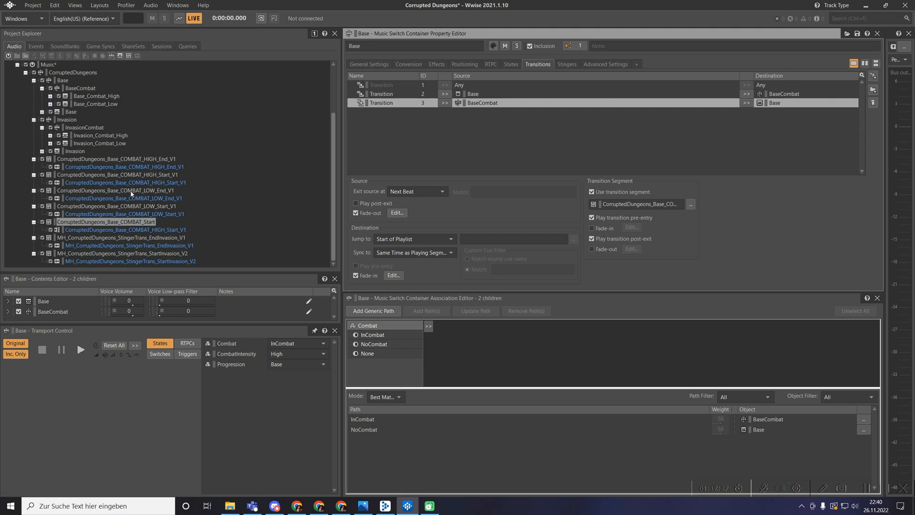
left_click(116, 190)
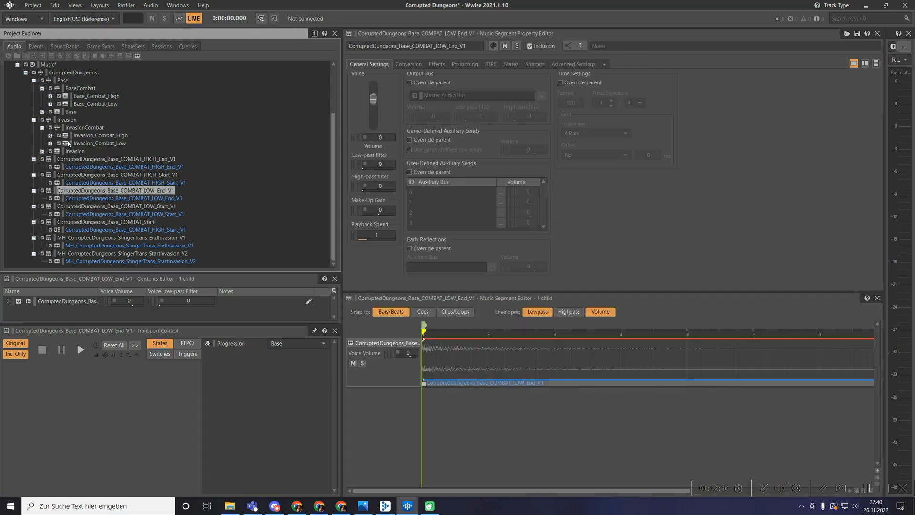
left_click(66, 73)
key("ctrl+v")
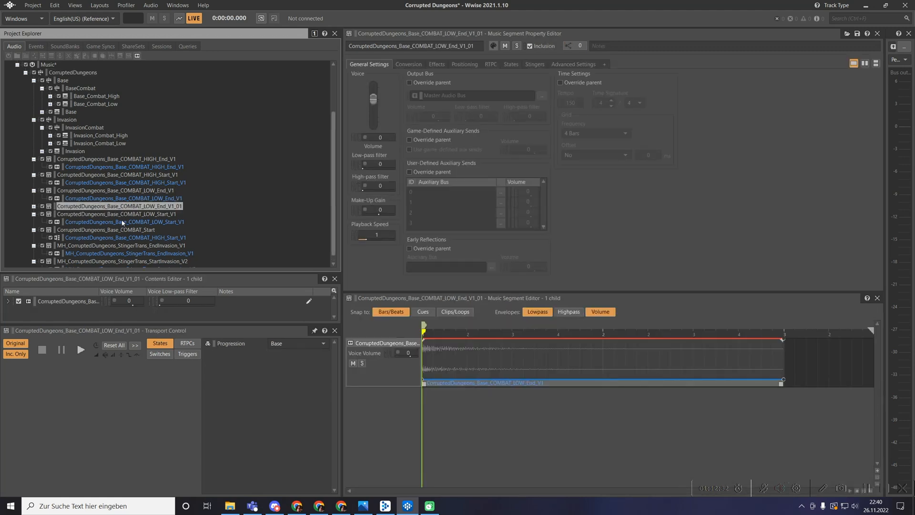
scroll(105, 216, "down", 1)
left_click(34, 198)
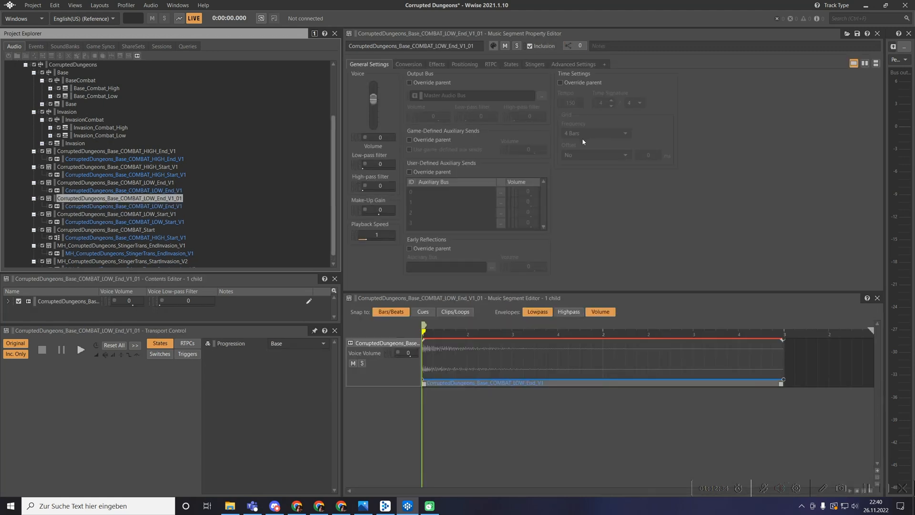
Set the music track of the duplicated LOW_End segment to the Switch type and add a sub-track to it.
left_click(99, 207)
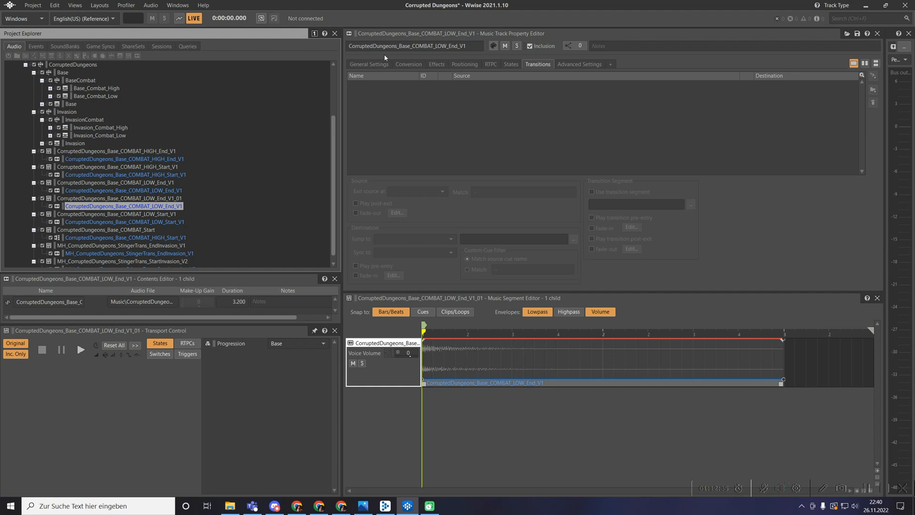
left_click(380, 64)
left_click(575, 140)
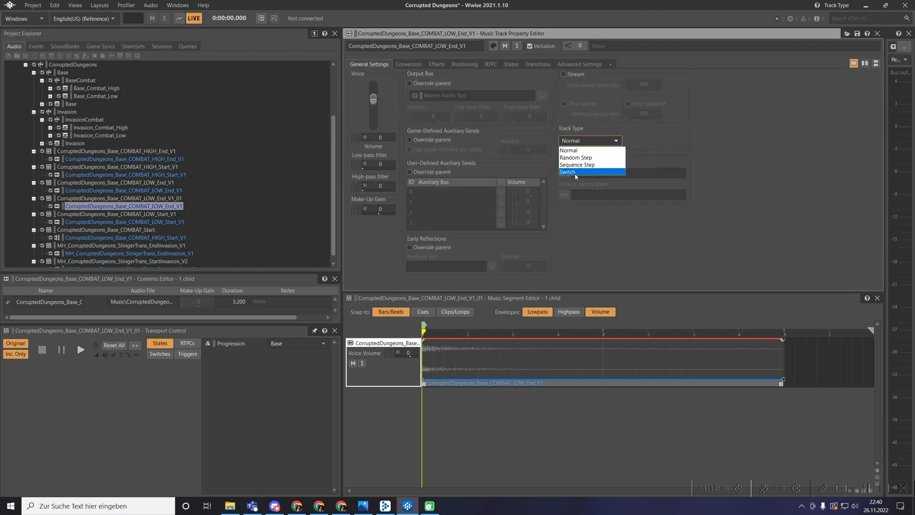
left_click(579, 176)
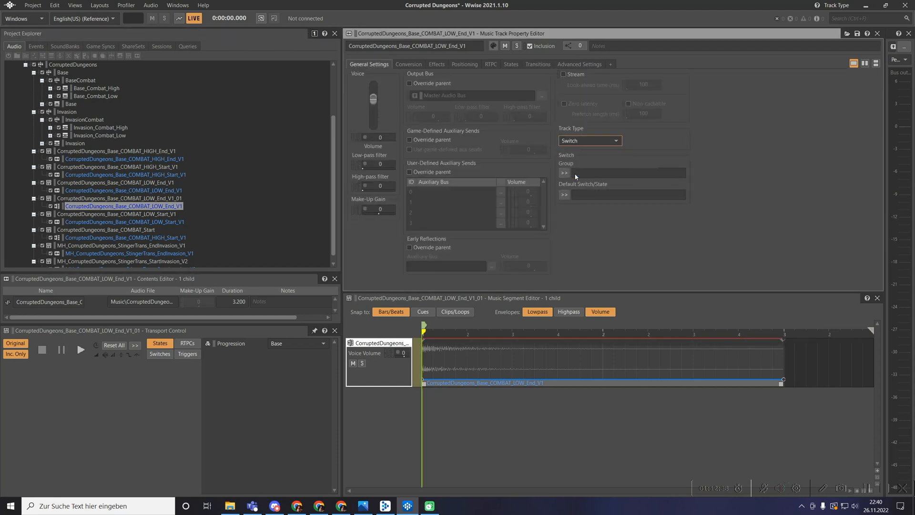
right_click(395, 371)
left_click(423, 344)
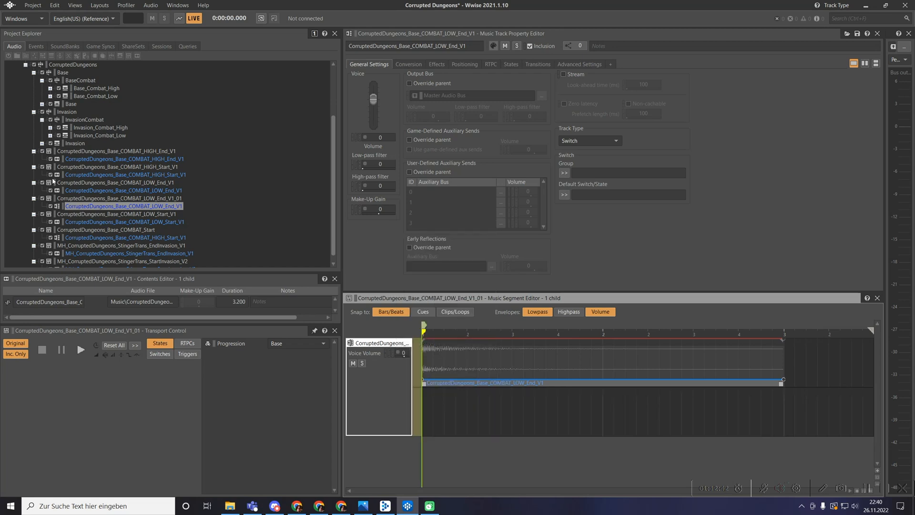
Copy the COMBAT_HIGH_End_V1 clip into the new sub-track at the start of the LOW clip, and delete the leftover pasted track.
scroll(168, 251, "down", 1)
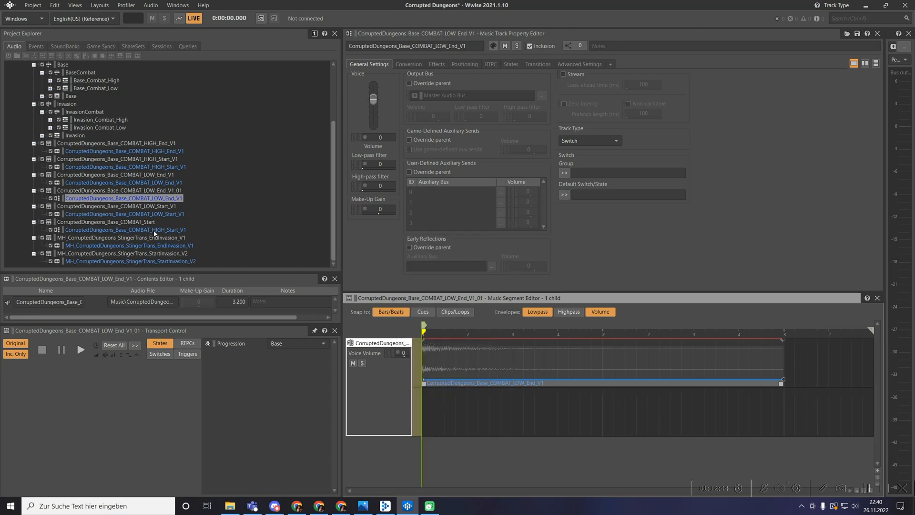
left_click(160, 151)
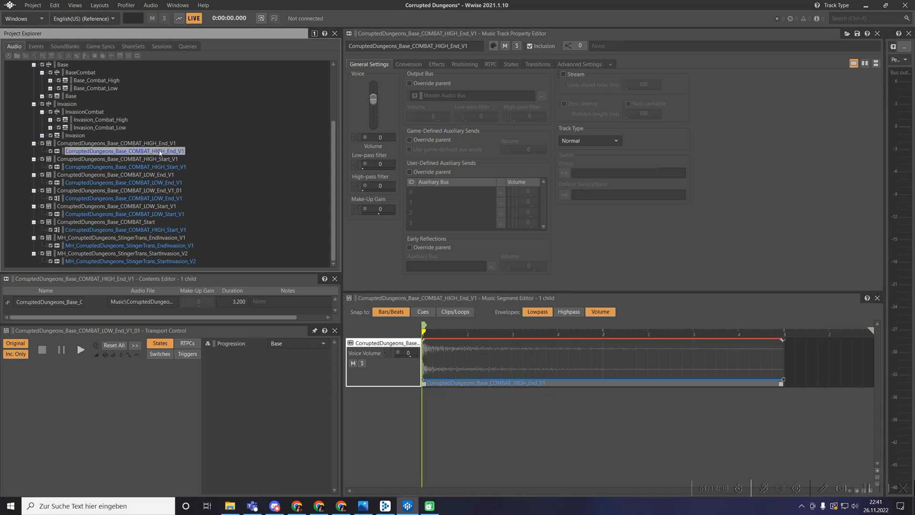
left_click(102, 199)
left_click(439, 336)
key("ctrl+v")
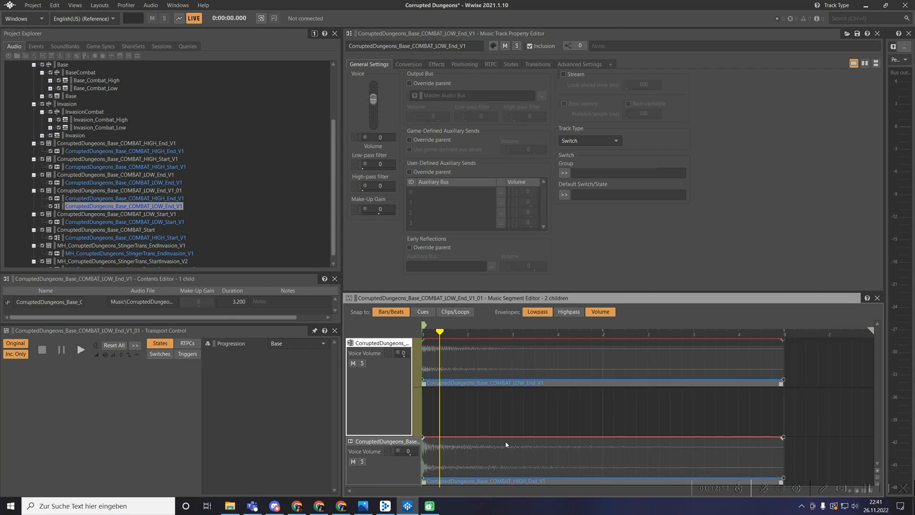
left_click_drag(481, 460, 471, 419)
left_click(379, 449)
key("Delete")
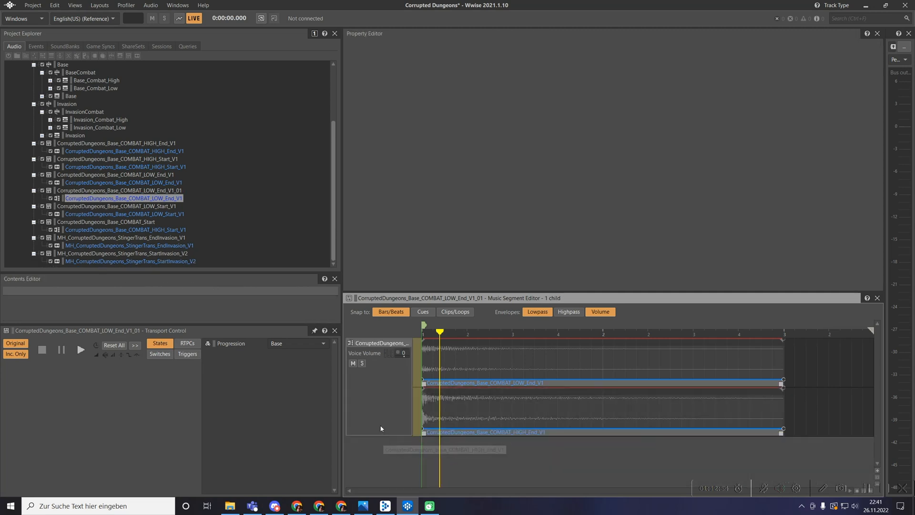
Set the duplicated end segment's switch track group to the CombatIntensity state group.
left_click(403, 345)
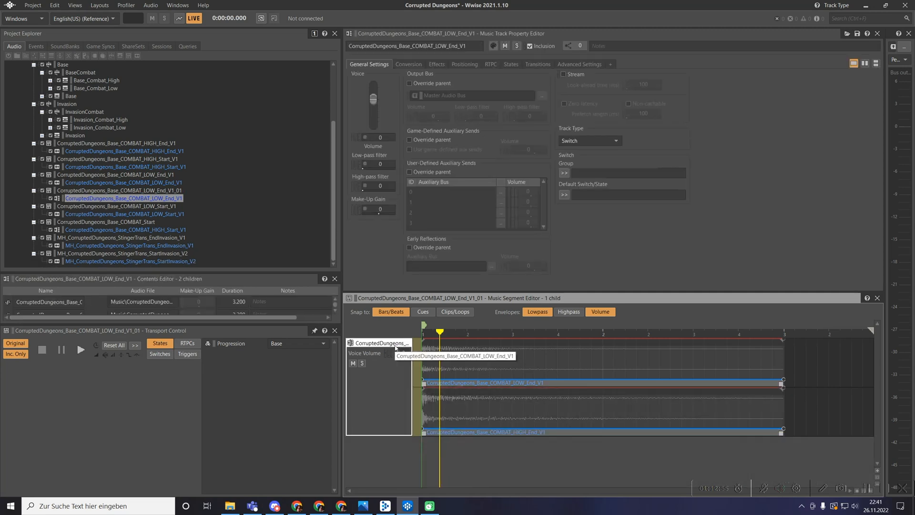
left_click(563, 173)
mouse_move(610, 184)
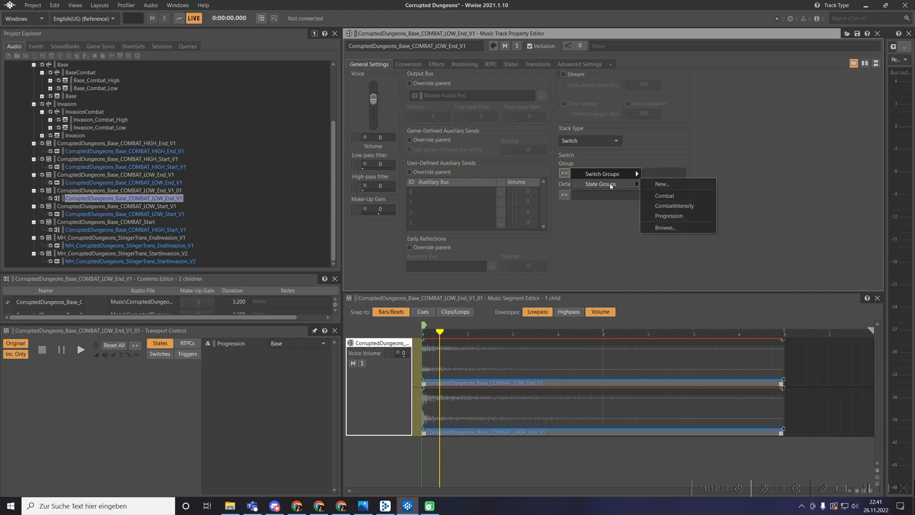
left_click(673, 206)
Associate the LOW_End sub-track with Low and the HIGH_End sub-track with High, and return the play cursor to the start.
right_click(418, 370)
mouse_move(467, 419)
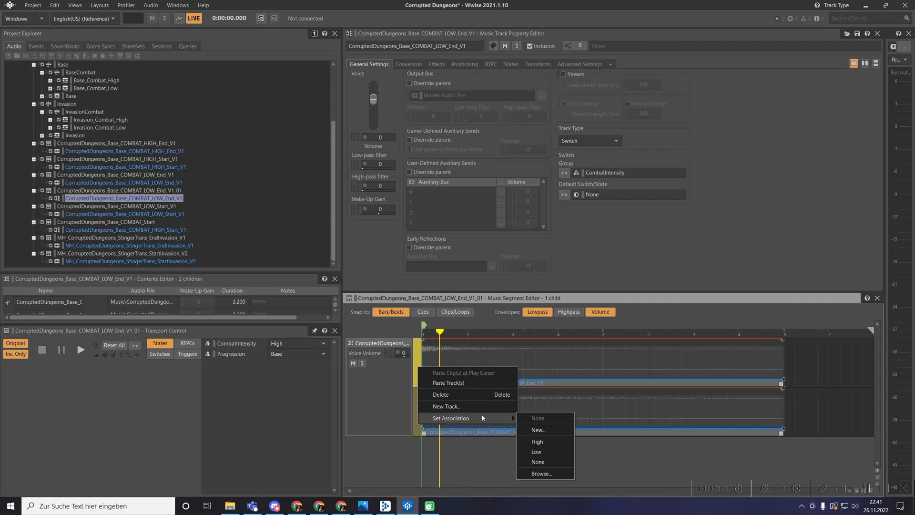
left_click(534, 455)
right_click(415, 401)
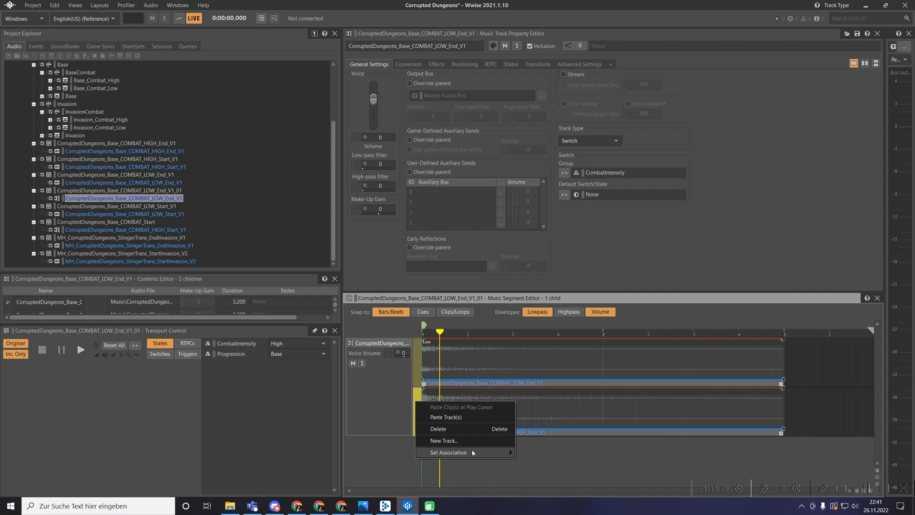
mouse_move(473, 453)
left_click(533, 476)
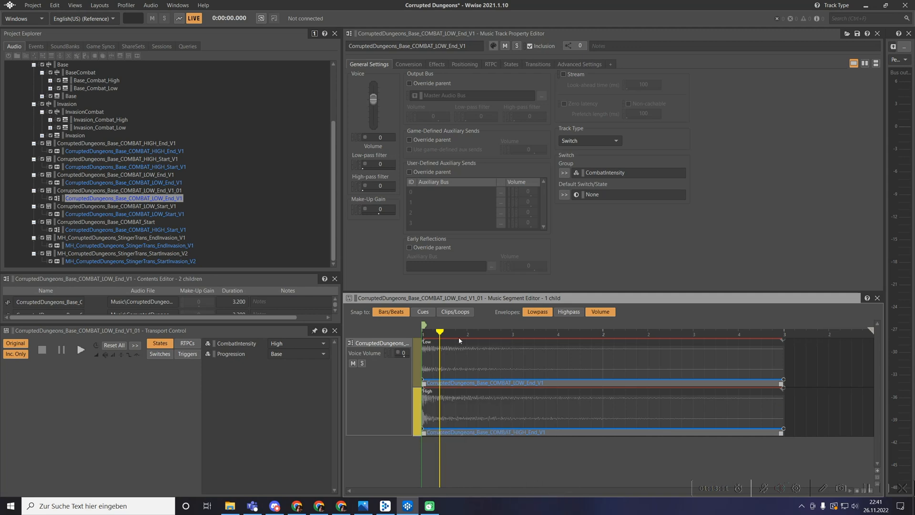
left_click_drag(439, 331, 417, 334)
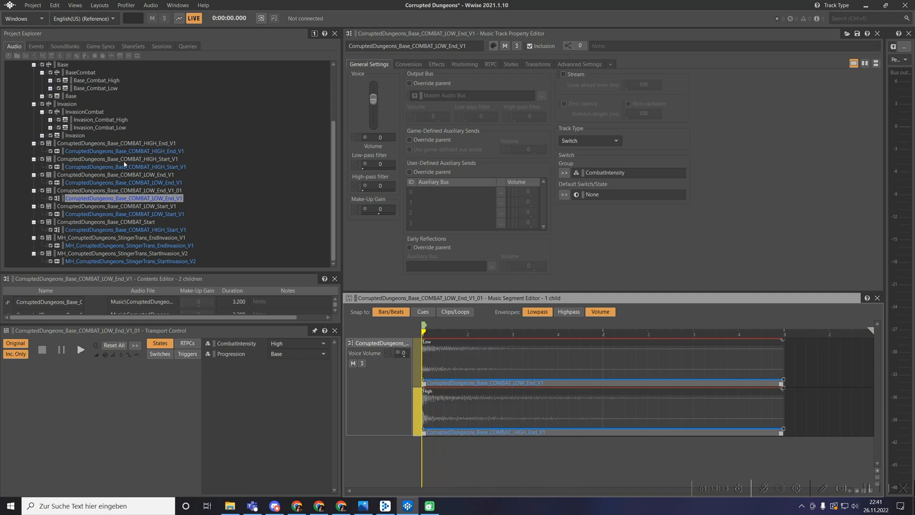
scroll(124, 129, "up", 2)
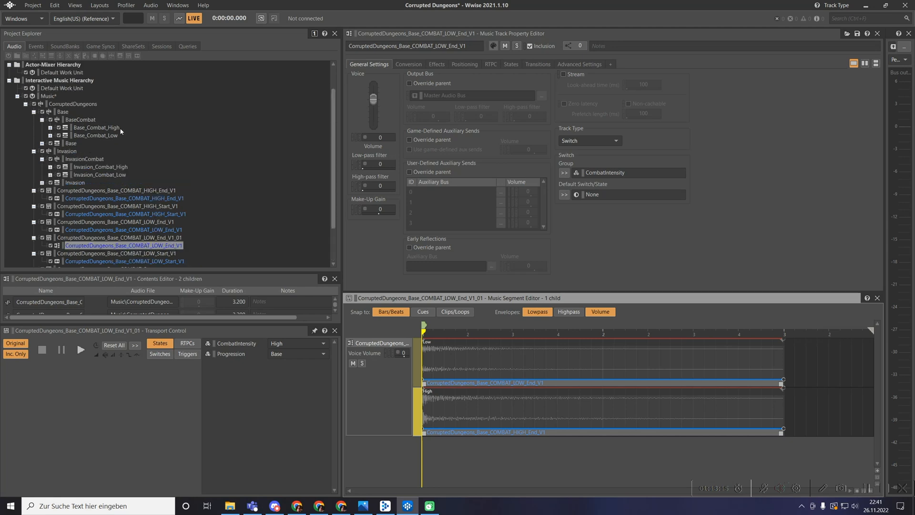
Assign the CorruptedDungeons_Base_COMBAT_LOW_End_V1_01 segment as the transition segment for the BaseCombat to Base transition.
left_click(64, 111)
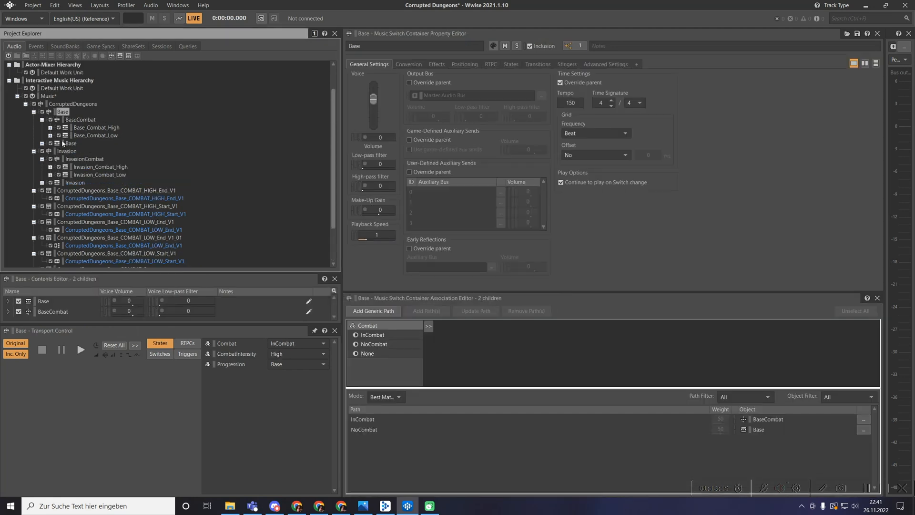
left_click(524, 65)
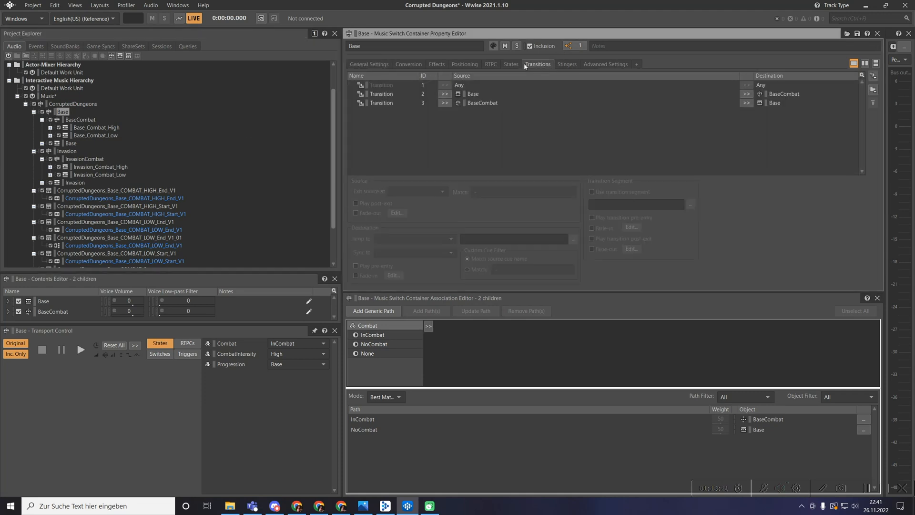
left_click(514, 96)
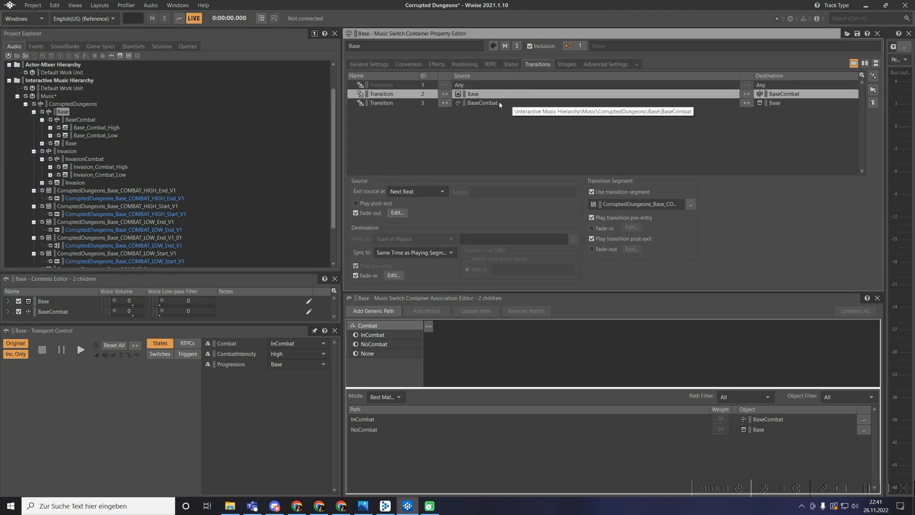
left_click(499, 104)
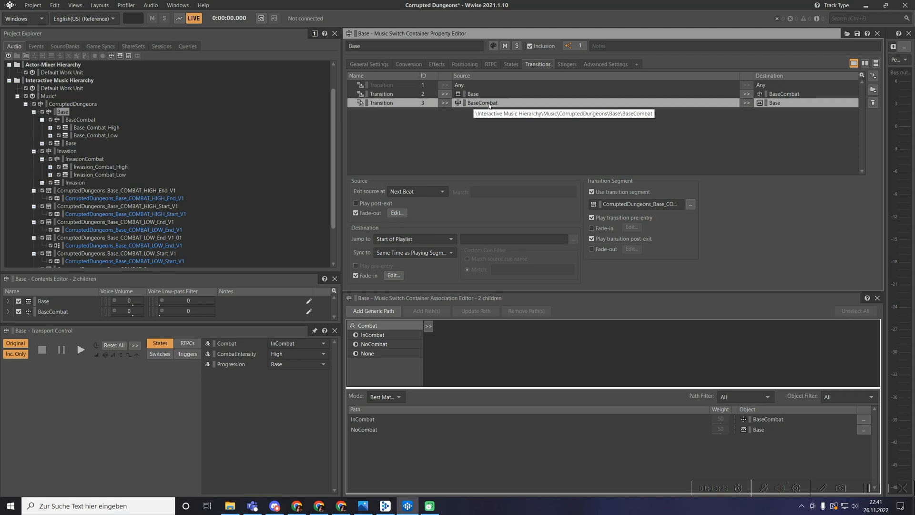
scroll(143, 209, "down", 2)
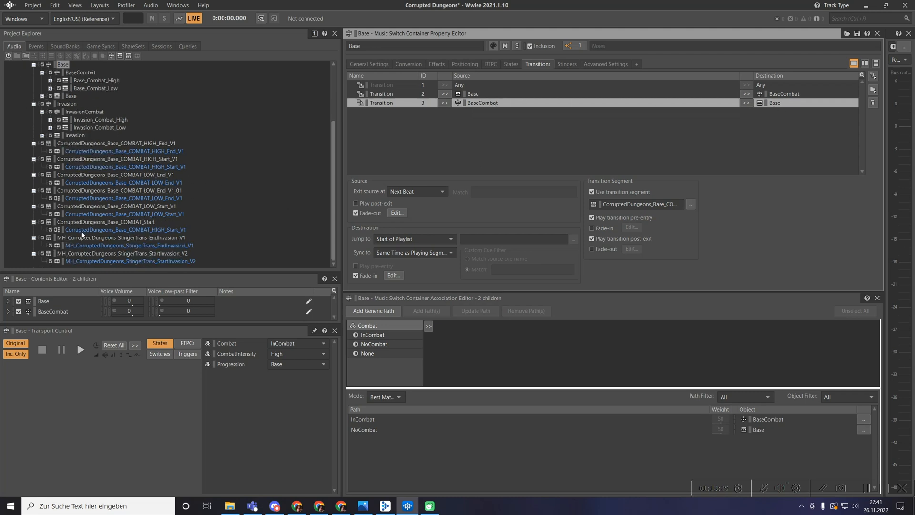
left_click(90, 191)
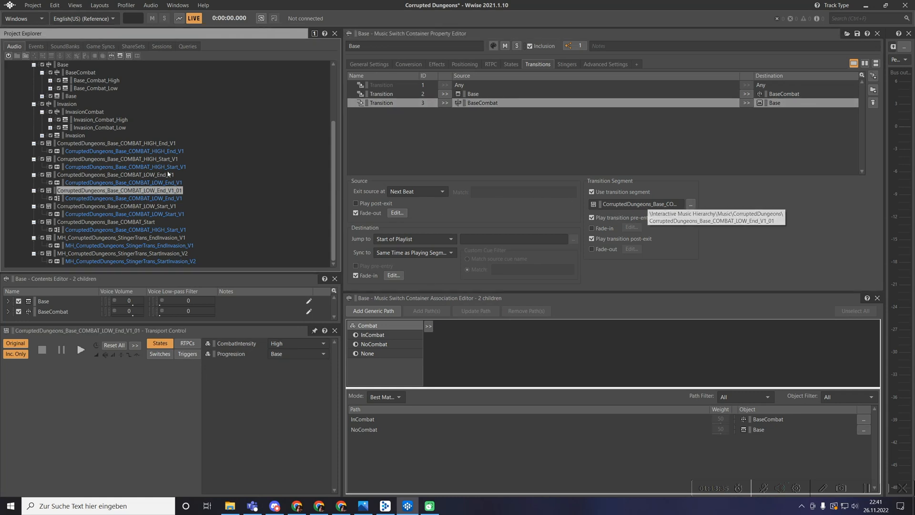
Rename the duplicated LOW_End segment as CorruptedDungeons_Base_COMBAT_End.
double_click(141, 191)
left_click(147, 192)
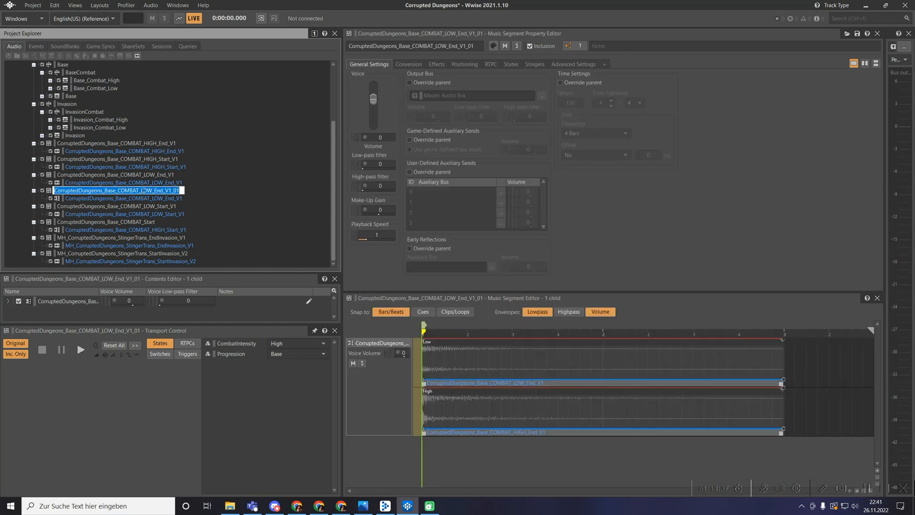
double_click(147, 191)
type("End")
key("BackSpace")
type("f")
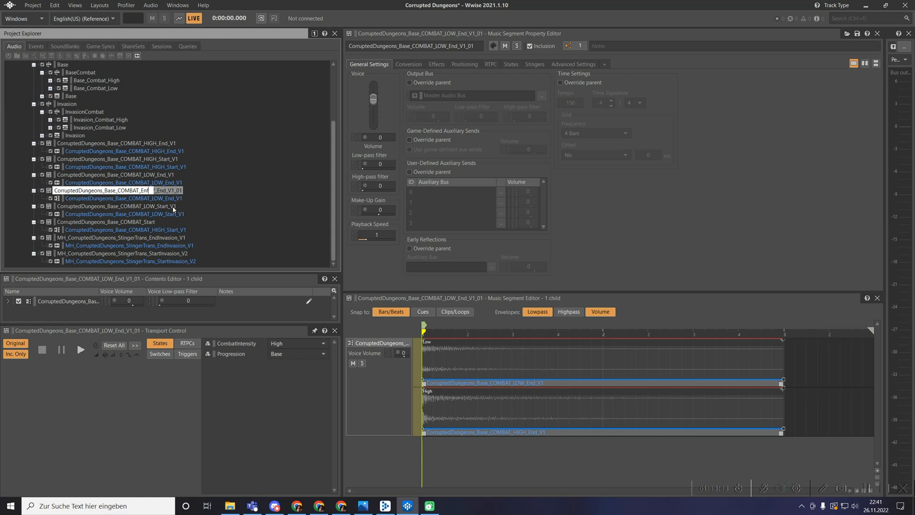
key("BackSpace")
type("d")
key("Return")
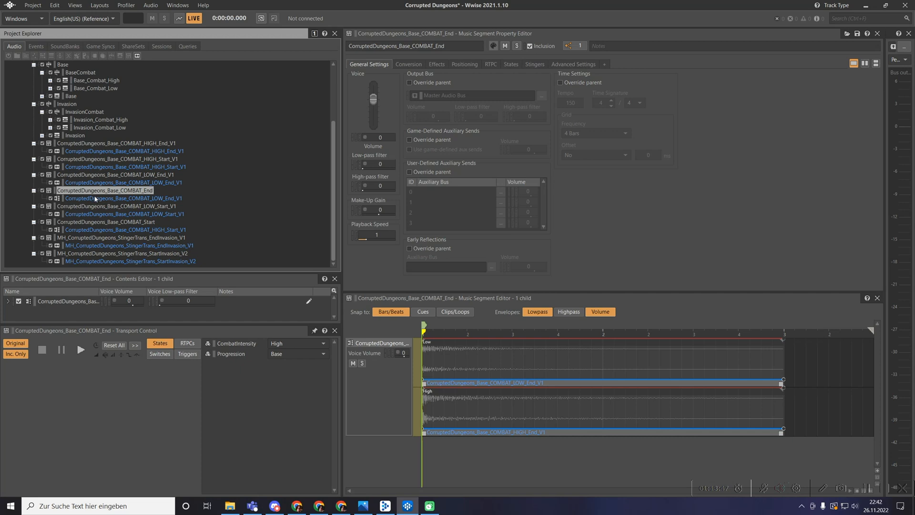
Copy the two custom transitions of the Base switch container and paste them into the Invasion switch container.
scroll(67, 147, "up", 3)
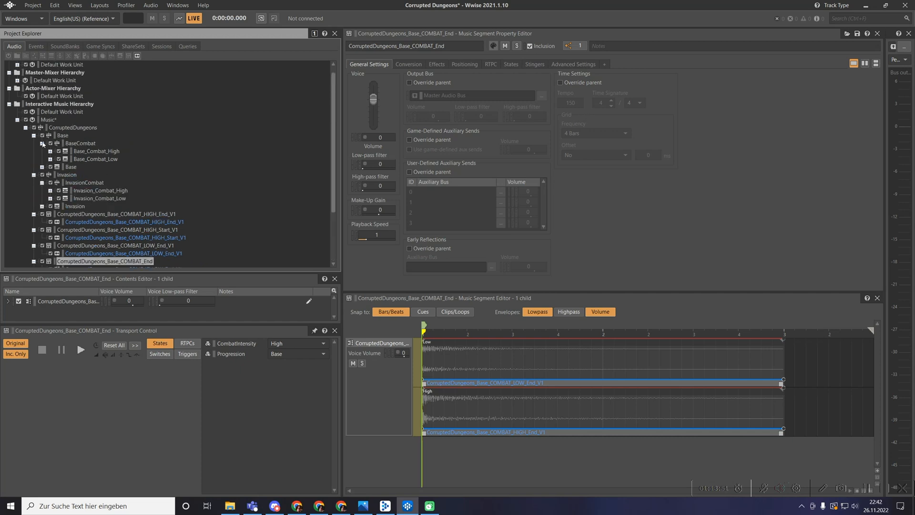
left_click(42, 143)
left_click(64, 168)
key("Up")
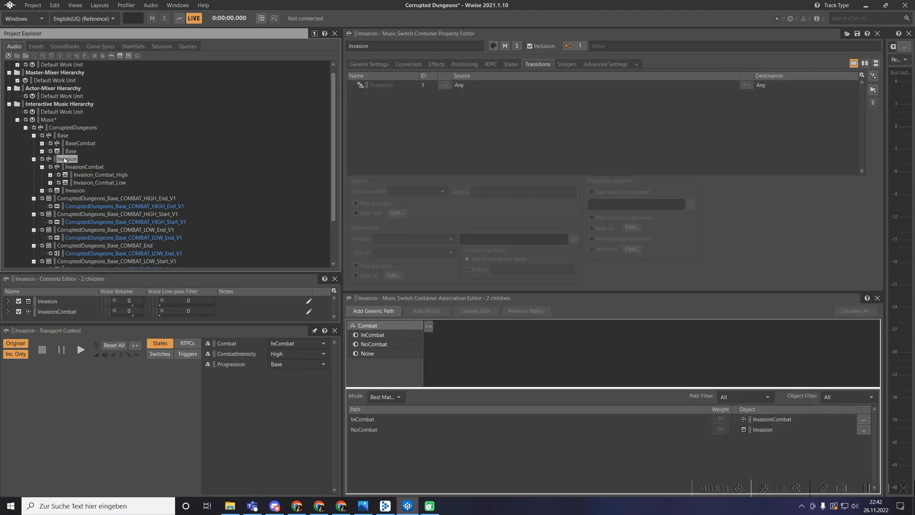
left_click(42, 166)
key("Up")
key("Up")
key("Up")
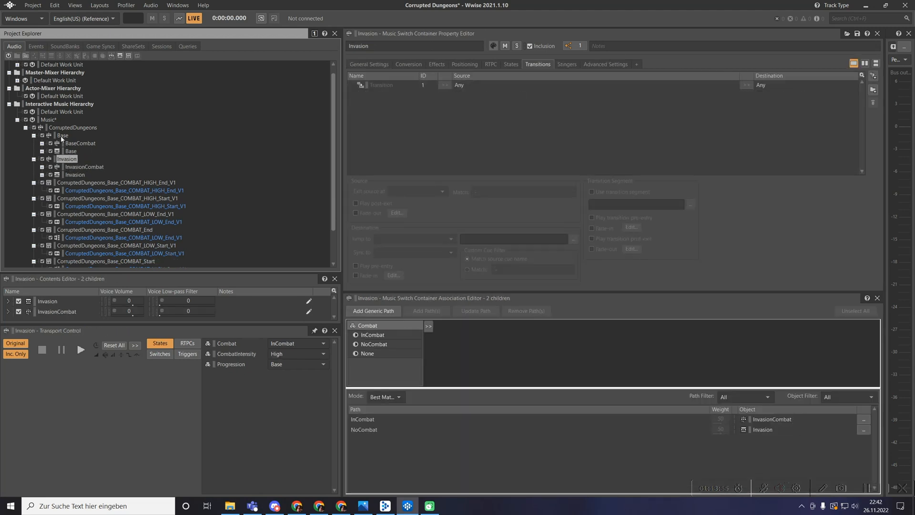
left_click(509, 104, "shift")
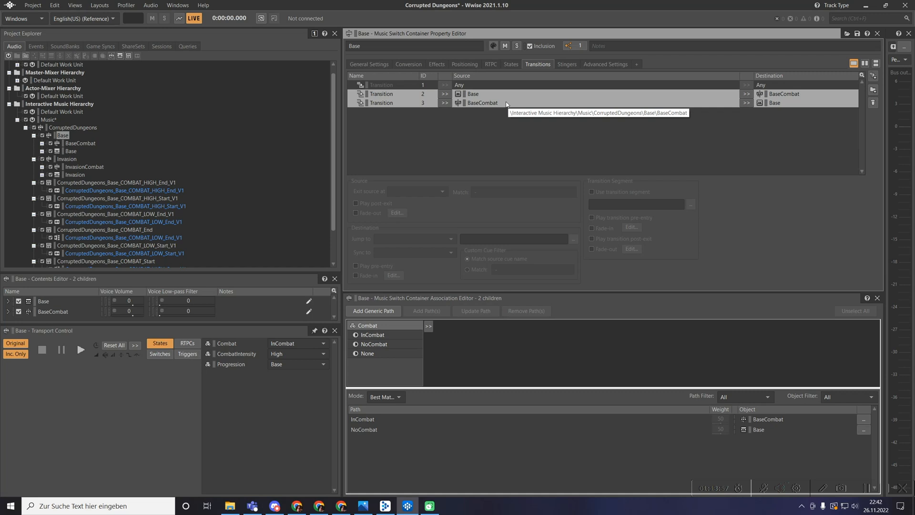
left_click(67, 159)
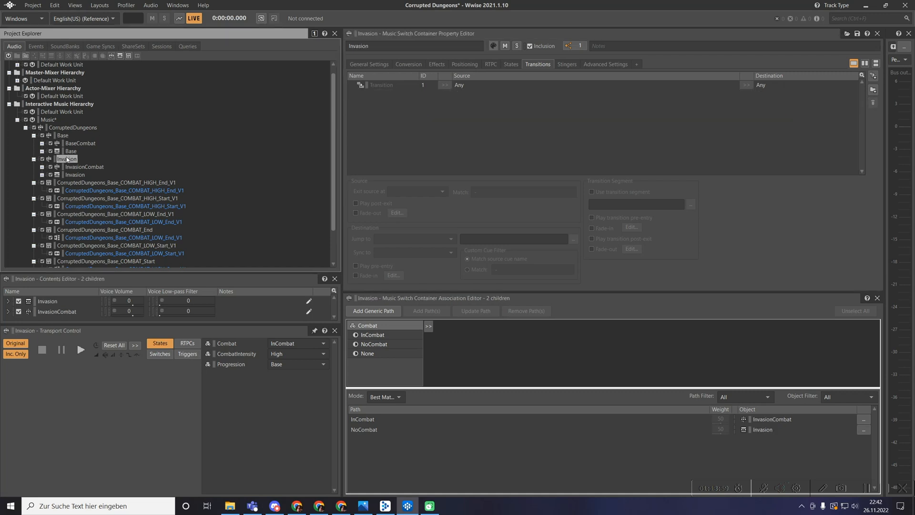
right_click(465, 97)
left_click(491, 147)
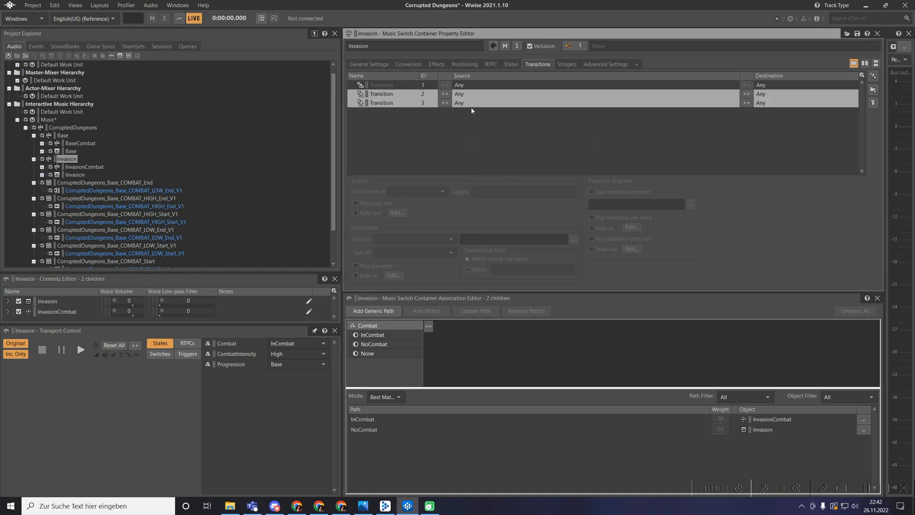
Set the first pasted transition from InvasionCombat to Invasion, and the second from Invasion to InvasionCombat.
left_click(490, 96)
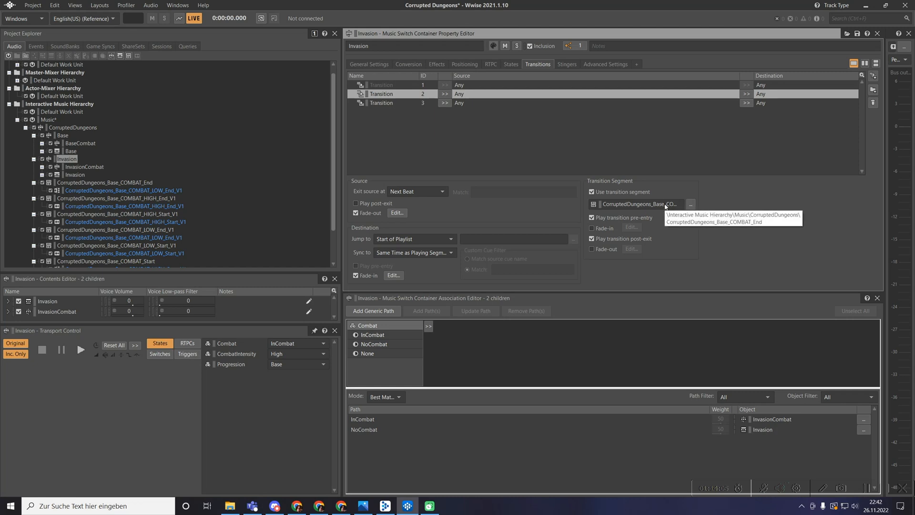
left_click_drag(83, 169, 481, 99)
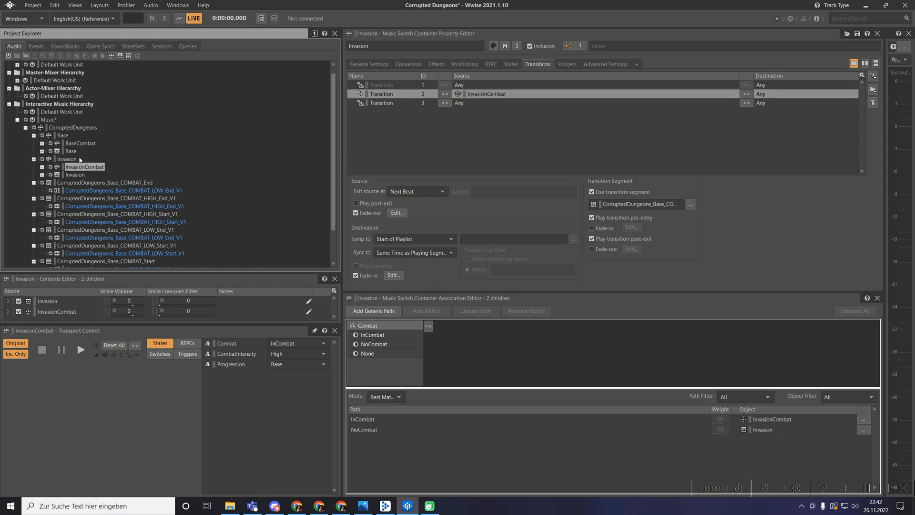
left_click_drag(68, 175, 772, 94)
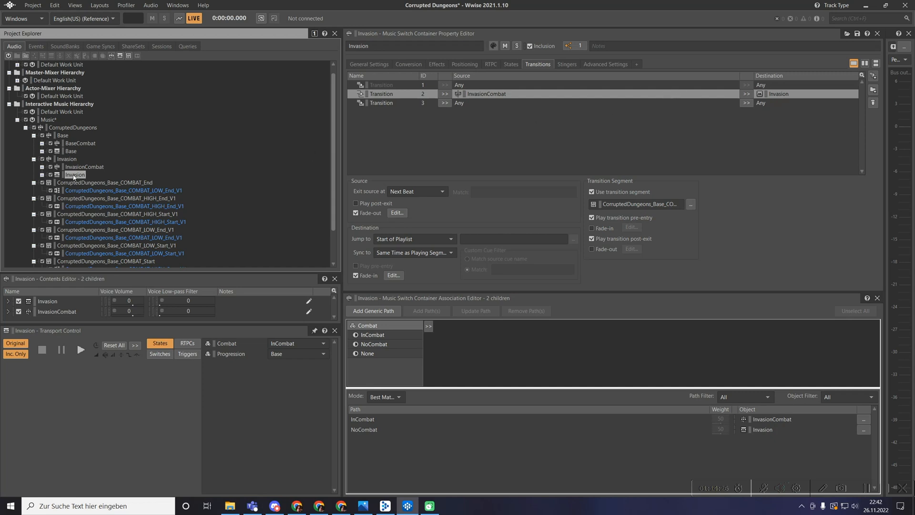
left_click_drag(74, 176, 471, 106)
left_click_drag(84, 166, 784, 106)
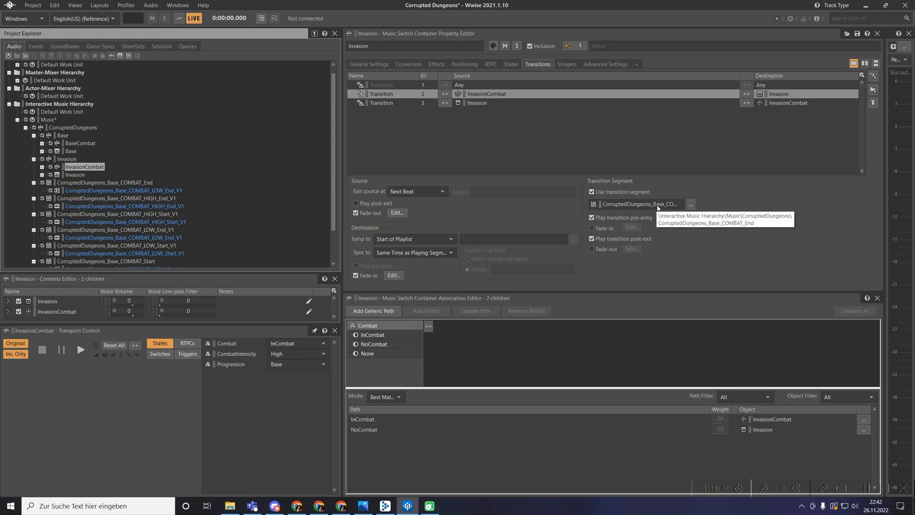
Collapse the combat segments and the Base and Invasion containers in the hierarchy, and select the CorruptedDungeons switch container.
scroll(102, 190, "down", 2)
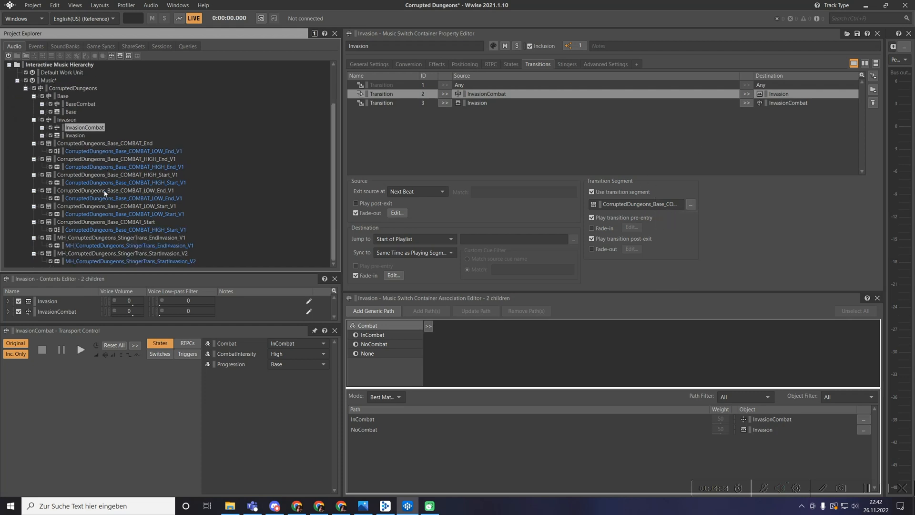
left_click(34, 143)
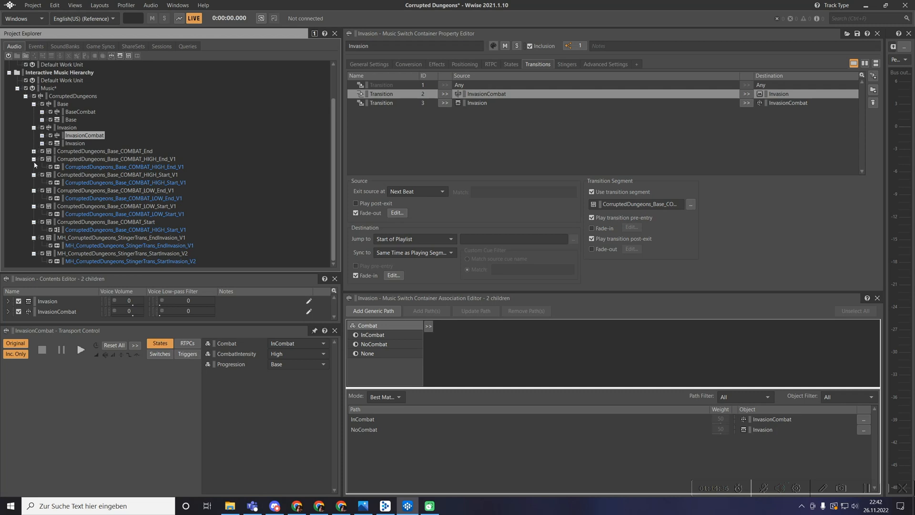
left_click(34, 159)
left_click(33, 175)
left_click(34, 191)
left_click(34, 206)
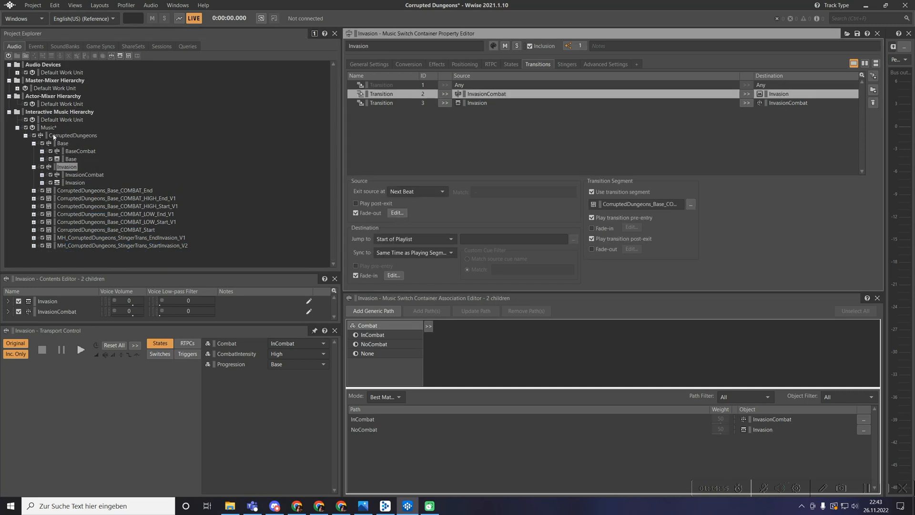
left_click(54, 135)
left_click(33, 143)
left_click(34, 151)
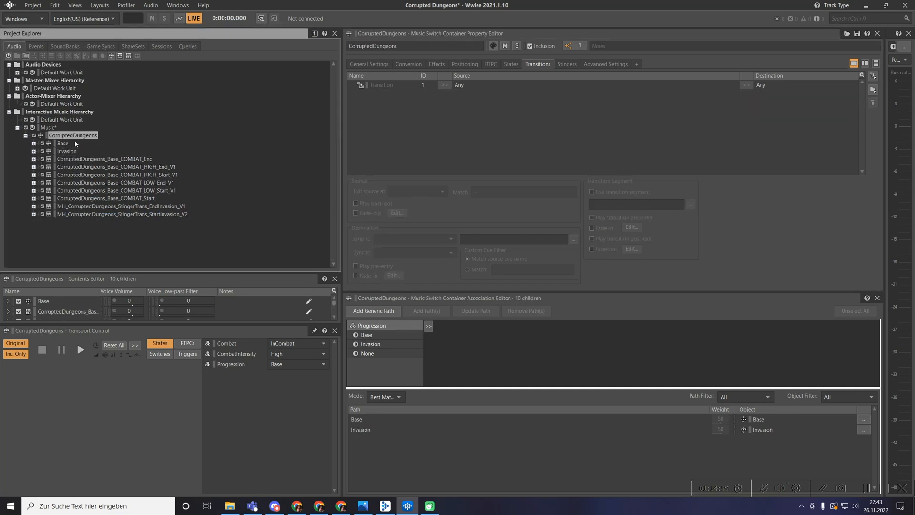
Add an Any to Any transition to CorruptedDungeons that exits the source at Next Beat, and enable its fade-out.
left_click(628, 84)
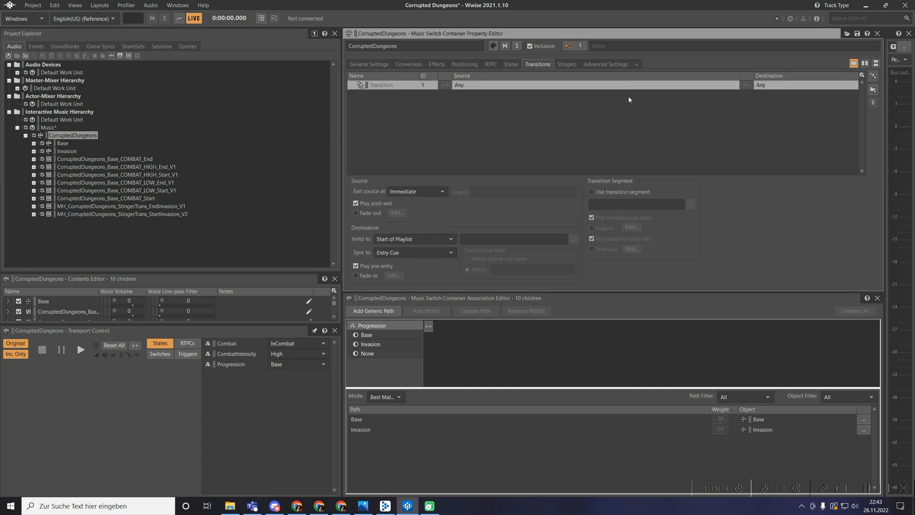
left_click(873, 76)
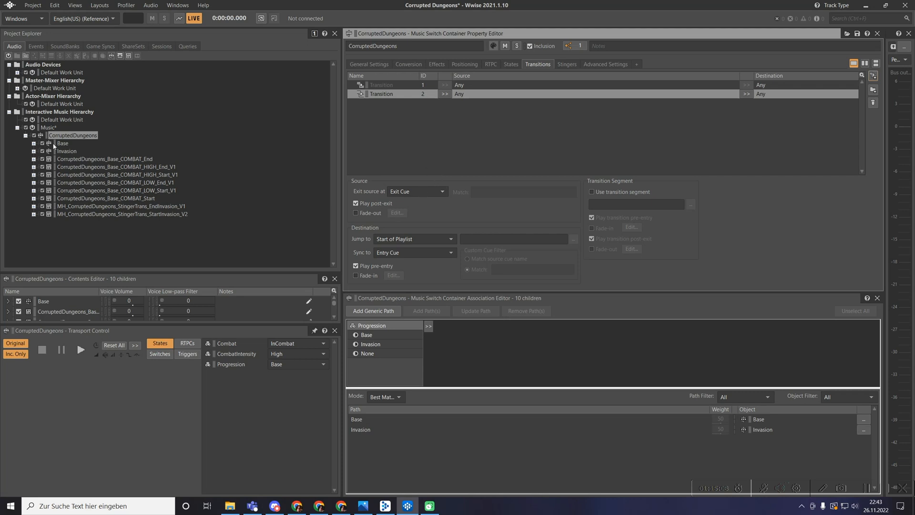
left_click(441, 192)
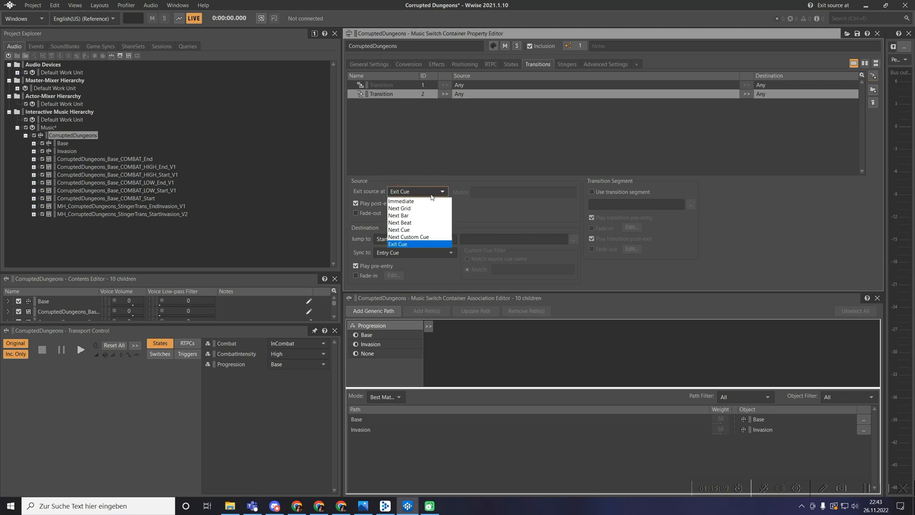
left_click(407, 222)
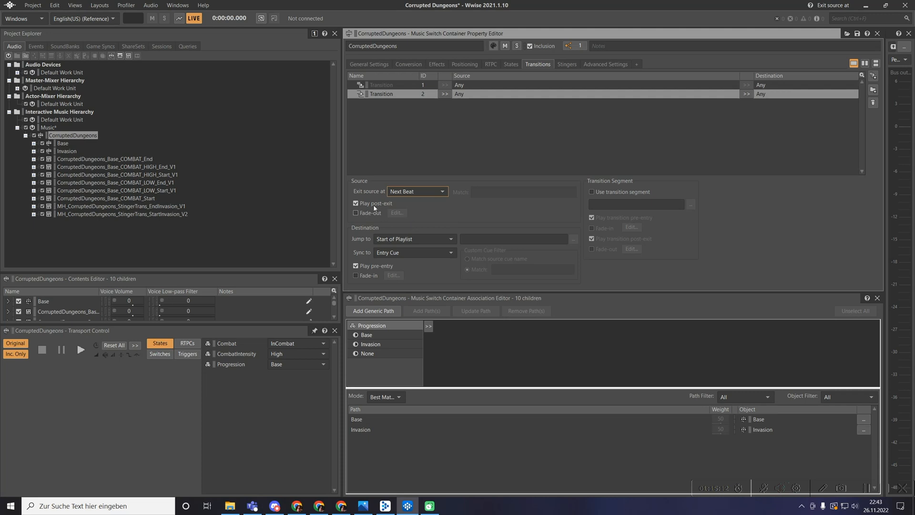
left_click(410, 192)
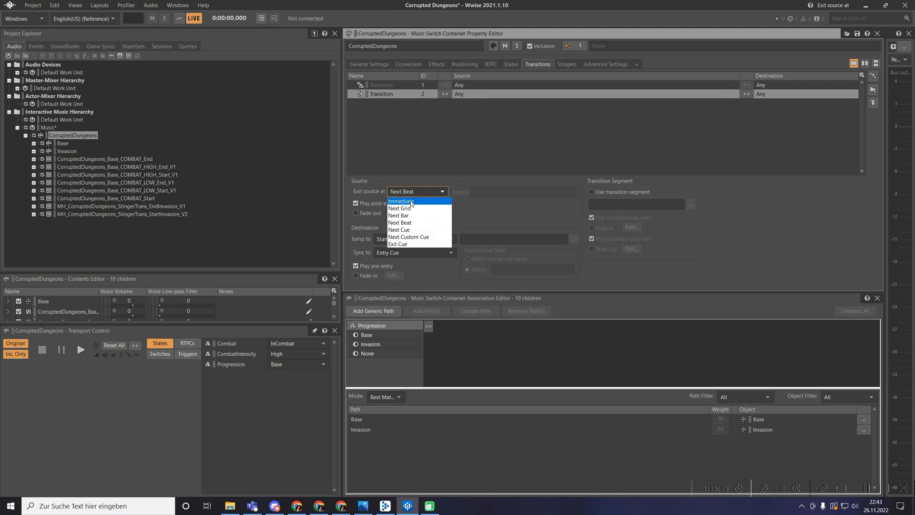
left_click(411, 202)
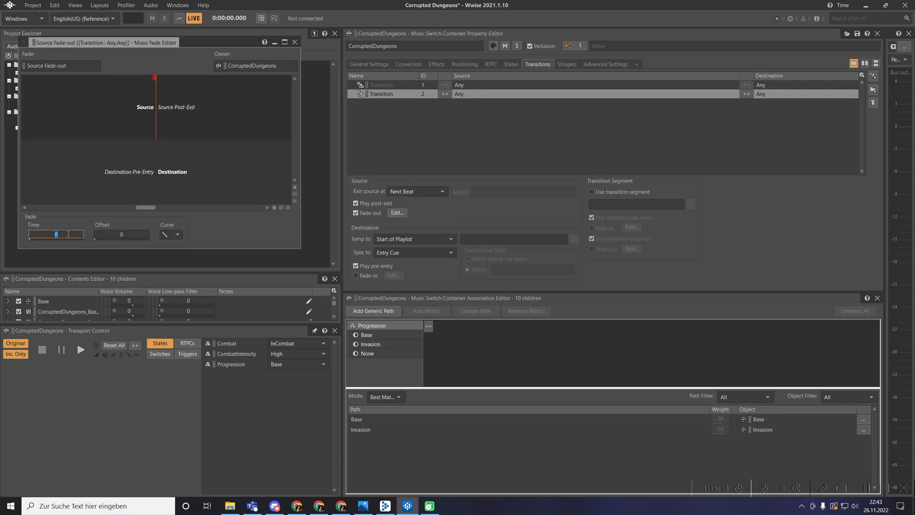
Set the new transition's source fade-out to a time of 1 and an offset of 1.
type("1")
key("Tab")
type("1")
key("Return")
left_click(295, 43)
Enable the destination fade-in of the new transition with a time of 1 and an offset of -1.
left_click(355, 275)
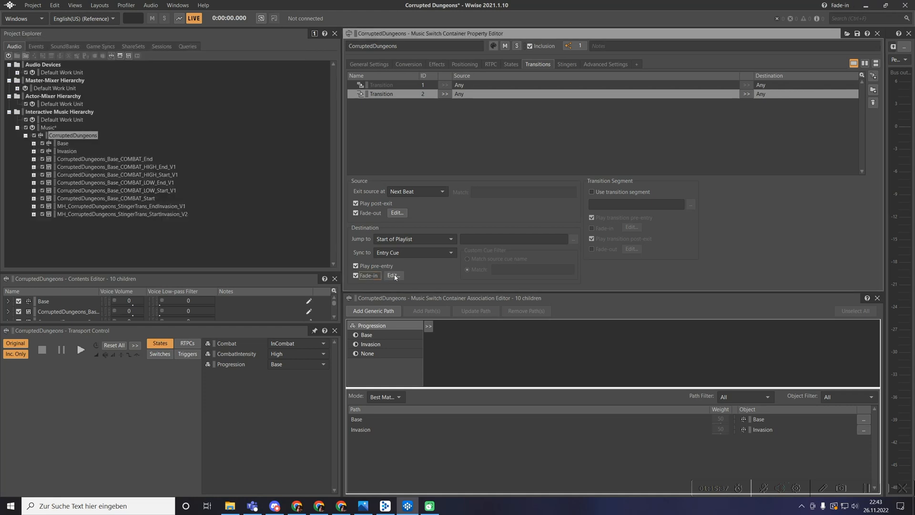
left_click(394, 275)
left_click(72, 236)
type("1")
left_click(122, 234)
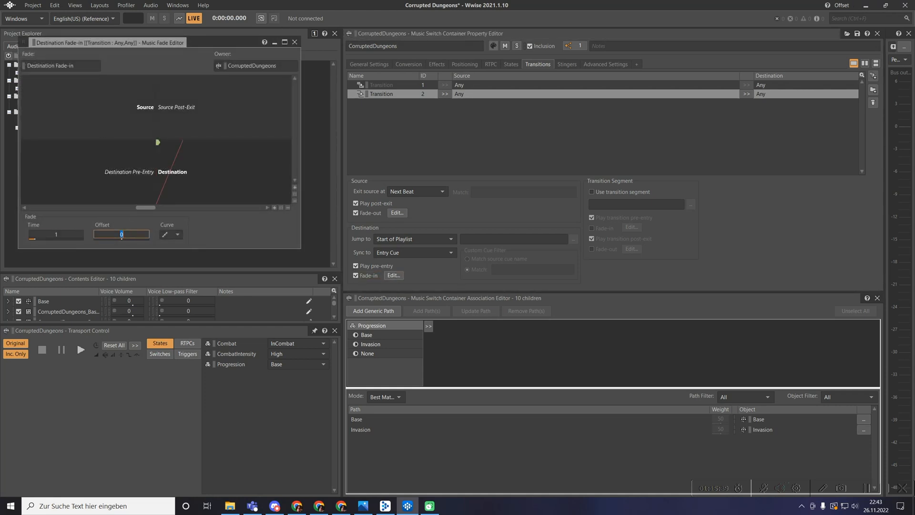
type("-1")
key("Return")
left_click(295, 42)
Set the transition's destination to jump to Start of Playlist and sync to Same Time as Playing Segment.
left_click(415, 240)
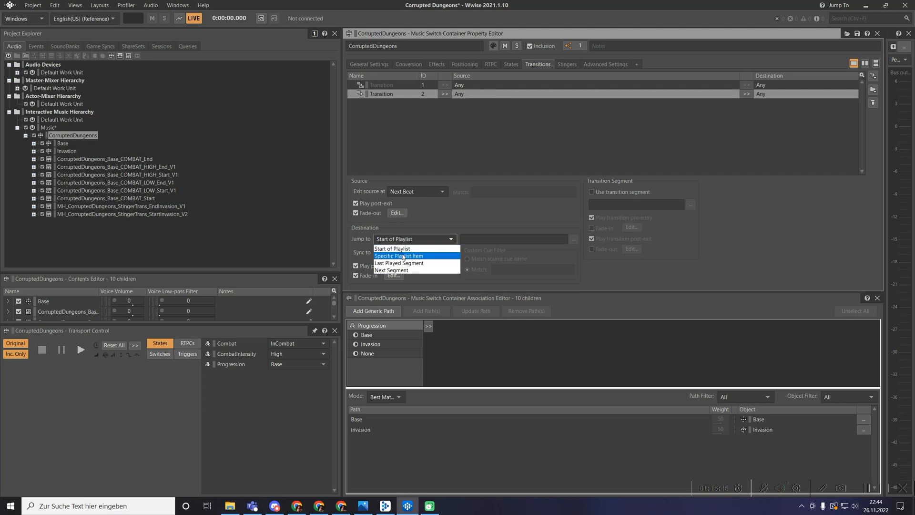
left_click(395, 249)
left_click(414, 253)
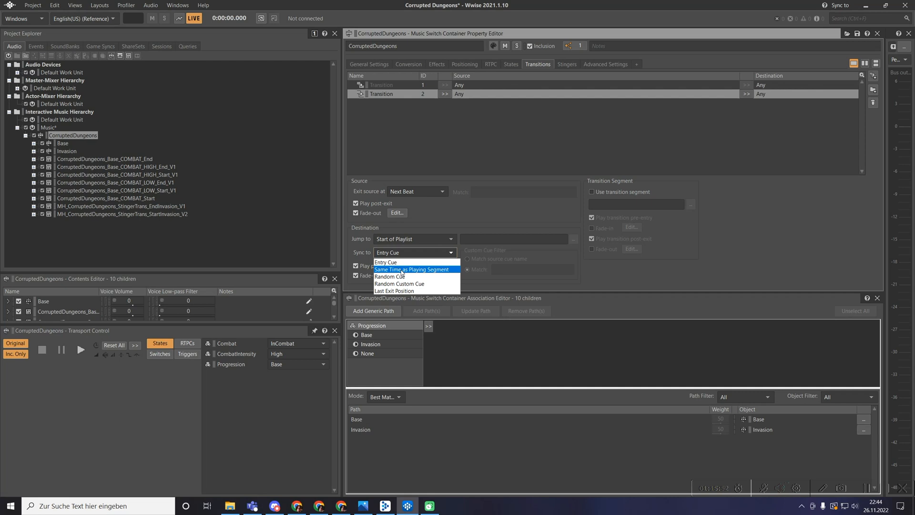
left_click(402, 270)
Expand the Invasion and Base containers and show the general settings of the Base playlist container.
left_click(34, 151)
left_click(33, 143)
left_click(71, 158)
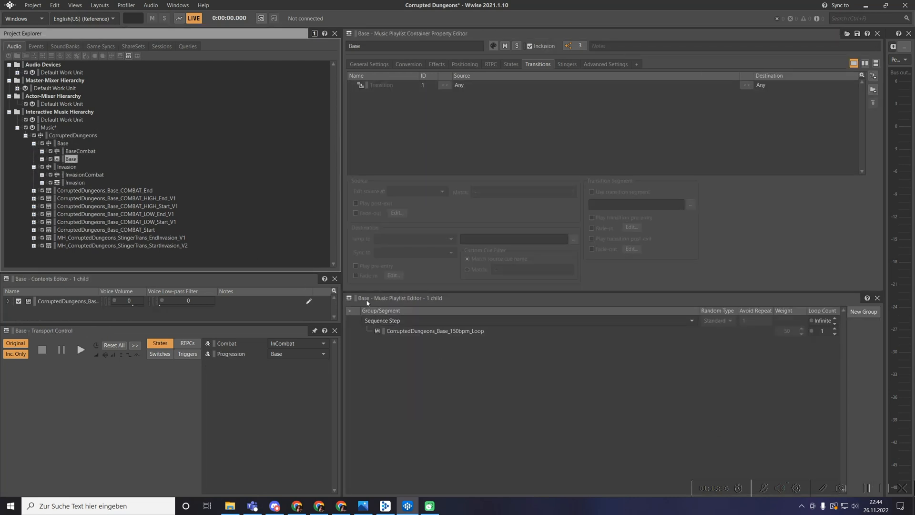
left_click(367, 65)
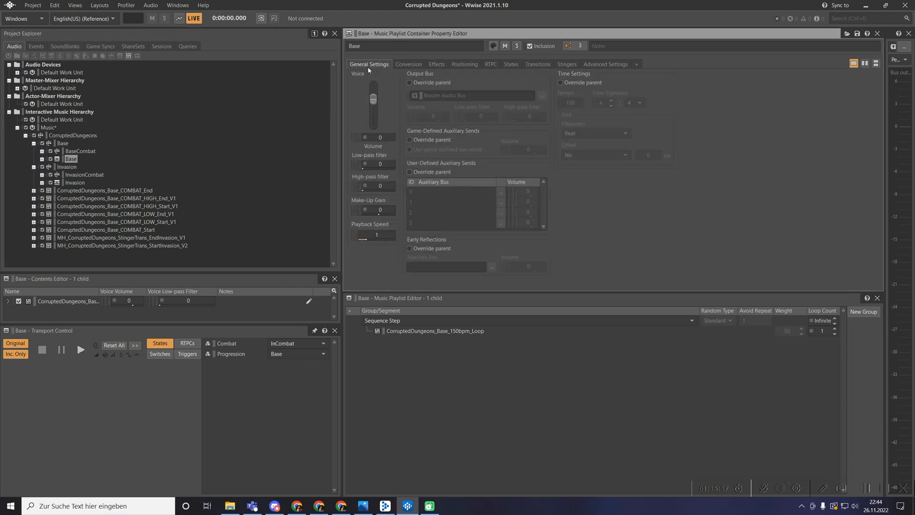
Inspect the CorruptedDungeons_Base_150bpm_Loop segment inside the Base playlist container.
left_click(42, 159)
left_click(100, 167)
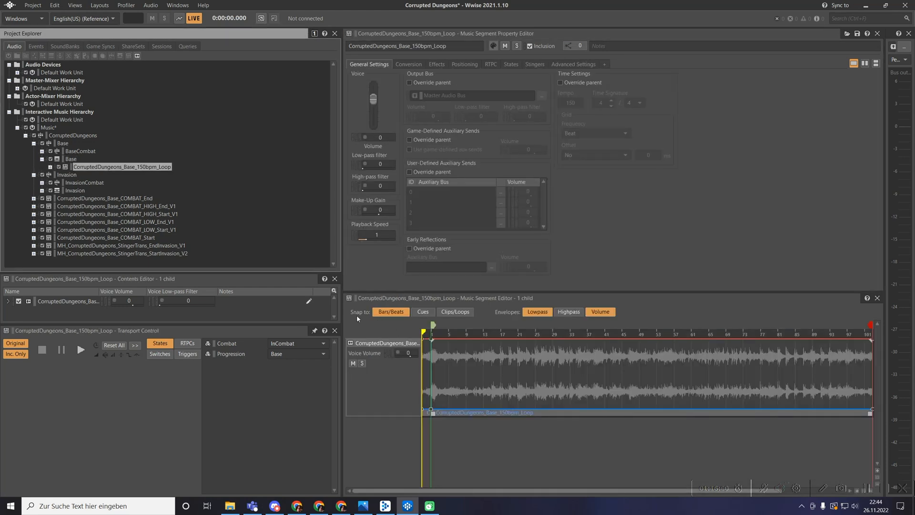
left_click(43, 161)
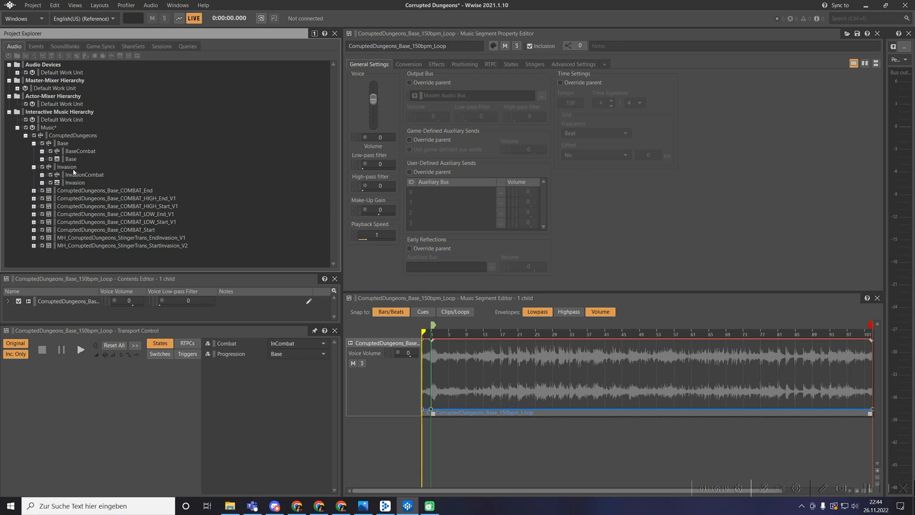
Disable Play post-exit for the second Any-to-Any transition of the CorruptedDungeons container.
left_click(69, 135)
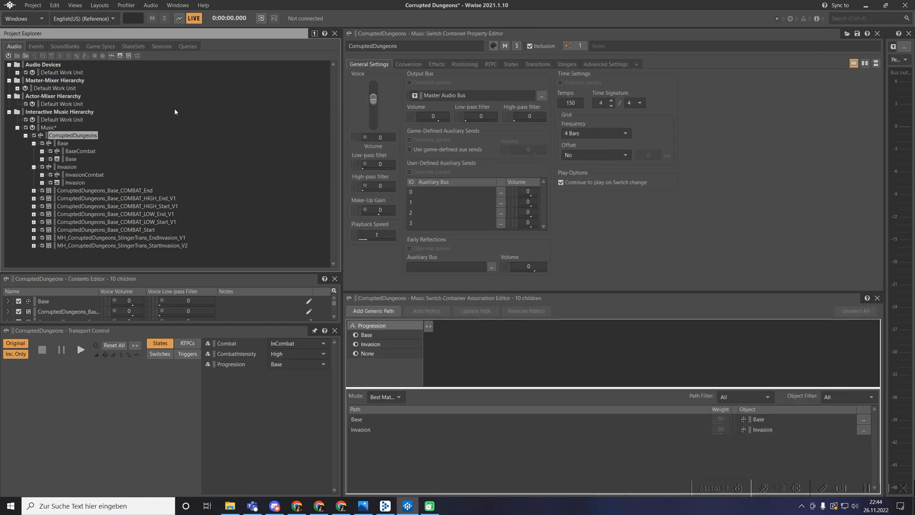
left_click(537, 64)
left_click(499, 84)
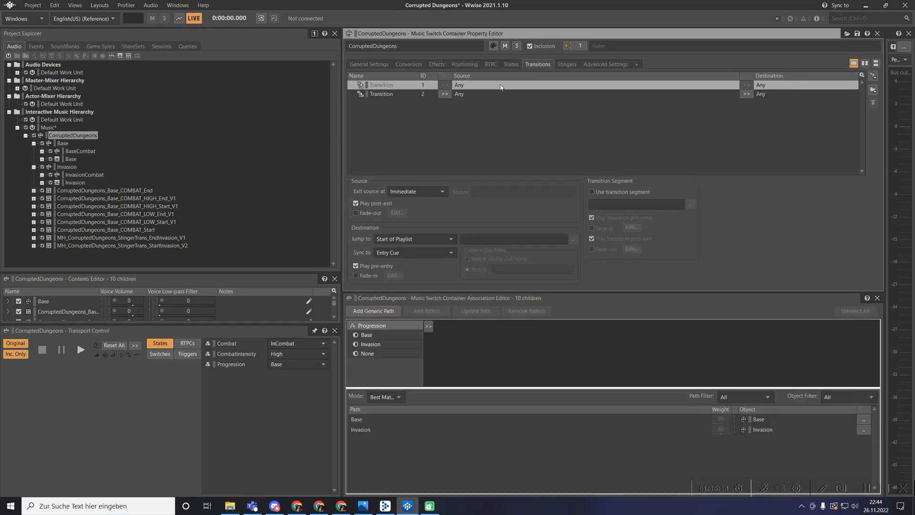
left_click(492, 94)
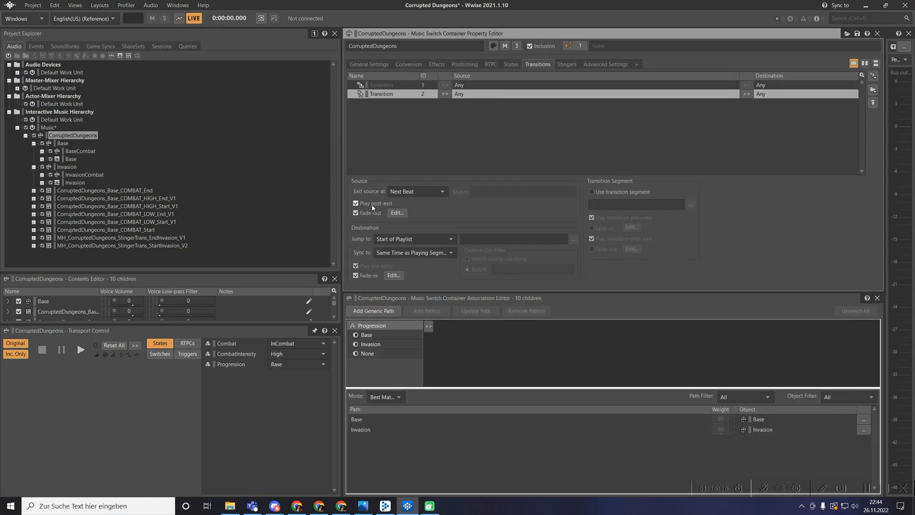
left_click(355, 203)
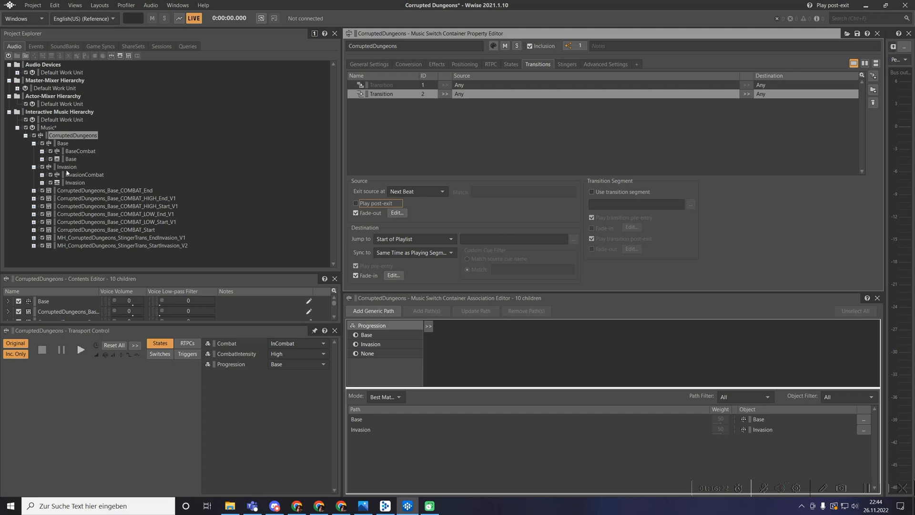
Duplicate transition 2 and set the original to run from Base to Invasion through the MH_CorruptedDungeons_StingerTrans_StartInvasion_V2 transition segment.
key("ctrl+c")
key("ctrl+v")
left_click(475, 91)
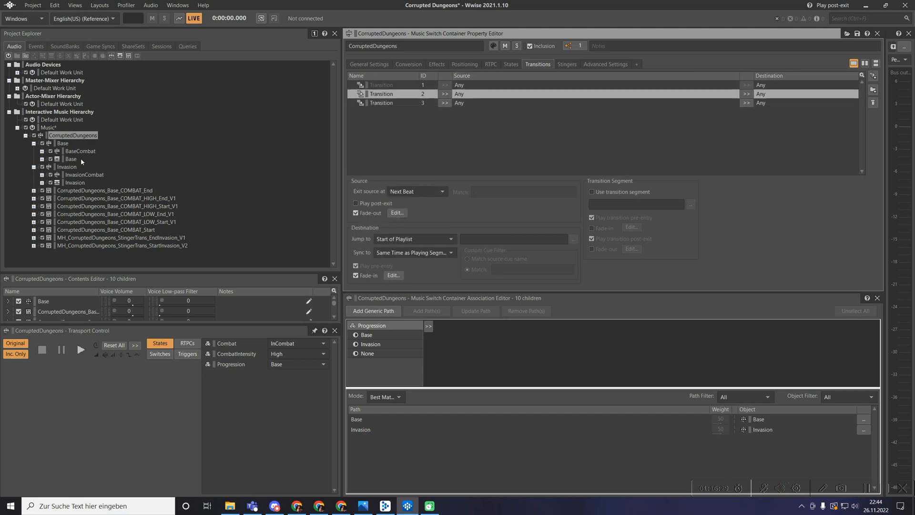
left_click_drag(62, 146, 469, 94)
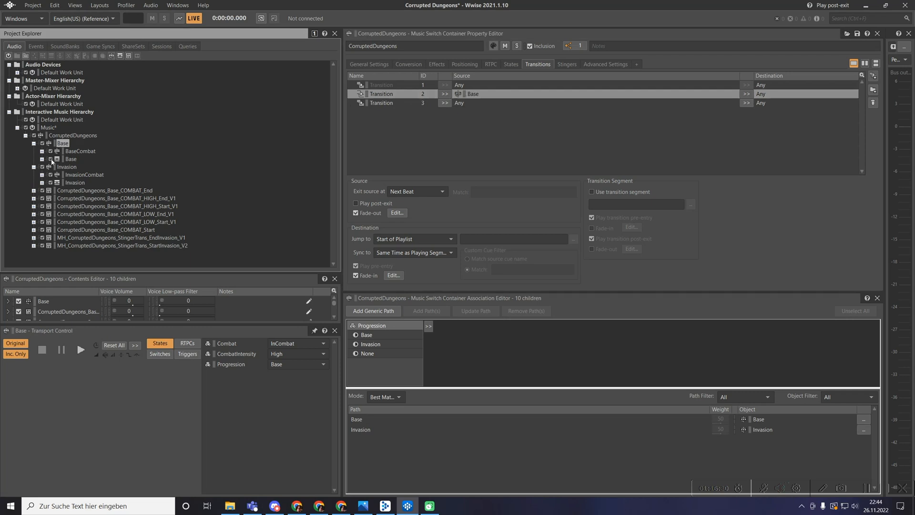
left_click(67, 166)
left_click_drag(67, 166, 765, 94)
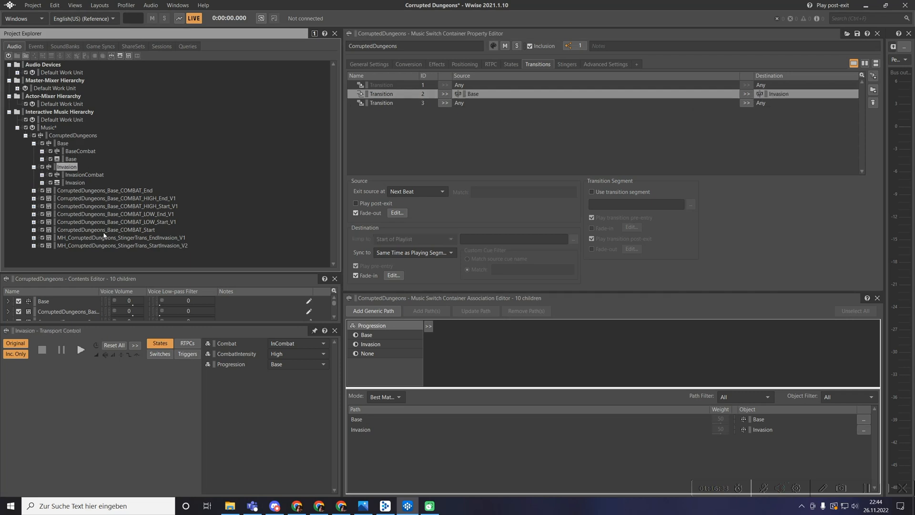
left_click_drag(130, 246, 618, 204)
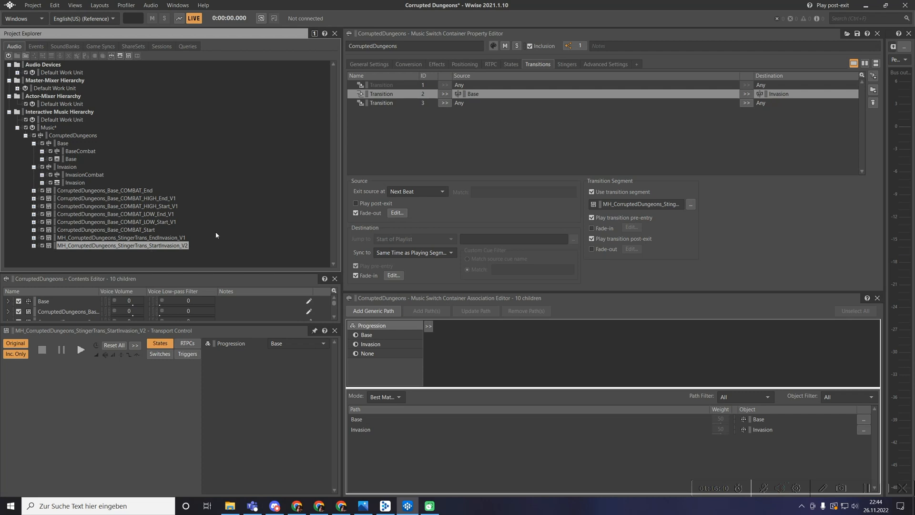
Set transition 3 to run from Invasion to Base through the MH_CorruptedDungeons_StingerTrans_EndInvasion_V1 transition segment.
left_click(472, 104)
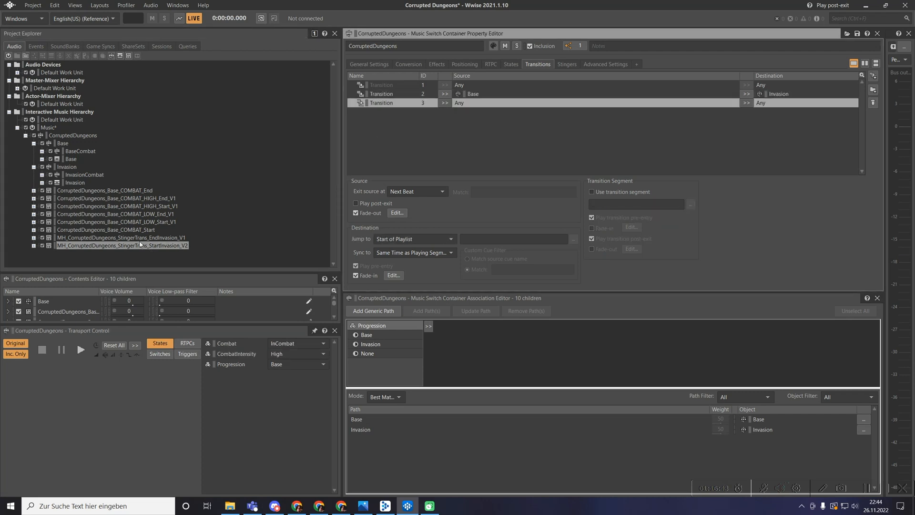
left_click(67, 168)
left_click_drag(67, 167, 525, 101)
left_click_drag(63, 143, 808, 101)
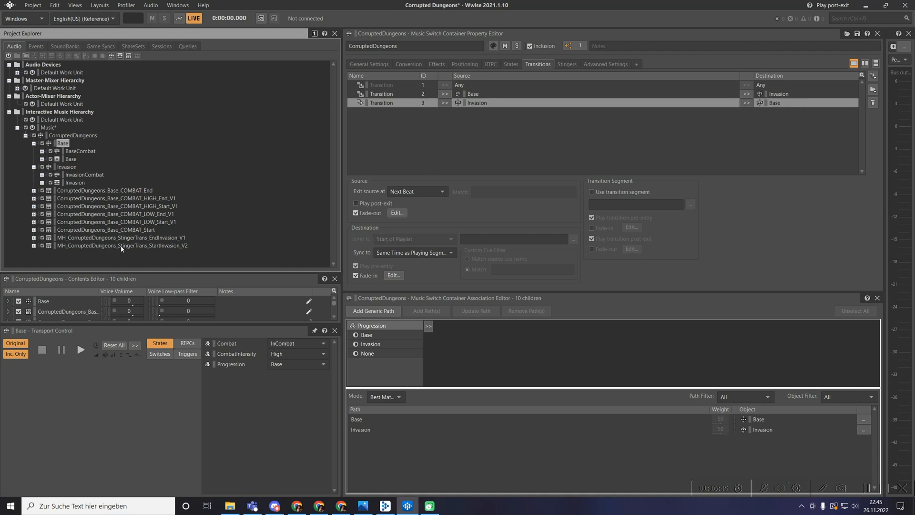
left_click_drag(121, 238, 622, 205)
left_click(529, 94)
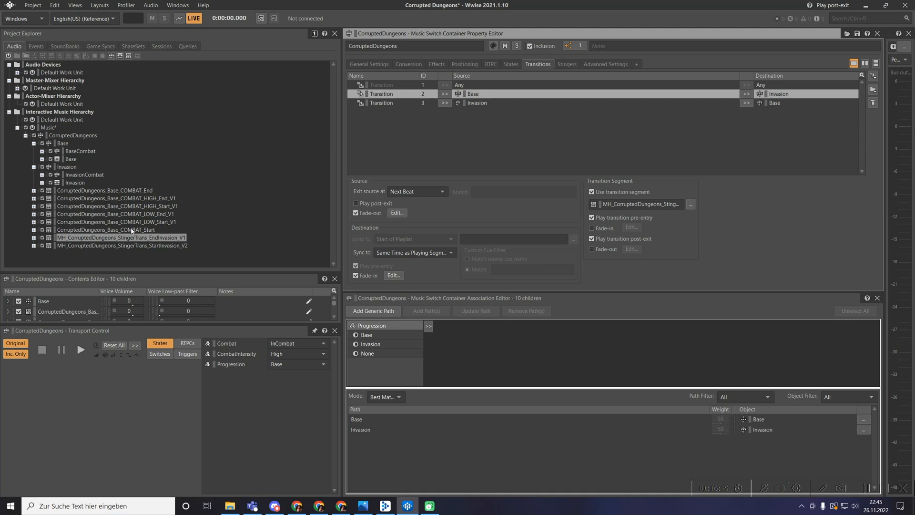
Collapse the Base and Invasion containers and create a virtual folder named Transitions inside CorruptedDungeons.
left_click(33, 167)
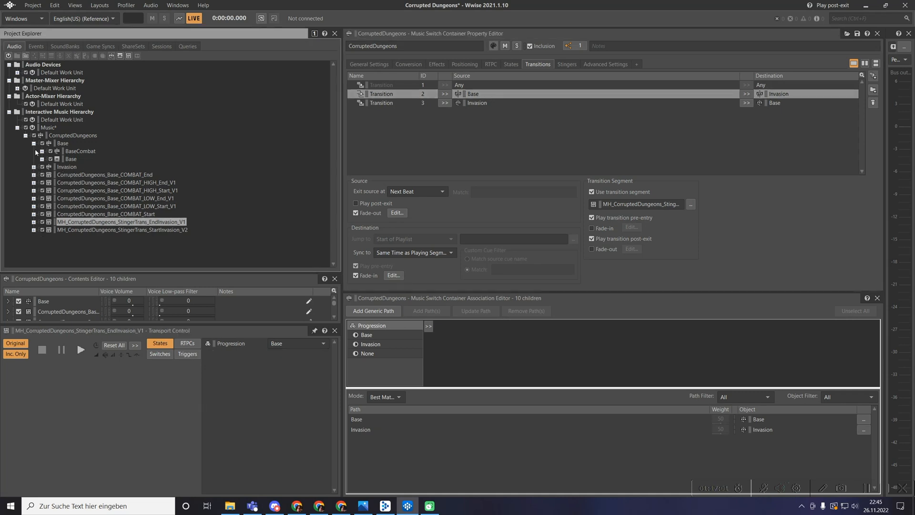
left_click(34, 143)
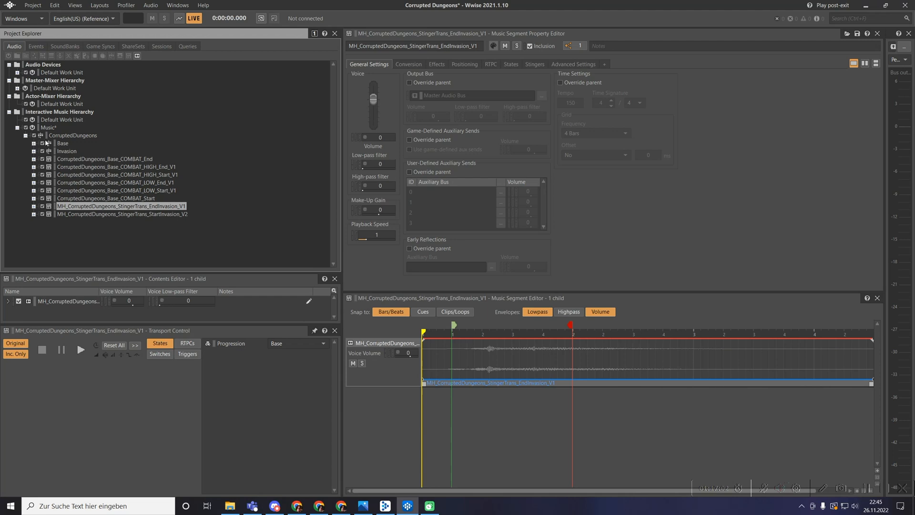
left_click(58, 136)
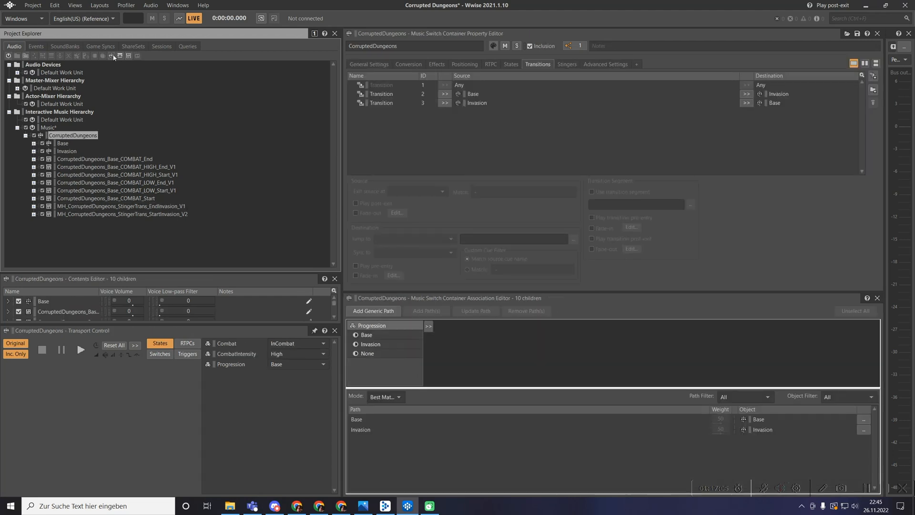
left_click(25, 56)
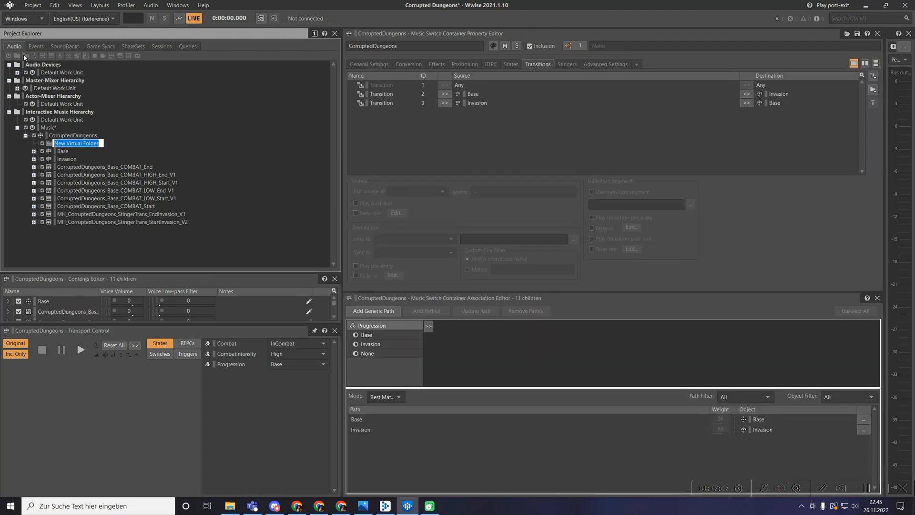
type("Transitions")
key("Return")
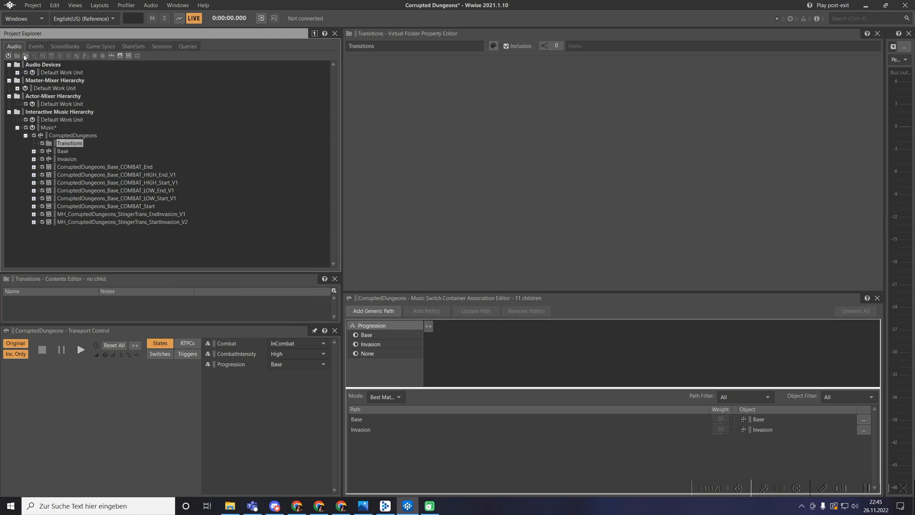
Move all the COMBAT and StingerTrans segments under CorruptedDungeons into the Transitions folder.
left_click(102, 222)
left_click(105, 166, "shift")
left_click_drag(105, 167, 75, 144)
Check the BaseCombat-to-Base transition settings of the Base switch container and save the project.
left_click(62, 151)
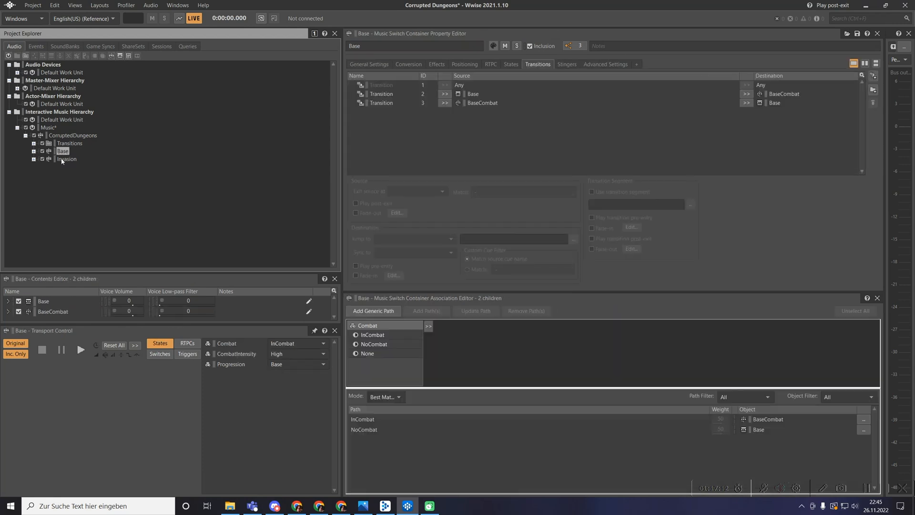
left_click(690, 104)
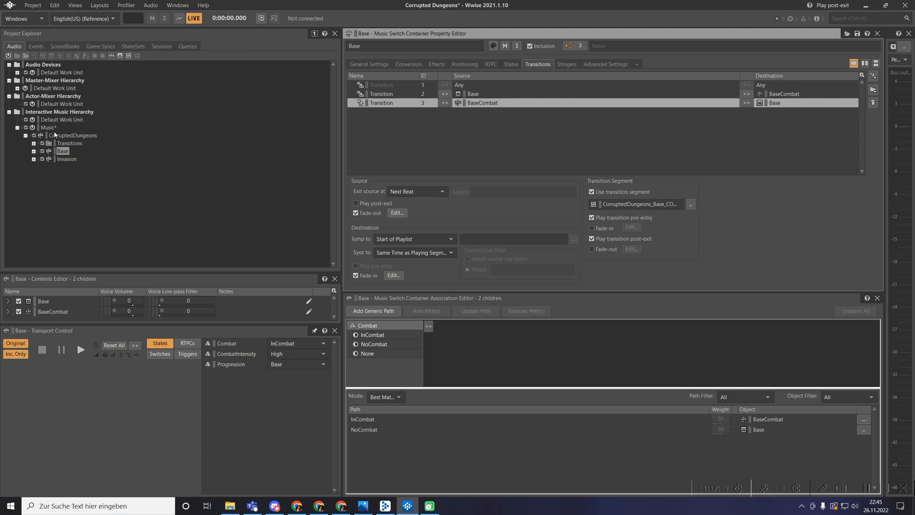
key("ctrl+s")
Enlarge the Contents Editor and open the Soundcaster.
left_click_drag(173, 325, 172, 356)
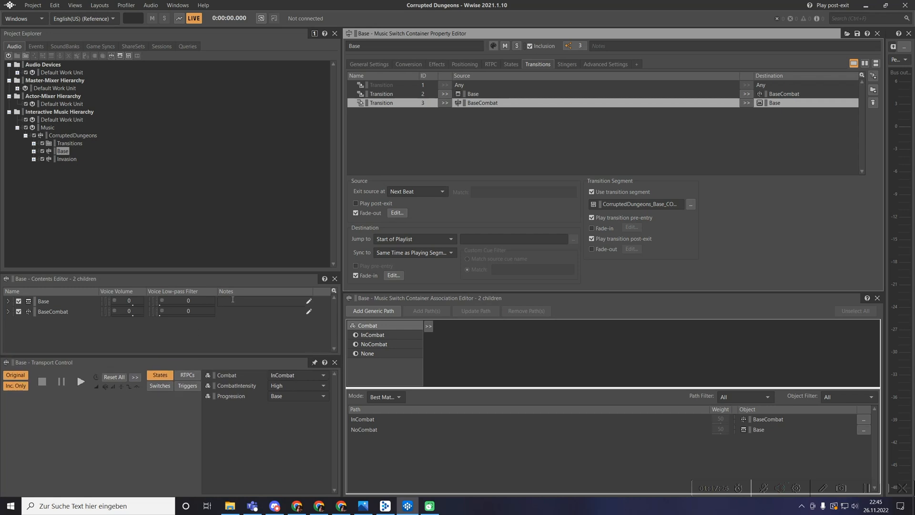
left_click(99, 5)
mouse_move(75, 5)
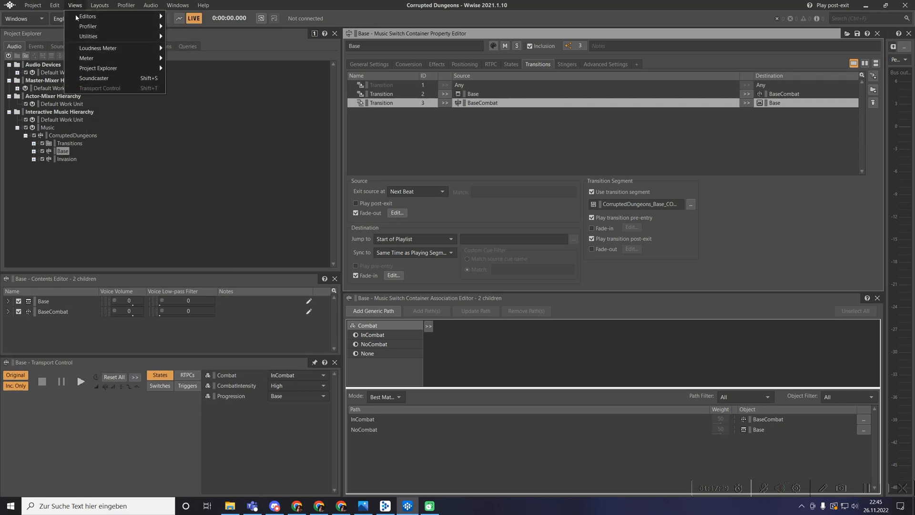
left_click(102, 79)
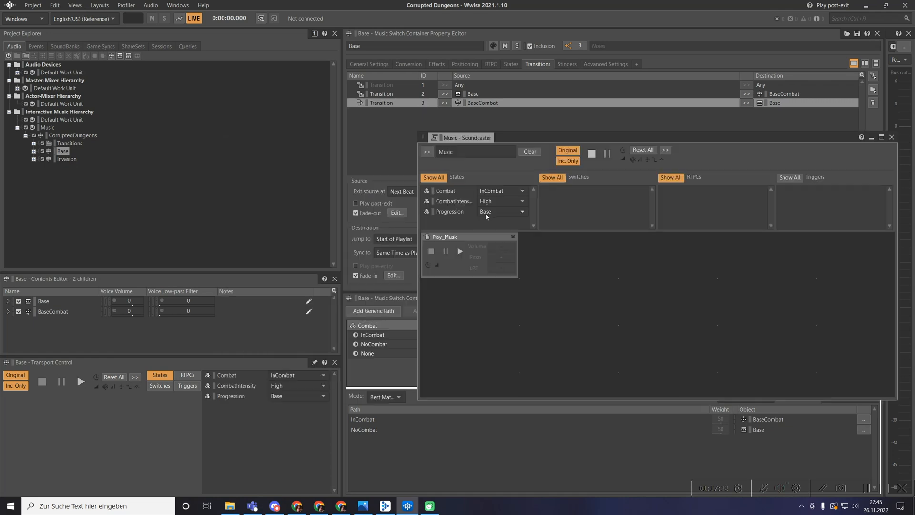
Play the Play_Music event in the Soundcaster with Combat set to NoCombat and CombatIntensity set to Low.
left_click(495, 191)
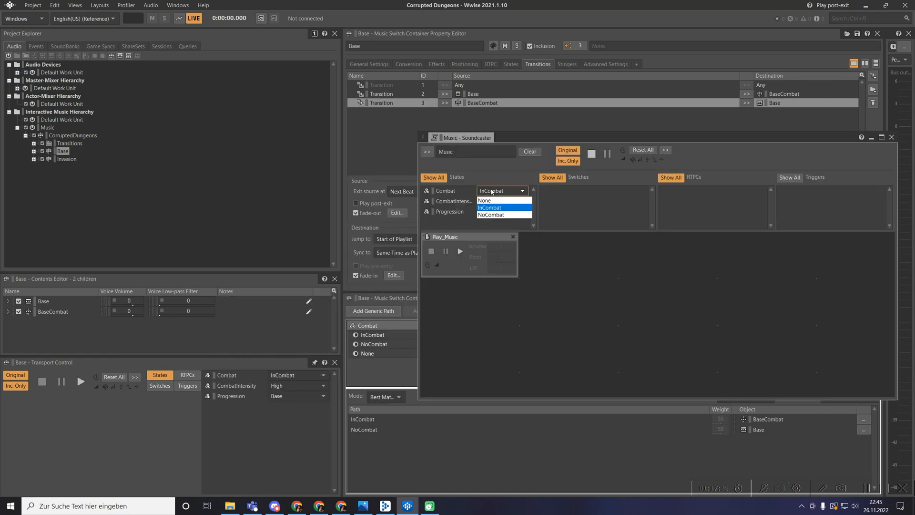
left_click(492, 208)
left_click(460, 251)
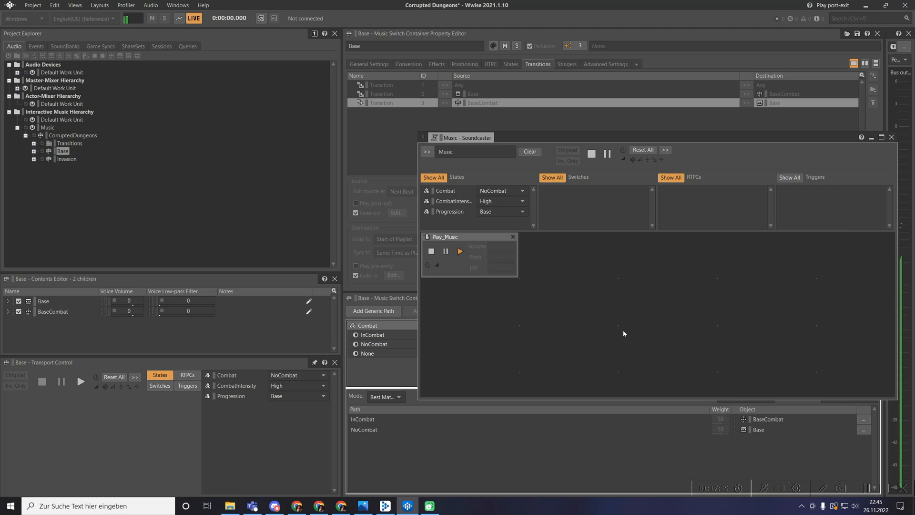
left_click(510, 203)
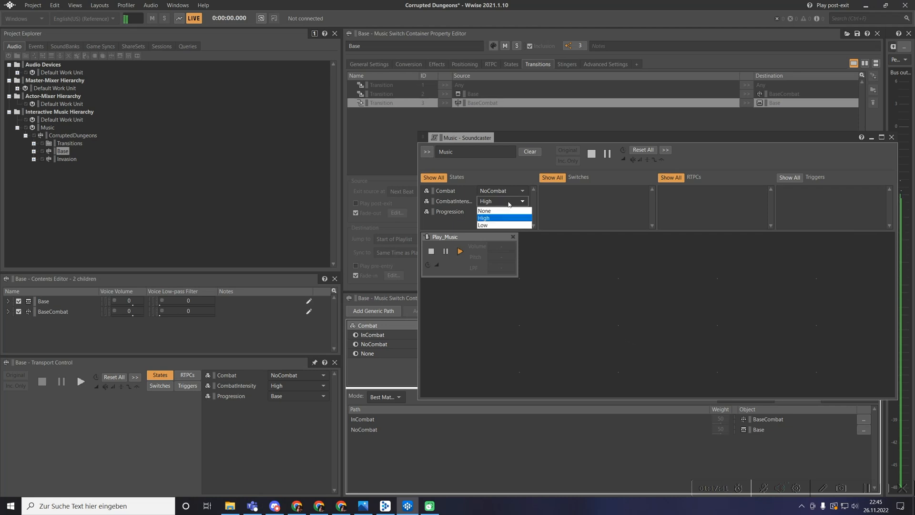
left_click(493, 225)
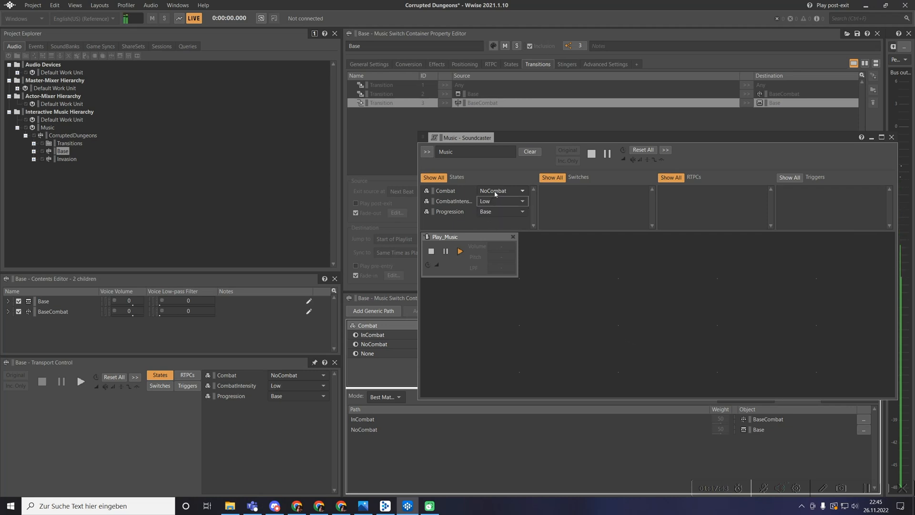
Audition the Base combat transitions by setting Combat to InCombat, CombatIntensity to High, and Combat back to NoCombat.
left_click(494, 193)
left_click(494, 208)
left_click(500, 202)
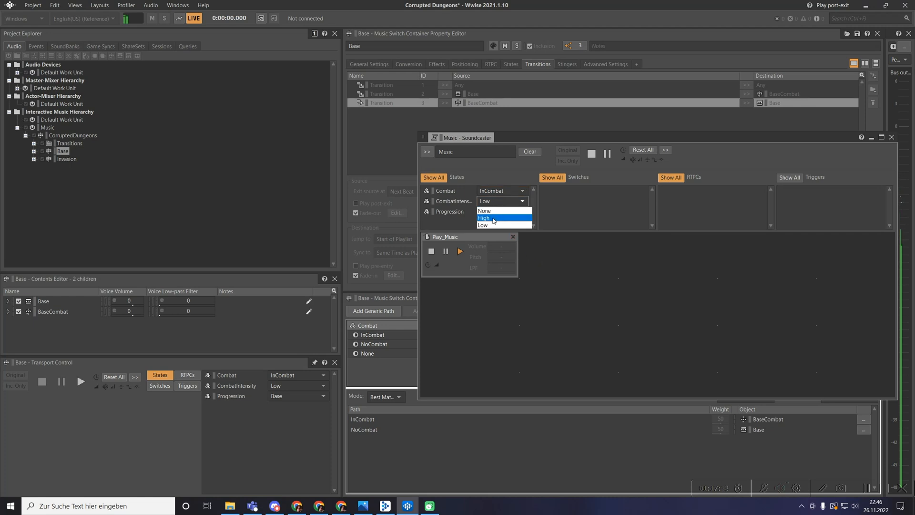
left_click(493, 218)
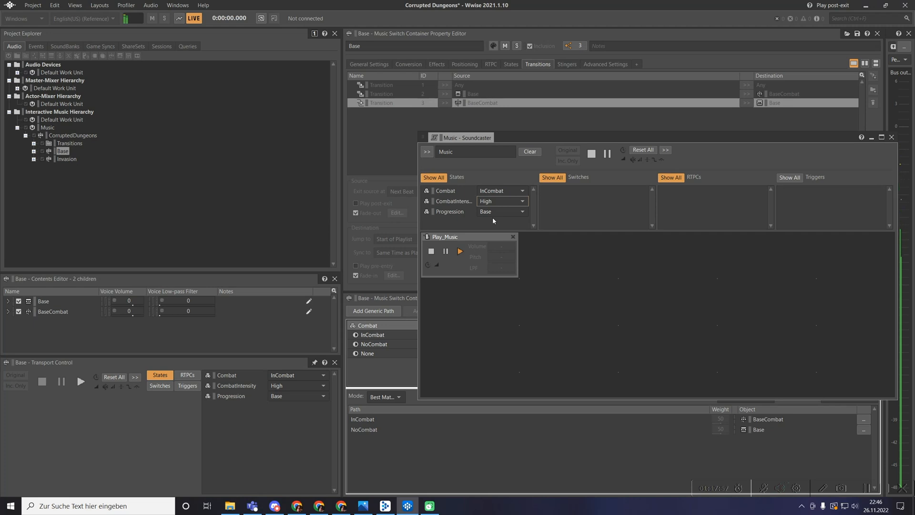
left_click(500, 191)
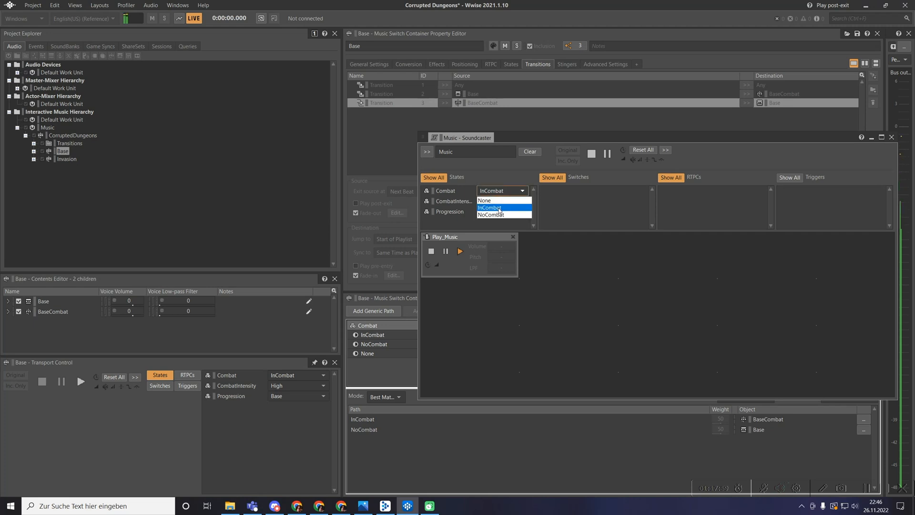
left_click(498, 215)
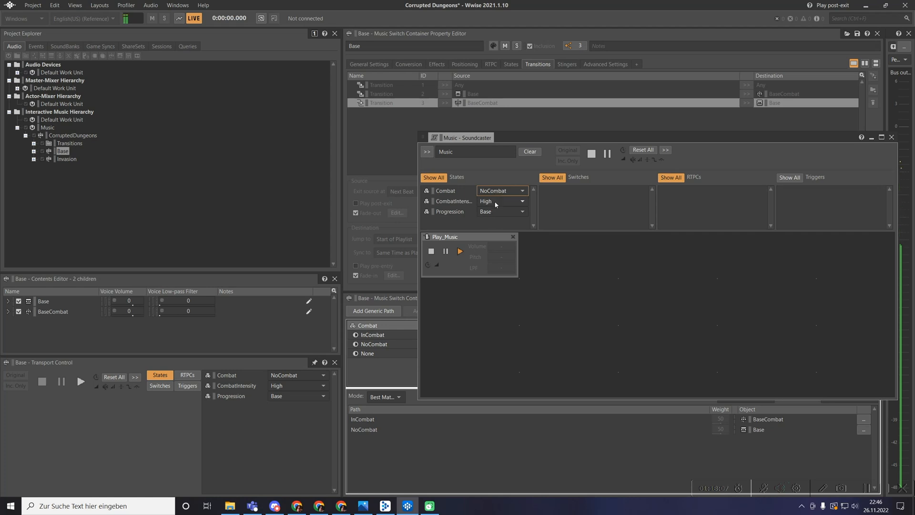
Audition the move into Invasion combat by setting Progression to Invasion, CombatIntensity to Low and Combat to InCombat.
left_click(494, 212)
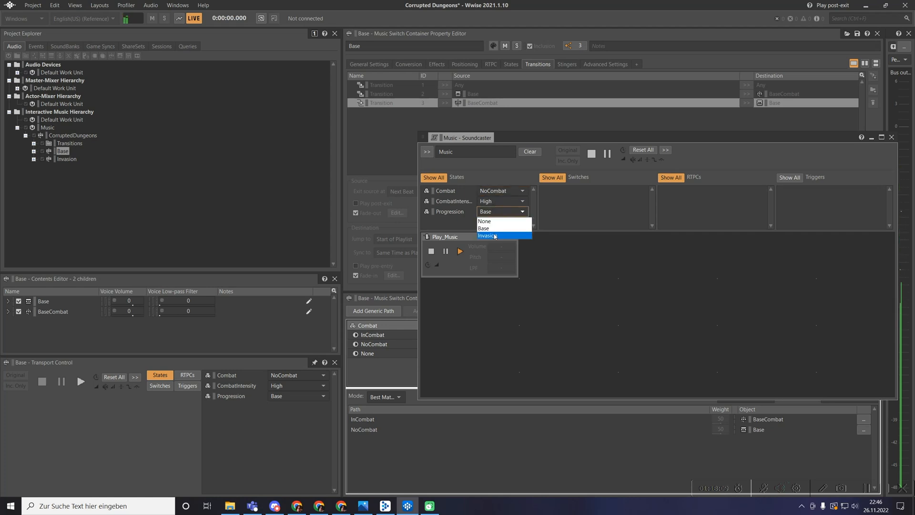
left_click(494, 235)
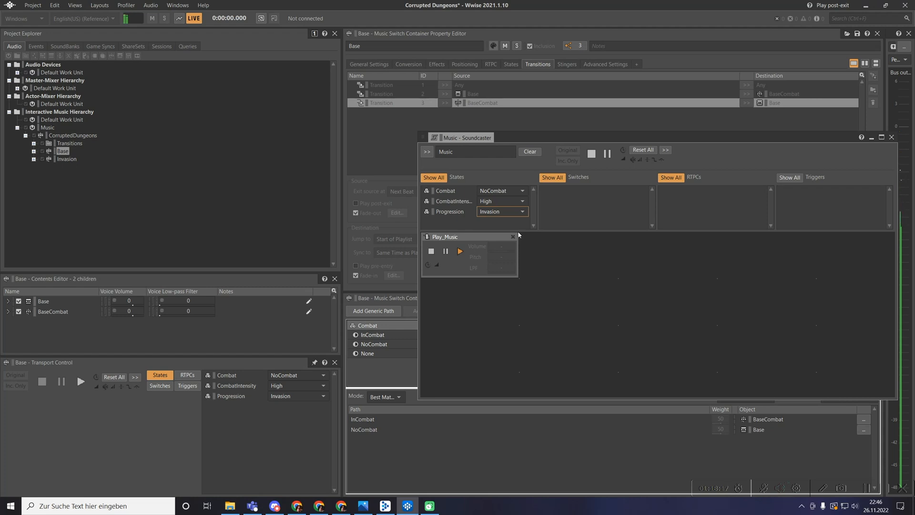
left_click(498, 191)
left_click(498, 191)
left_click(494, 201)
left_click(493, 225)
left_click(498, 191)
left_click(498, 209)
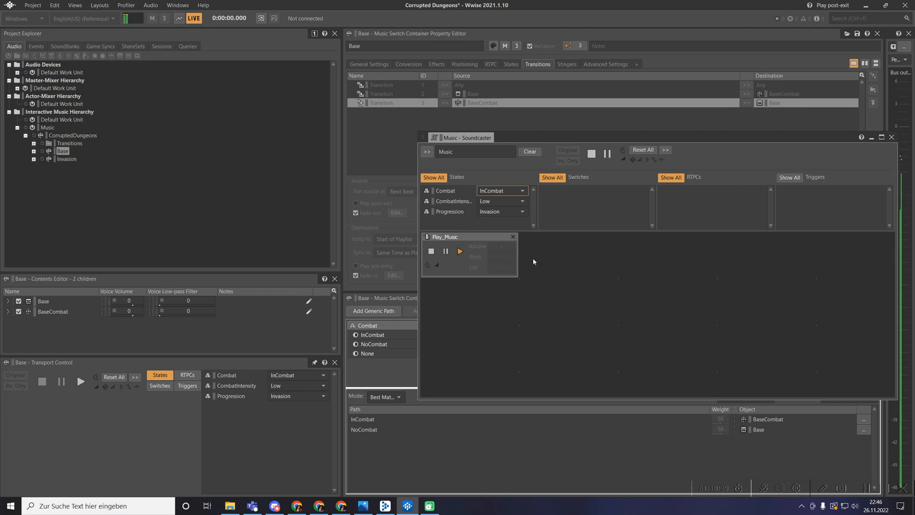
Audition the Invasion combat transitions by switching CombatIntensity to High, back to Low, and Combat to NoCombat.
left_click(511, 204)
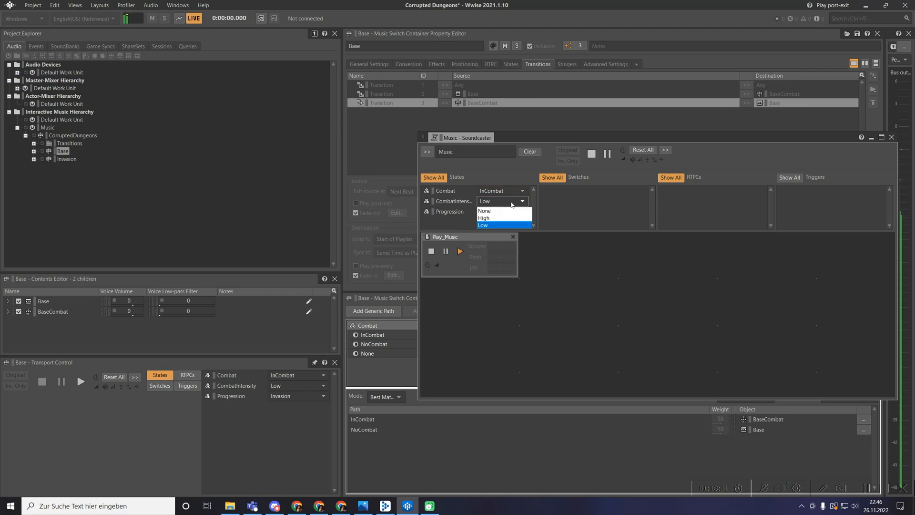
left_click(503, 219)
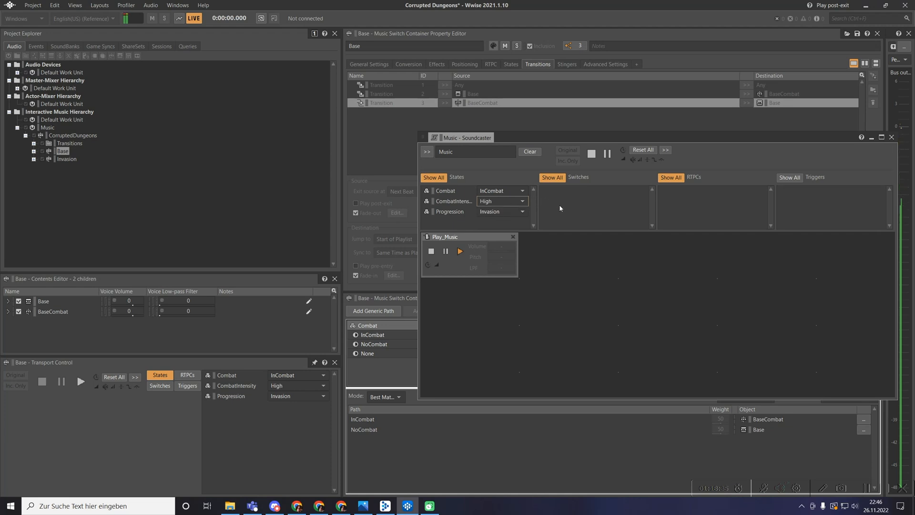
left_click(508, 192)
left_click(495, 207)
left_click(485, 201)
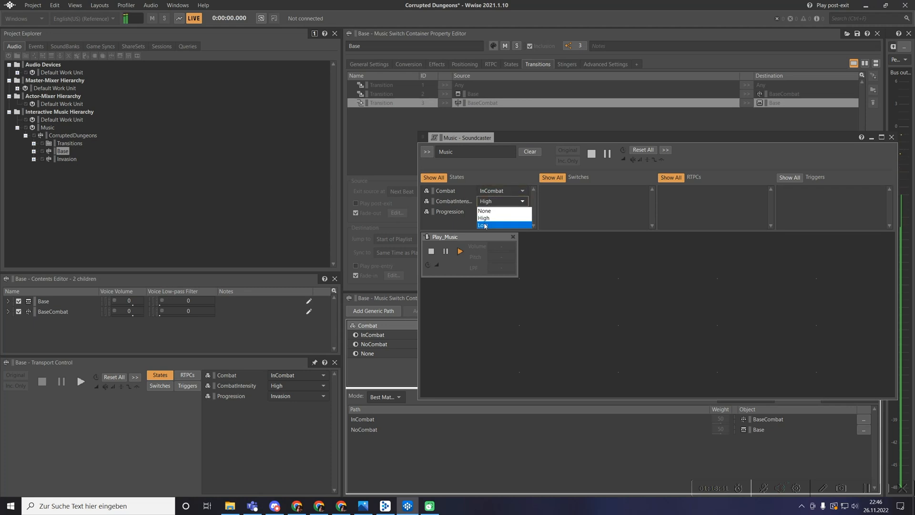
left_click(486, 225)
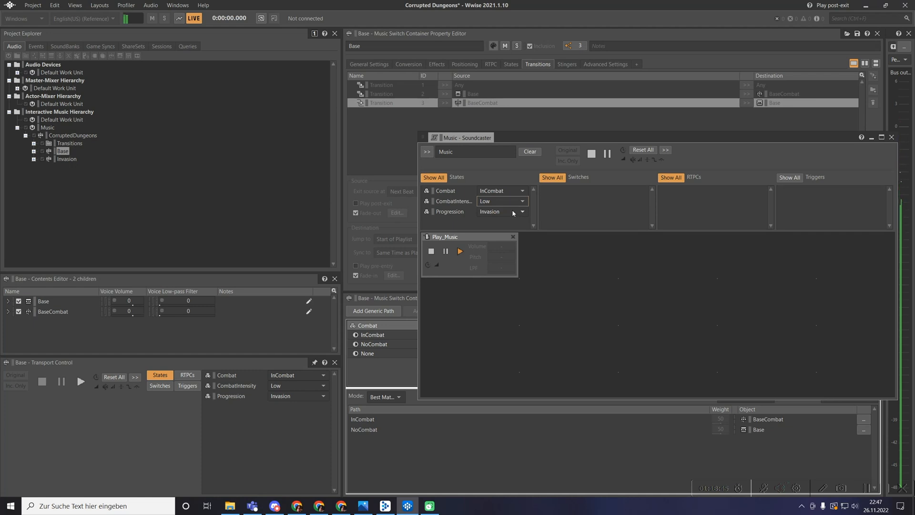
left_click(510, 190)
left_click(502, 213)
left_click(503, 214)
left_click(501, 193)
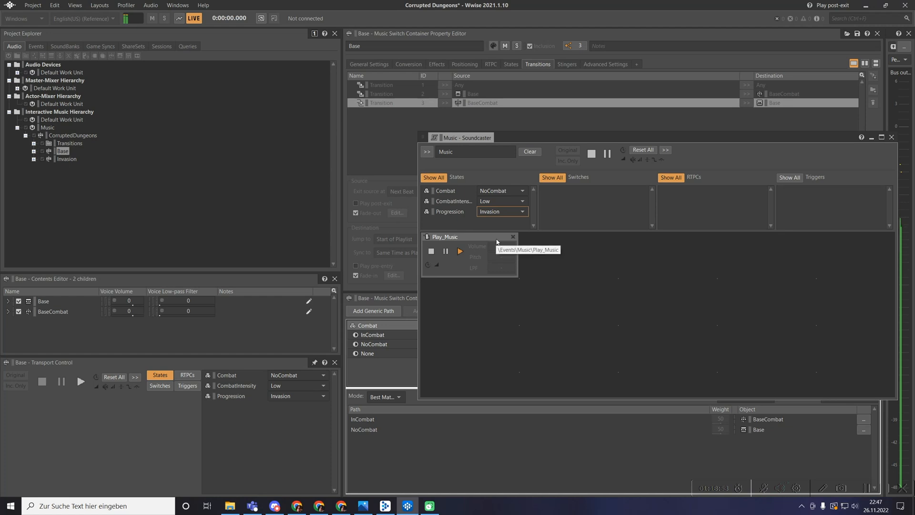
Audition the return from Invasion by setting Progression to Base, and stop the Play_Music event.
left_click(488, 212)
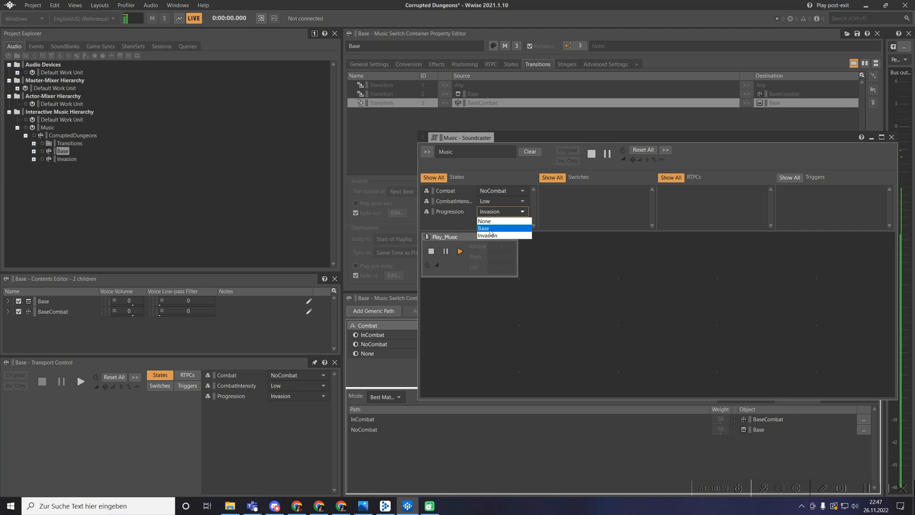
left_click(491, 230)
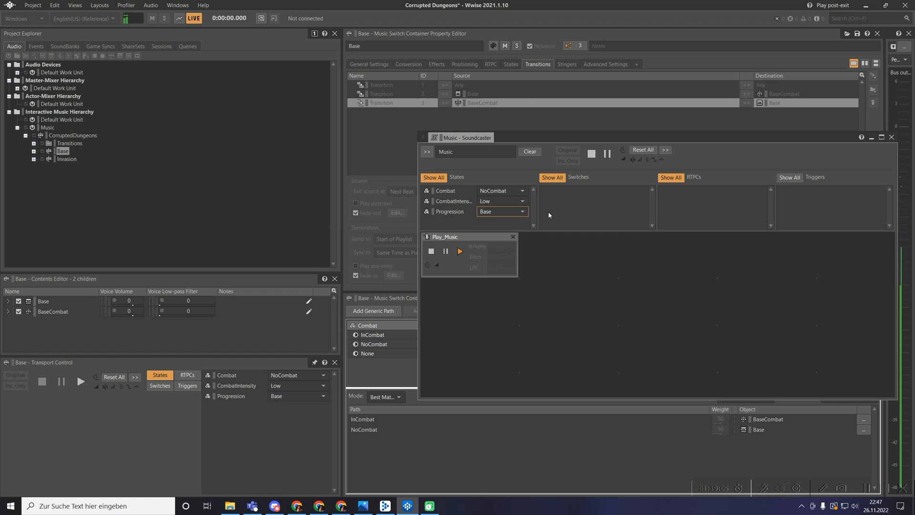
left_click(431, 251)
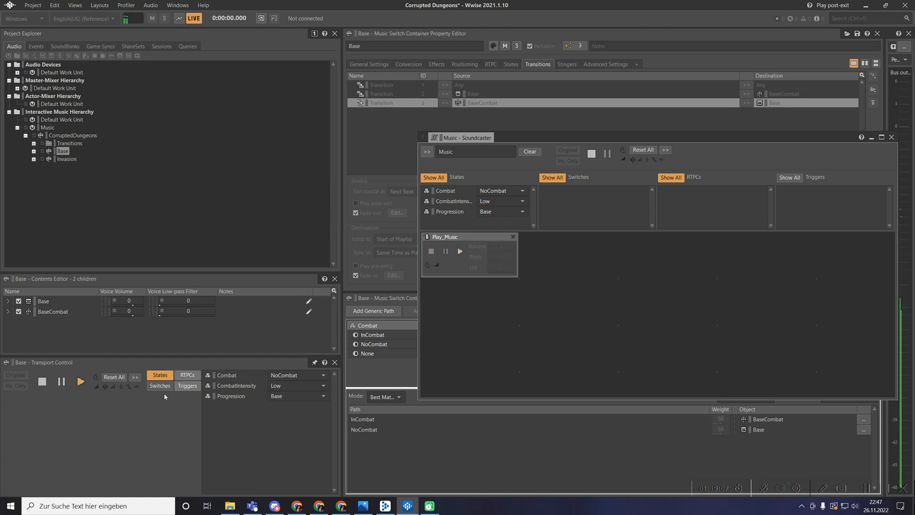
Inspect the Base playlist container inside the Base switch container and close the Soundcaster.
left_click_drag(547, 136, 443, 148)
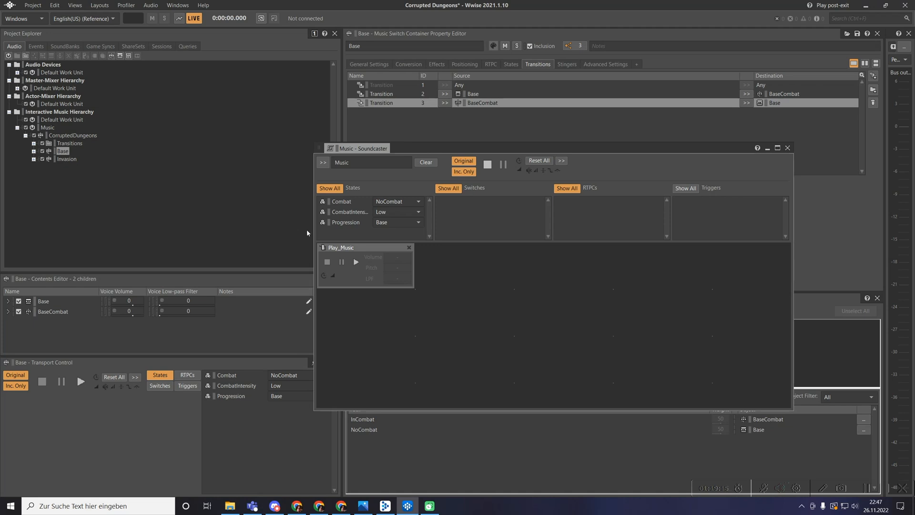
left_click(33, 151)
left_click(70, 168)
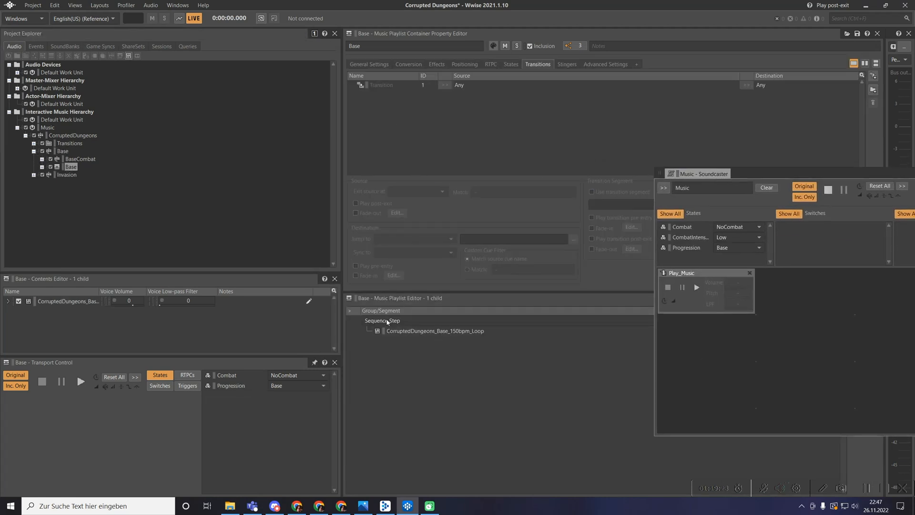
left_click(387, 322)
left_click(369, 298)
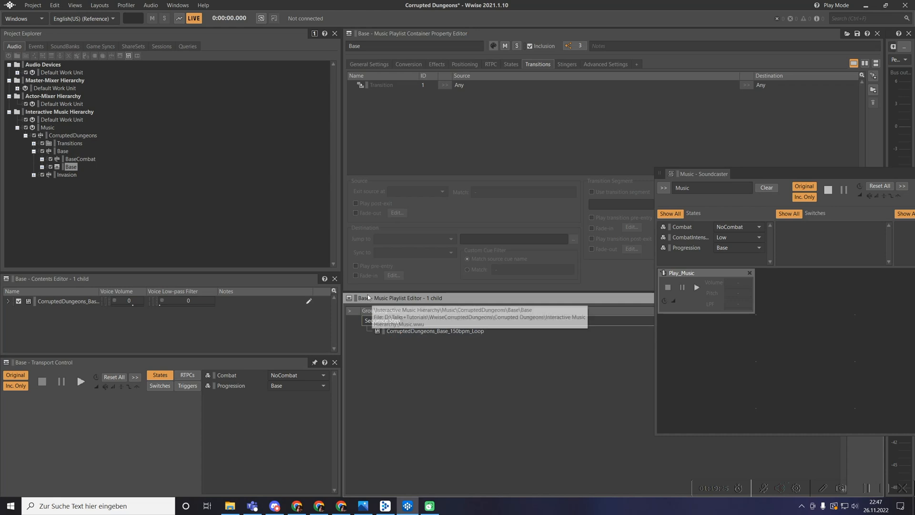
left_click_drag(730, 171, 541, 133)
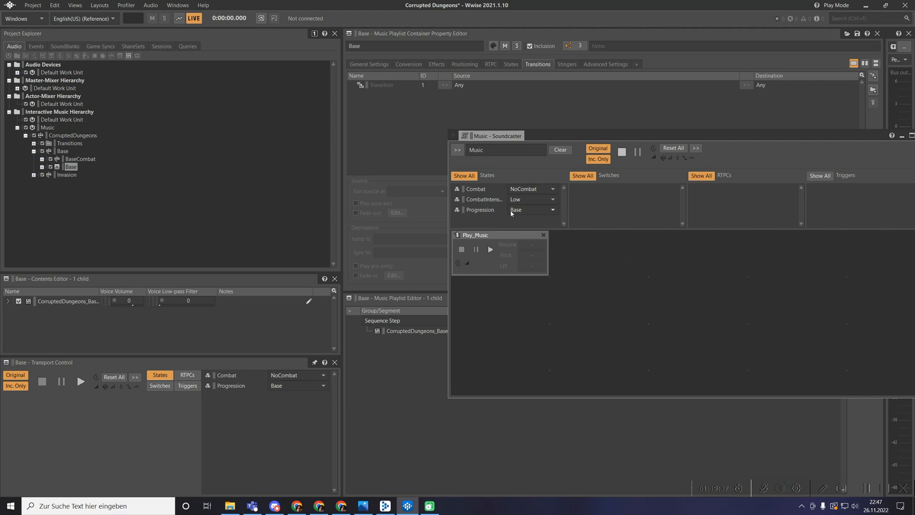
left_click_drag(524, 134, 343, 150)
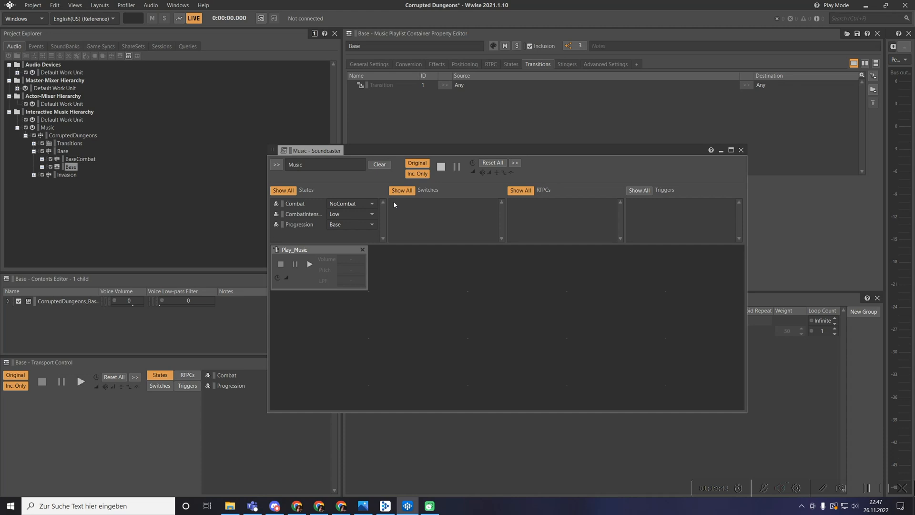
left_click(741, 149)
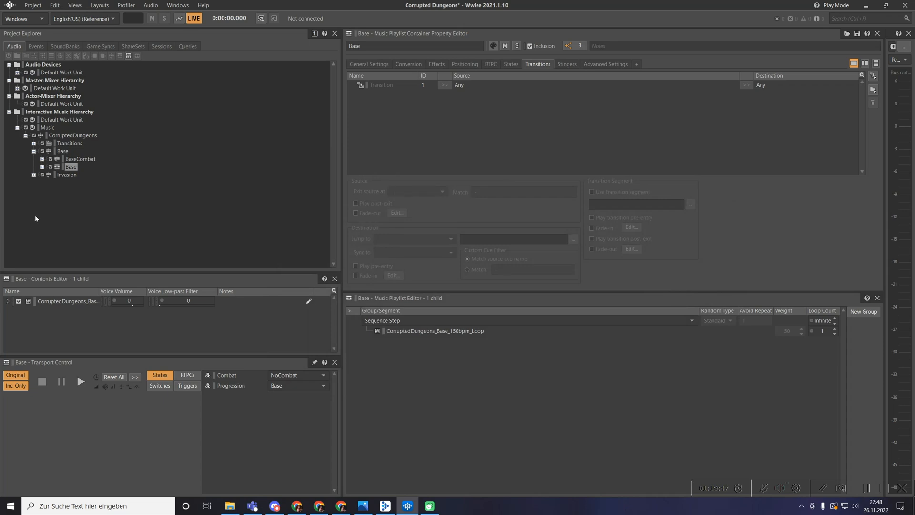
Set the voice volume of the StingerTrans_EndInvasion_V1 transition segment to 3 and of StingerTrans_StartInvasion_V2 to 2.
left_click(47, 175)
left_click(33, 175)
left_click(34, 143)
left_click(134, 200)
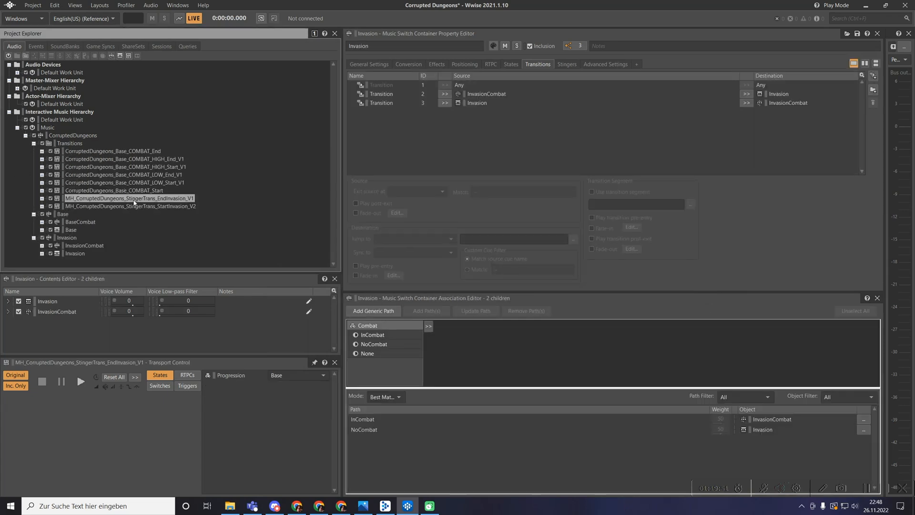
double_click(133, 200)
left_click(373, 100)
type("4")
key("Down")
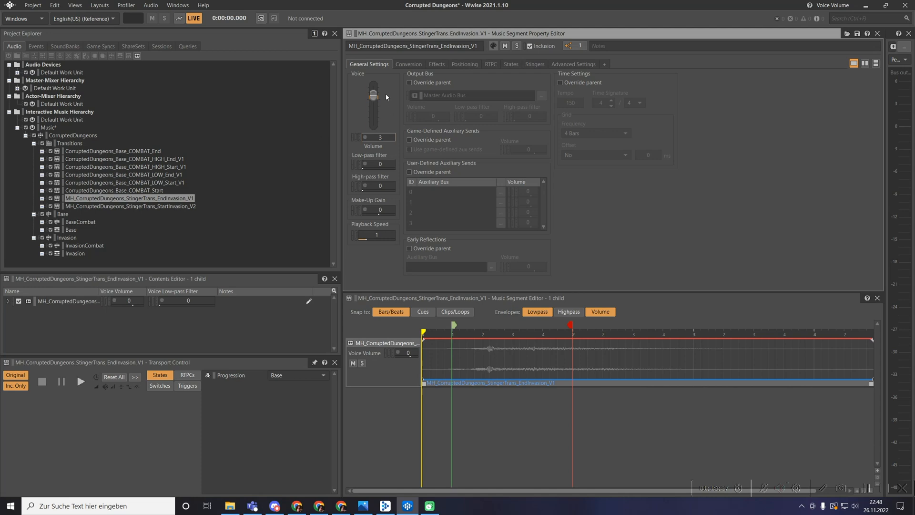
left_click(172, 207)
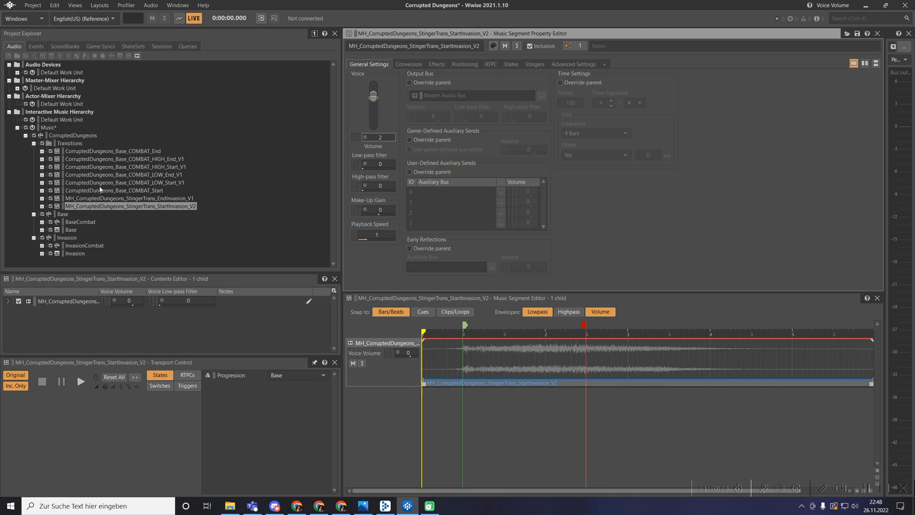
Set the voice volume of the Base_Combat_Low playlist container under BaseCombat to -2.
left_click(80, 222)
left_click(42, 223)
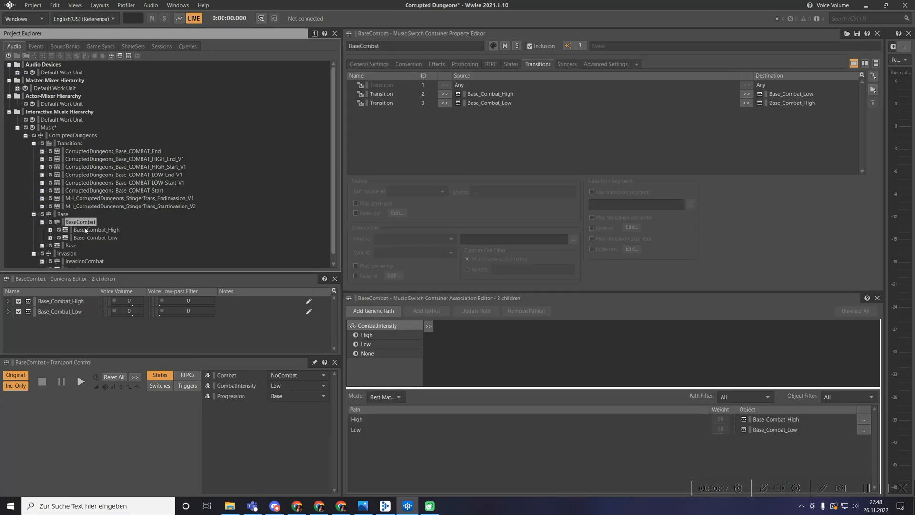
left_click(97, 238)
left_click(368, 66)
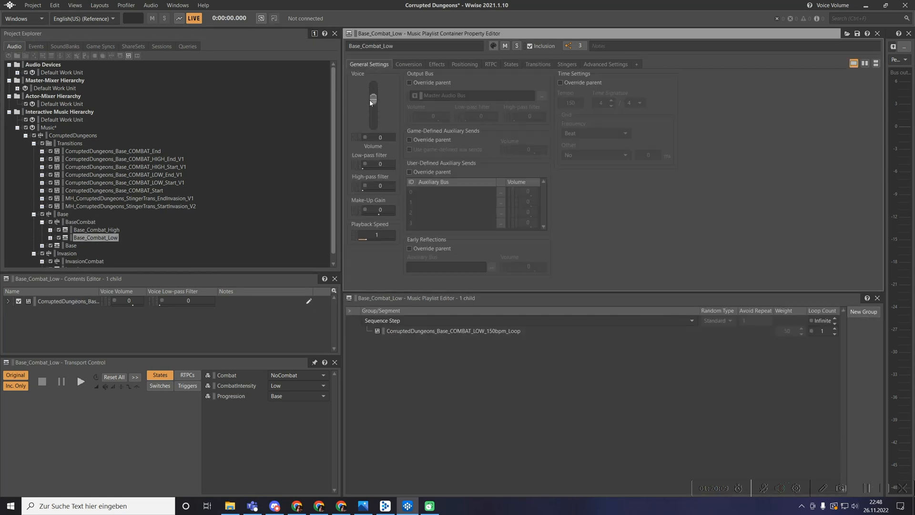
scroll(127, 203, "down", 1)
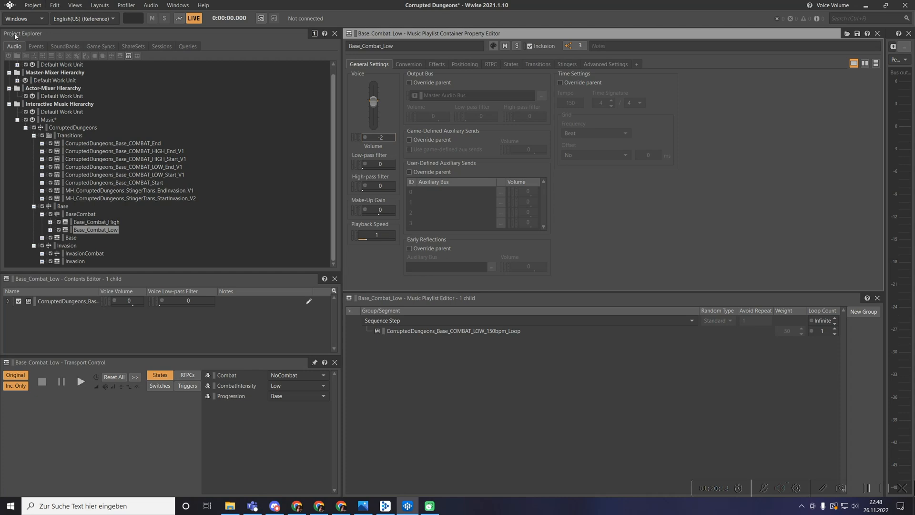
Set the voice volume of the Invasion_Combat_Low playlist container under InvasionCombat to -2.
left_click(42, 254)
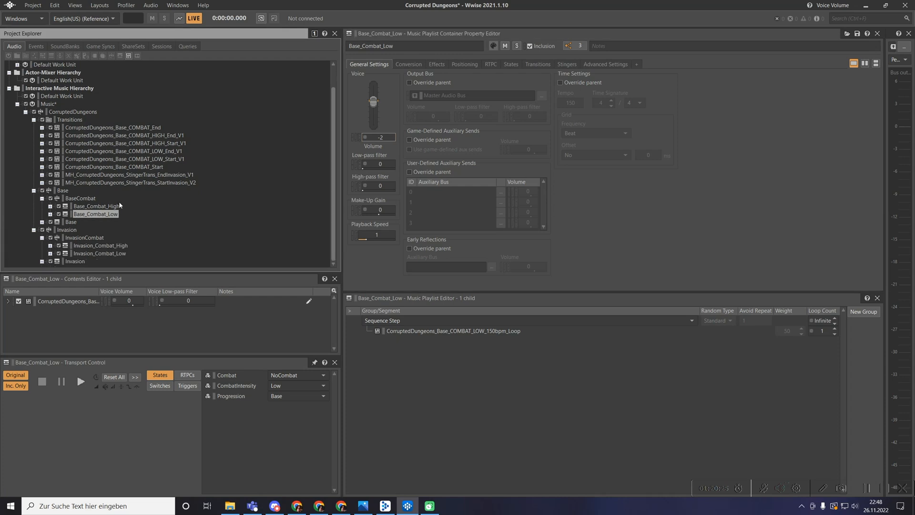
left_click(98, 252)
left_click_drag(372, 98, 374, 101)
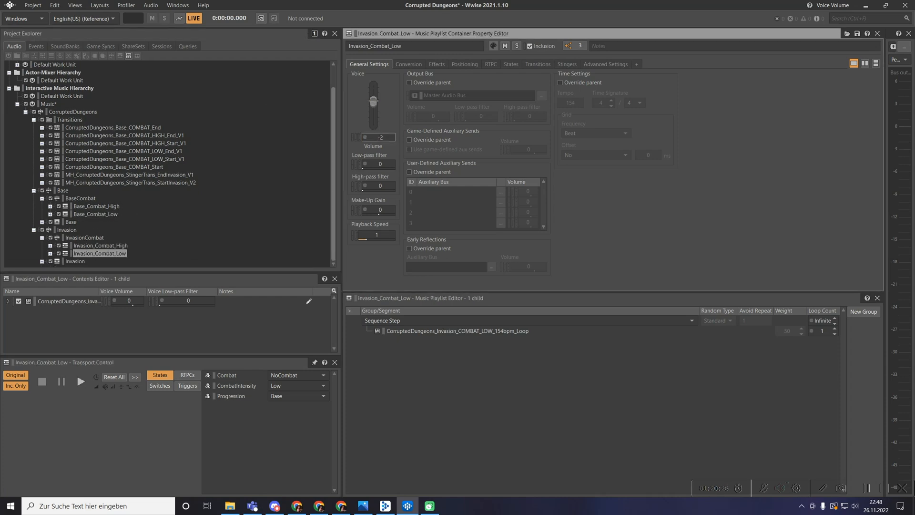
left_click(69, 230)
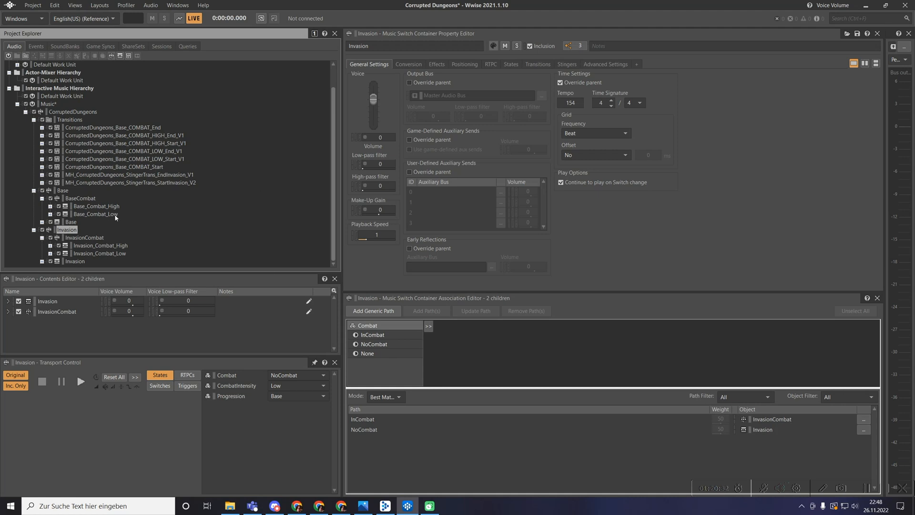
Set the voice volume of the CorruptedDungeons_Base_COMBAT_Start transition segment to 2.
left_click(132, 168)
left_click(456, 359)
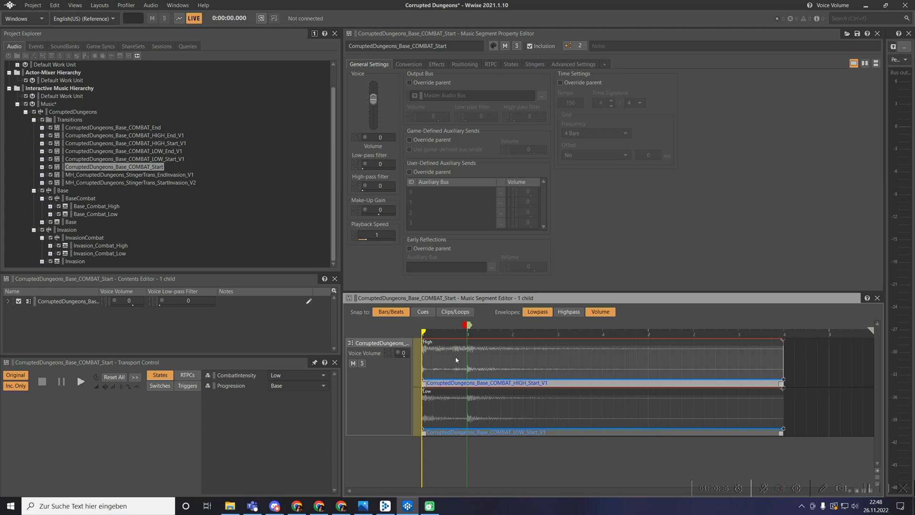
left_click(446, 406)
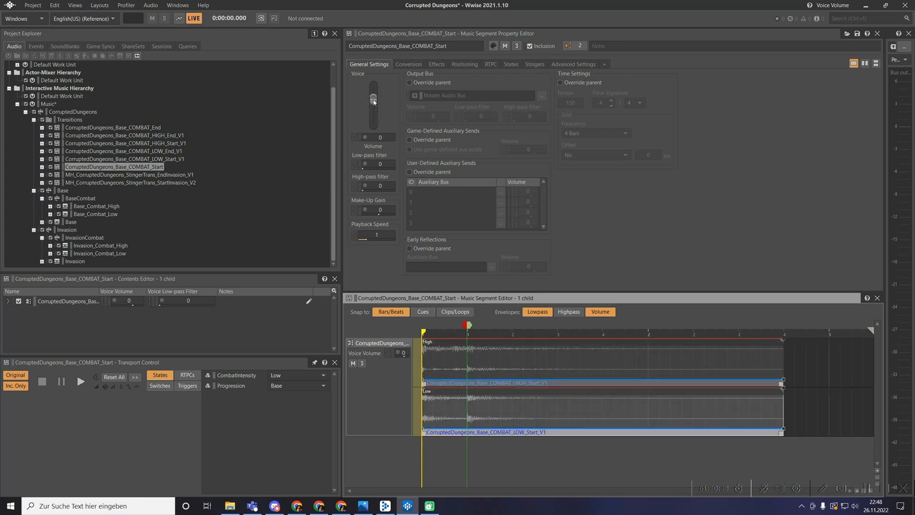
left_click_drag(373, 99, 373, 96)
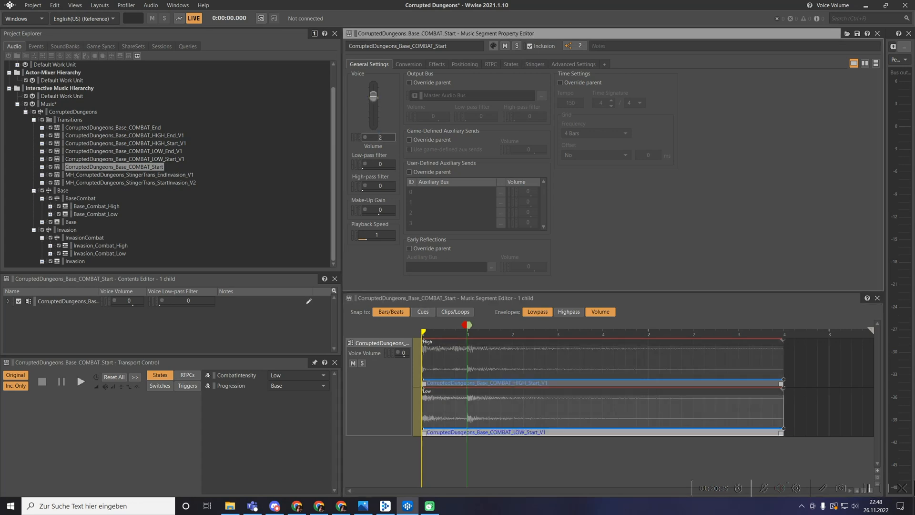
Set the voice volume of the CorruptedDungeons_Base_COMBAT_HIGH_Start_V1 transition segment to 1.
left_click(145, 159)
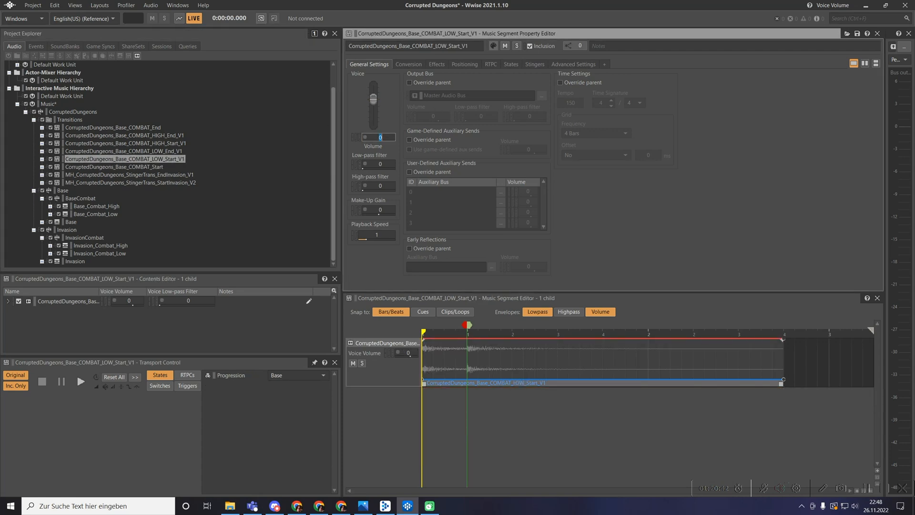
left_click(160, 143)
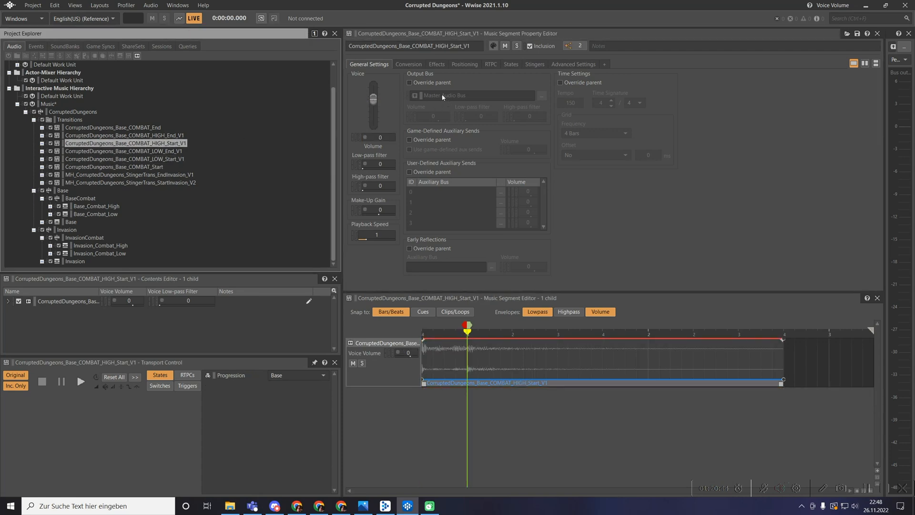
left_click_drag(373, 98, 375, 101)
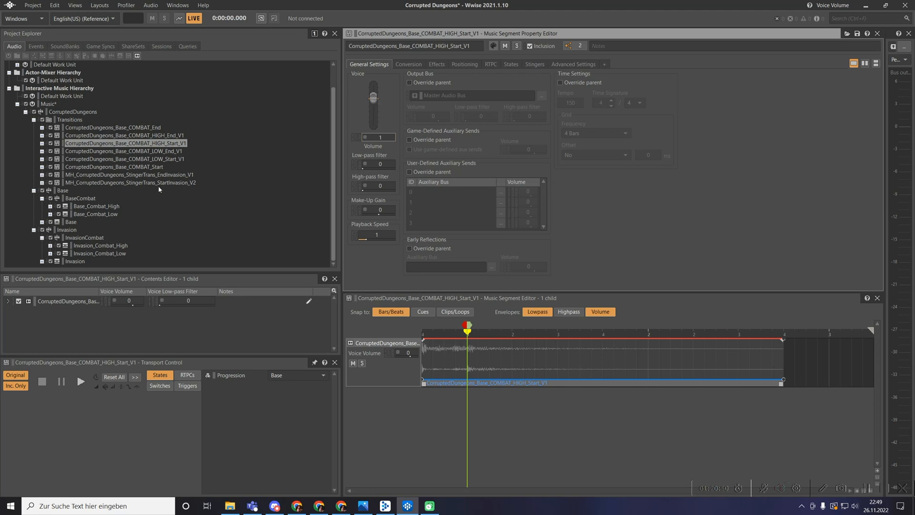
Play the BaseCombat switch container and audition the volume balance by switching CombatIntensity to High.
left_click(81, 198)
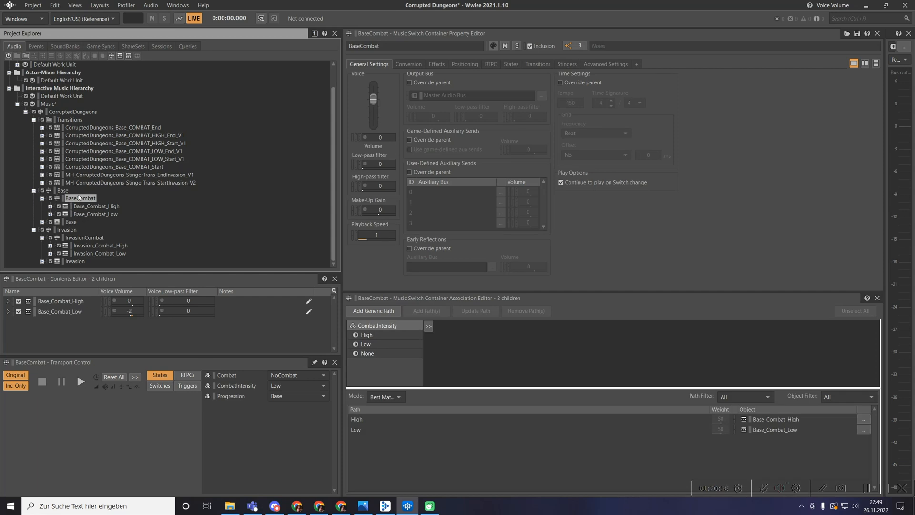
left_click(80, 381)
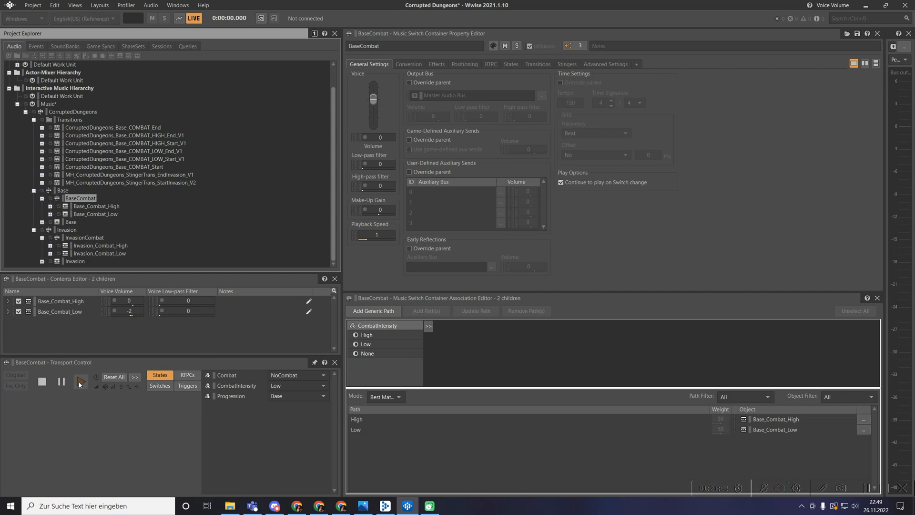
left_click(278, 387)
left_click(279, 404)
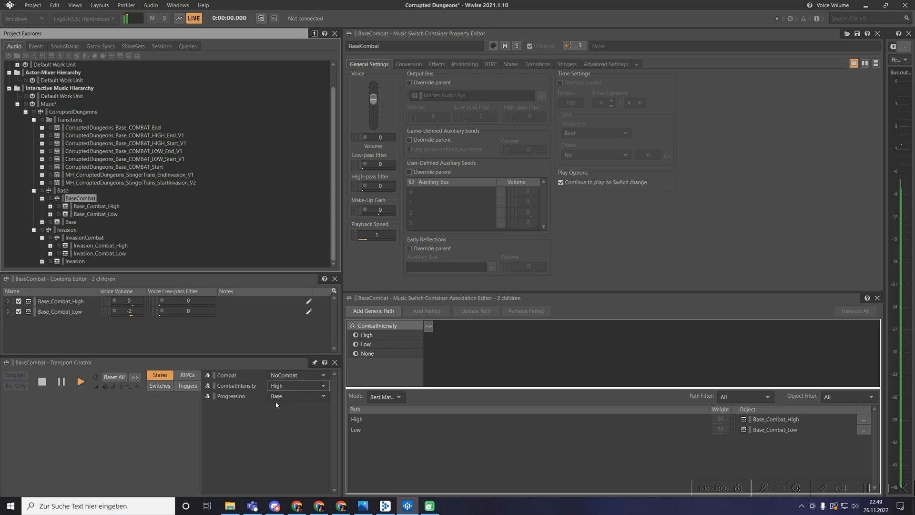
Return CombatIntensity to Low, stop playback, and set the voice volume of the CorruptedDungeons_Base_COMBAT_HIGH_End_V1 transition segment to -1.
left_click(281, 387)
left_click(277, 409)
key("space")
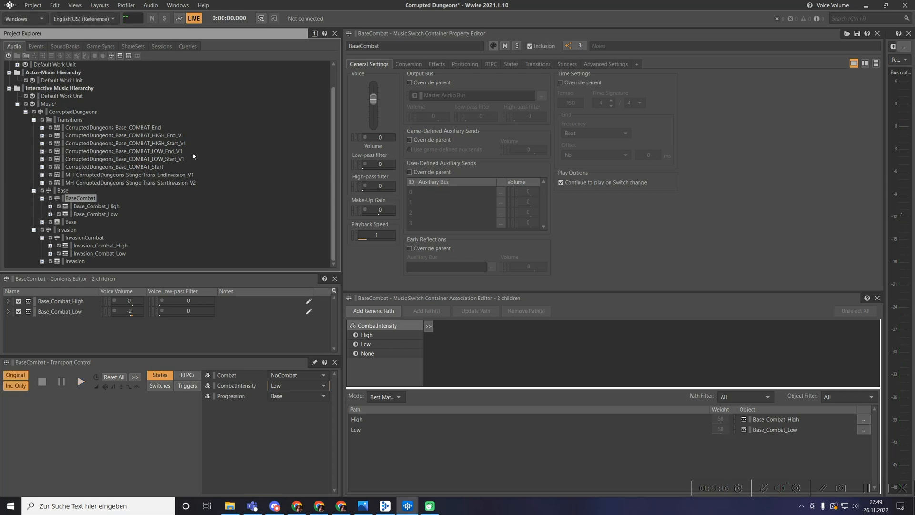
left_click(160, 136)
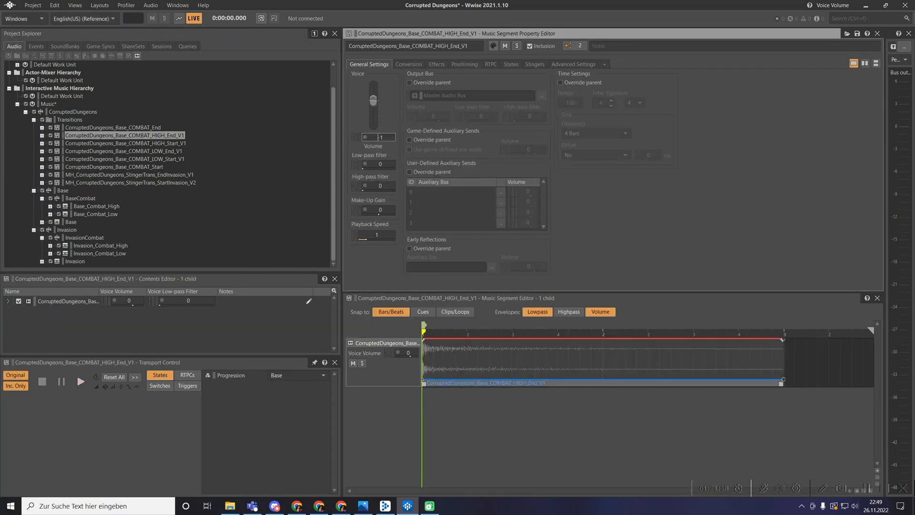
Play the BaseCombat switch container and audition the balance by switching CombatIntensity to High and back to Low.
left_click(81, 198)
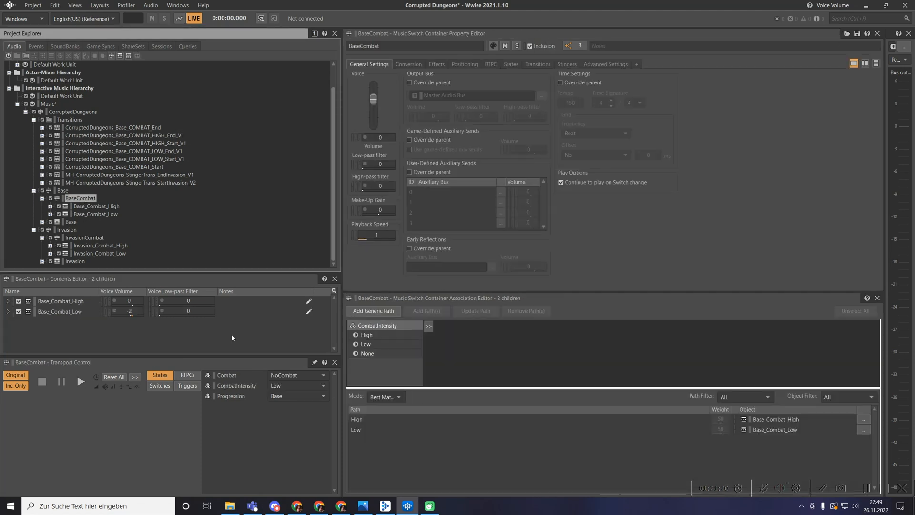
key("space")
left_click(281, 385)
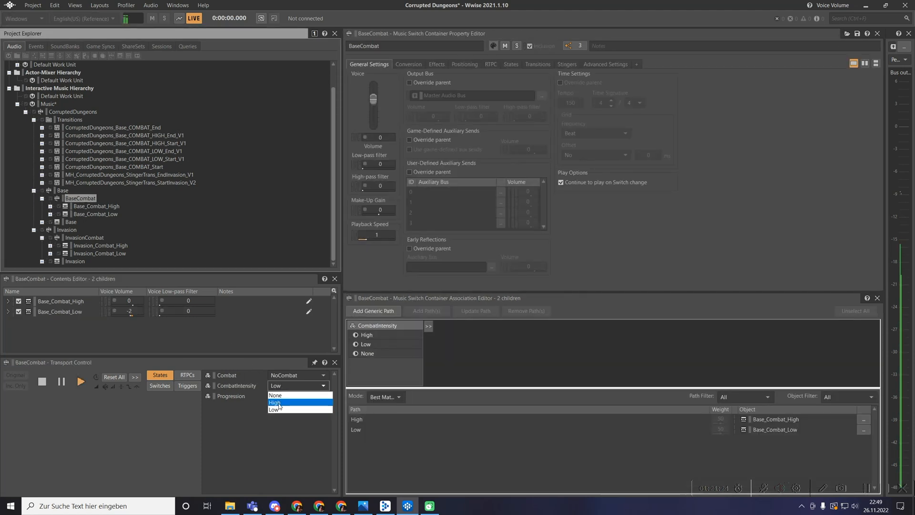
left_click(280, 403)
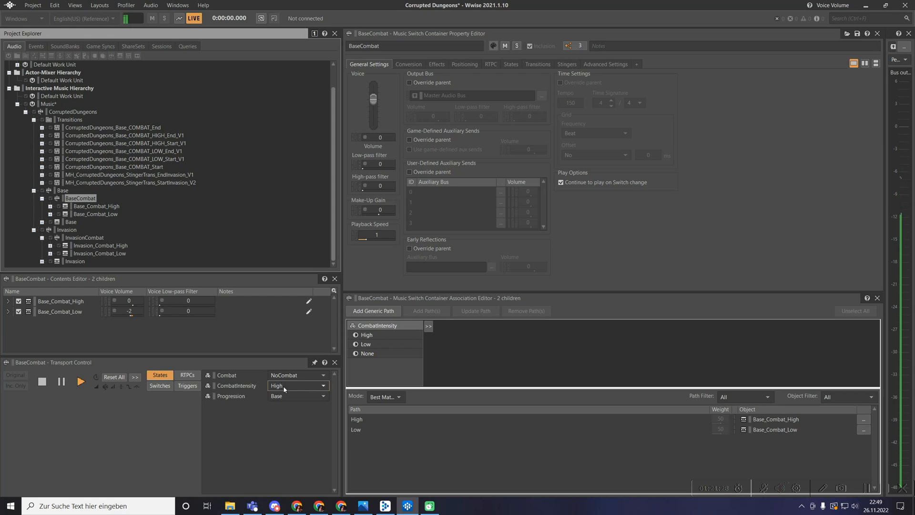
left_click(283, 385)
left_click(279, 408)
key("space")
Play the Base switch container and audition the combat start transition by switching Combat to InCombat.
left_click(62, 191)
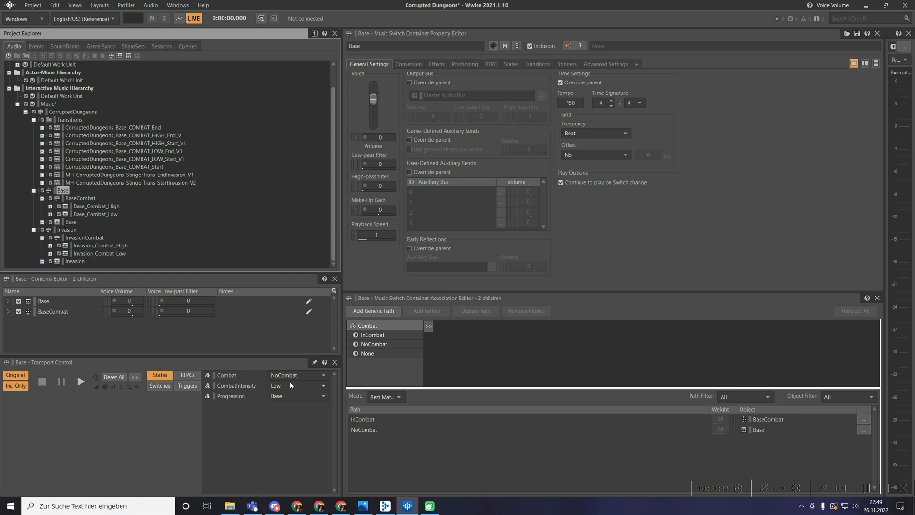
key("space")
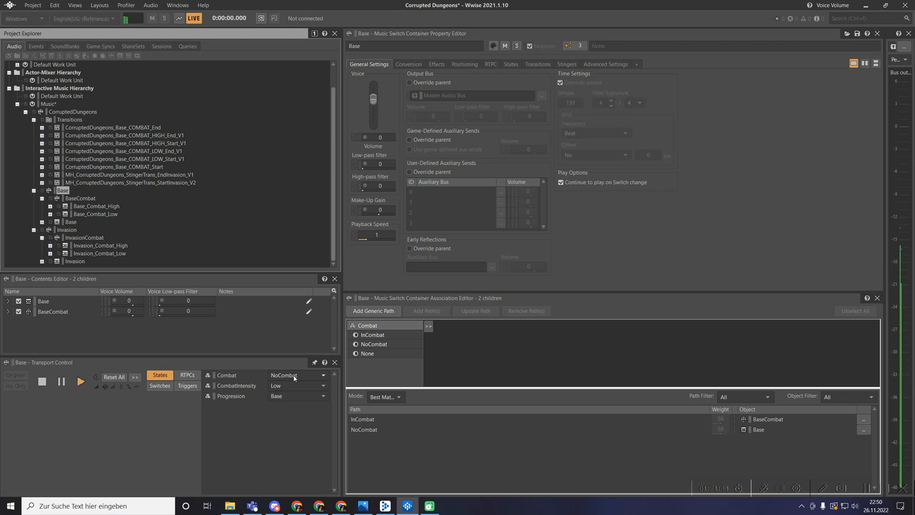
left_click(294, 376)
left_click(280, 396)
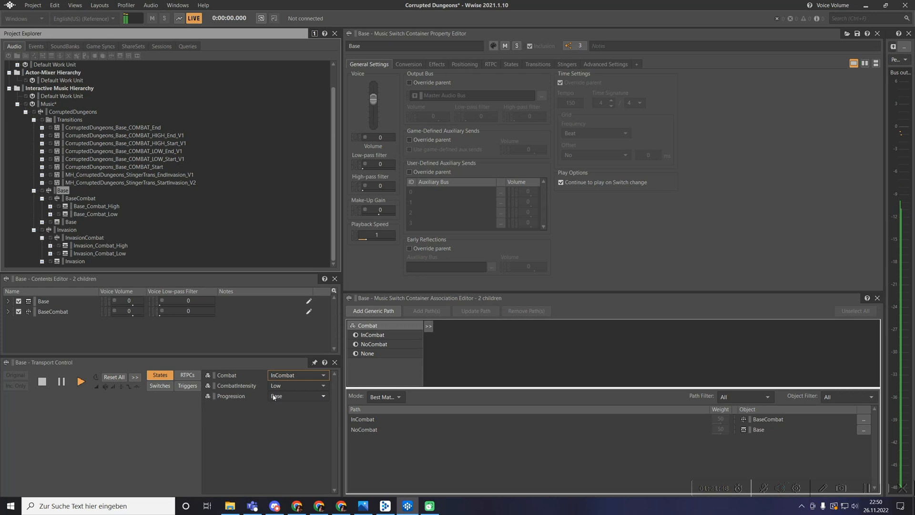
key("space")
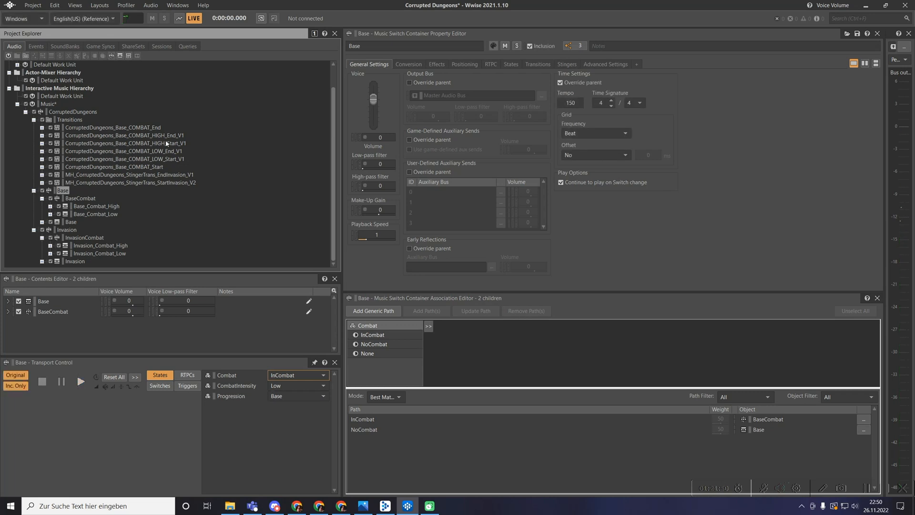
Set the voice volume of the CorruptedDungeons_Base_COMBAT_Start segment to 1 and that of the BaseCombat switch container to -1.
left_click(142, 167)
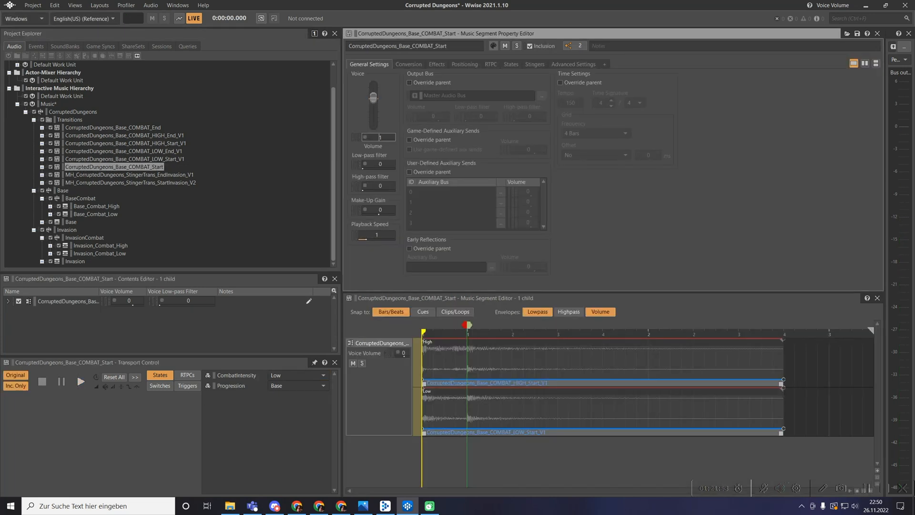
scroll(380, 137, "up", 1)
scroll(380, 138, "down", 1)
scroll(374, 100, "down", 1)
left_click(80, 197)
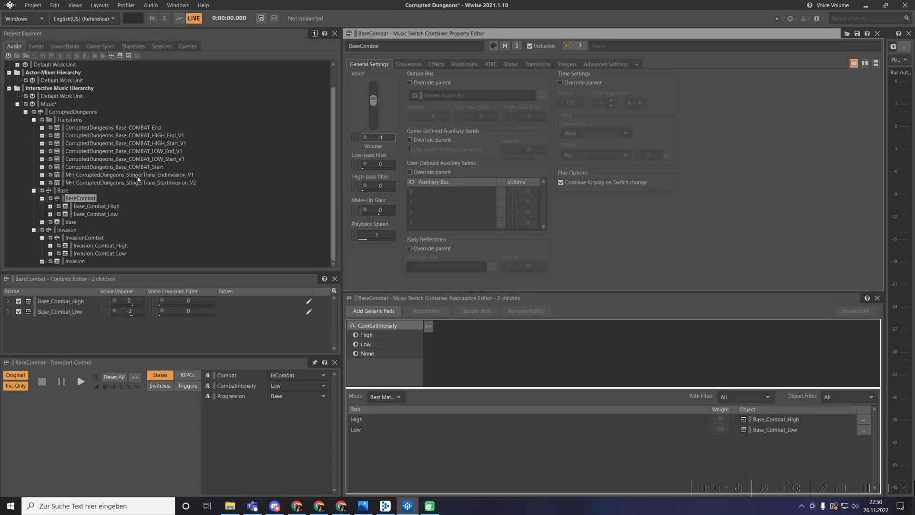
Play the Base switch container and audition the combat end transition by switching Combat to NoCombat.
left_click(63, 191)
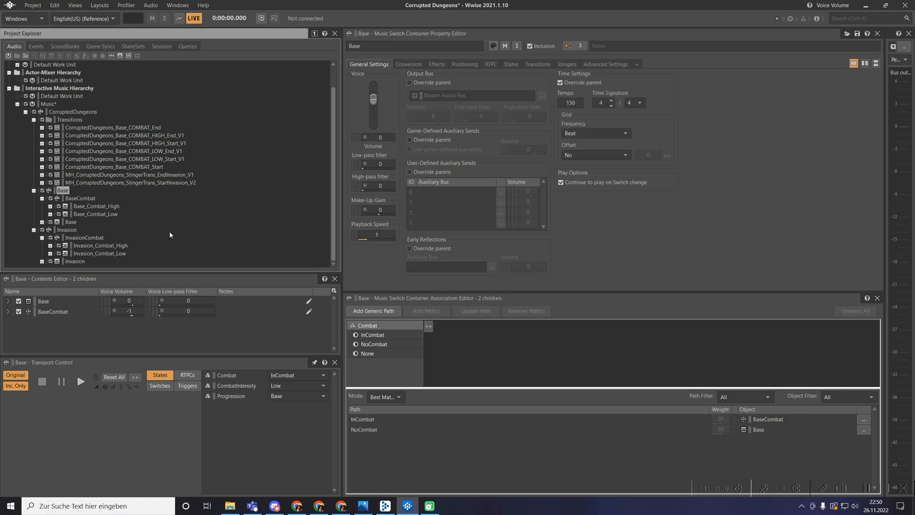
key("space")
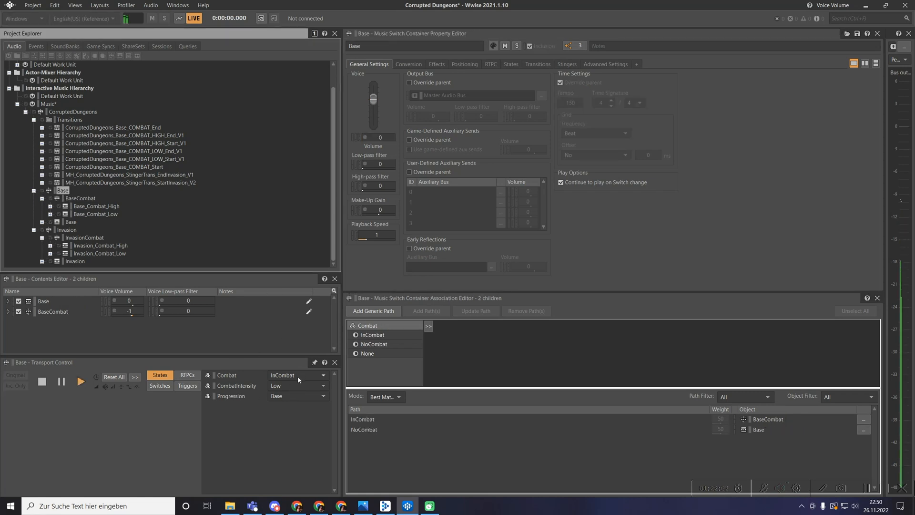
left_click(303, 375)
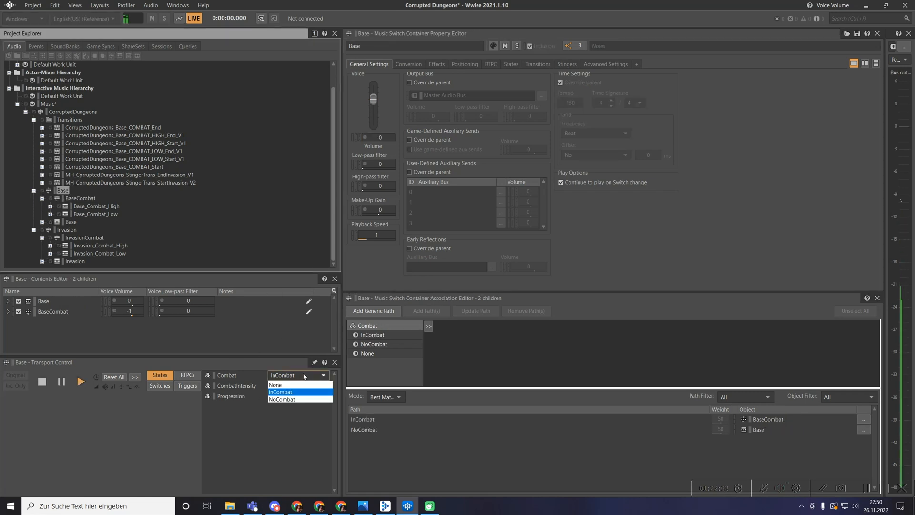
left_click(283, 399)
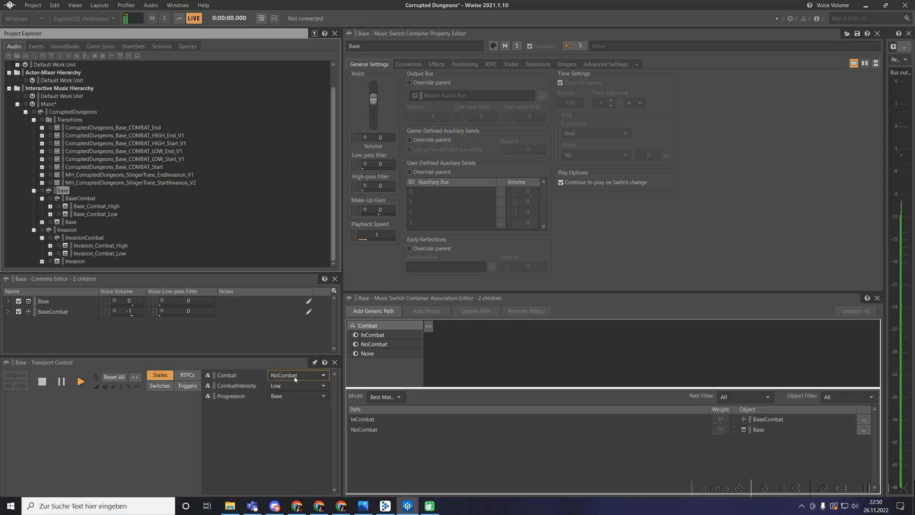
Adjust the voice volume of the CorruptedDungeons_Base_COMBAT_End transition segment.
left_click(147, 128)
left_click(373, 104)
left_click_drag(373, 103, 373, 101)
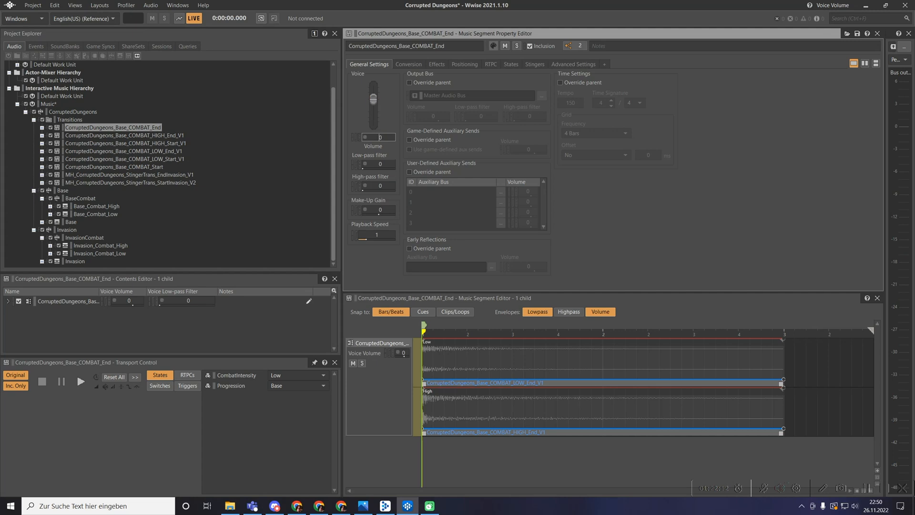
left_click_drag(373, 102, 373, 100)
Play Base and audition the transitions by switching Combat to InCombat, CombatIntensity to High, and Combat back to NoCombat.
left_click(62, 190)
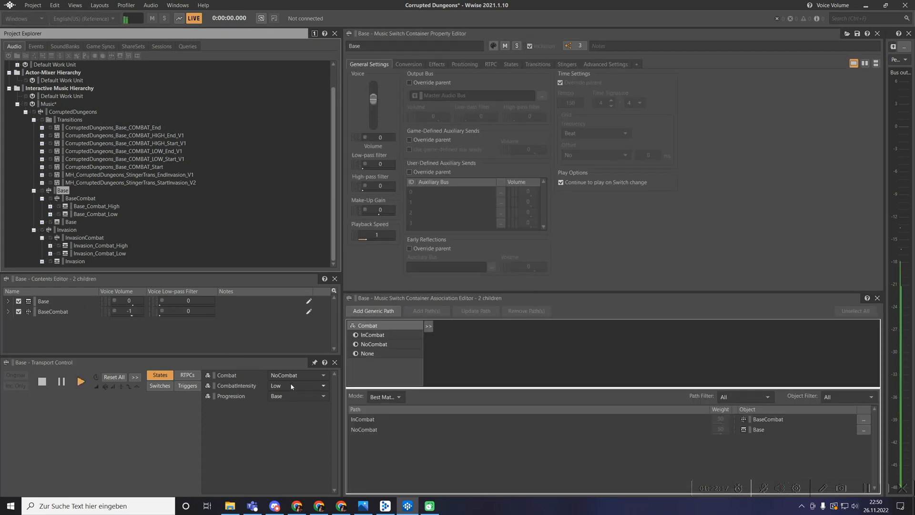
left_click(292, 376)
left_click(286, 391)
left_click(286, 385)
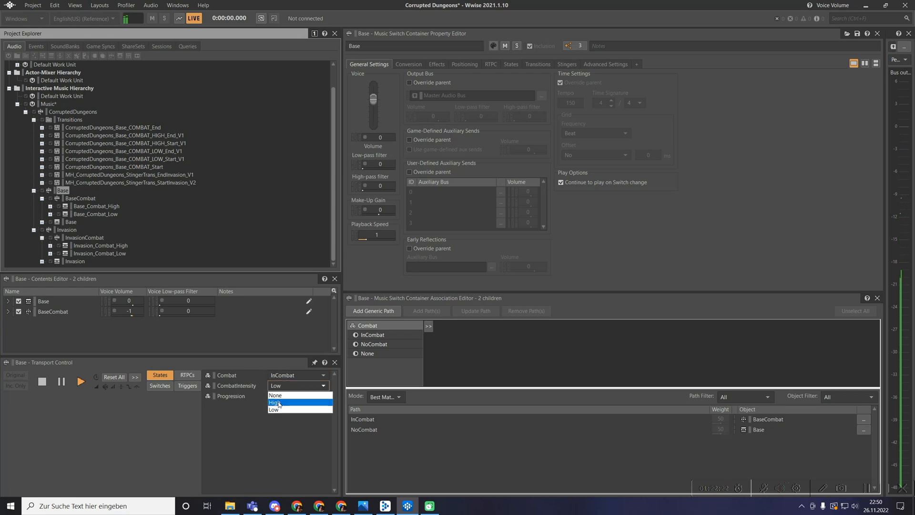
left_click(286, 393)
left_click(287, 376)
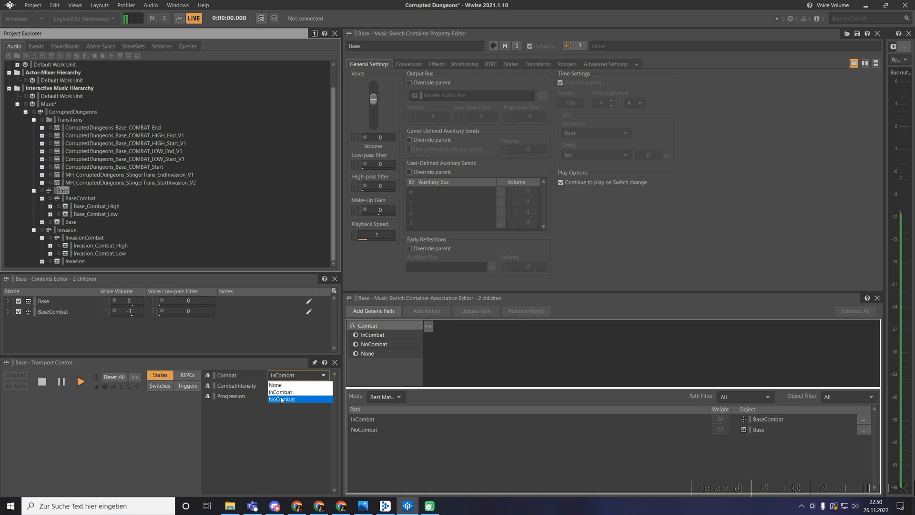
left_click(280, 399)
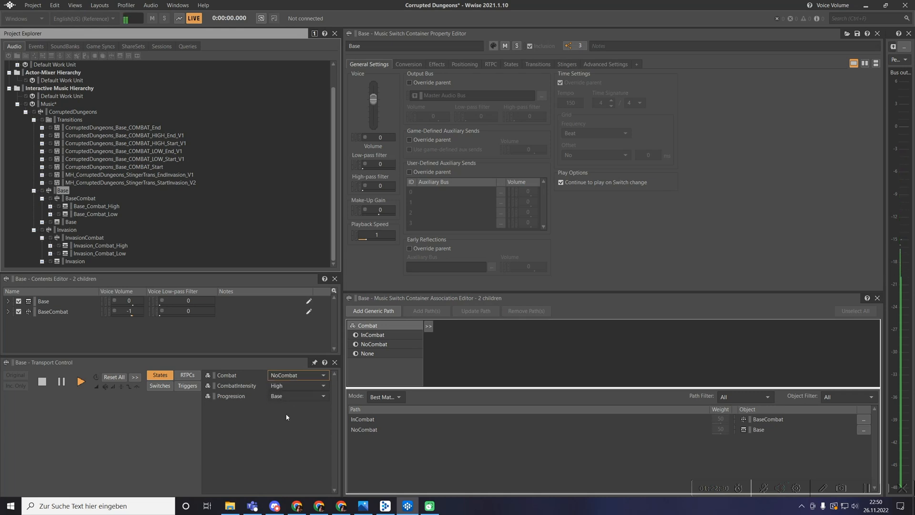
key("space")
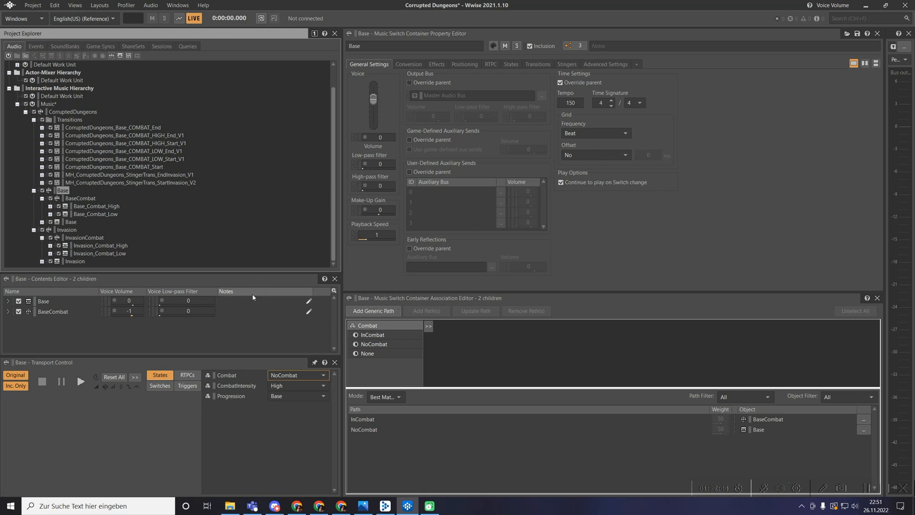
Play the CorruptedDungeons switch container with CombatIntensity at Low and audition switching Progression to Invasion.
left_click(78, 239)
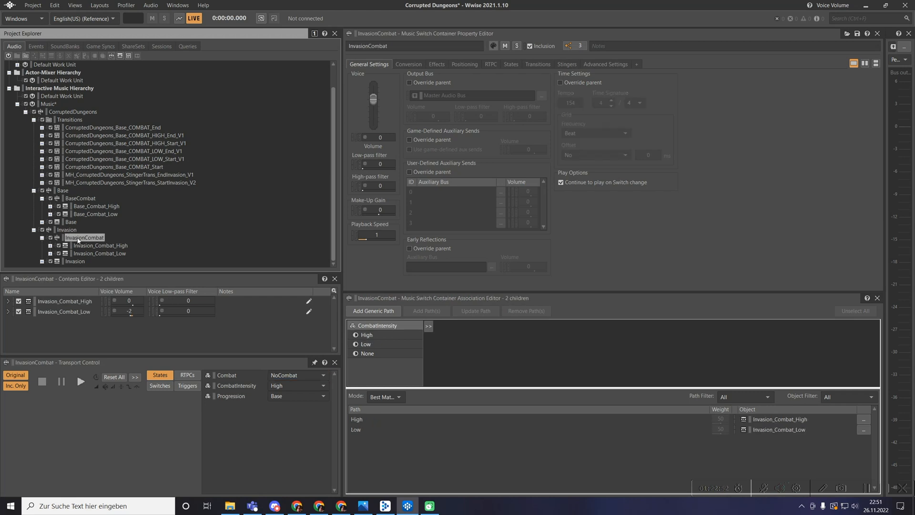
left_click(56, 113)
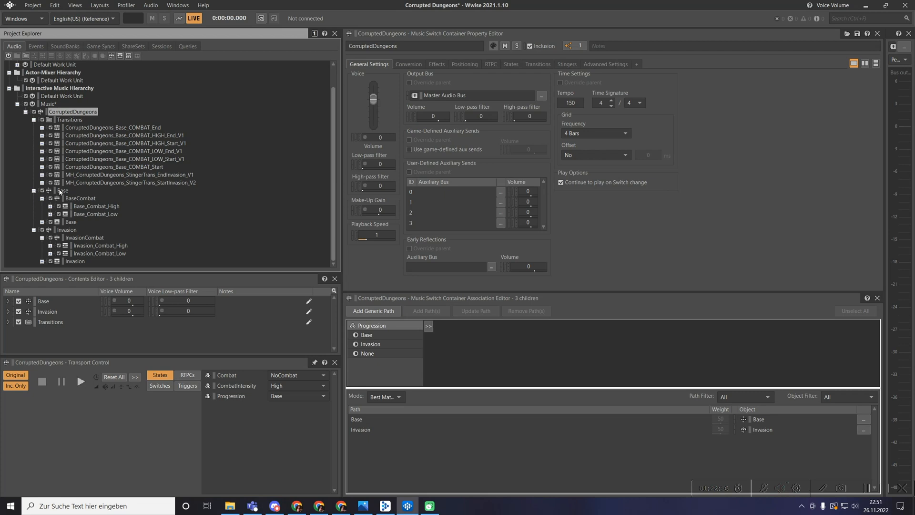
left_click(289, 385)
left_click(277, 398)
key("space")
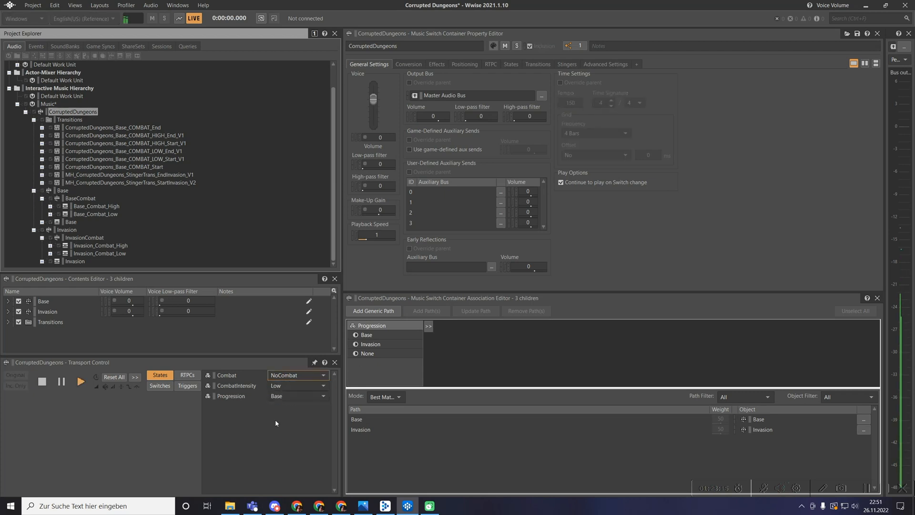
left_click(283, 387)
left_click(282, 388)
left_click(282, 397)
left_click(279, 420)
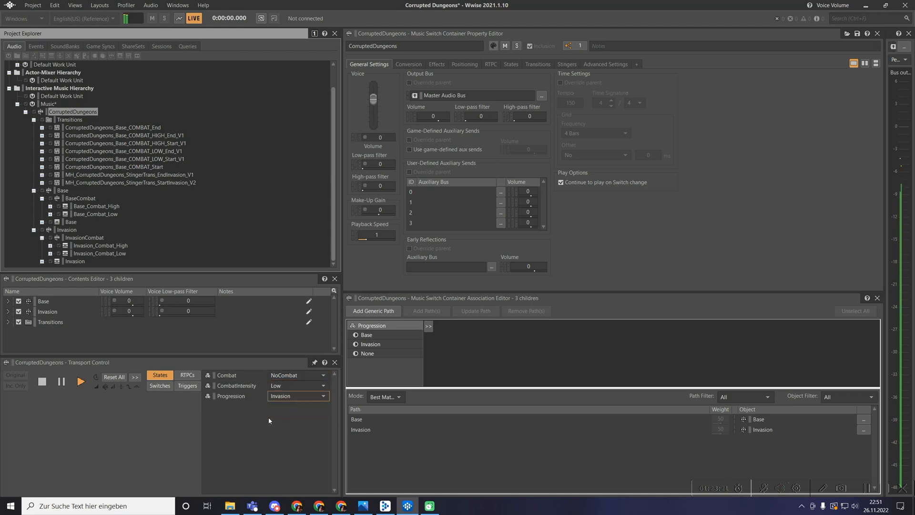
Audition the return transition in CorruptedDungeons by switching Progression back to Base, and stop playback.
left_click(284, 397)
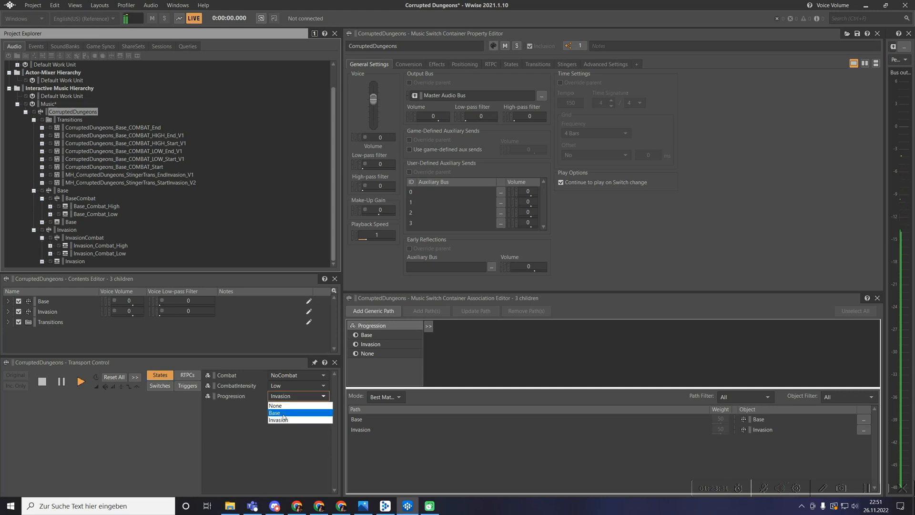
left_click(284, 414)
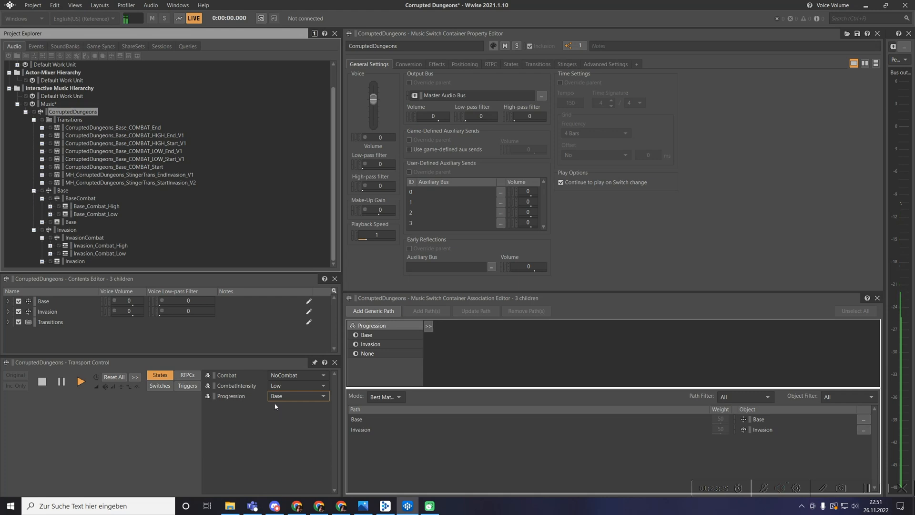
key("space")
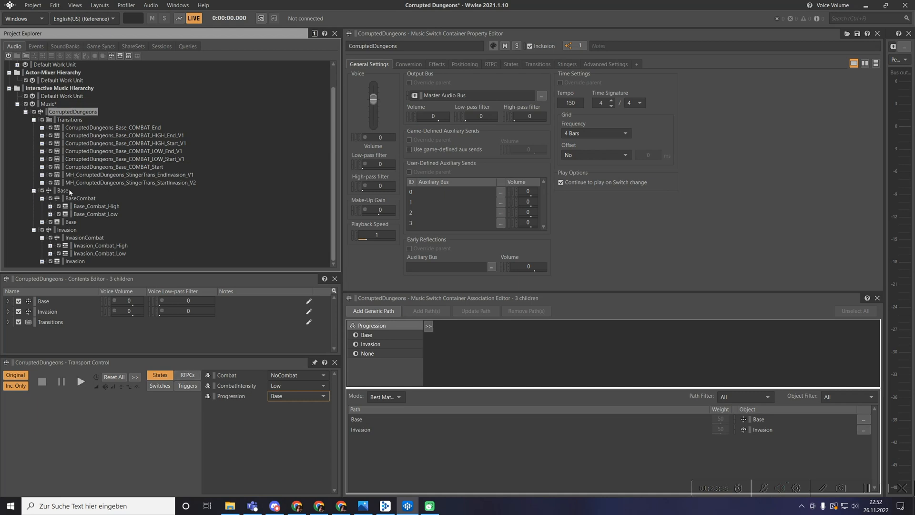
Play the Invasion switch container with Progression set to Invasion and audition switching Combat to InCombat.
left_click(67, 230)
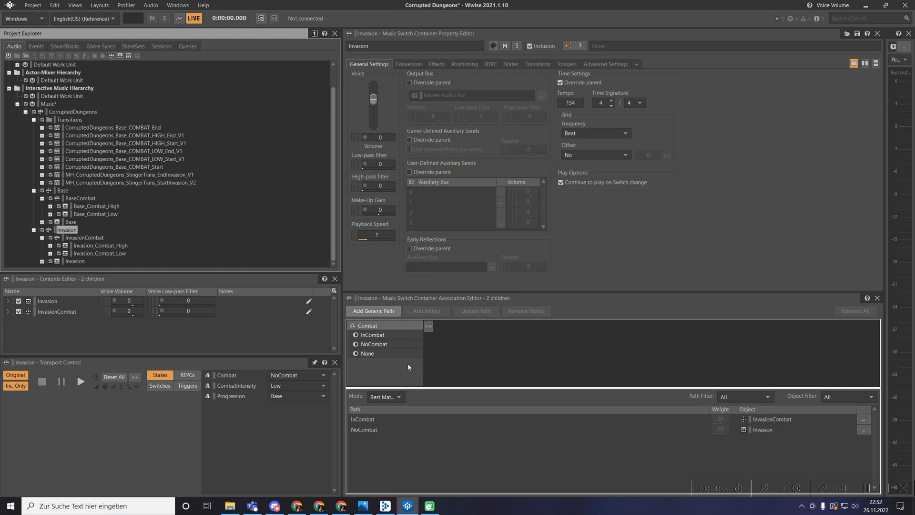
left_click(285, 395)
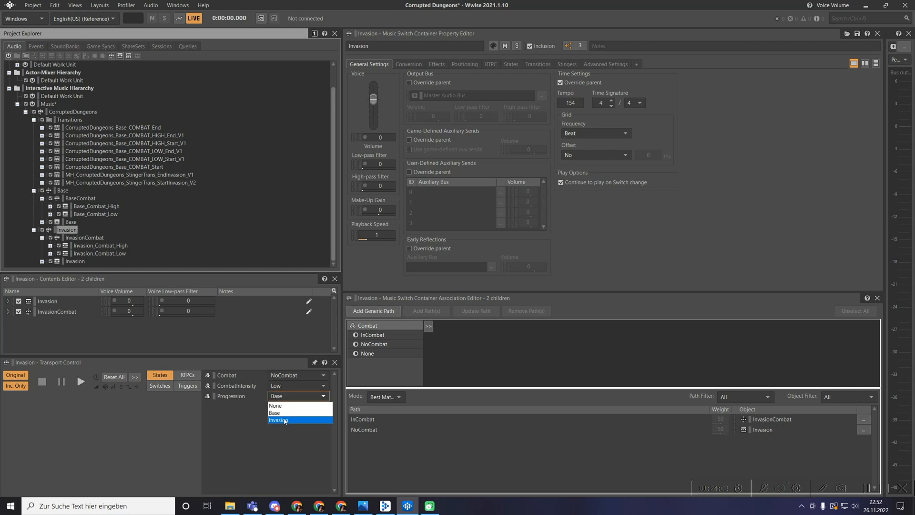
left_click(285, 419)
left_click(81, 381)
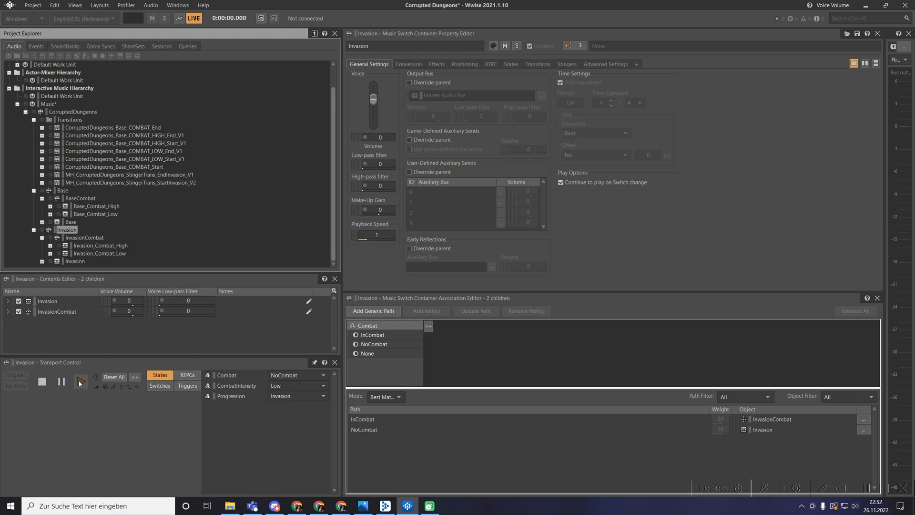
left_click(284, 376)
left_click(283, 392)
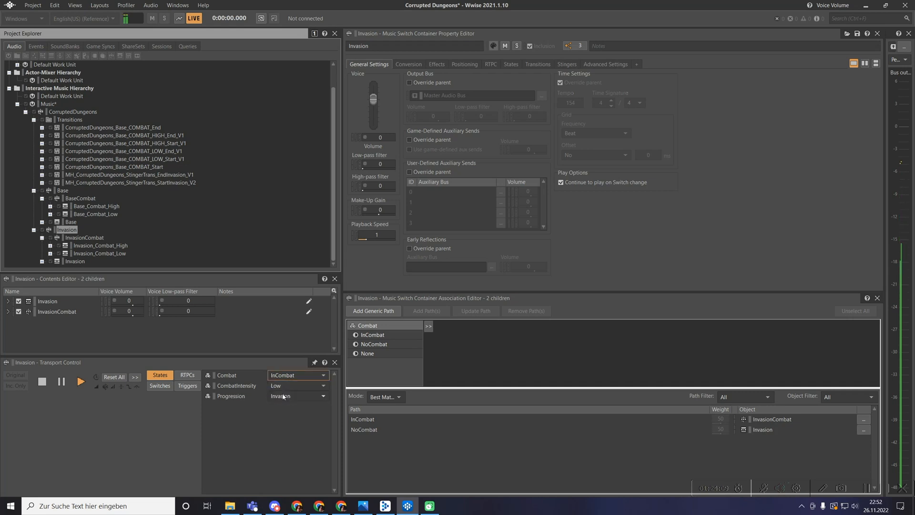
Set the voice volume of the InvasionCombat switch container to -2 and play Invasion to check the balance.
left_click(91, 239)
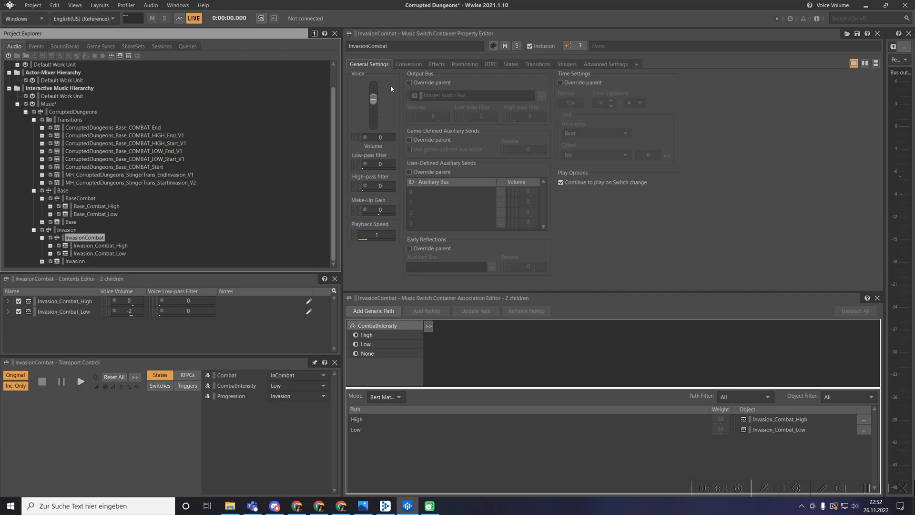
left_click_drag(374, 101, 373, 103)
left_click(63, 230)
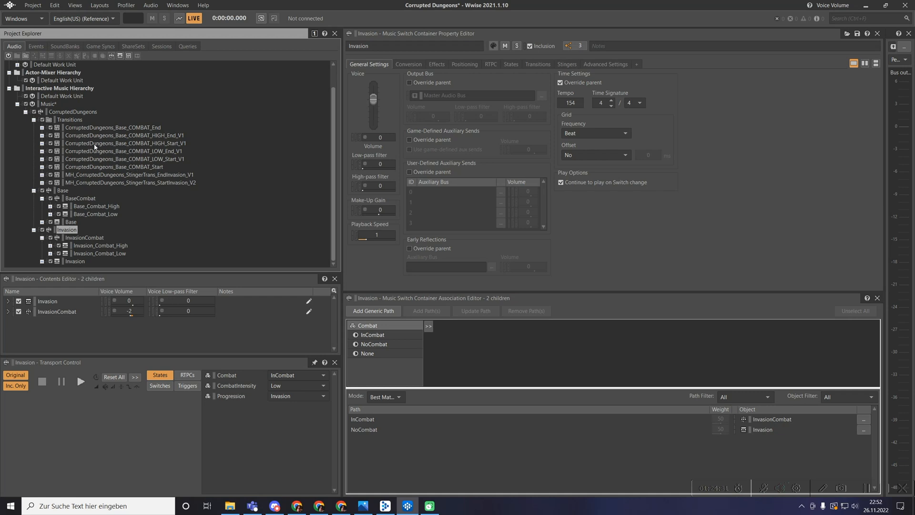
key("space")
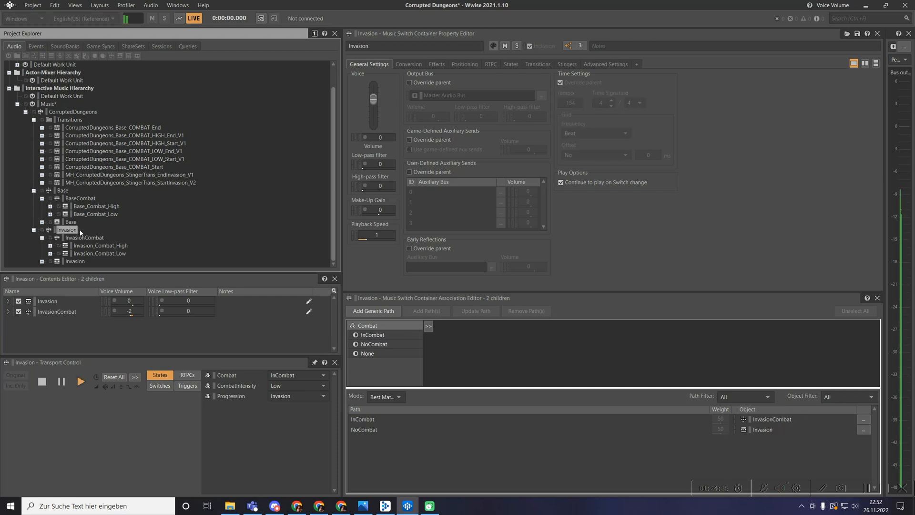
Audition switching Combat between NoCombat and InCombat in the playing Invasion container with CombatIntensity at Low.
left_click(286, 376)
left_click(286, 399)
left_click(295, 375)
left_click(287, 391)
left_click(294, 386)
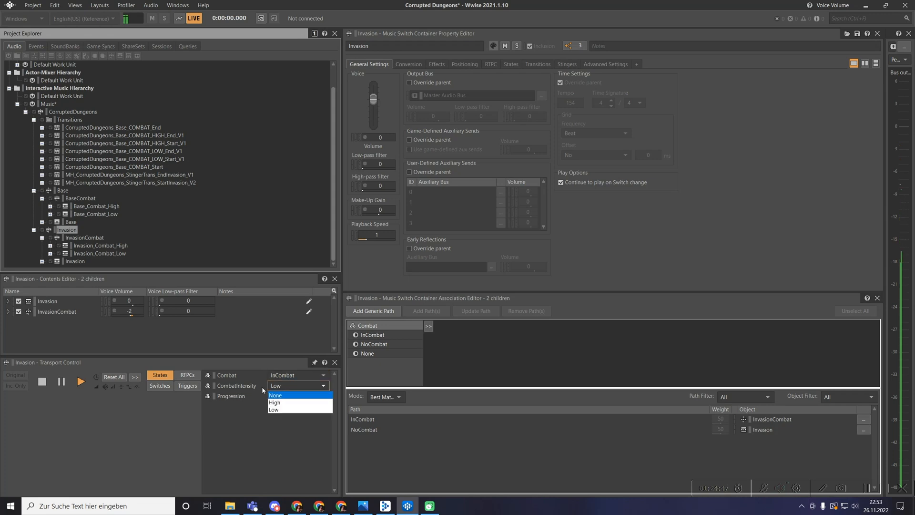
left_click(283, 409)
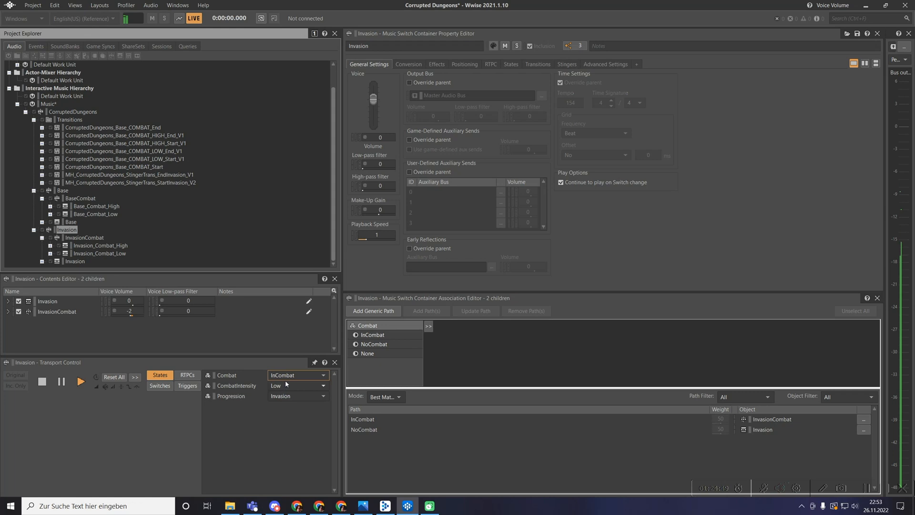
left_click(287, 379)
left_click(281, 395)
Set CombatIntensity to High, audition switching Combat to InCombat and back to NoCombat in Invasion, and stop playback.
left_click(280, 386)
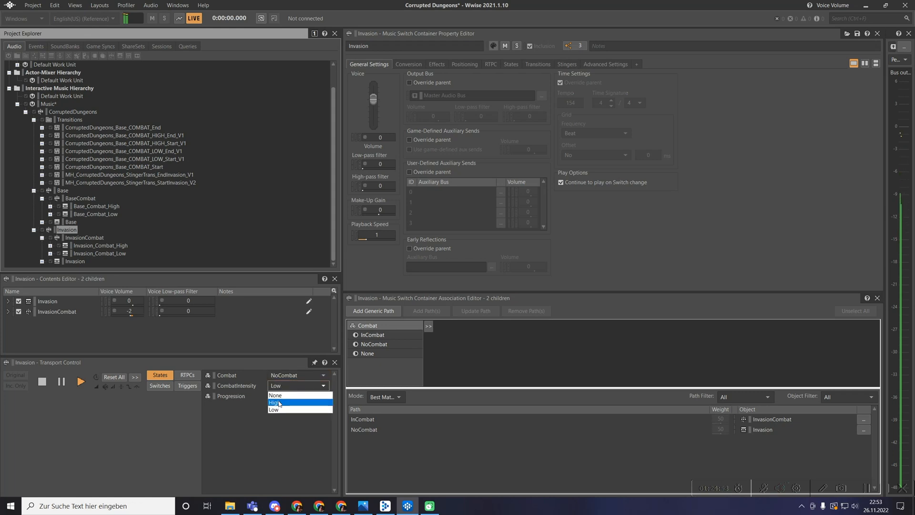
left_click(280, 402)
left_click(286, 375)
left_click(288, 394)
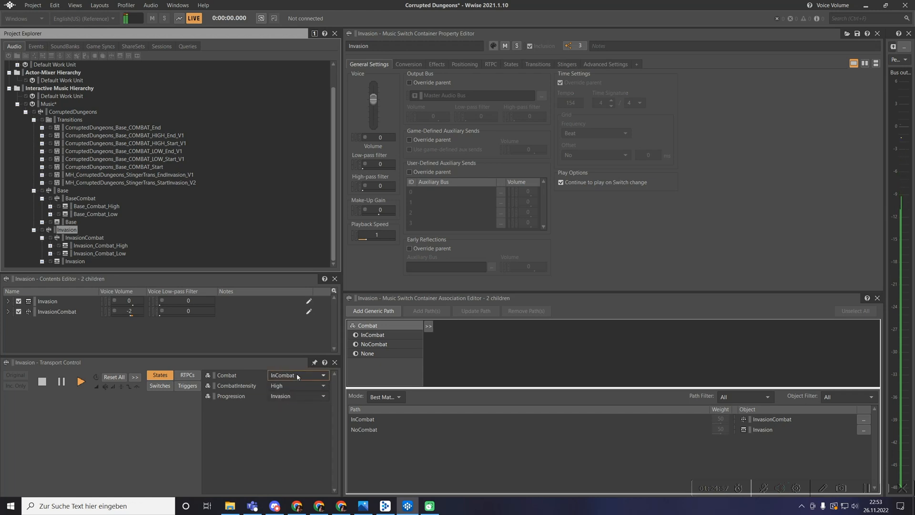
left_click(296, 375)
left_click(288, 398)
key("space")
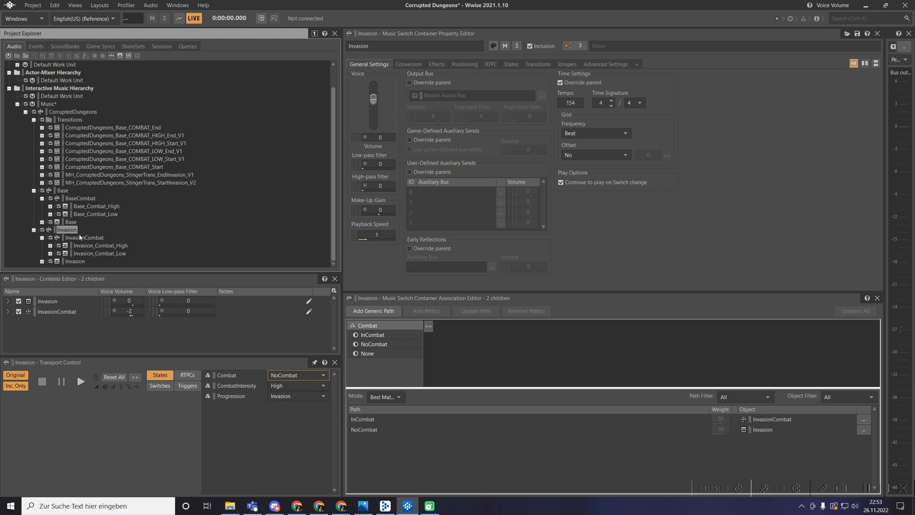
Play the InvasionCombat switch container with Combat at InCombat and listen to the CombatIntensity levels.
left_click(80, 237)
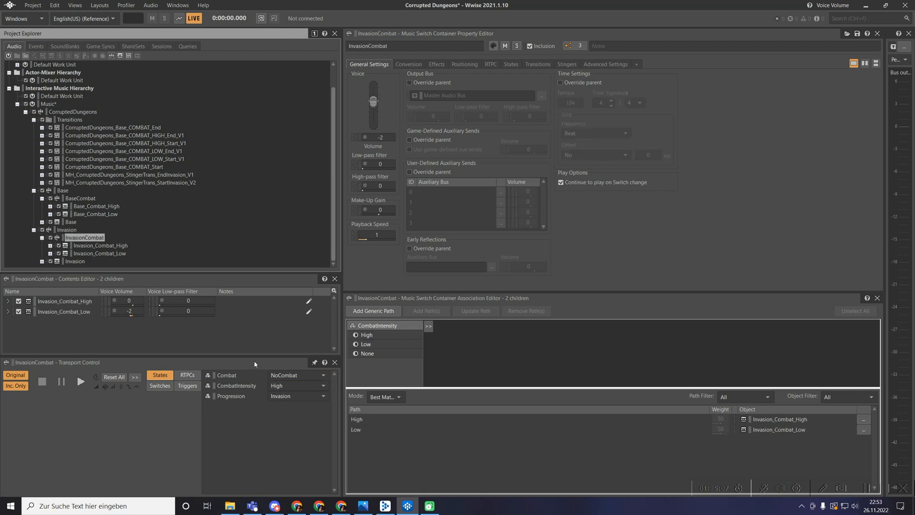
key("space")
left_click(291, 377)
left_click(283, 395)
left_click(286, 376)
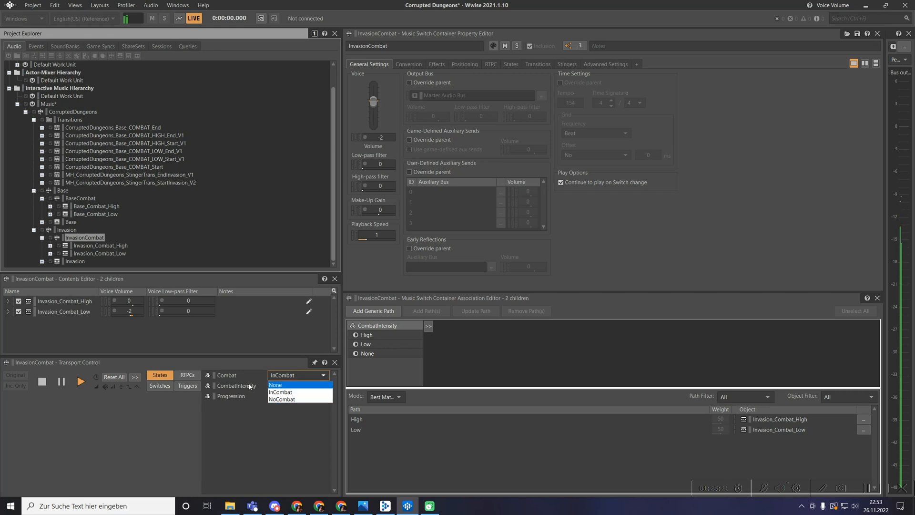
left_click(290, 385)
left_click(281, 407)
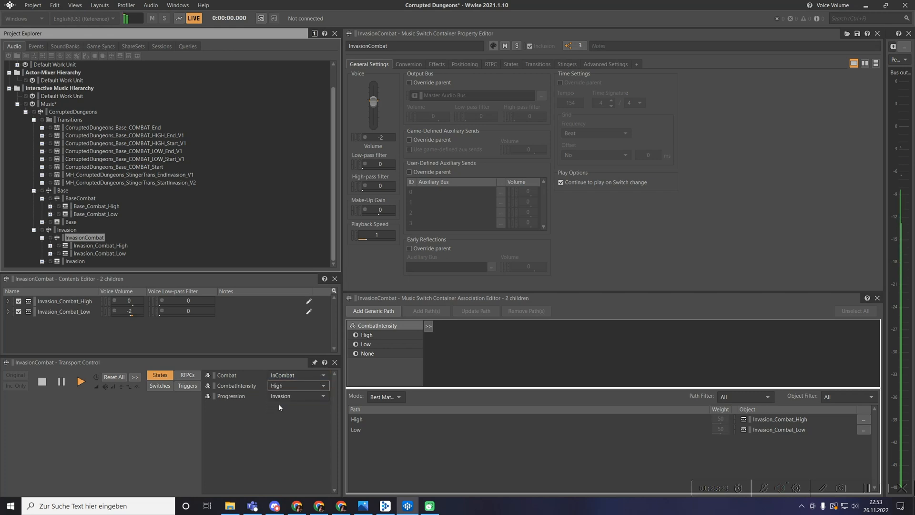
Set the voice volume of Invasion_Combat_High to -1 and play InvasionCombat to compare the Low and High intensities.
left_click(116, 247)
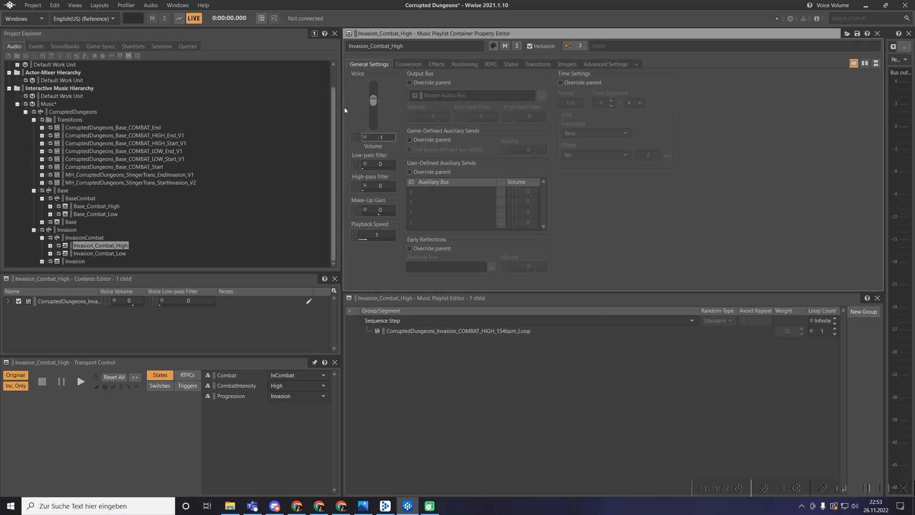
left_click(81, 238)
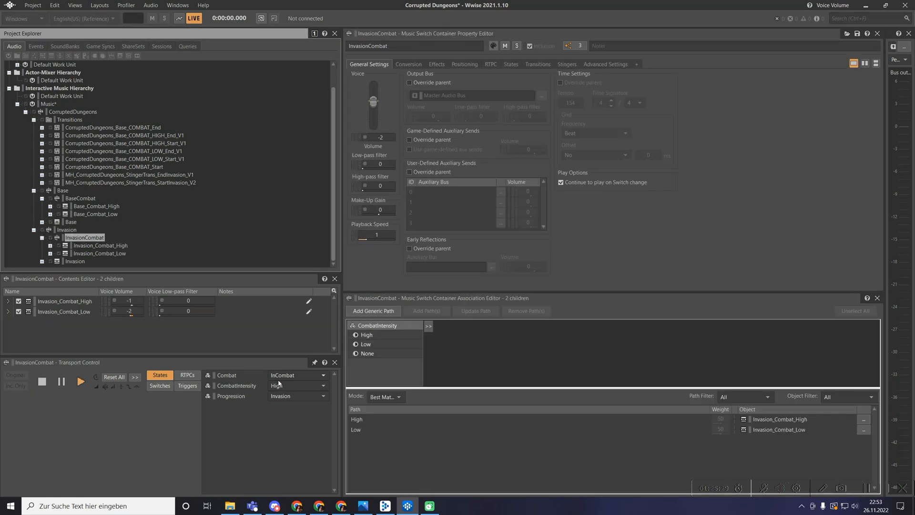
left_click(293, 386)
left_click(285, 410)
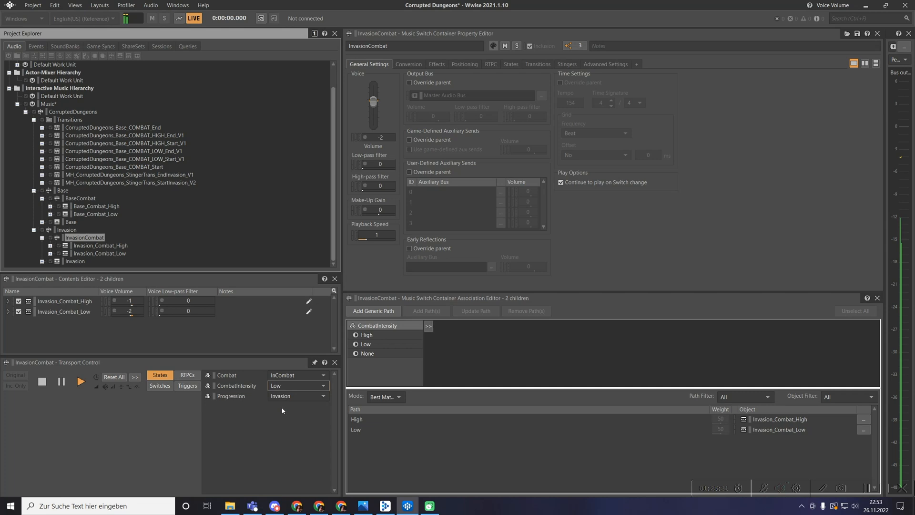
left_click(297, 386)
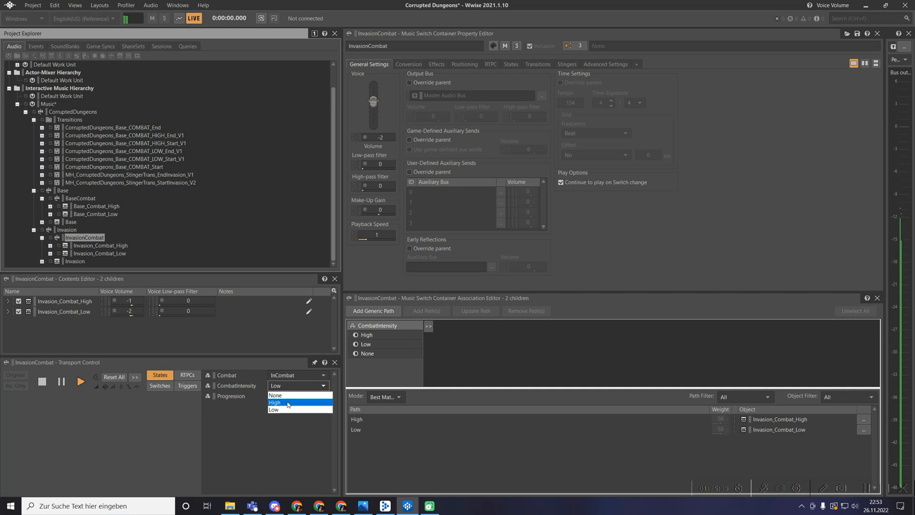
left_click(291, 402)
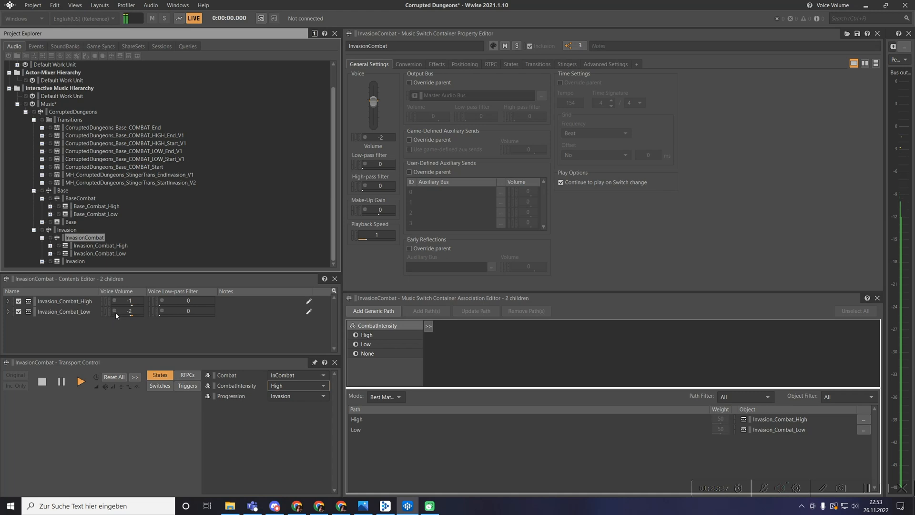
key("space")
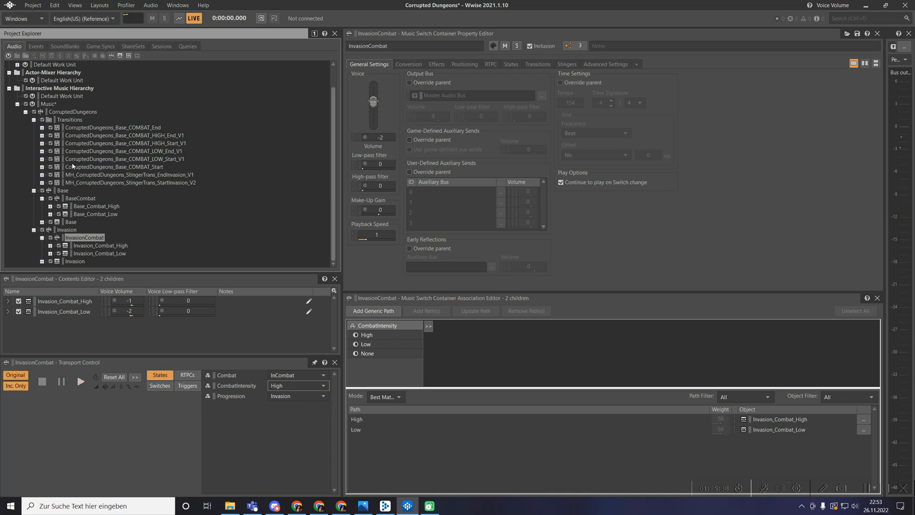
Save the project.
left_click(40, 6)
left_click(41, 36)
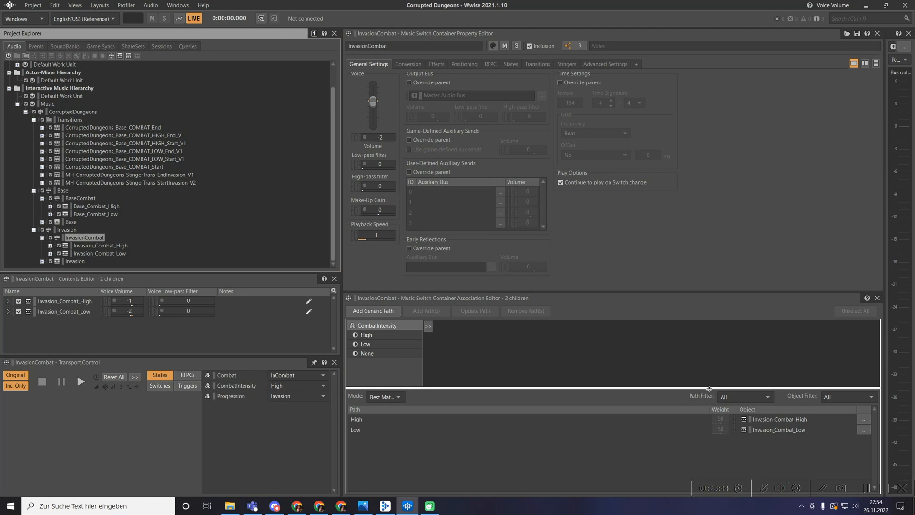
Open the Music Soundcaster session and set the voice volume of the CorruptedDungeons_Base_COMBAT_Start segment to 0.
left_click(74, 5)
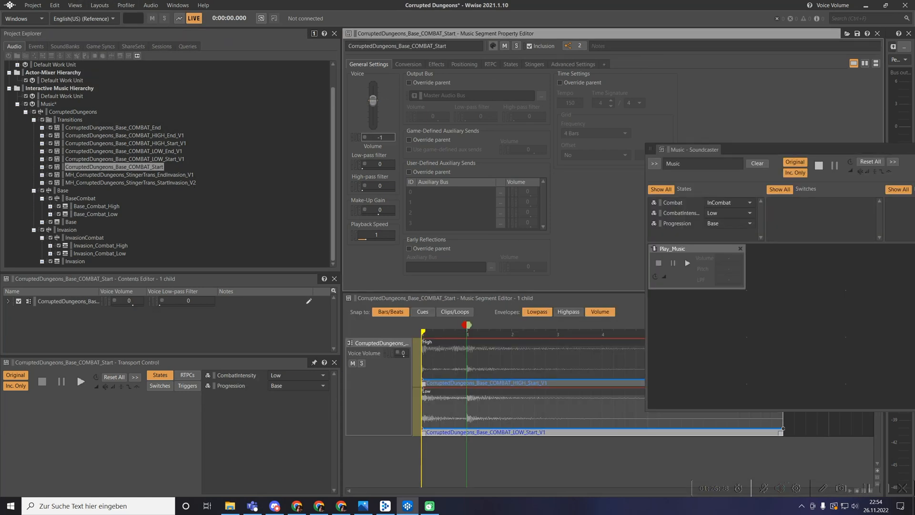
scroll(380, 137, "up", 2)
scroll(379, 137, "down", 1)
left_click_drag(774, 149, 367, 118)
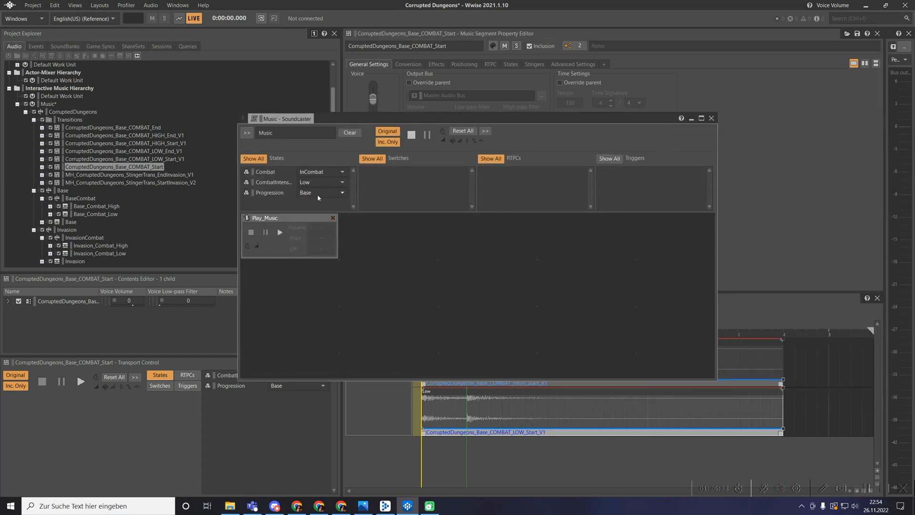
Play the Play_Music event with Combat at NoCombat in the Soundcaster and audition switching Combat to InCombat.
left_click(318, 173)
left_click(319, 198)
left_click(279, 232)
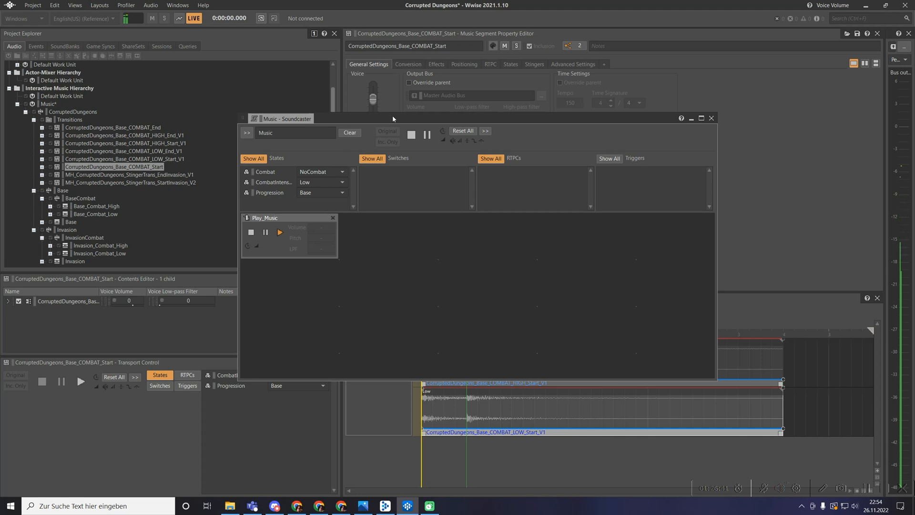
left_click_drag(391, 119, 425, 134)
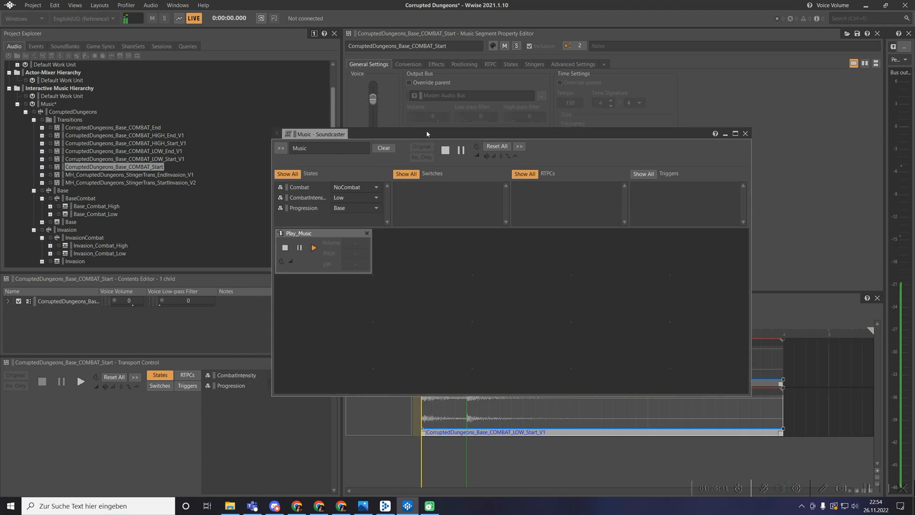
left_click(375, 188)
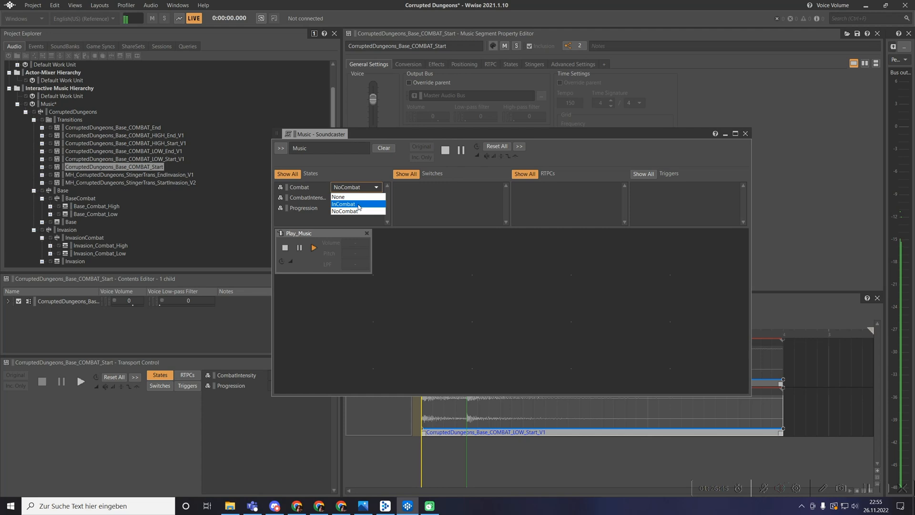
left_click(357, 206)
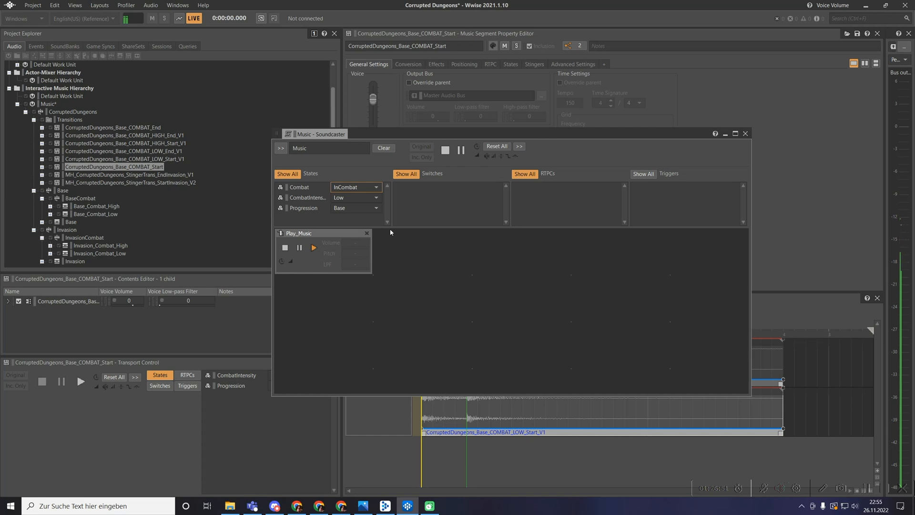
Keep CombatIntensity at Low and audition the return transition by switching Combat to NoCombat in Base.
left_click(370, 198)
left_click(353, 222)
left_click(353, 187)
left_click(351, 211)
left_click(371, 187)
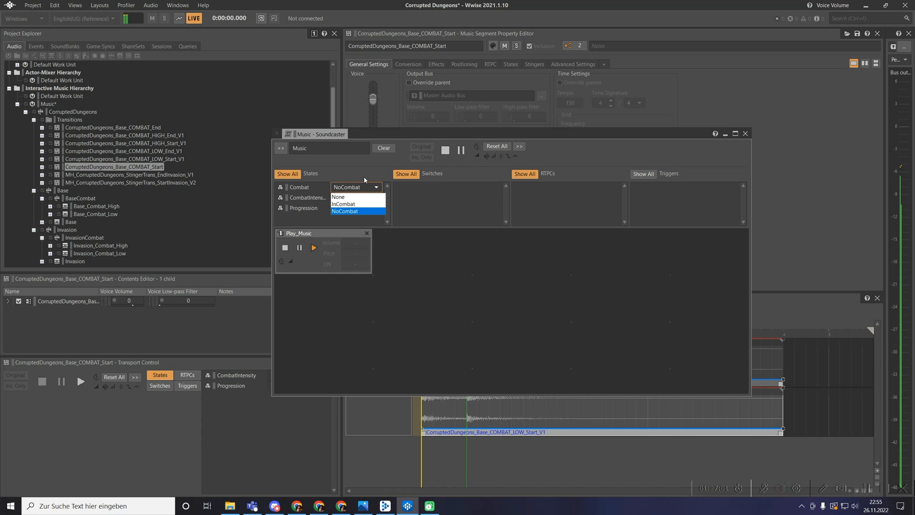
left_click(365, 186)
Switch CombatIntensity to High and back to Low, and audition the Base transition to InCombat.
left_click(361, 197)
left_click(347, 215)
left_click(355, 197)
left_click(347, 223)
left_click(353, 187)
left_click(347, 208)
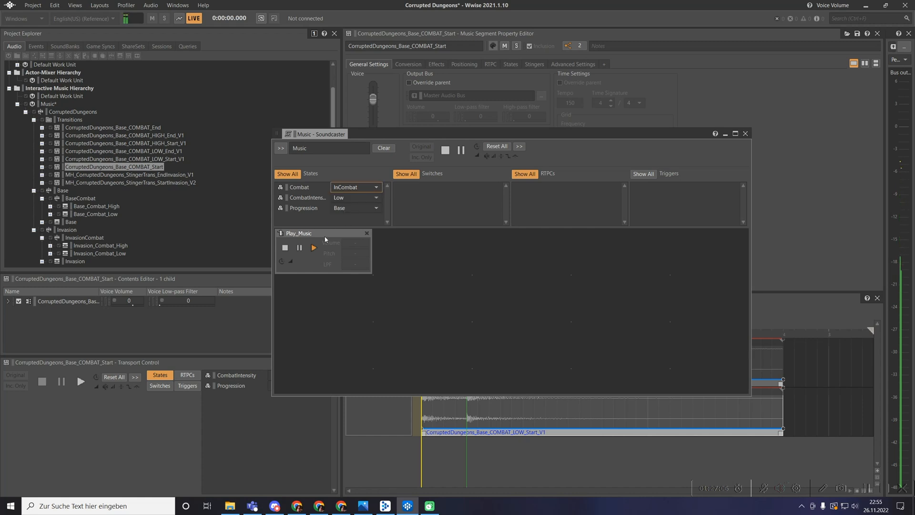
Raise CombatIntensity to High during Base combat and audition switching Combat back to NoCombat.
left_click(355, 198)
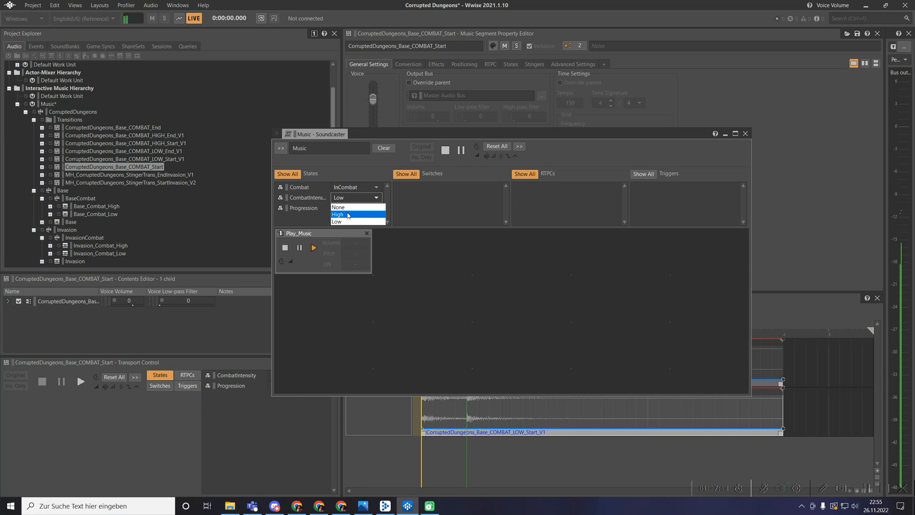
left_click(348, 215)
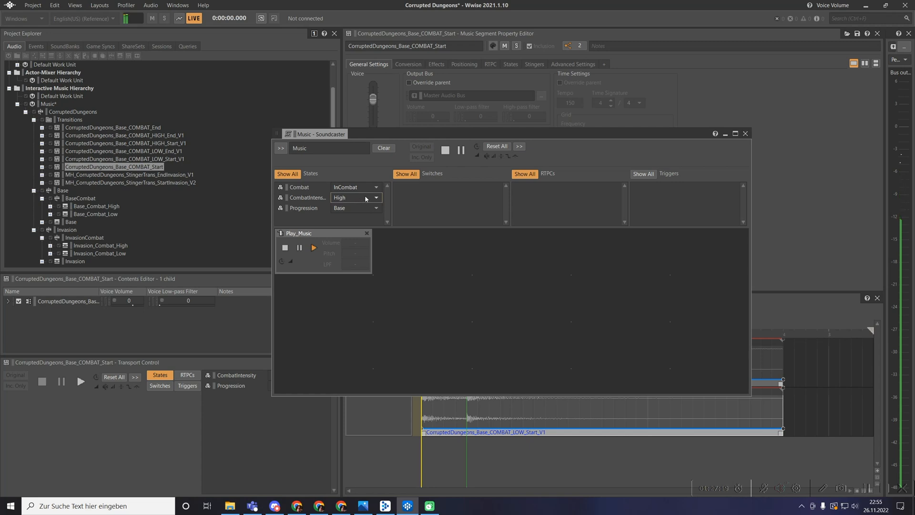
left_click(358, 187)
left_click(356, 211)
Switch Progression to Invasion, set CombatIntensity to Low, and audition switching Combat to InCombat.
left_click(372, 209)
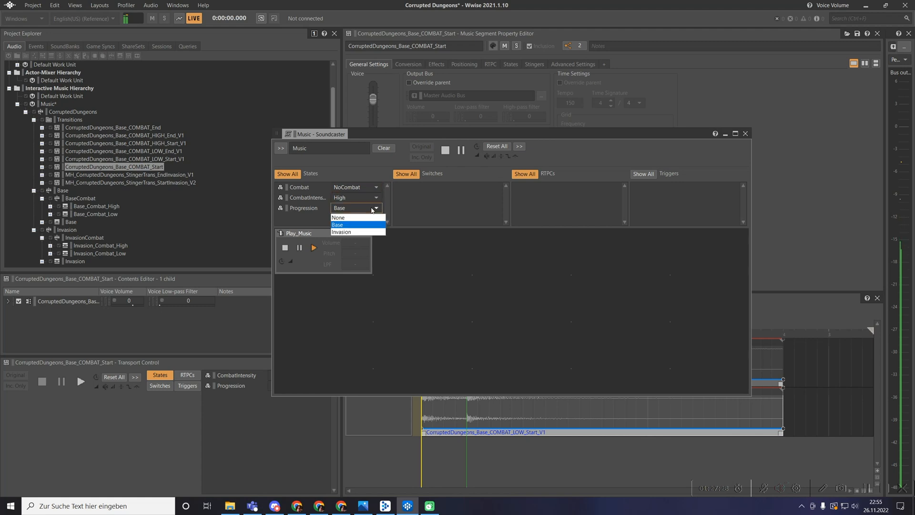
left_click(355, 232)
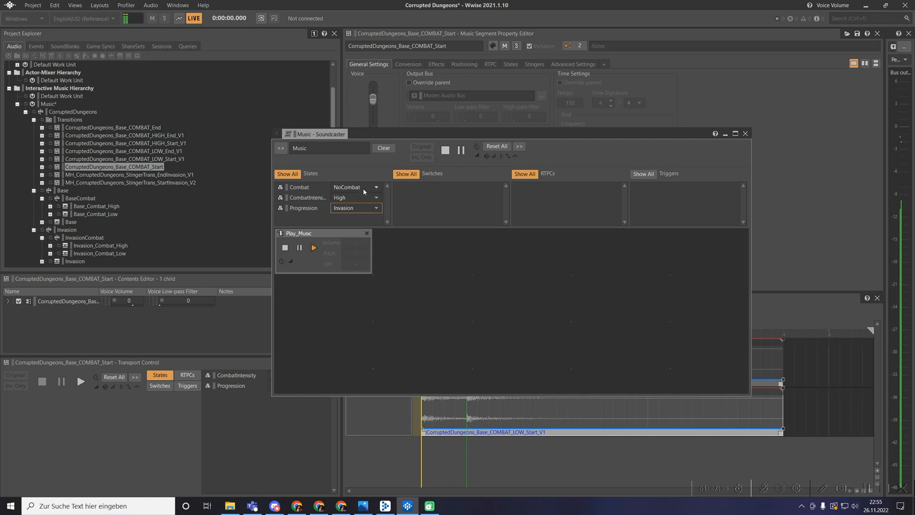
left_click(354, 198)
left_click(351, 222)
left_click(359, 187)
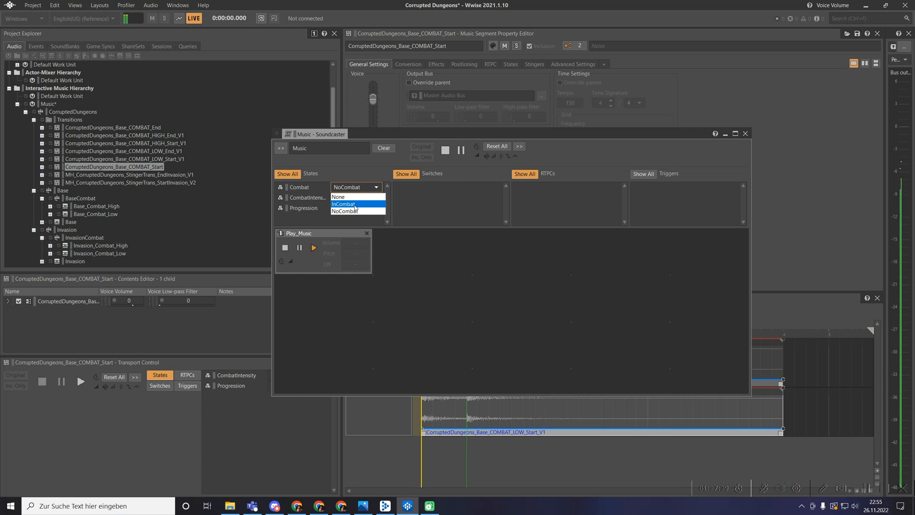
left_click(355, 205)
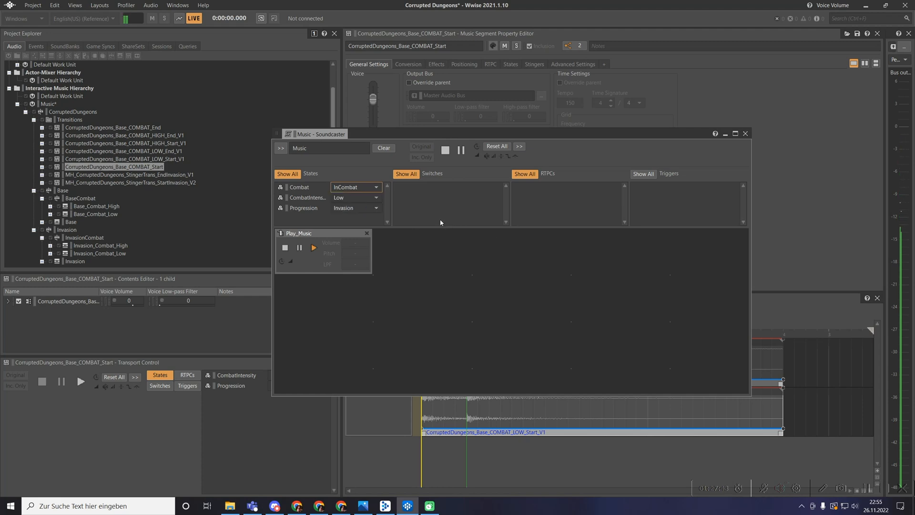
Audition repeated Combat switches between NoCombat and InCombat in the Invasion progression, ending on NoCombat.
left_click(367, 199)
left_click(358, 188)
left_click(353, 213)
left_click(348, 199)
left_click(346, 221)
left_click(352, 187)
left_click(346, 203)
left_click(363, 186)
left_click(350, 210)
left_click(354, 187)
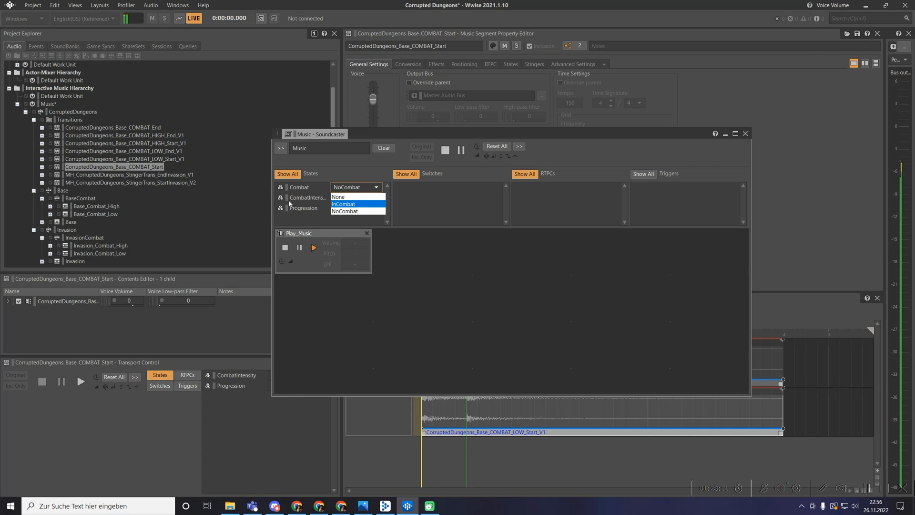
left_click(290, 203)
Audition switching Progression from Invasion back to Base in the Soundcaster and stop the Play_Music event.
left_click(357, 208)
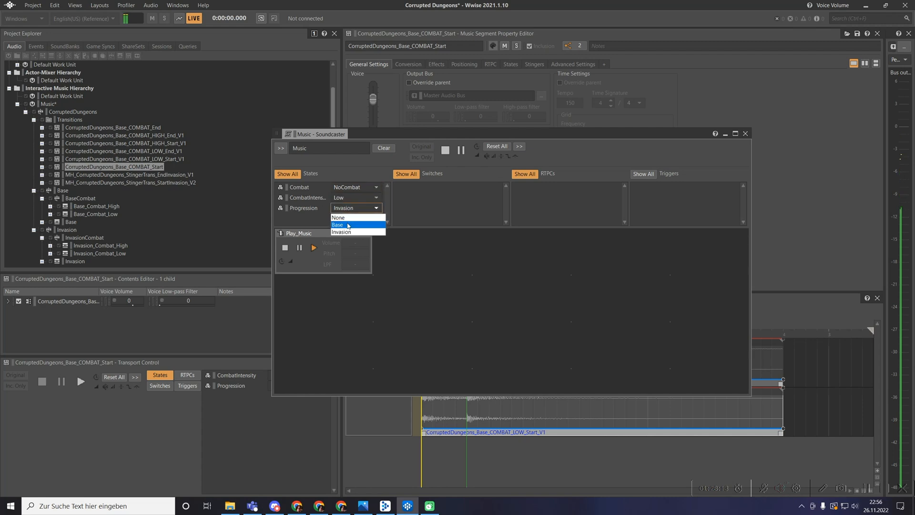
left_click(348, 225)
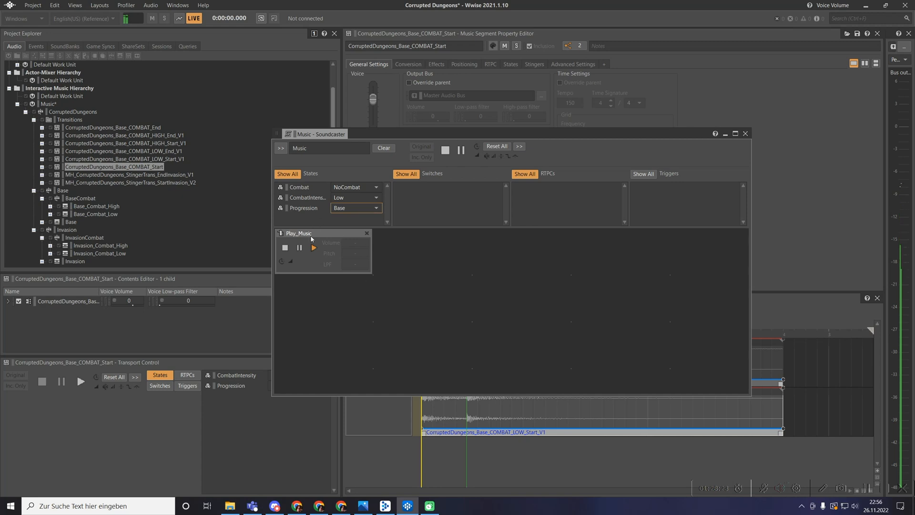
left_click(285, 247)
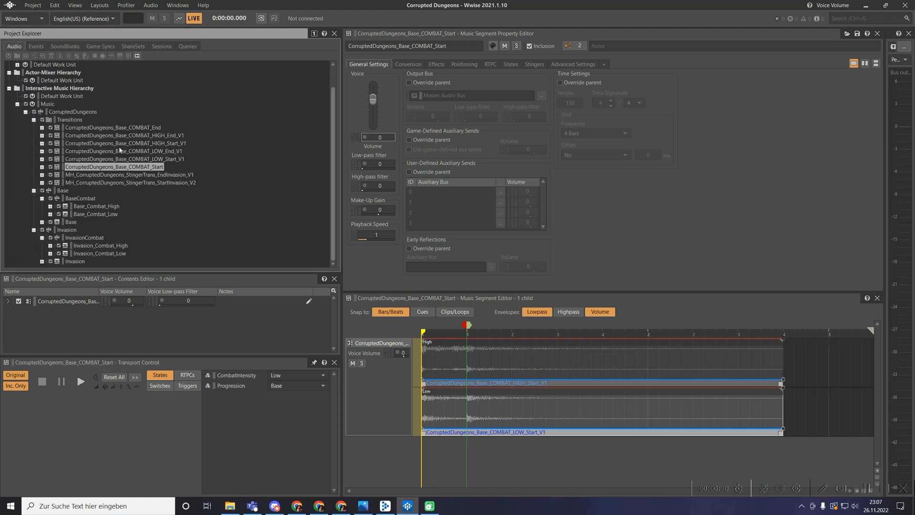
Bring up the project's SoundBanks and switch the workspace to the SoundBank layout.
left_click(36, 46)
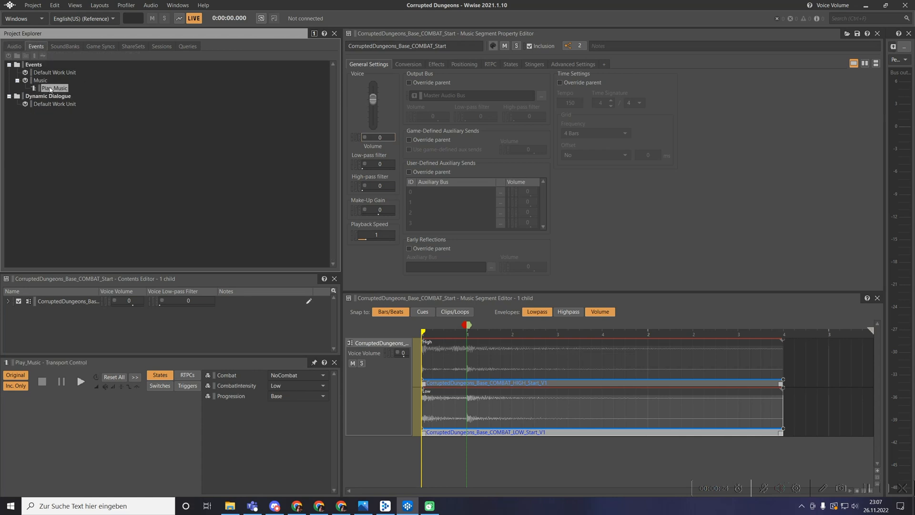
left_click(64, 49)
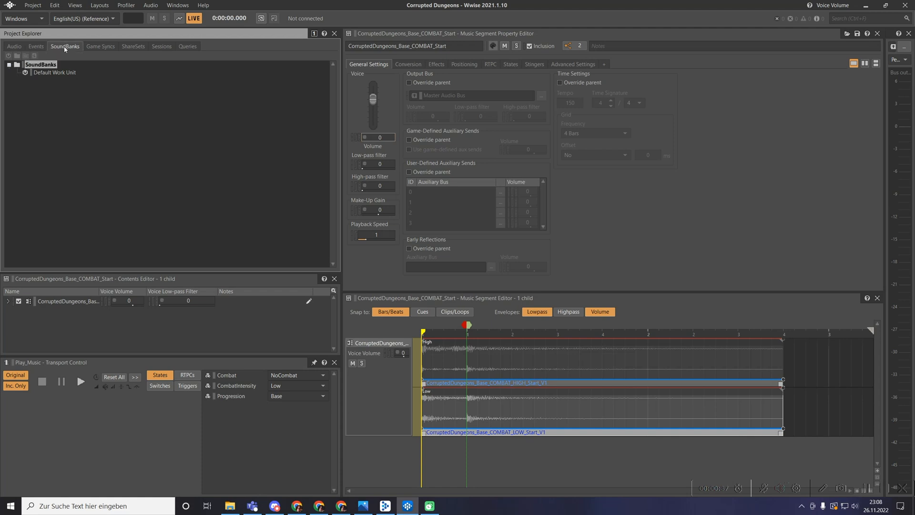
left_click(100, 6)
left_click(114, 36)
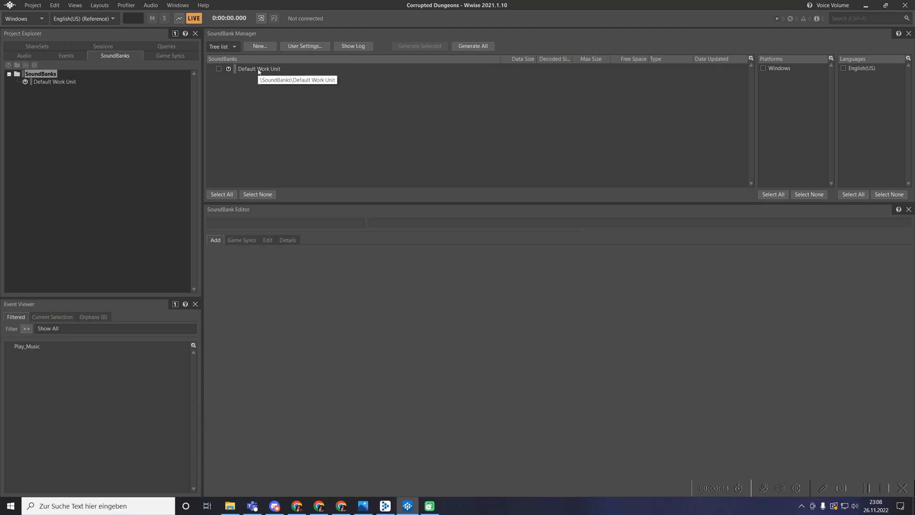
Create a SoundBank named Music in the Default Work Unit and include it for generation.
left_click(50, 83)
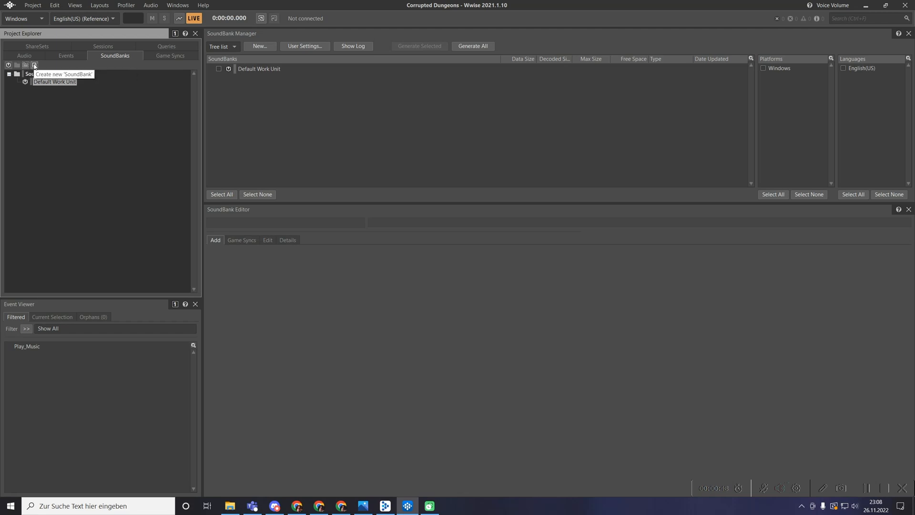
left_click(34, 66)
type("Music")
key("Return")
left_click(227, 80)
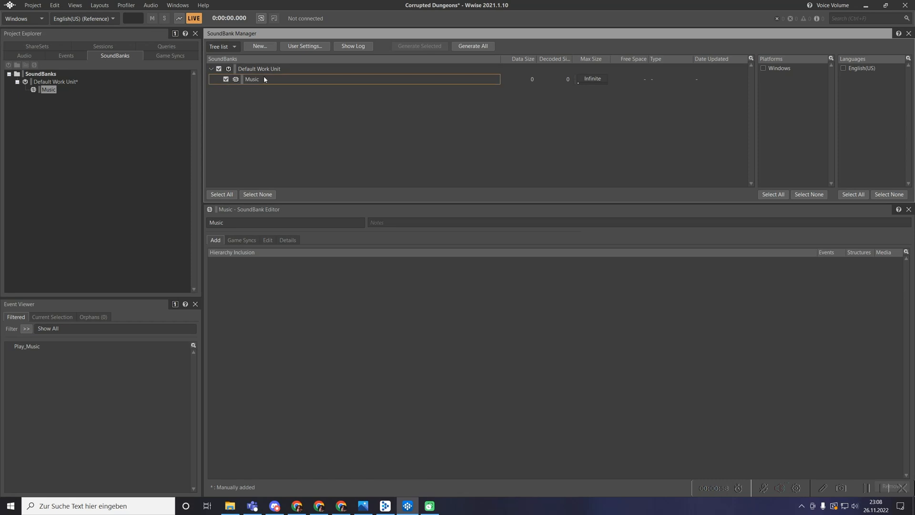
Add the Music work unit from Events to the Music SoundBank and review the objects and media files it includes.
left_click(22, 57)
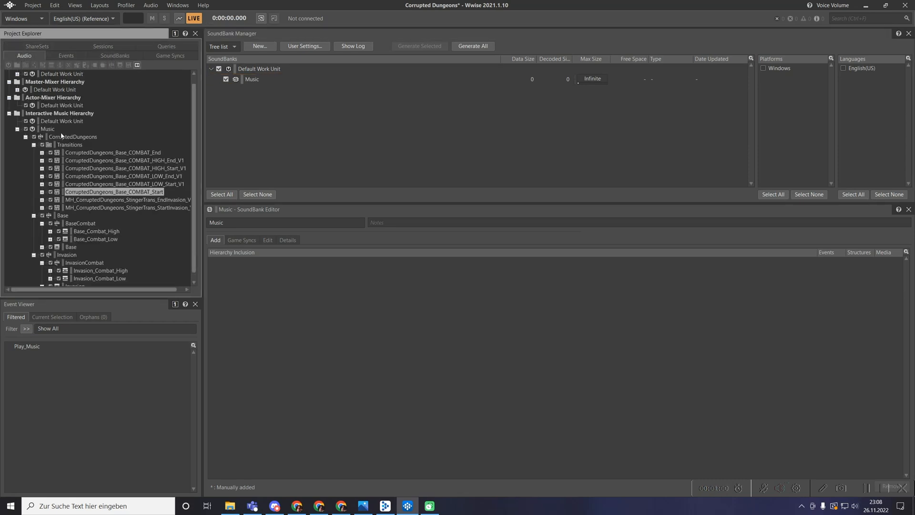
left_click(65, 56)
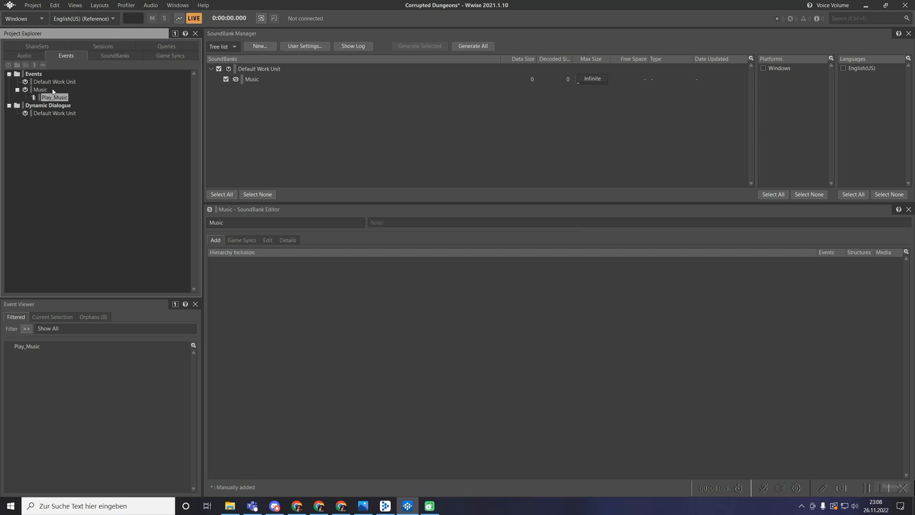
left_click_drag(42, 90, 253, 80)
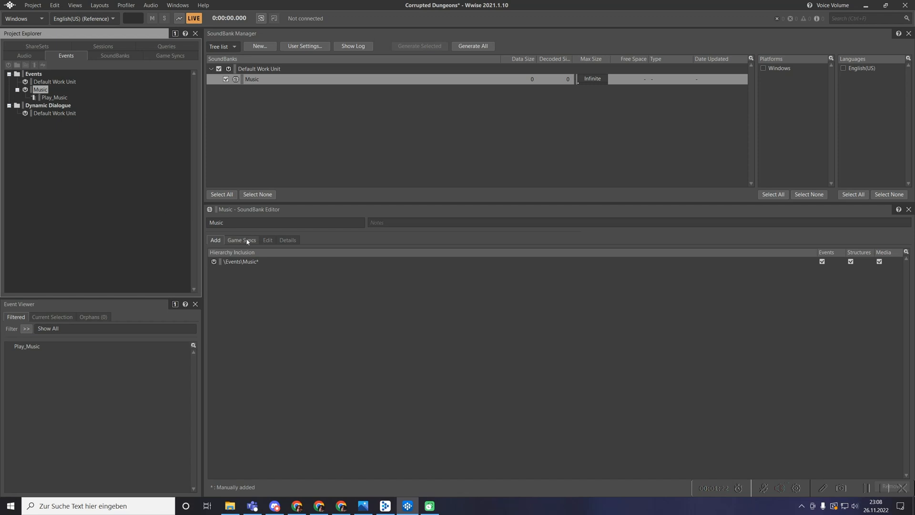
left_click(267, 240)
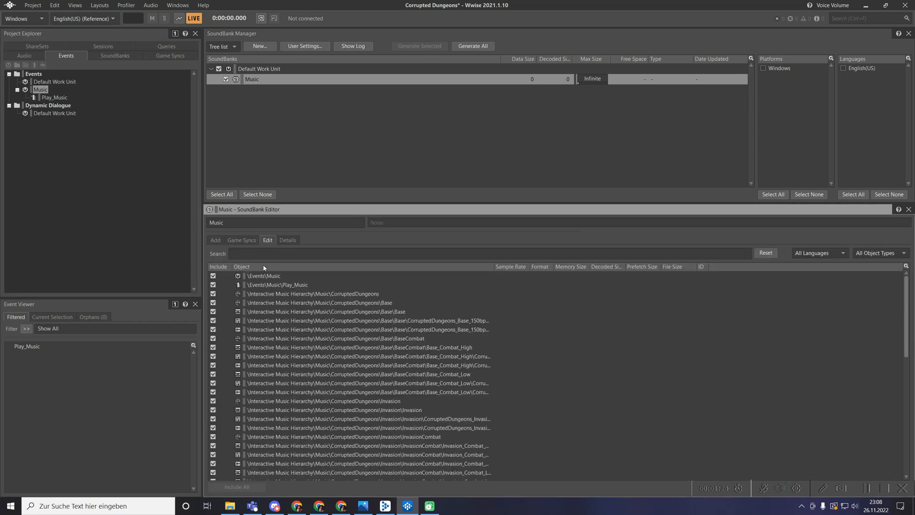
scroll(355, 365, "down", 10)
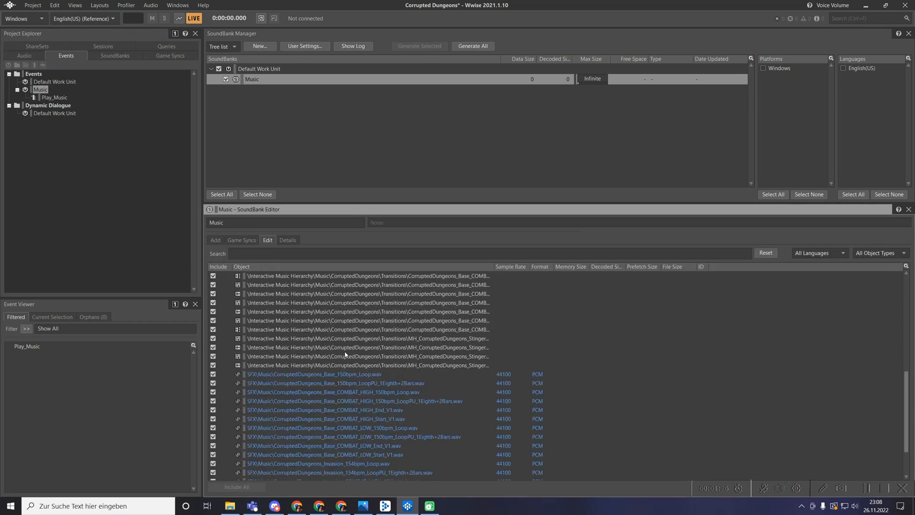
scroll(345, 355, "up", 10)
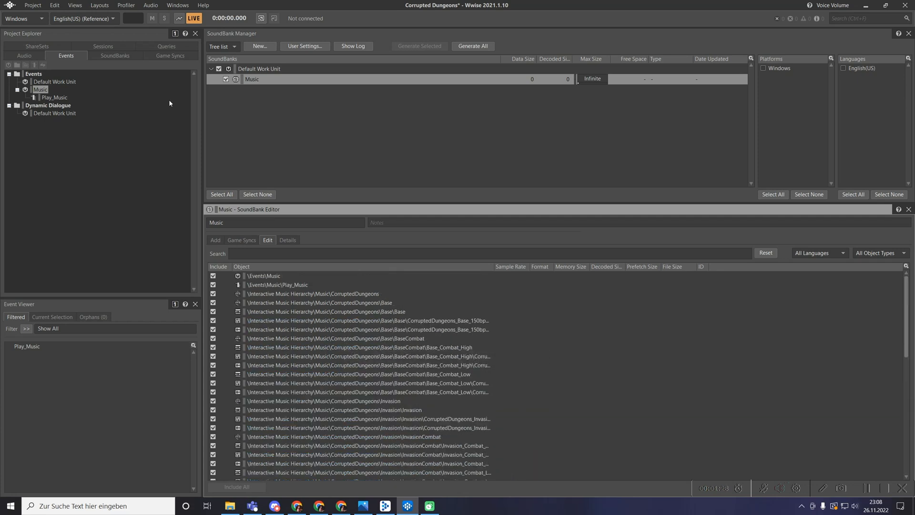
Generate the Music SoundBank for the Windows platform and the English(US) language, and bring up the project's game syncs.
left_click(763, 69)
left_click(843, 69)
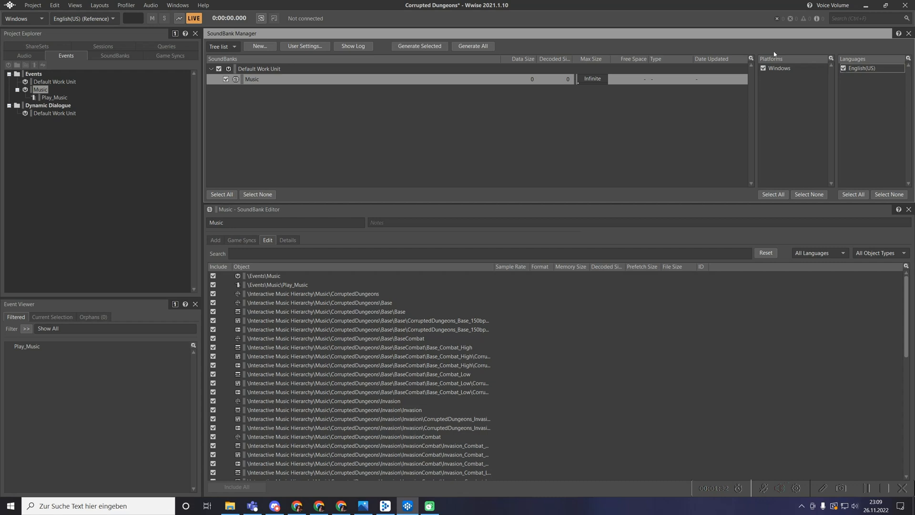
left_click(419, 46)
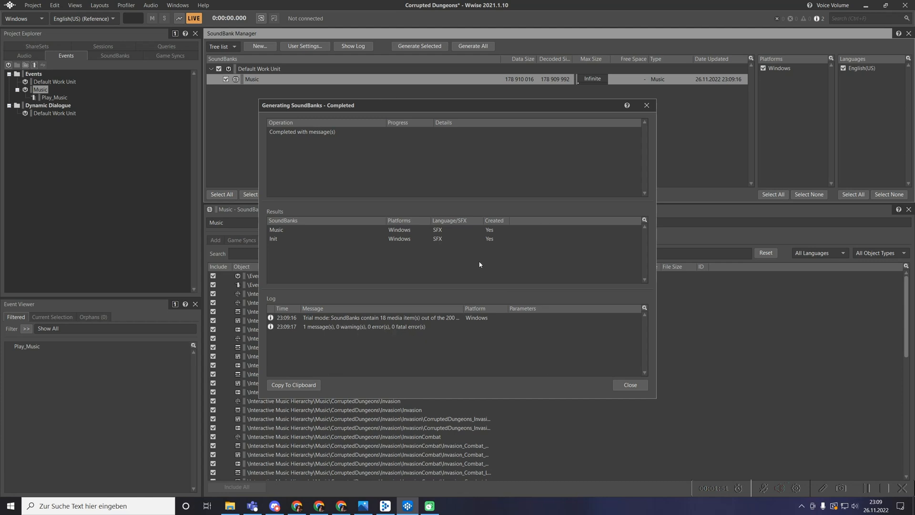
left_click(624, 386)
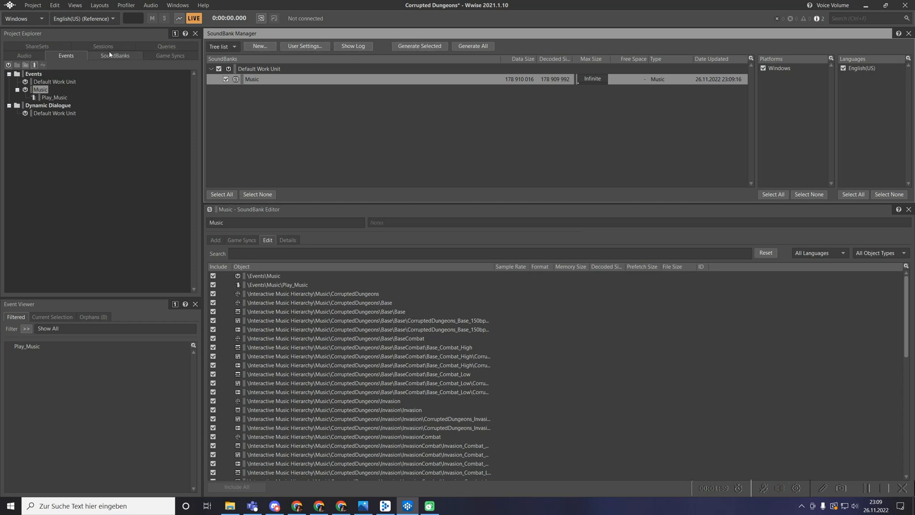
left_click(170, 55)
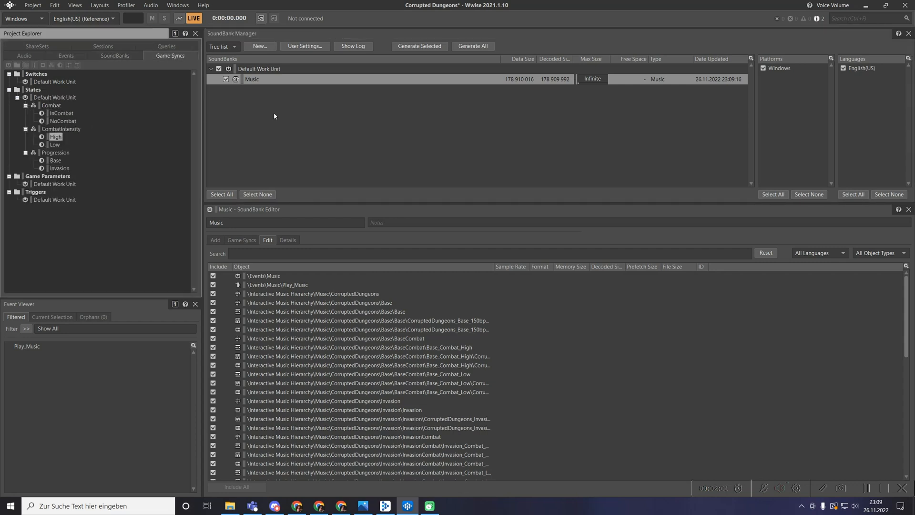